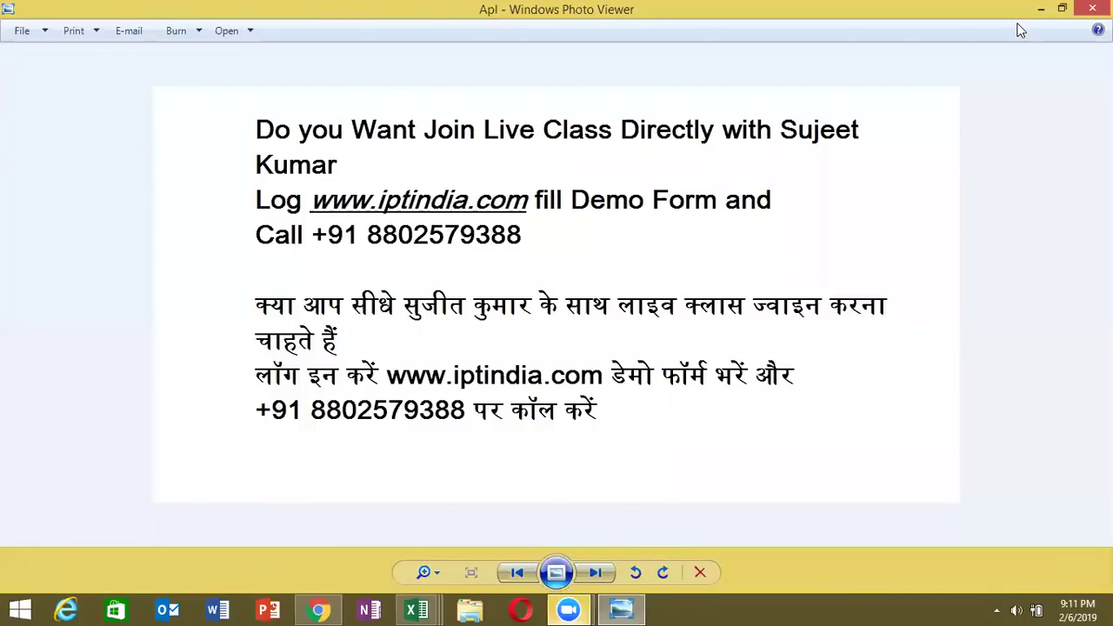
Close the Apl image, preview the PEN desktop image in Windows Photo Viewer, then close the viewer.
click(1092, 9)
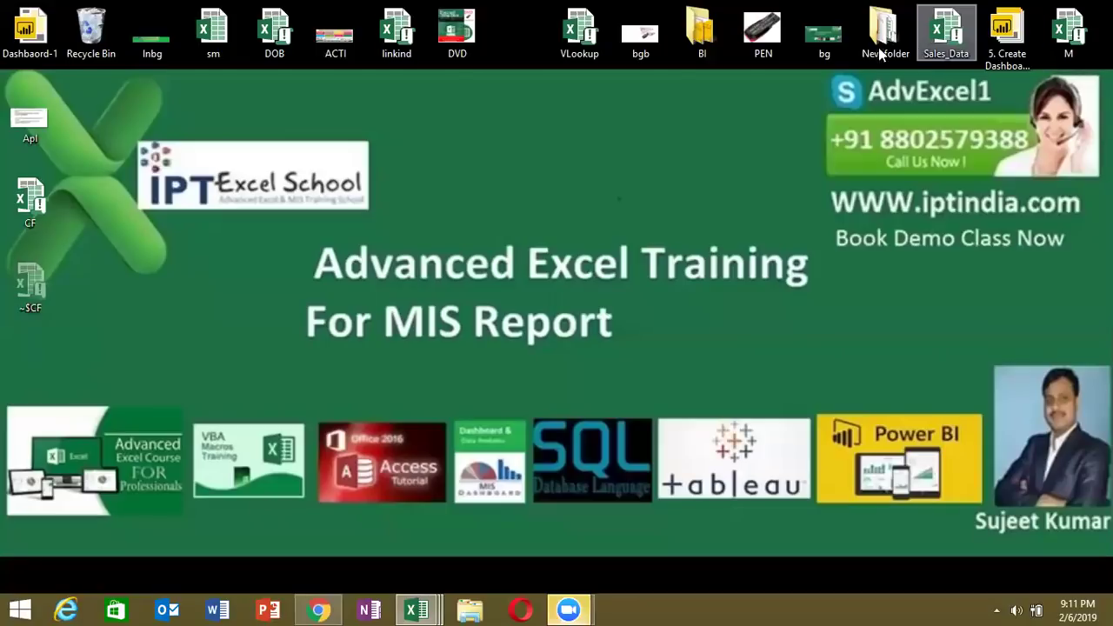
right_click(766, 37)
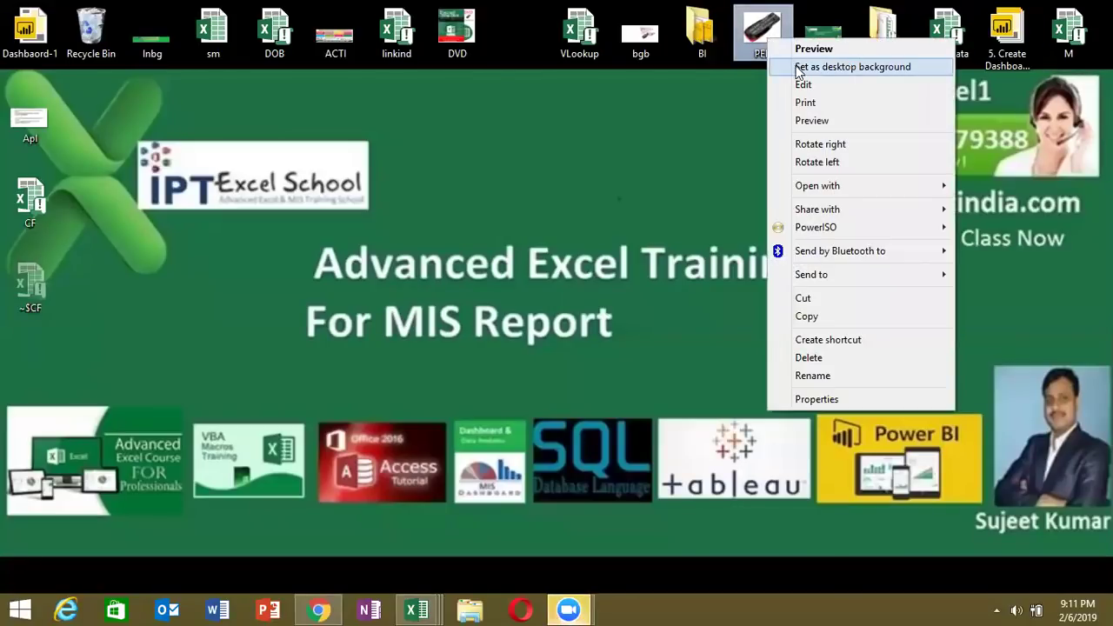
click(805, 122)
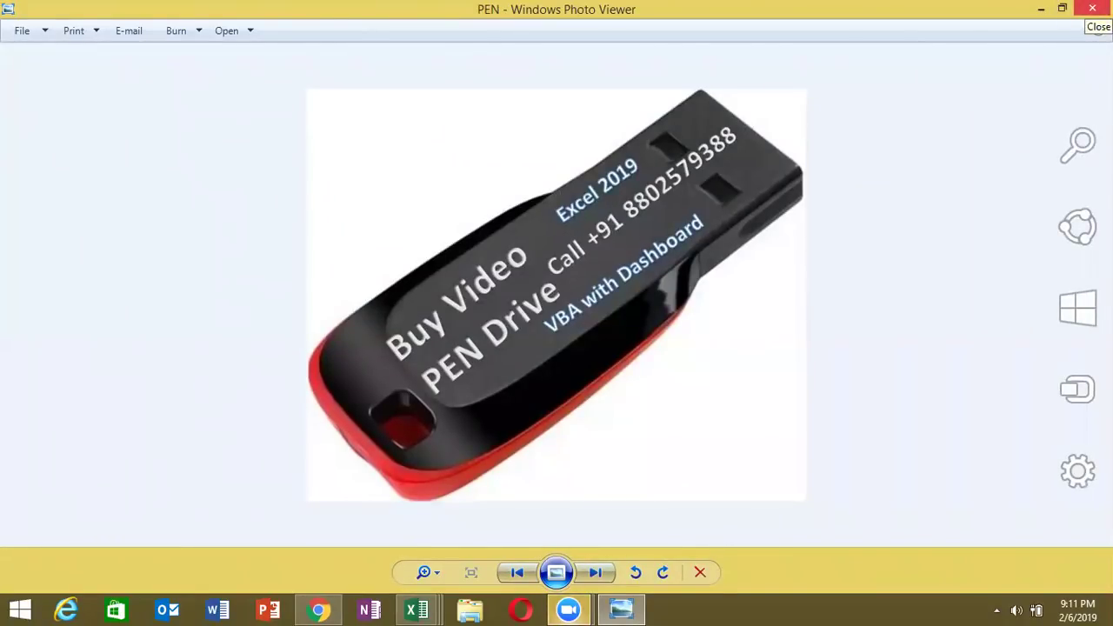
click(1092, 8)
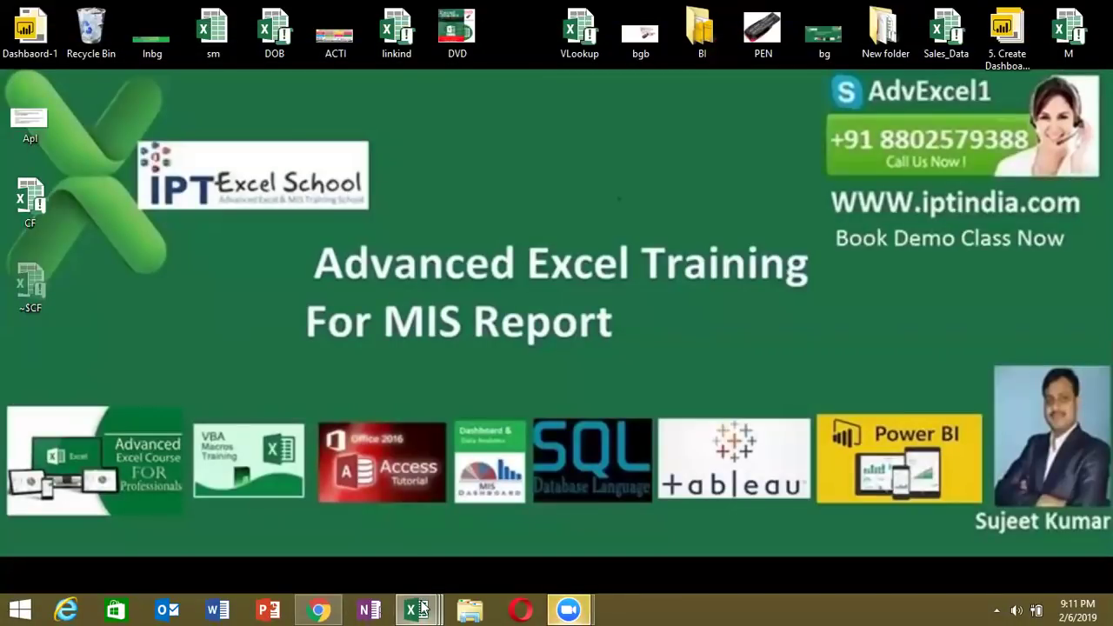
Close the Blue invoice1 workbook and show the Service Invoice sheet, cancelling the pending copy.
mouse_move(417, 609)
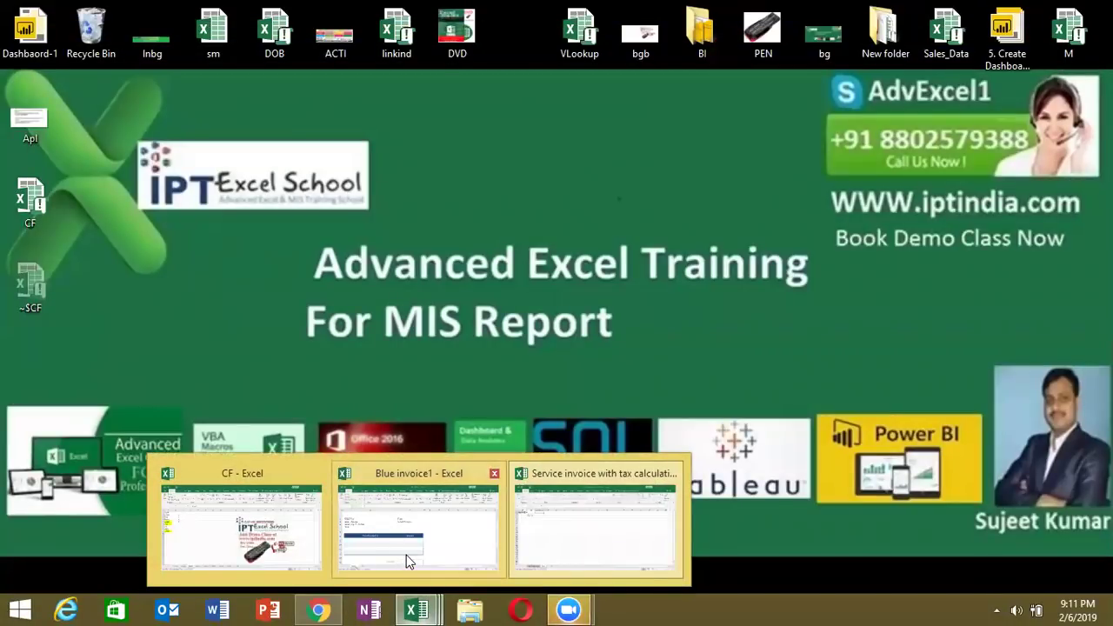
click(406, 555)
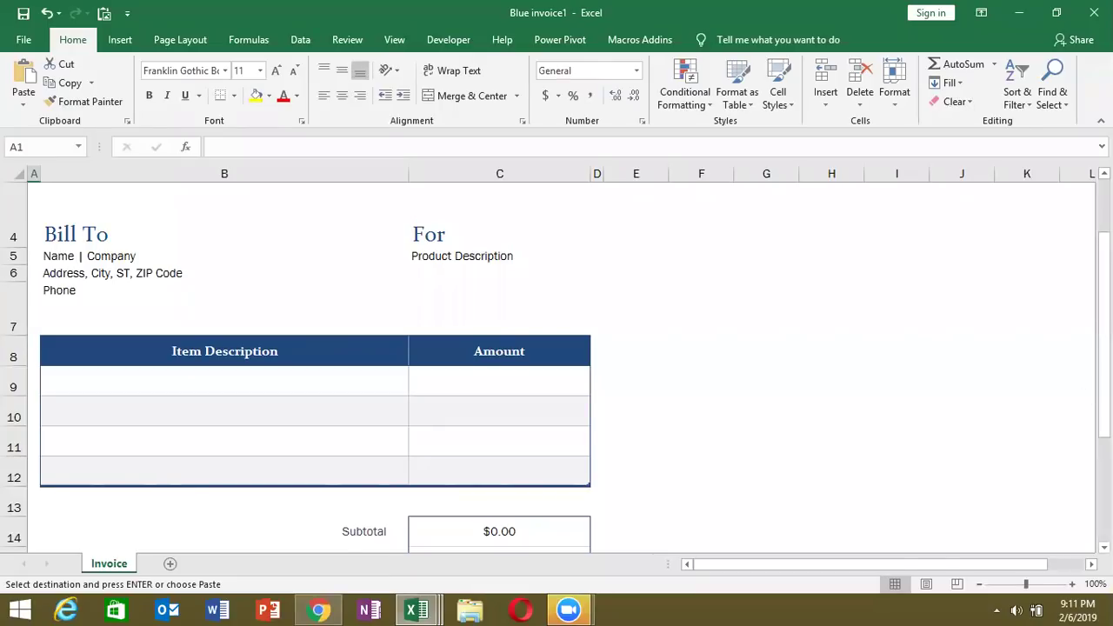
drag(1103, 391, 1104, 339)
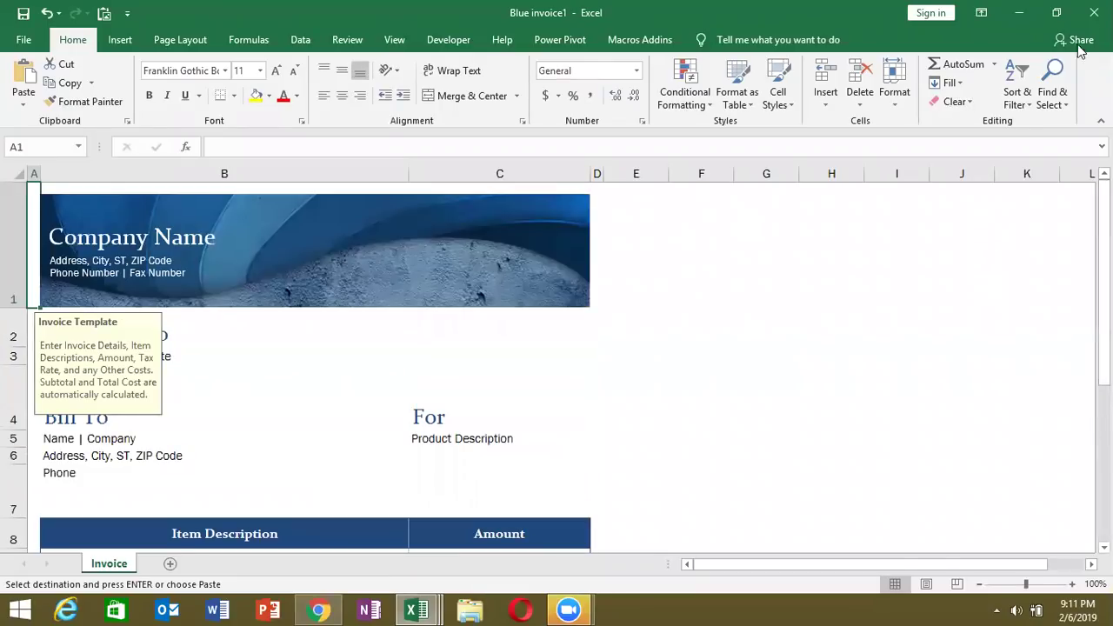
click(1093, 12)
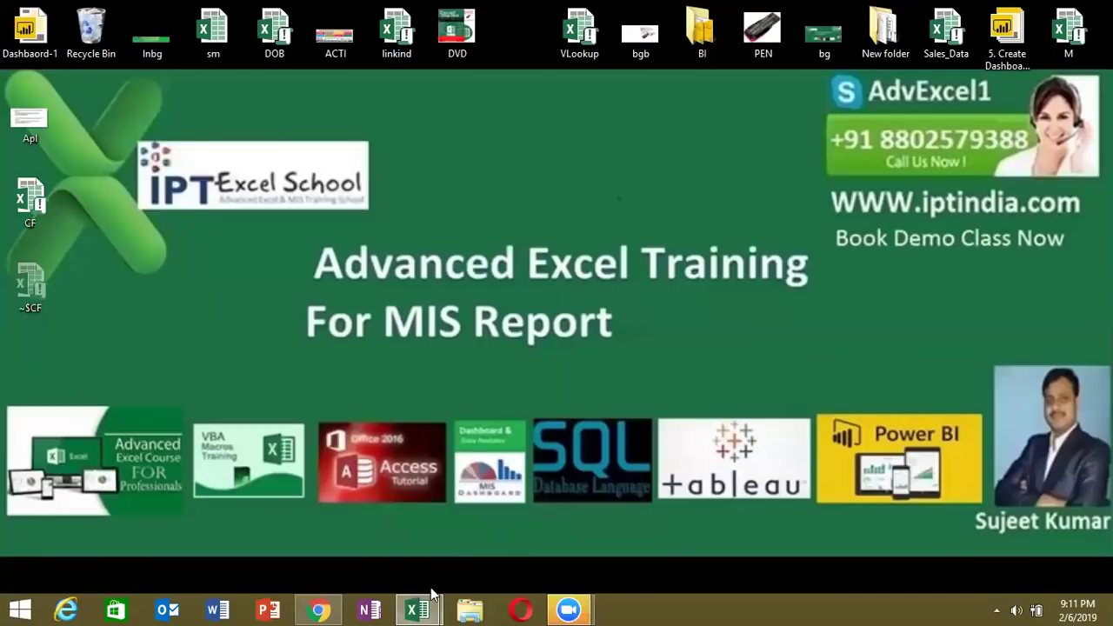
mouse_move(417, 609)
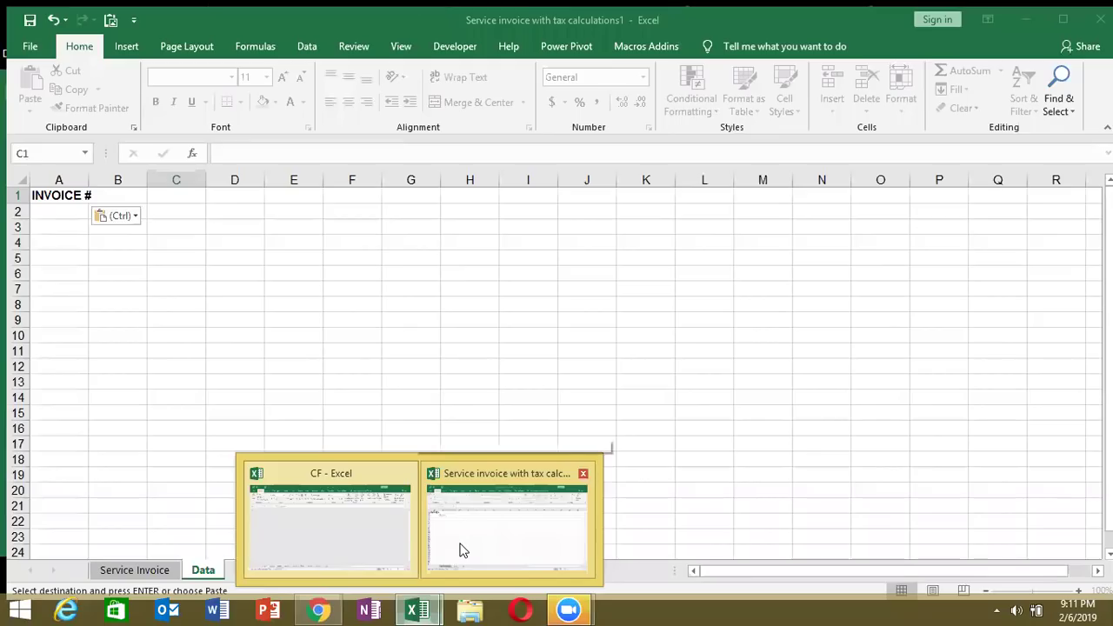
click(462, 551)
click(147, 564)
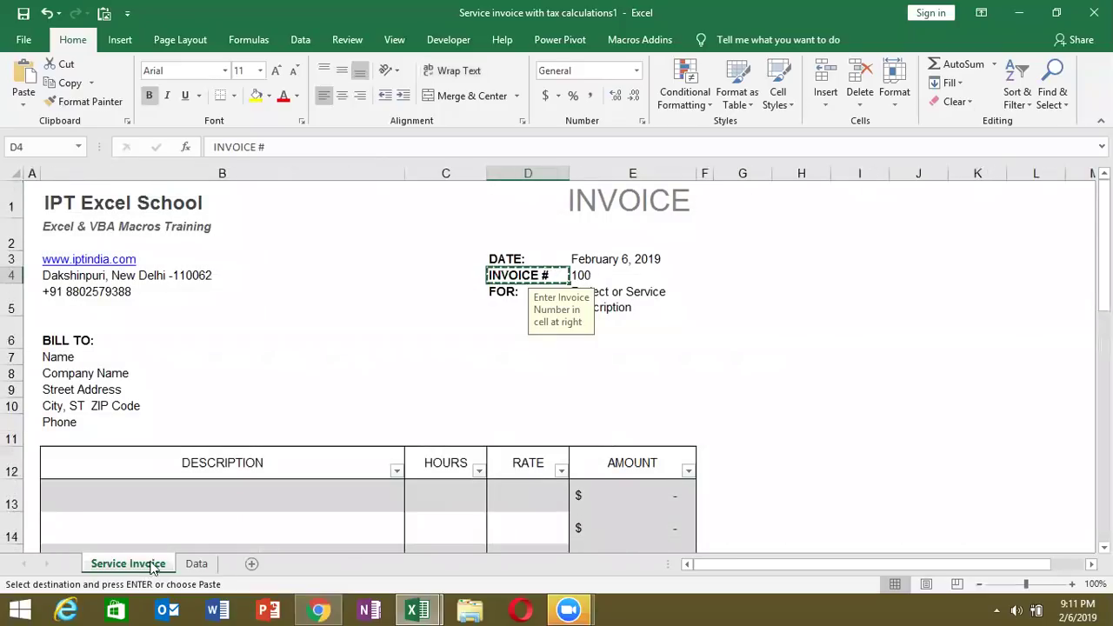
key(Escape)
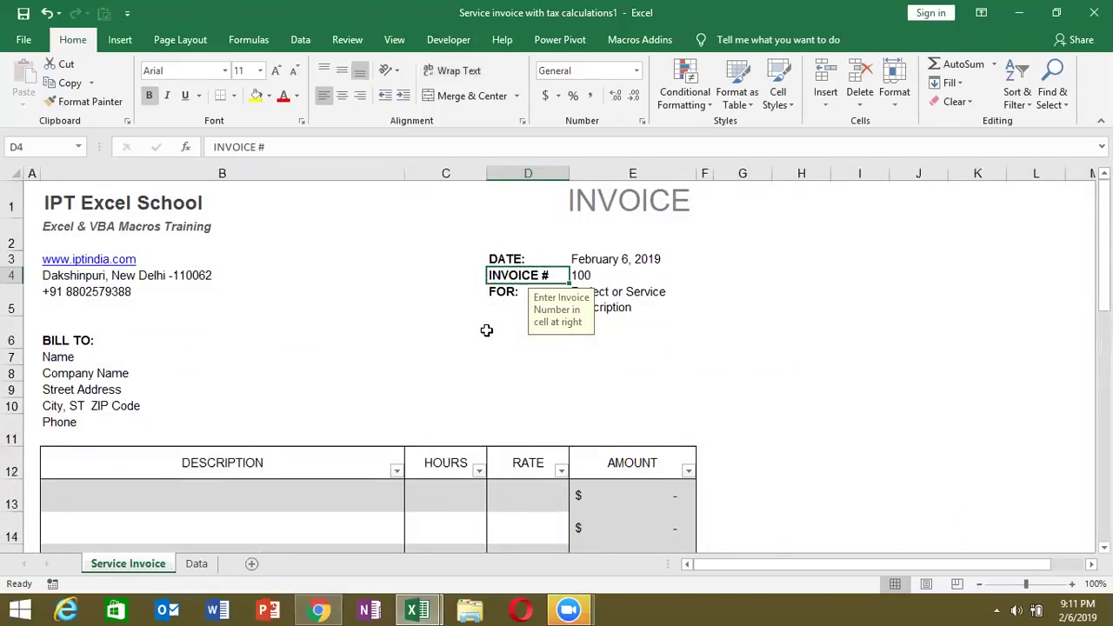
Review the company details A1:B5, the date and invoice details, and the Bill To customer cells.
click(646, 339)
mouse_move(37, 200)
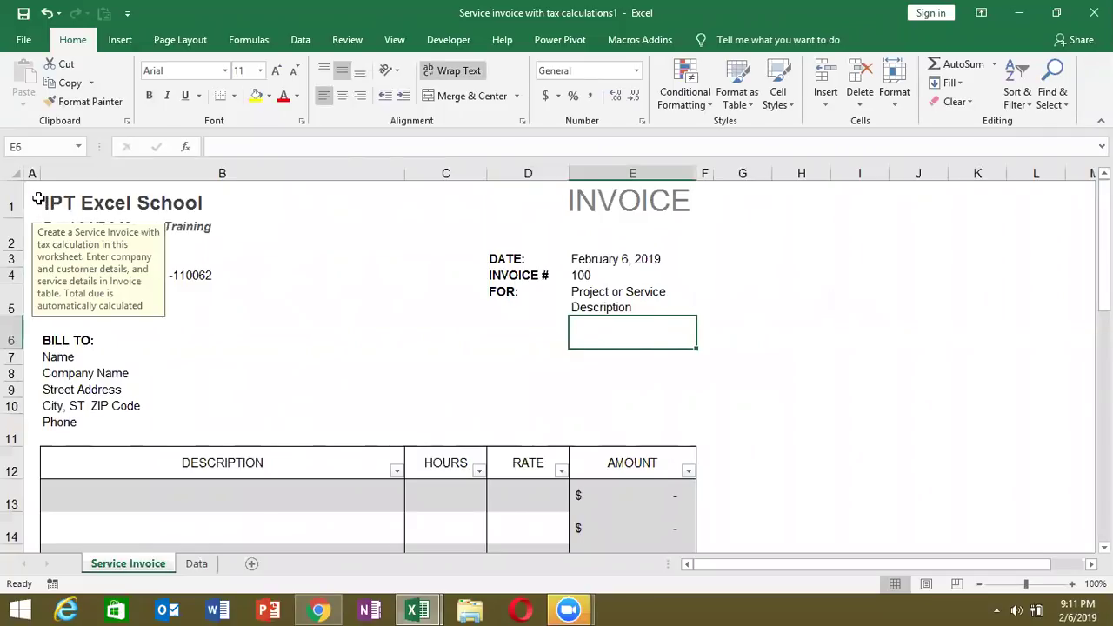
drag(37, 199, 197, 306)
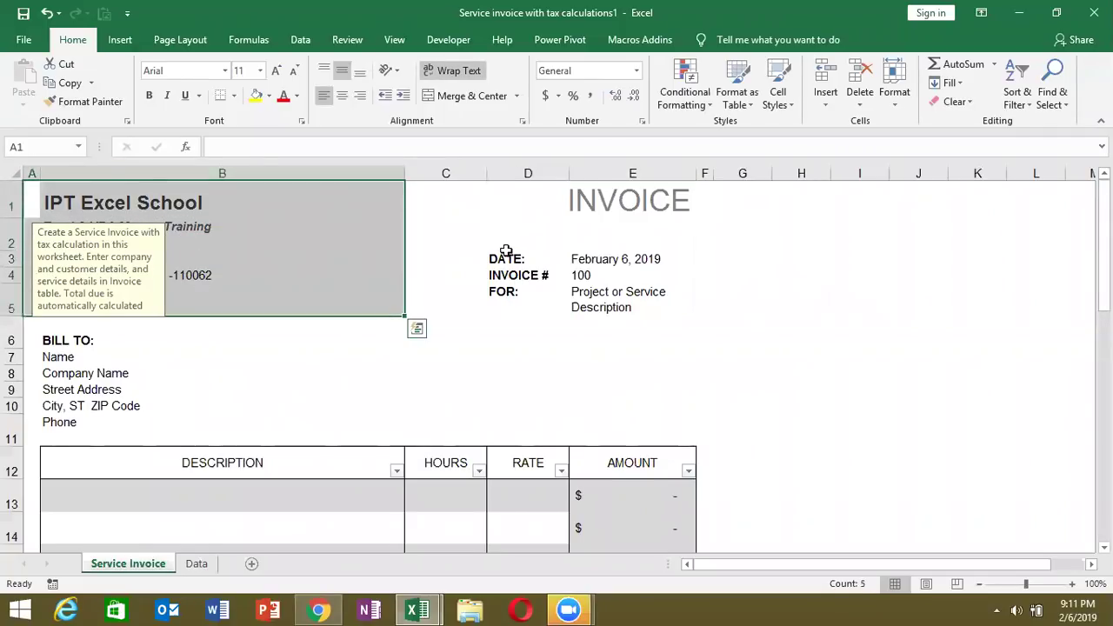
drag(506, 252, 638, 306)
click(178, 339)
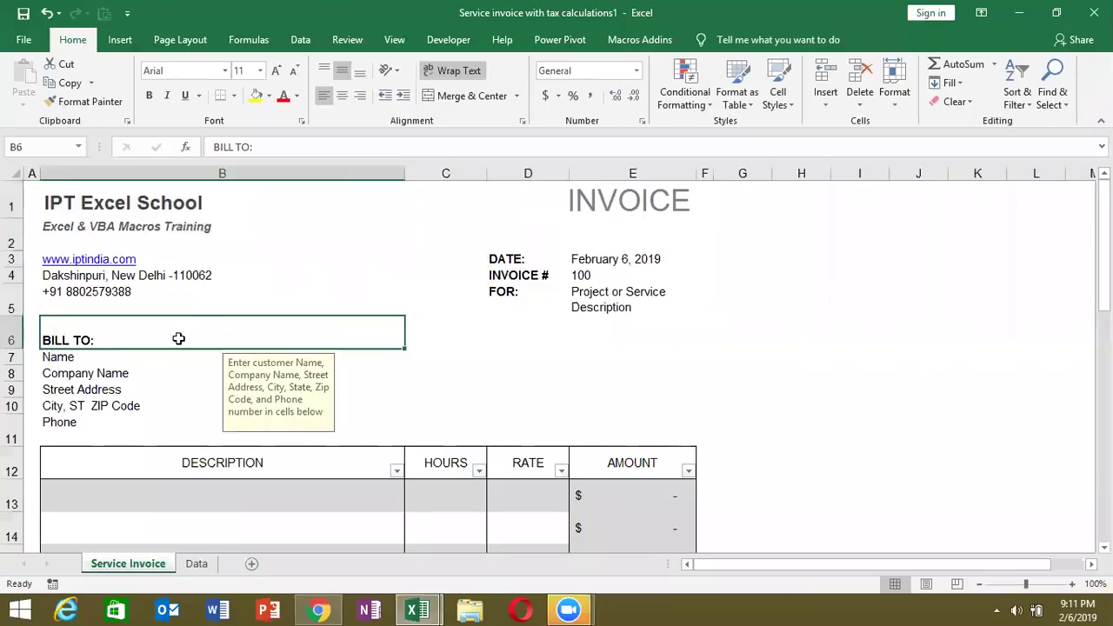
drag(42, 355, 145, 405)
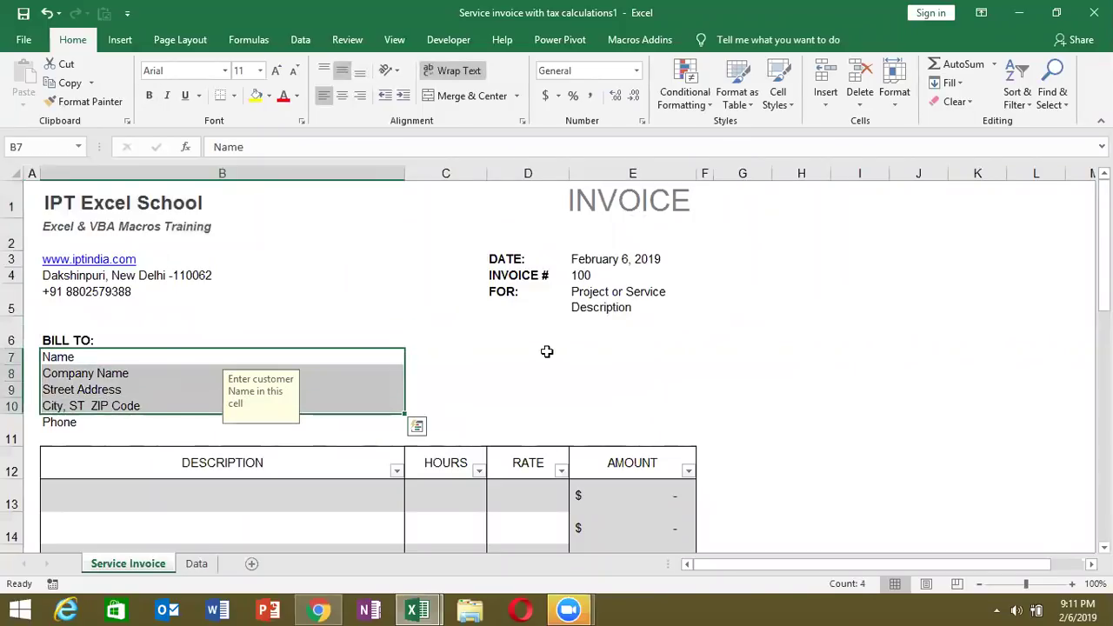
drag(1105, 243, 1104, 361)
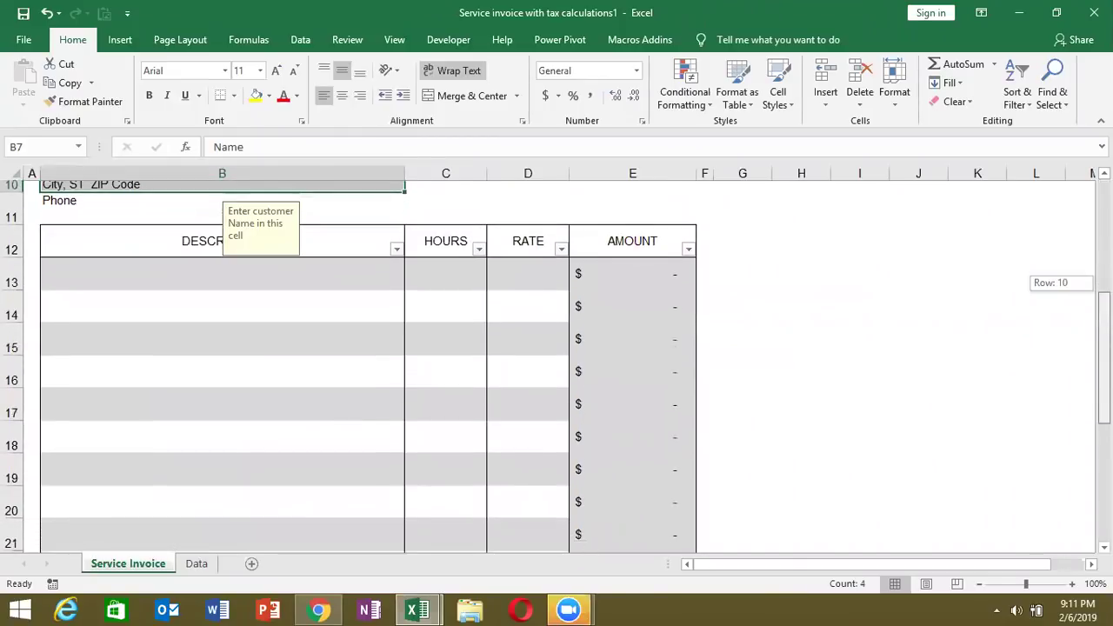
drag(1104, 283, 1104, 289)
mouse_move(1104, 380)
mouse_down()
mouse_move(1105, 441)
mouse_move(1105, 234)
mouse_up()
Autofit Data sheet column A to its INVOICE # header.
click(206, 564)
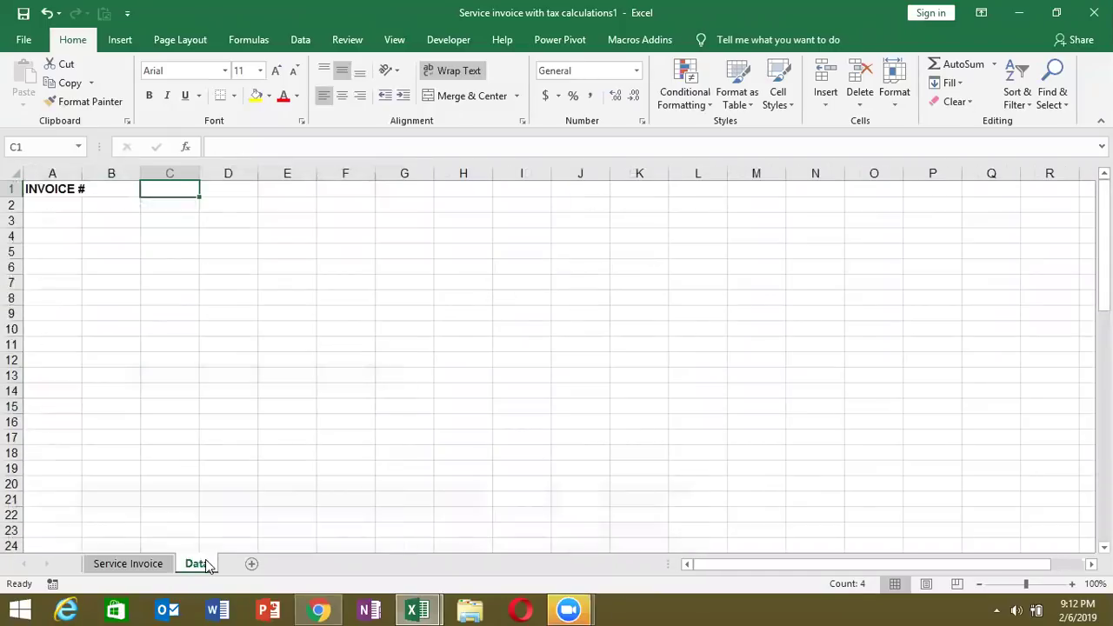
double_click(82, 170)
click(63, 186)
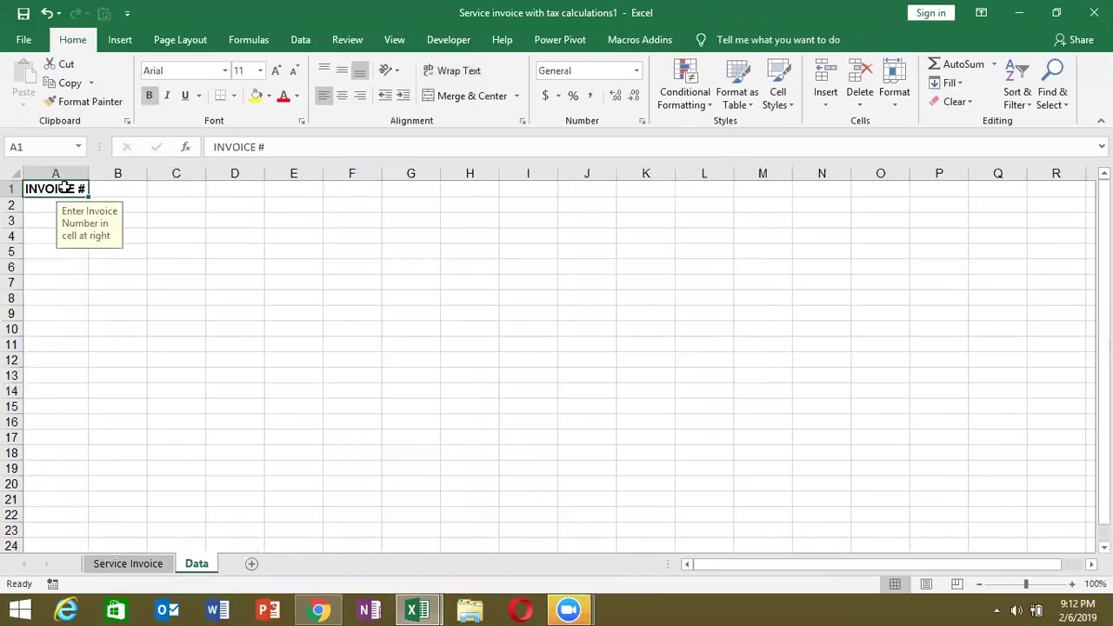
Enter =MAX(Data!A:A)+1 in invoice number cell E4, which shows 1.
click(119, 566)
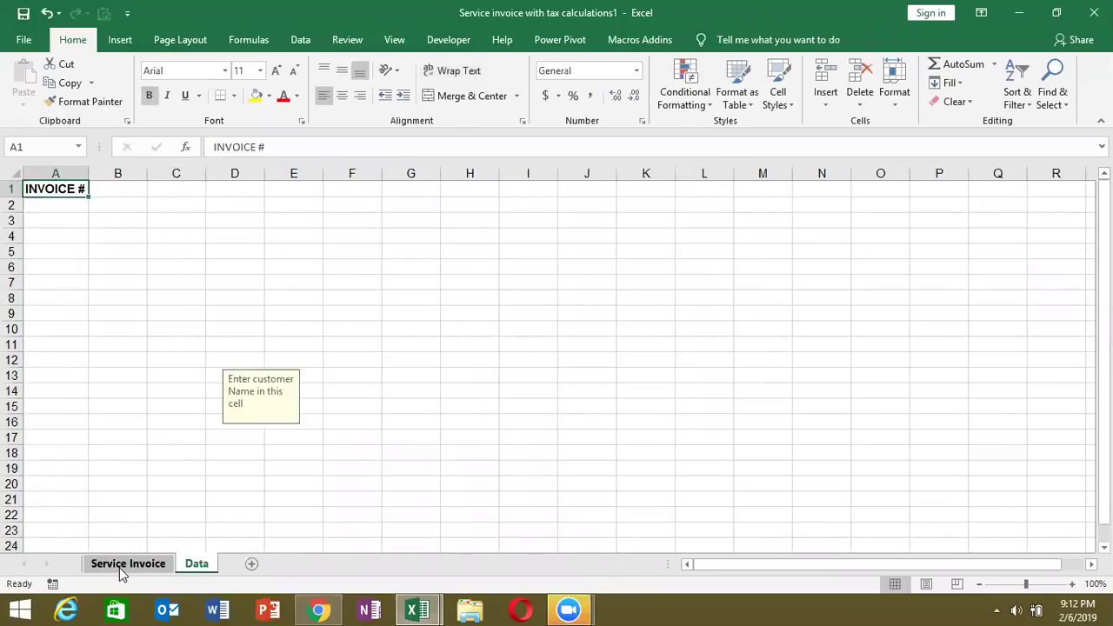
click(601, 272)
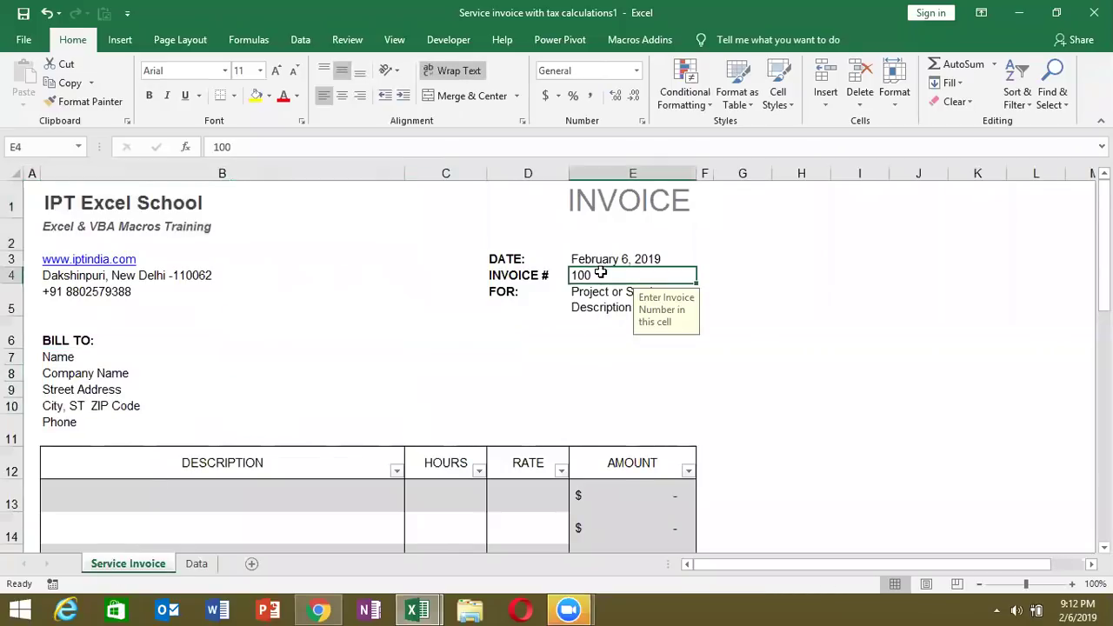
text(=)
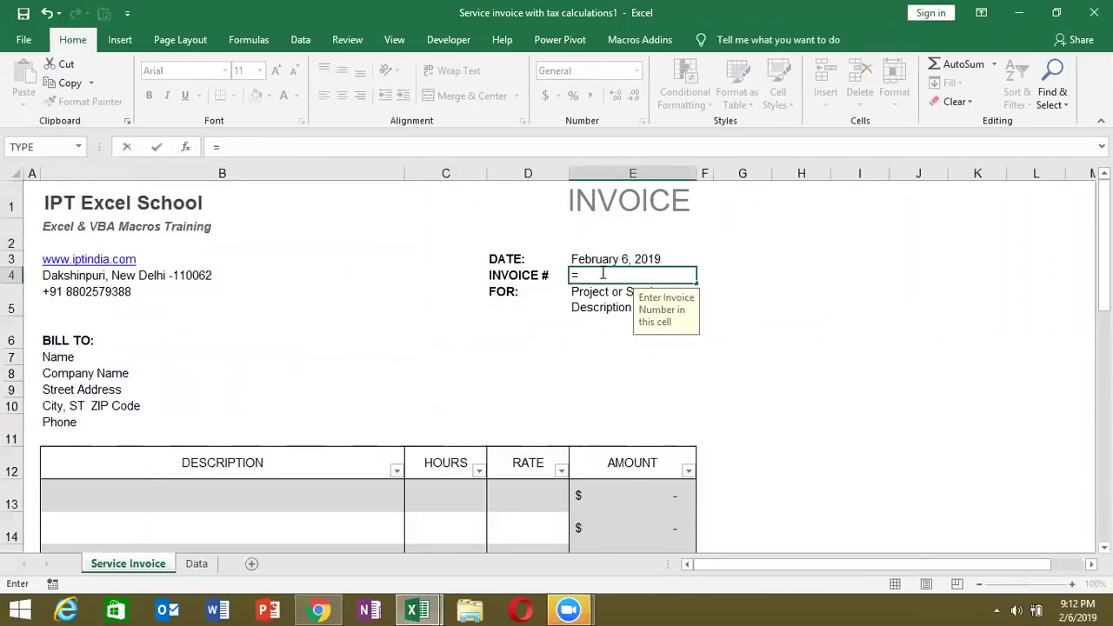
text(max)
key(Tab)
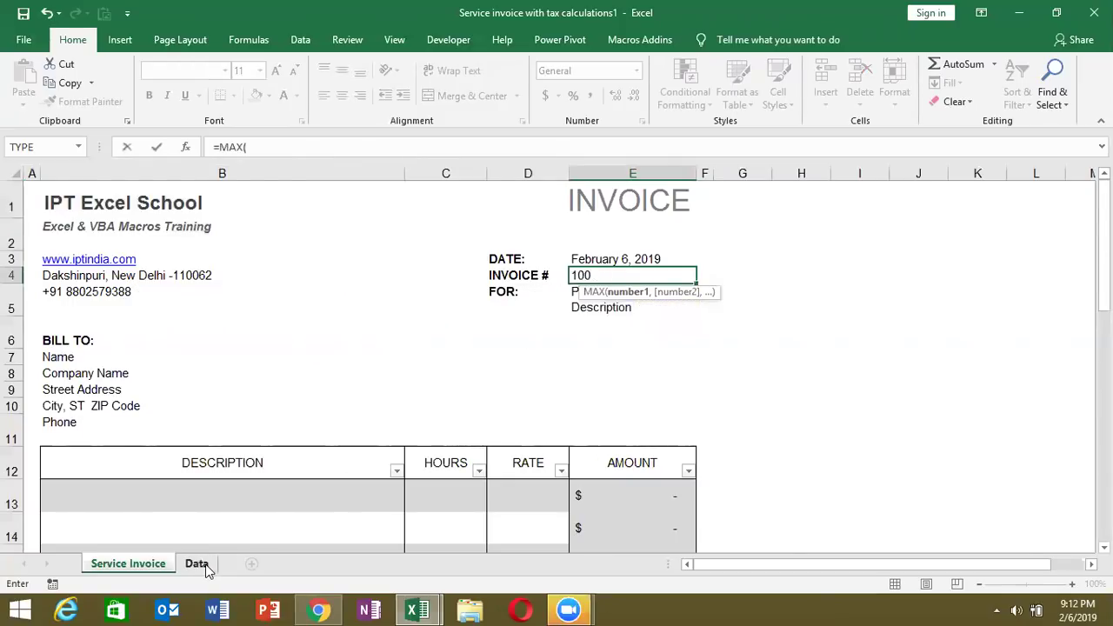
click(209, 564)
click(75, 166)
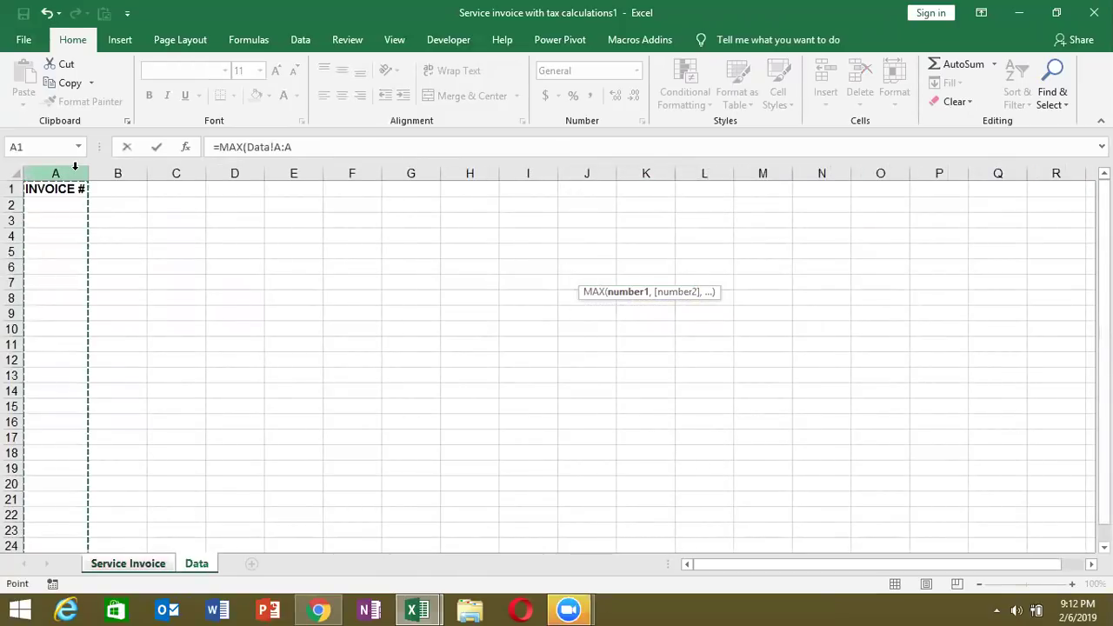
text()+1)
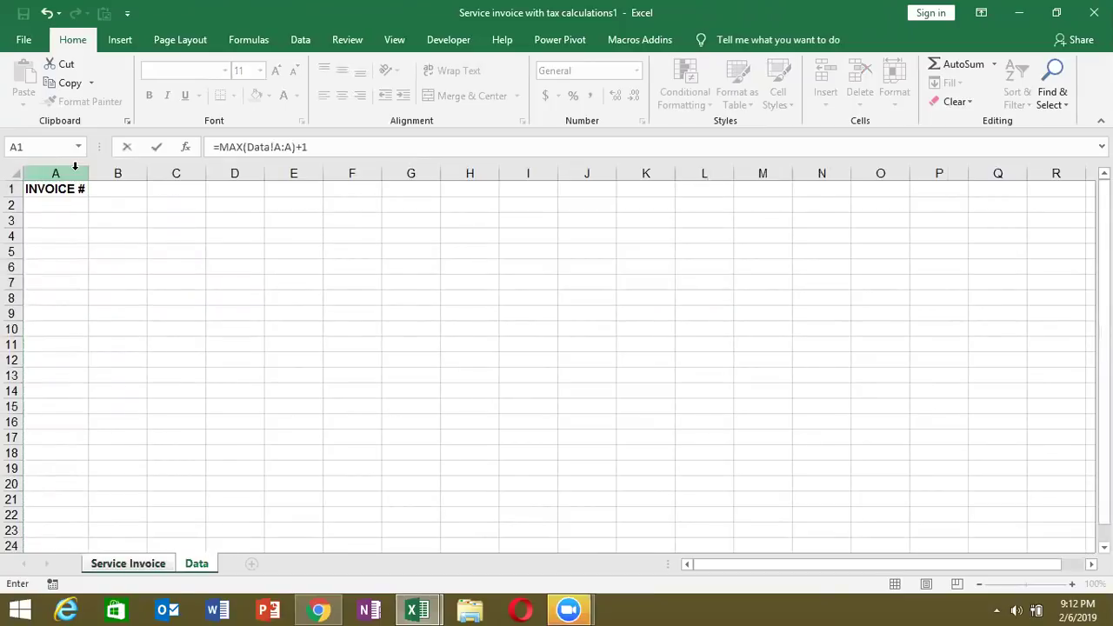
key(Return)
key(Up)
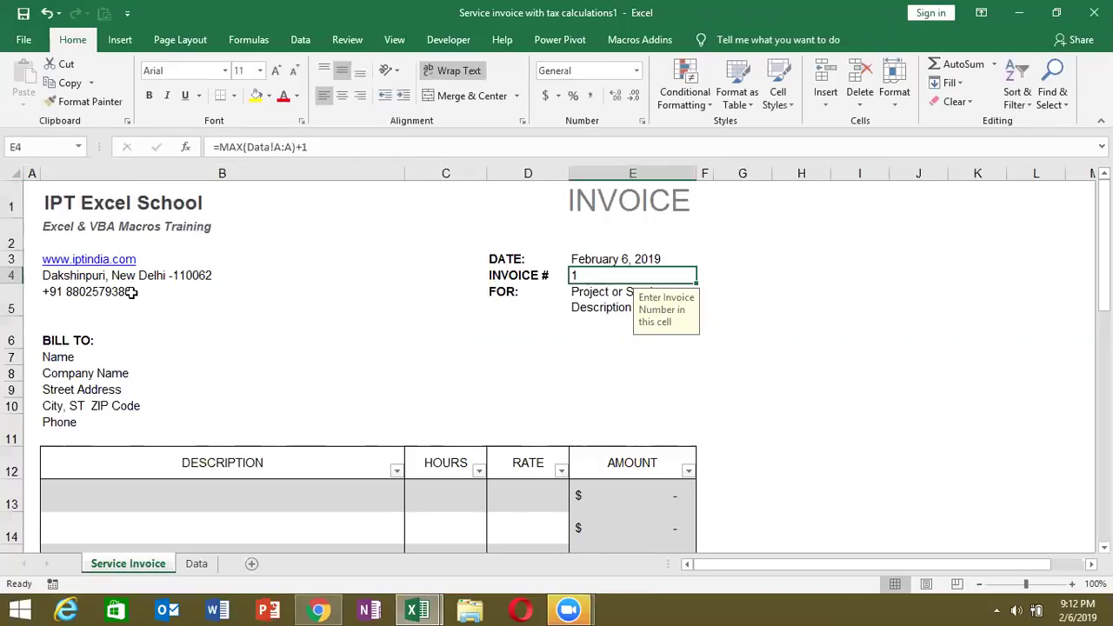
Add the headers Date in B1 and For in C1 on the Data sheet.
click(80, 346)
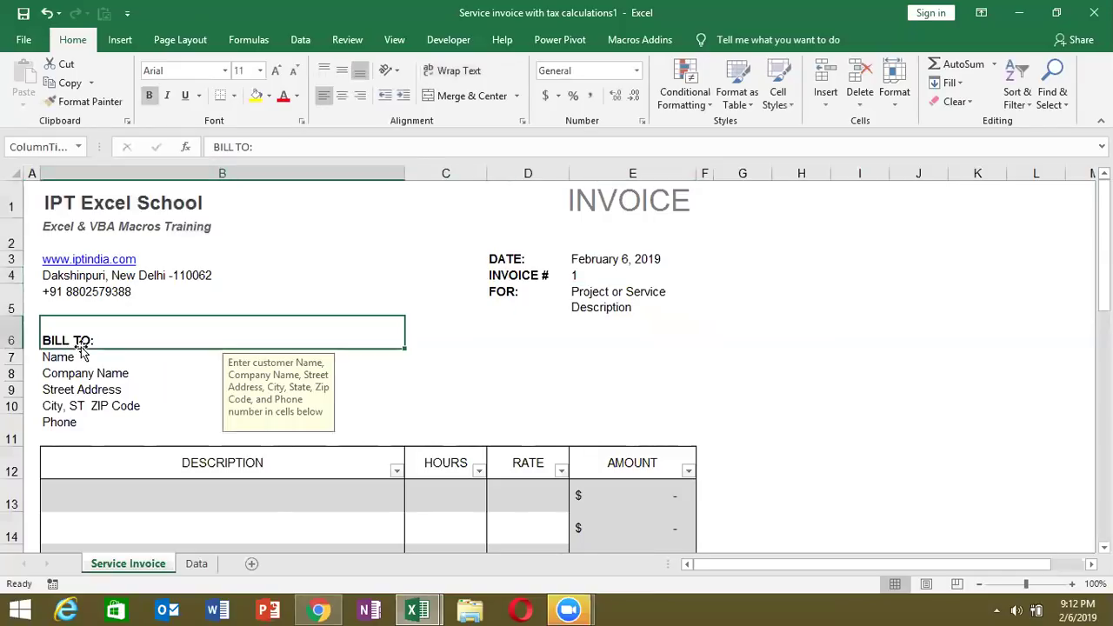
key(Up)
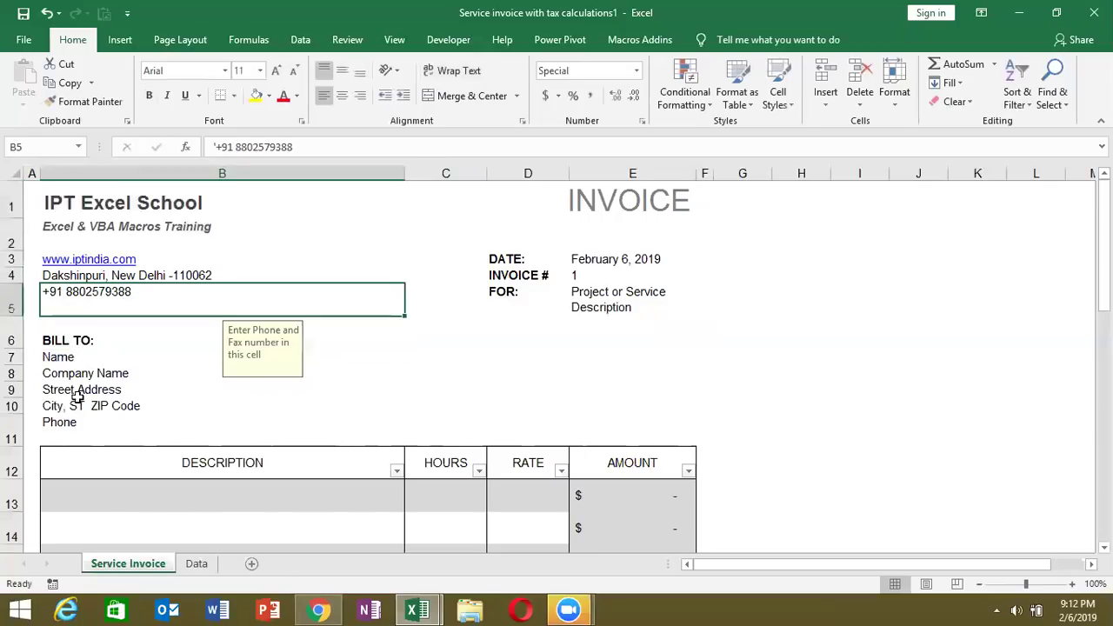
click(196, 566)
key(Down)
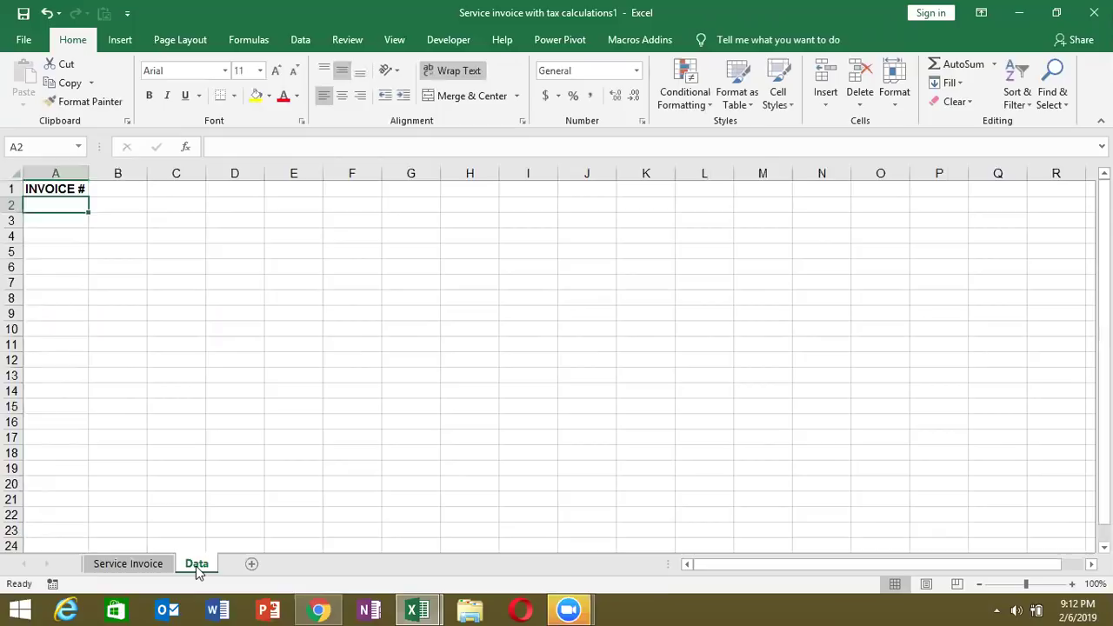
key(Up)
key(Right)
text(Date)
key(Tab)
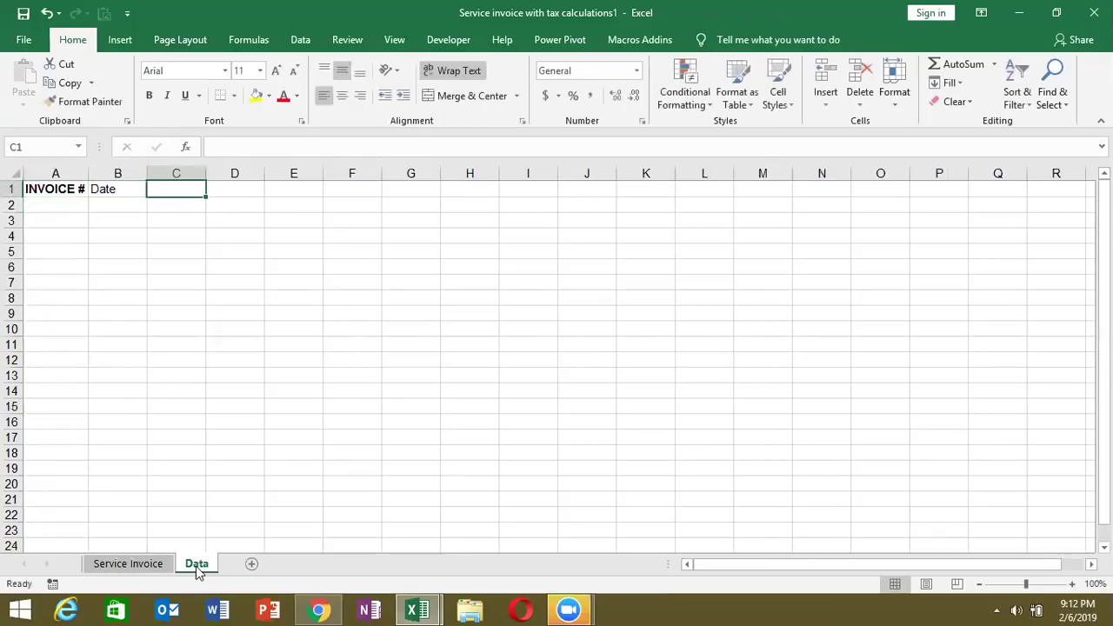
text(For)
key(ctrl+Return)
key(Return)
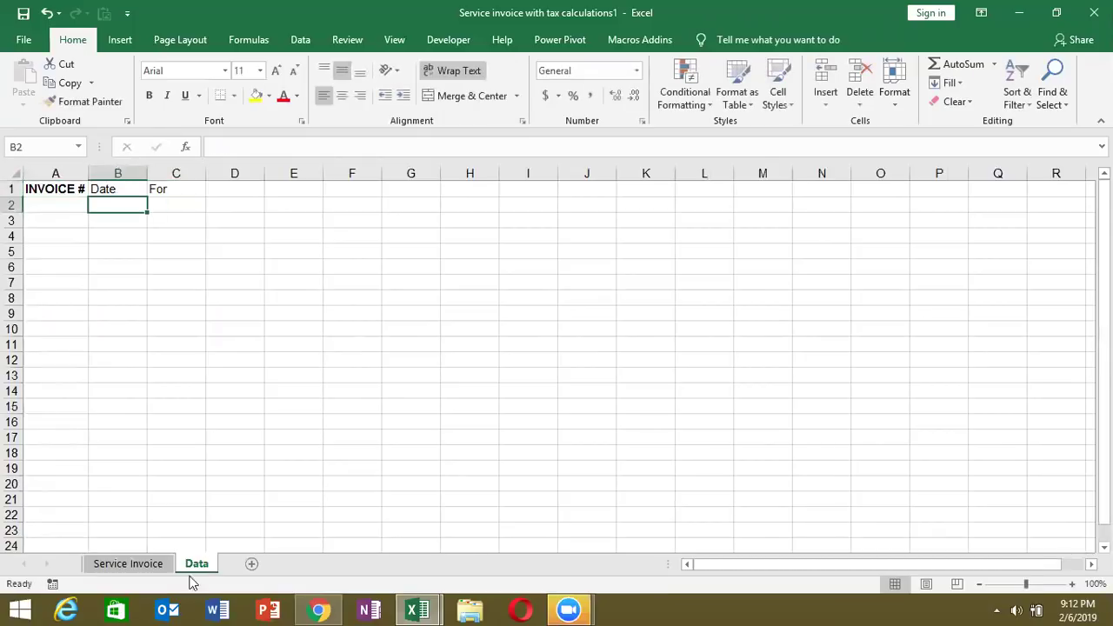
Copy the invoice's Bill To labels Name through Phone from B7:B11.
click(130, 563)
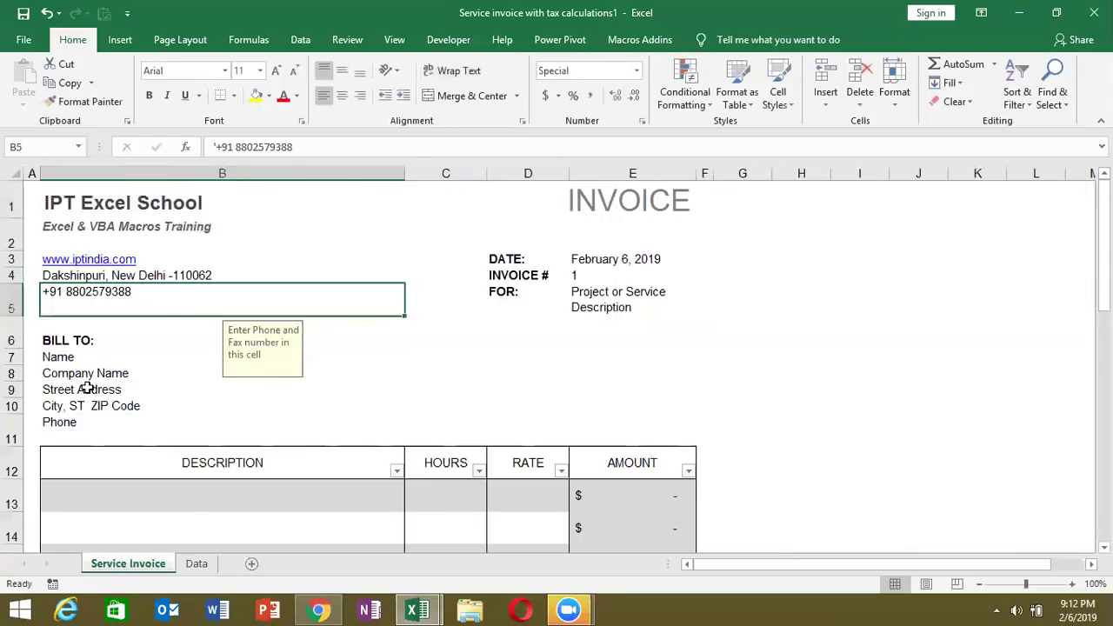
click(84, 357)
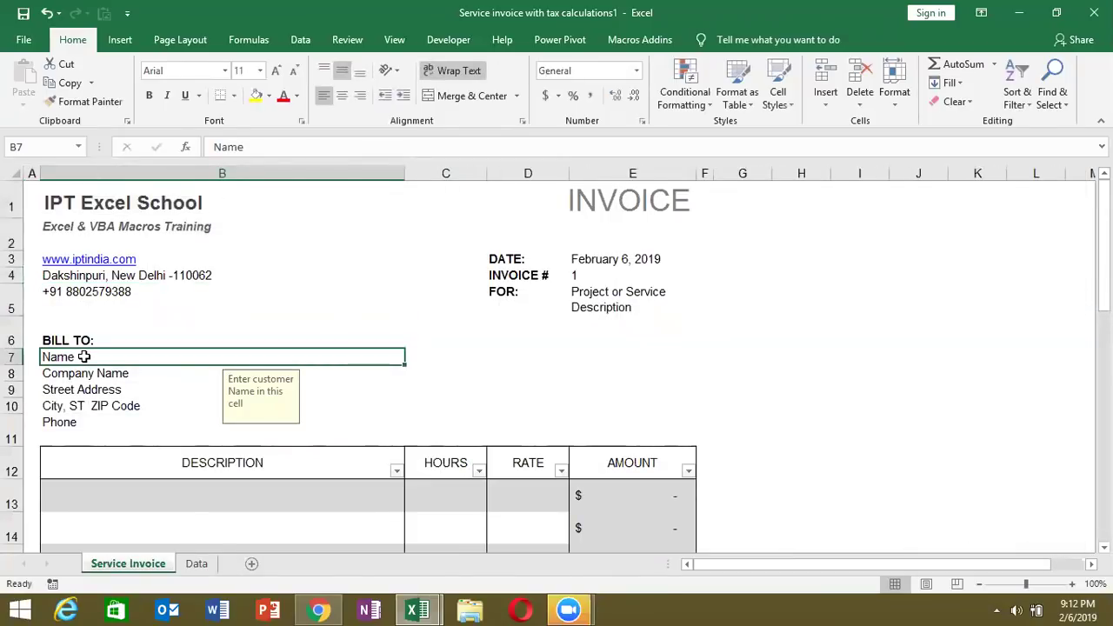
shift+click(75, 422)
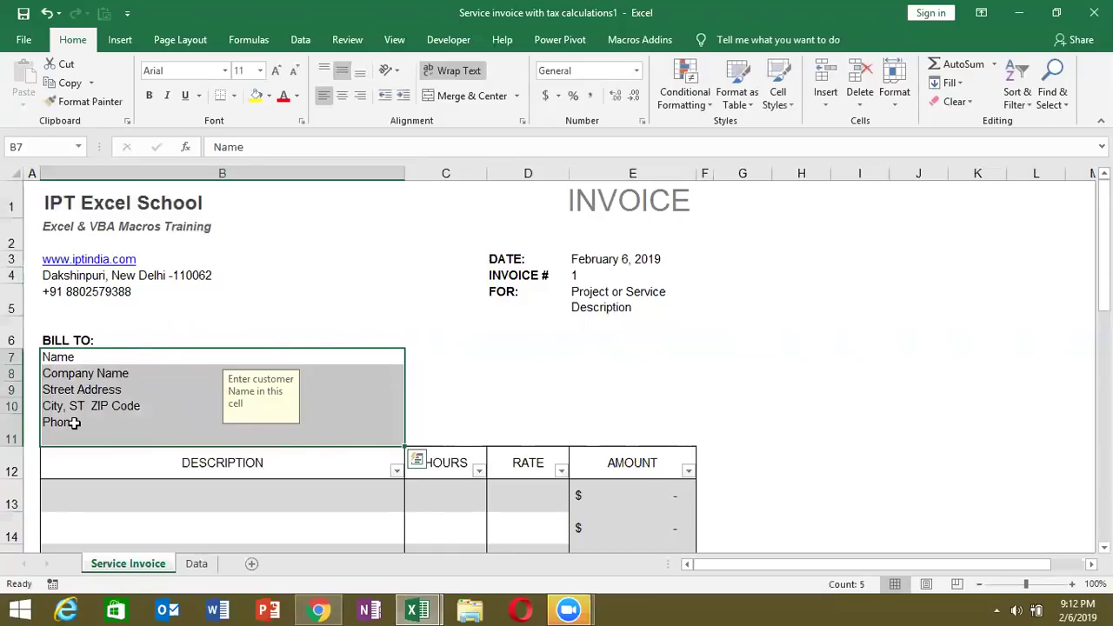
key(ctrl+c)
Paste Special with Transpose the Bill To labels into Data sheet cells D1:H1.
click(194, 564)
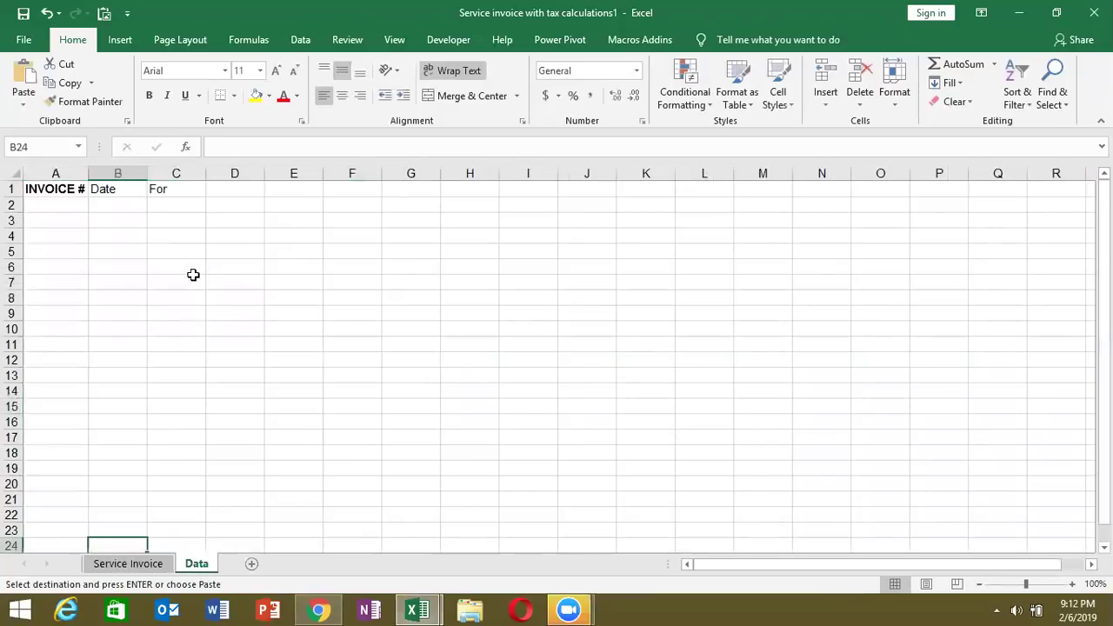
click(230, 192)
right_click(230, 191)
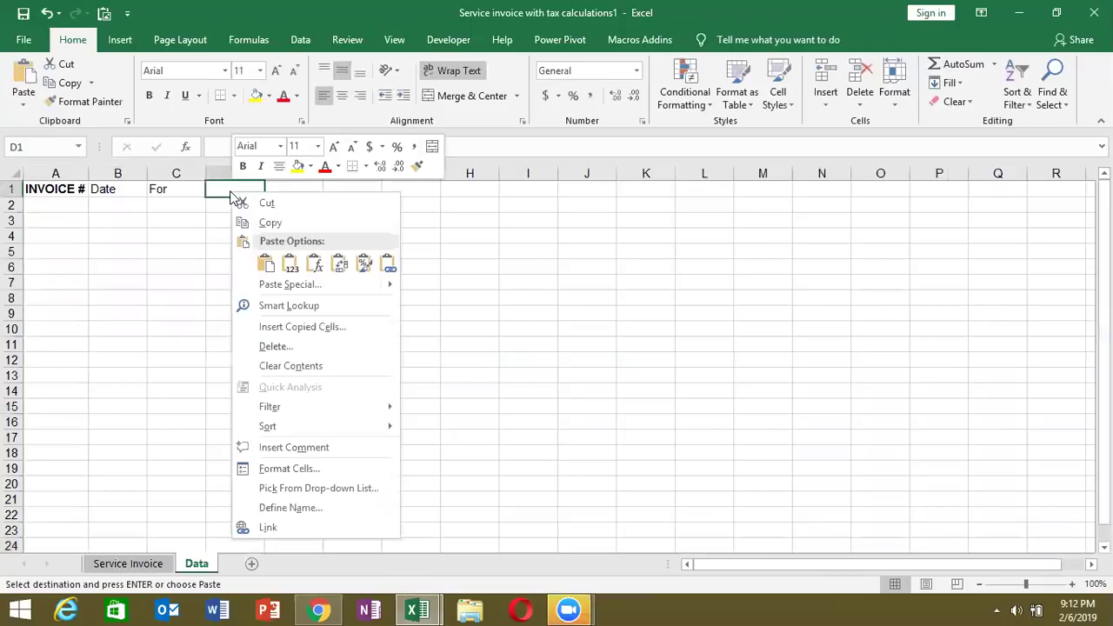
click(271, 285)
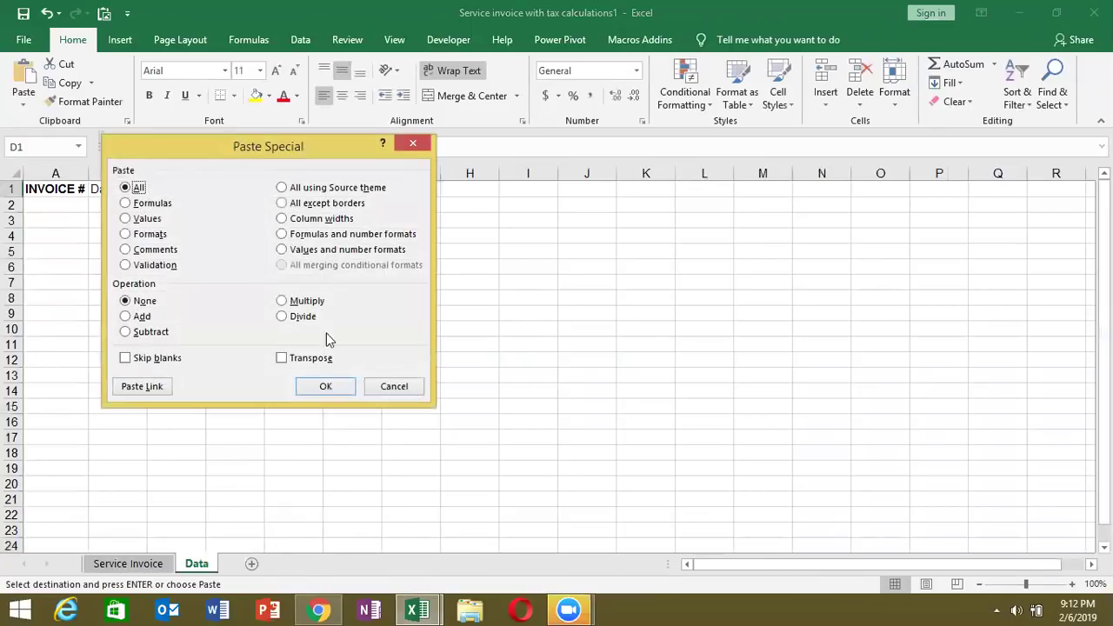
click(280, 358)
click(320, 385)
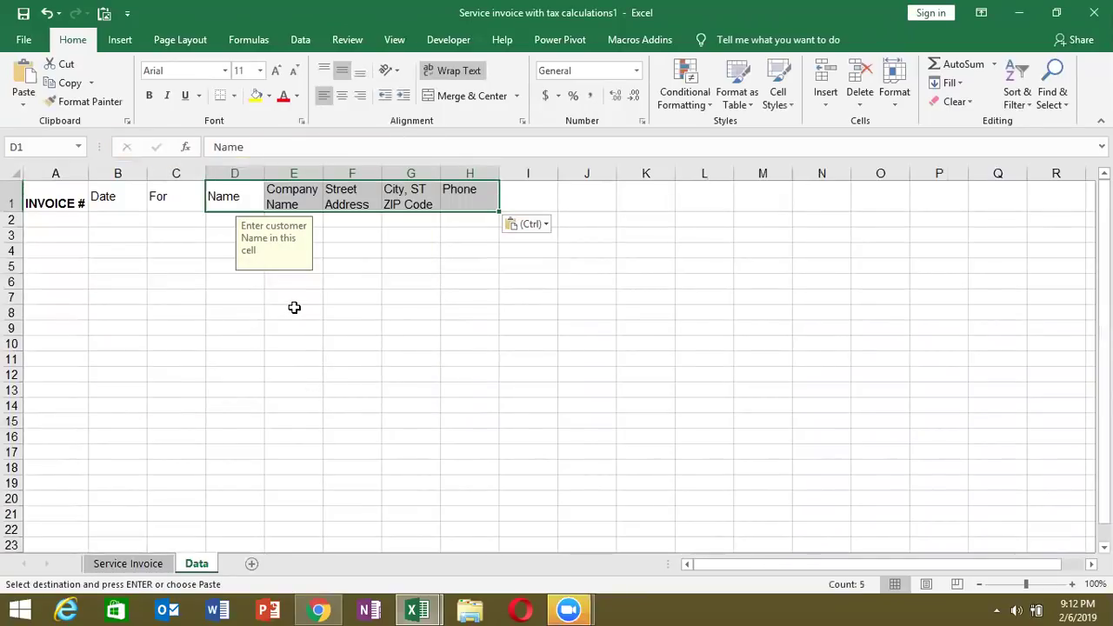
click(294, 308)
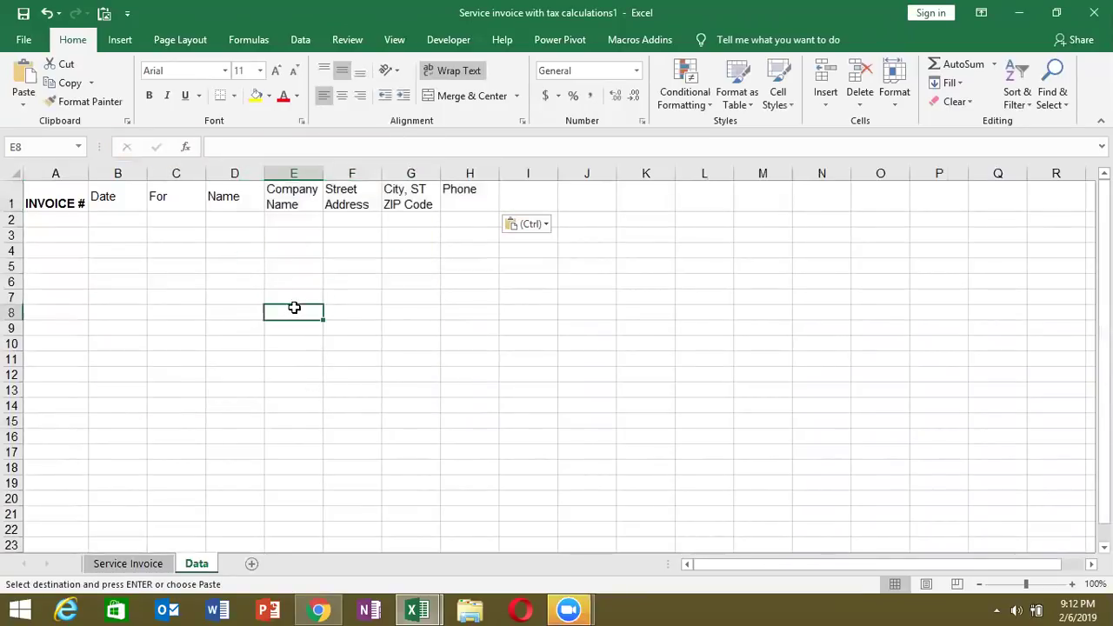
click(134, 569)
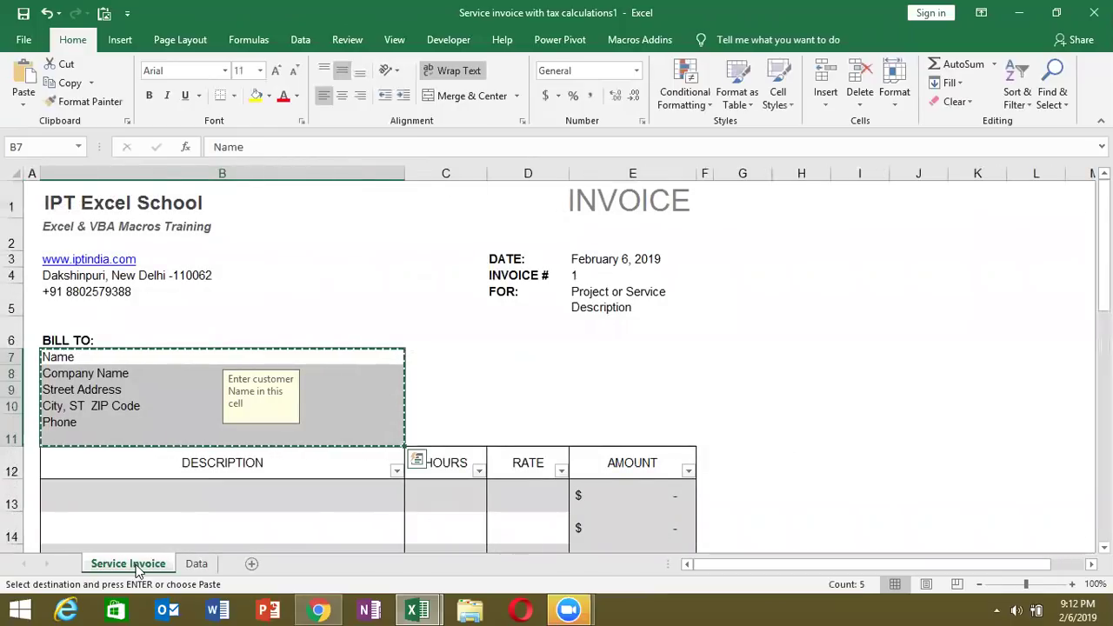
Copy the item table headers DESCRIPTION, HOURS, RATE and AMOUNT from B12:E12.
key(Escape)
click(499, 361)
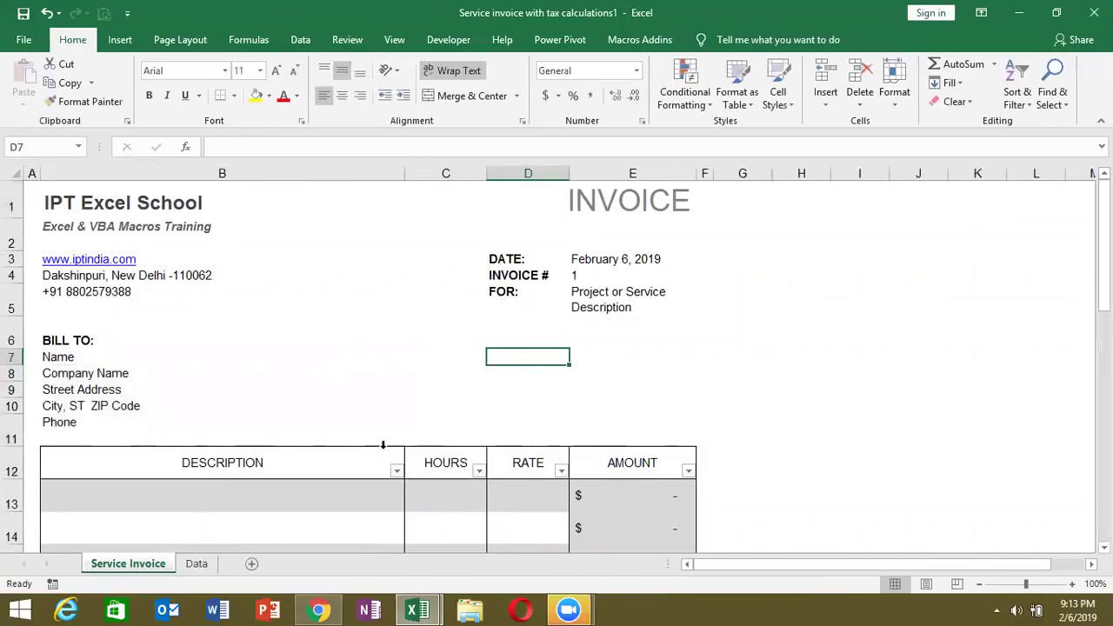
key(Down)
key(Down)
key(Down)
key(Down)
key(Down)
key(Down)
key(Down)
key(Up)
key(Up)
key(Up)
key(Up)
key(Up)
key(Up)
key(Up)
key(Up)
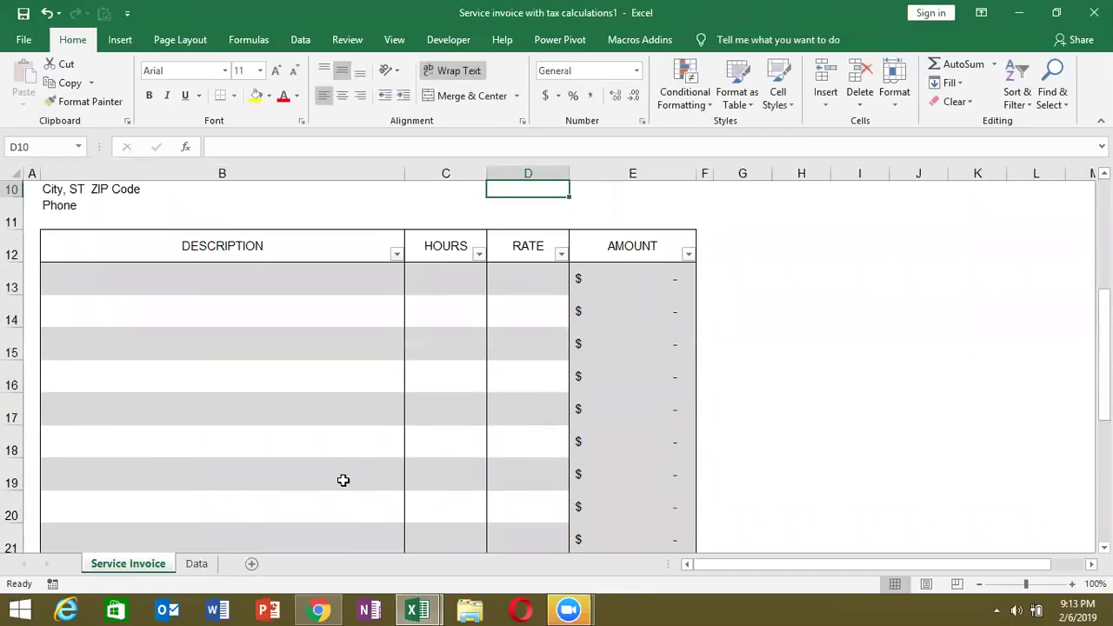
drag(283, 250, 598, 231)
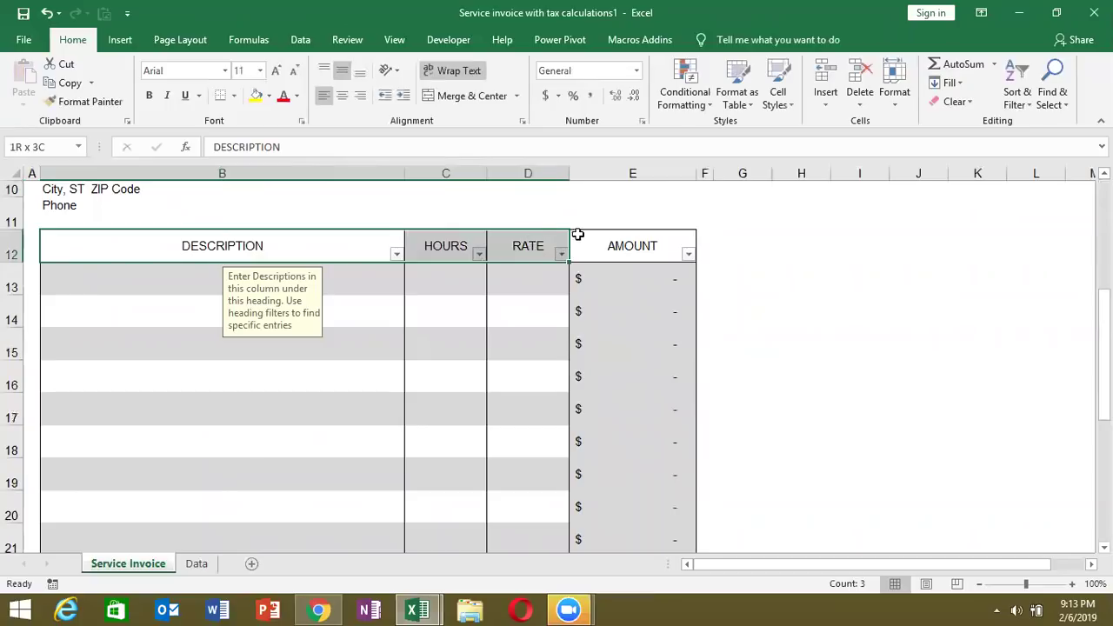
key(ctrl+c)
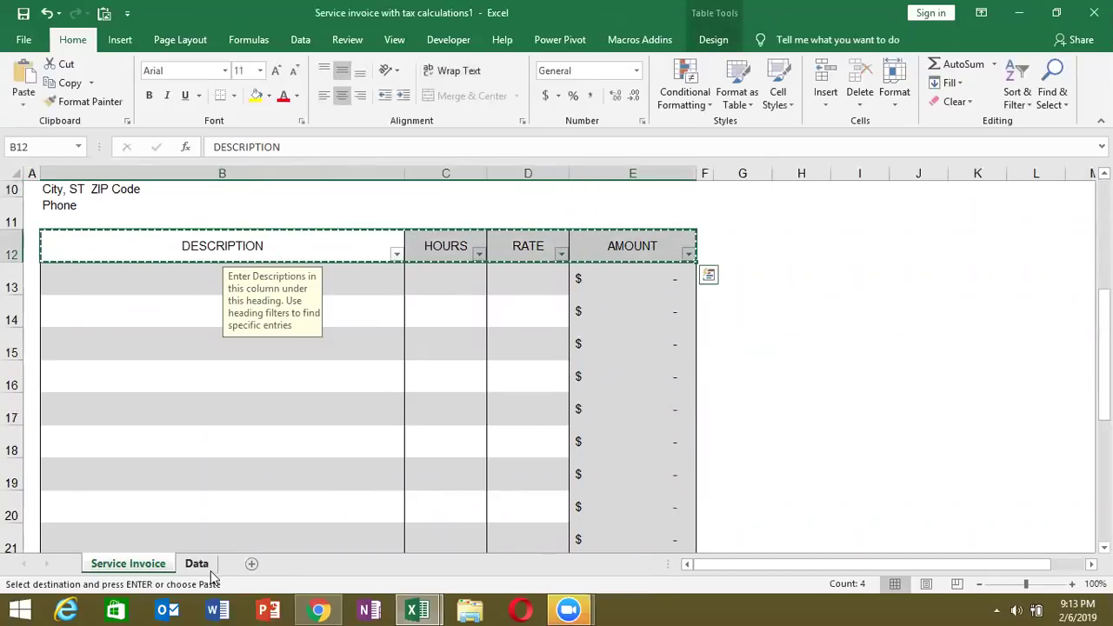
Paste the item headers into Data sheet I1:L1 and autofit column I to DESCRIPTION.
click(197, 564)
click(512, 204)
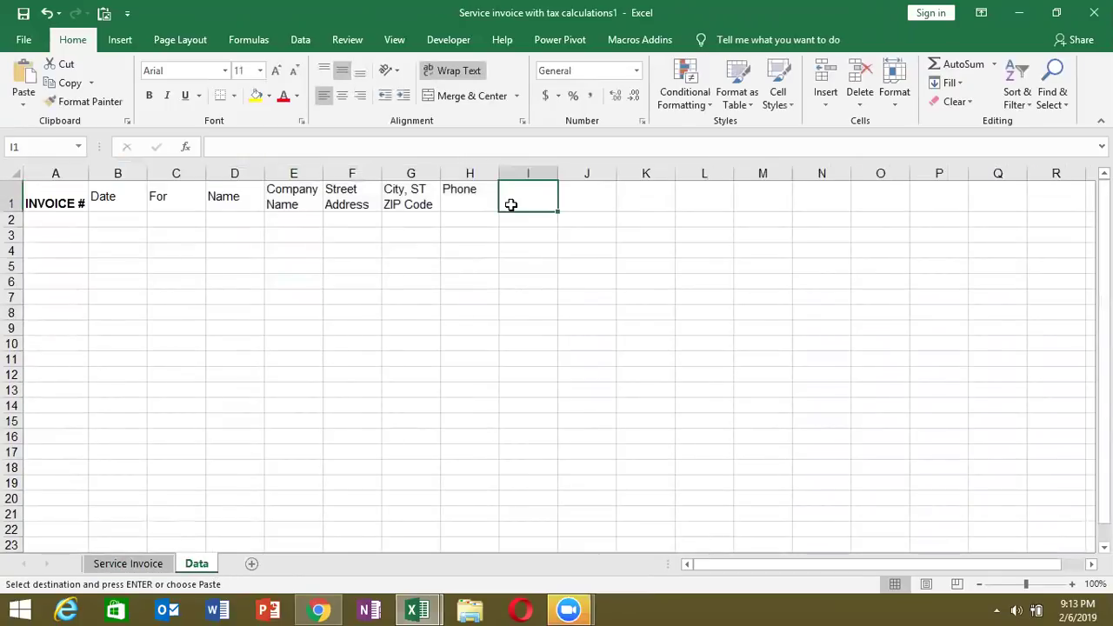
key(ctrl+v)
click(462, 248)
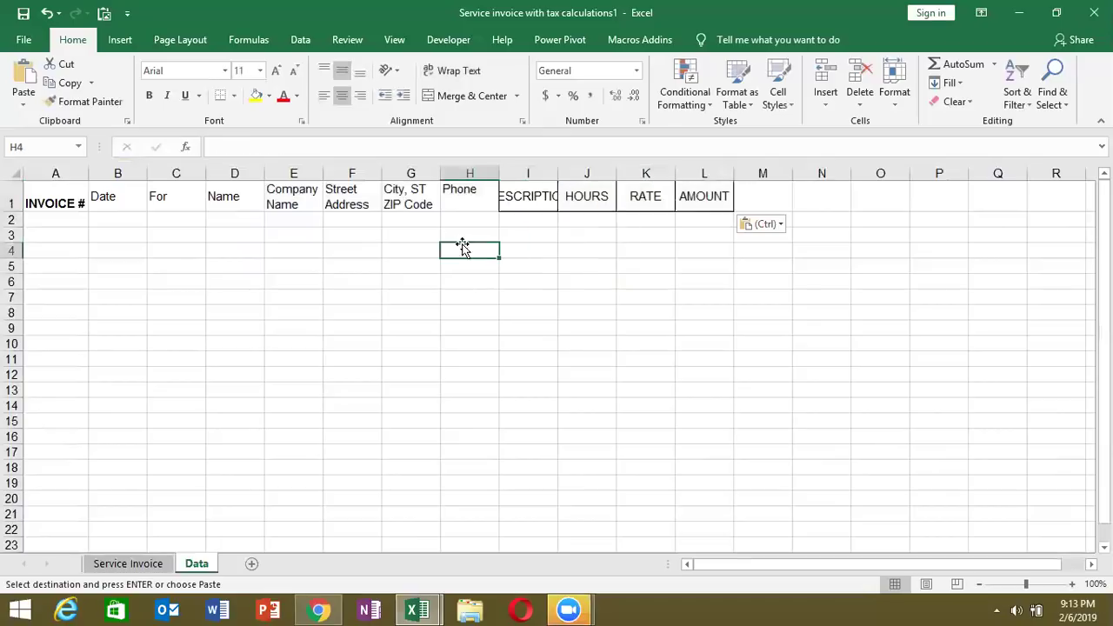
double_click(558, 173)
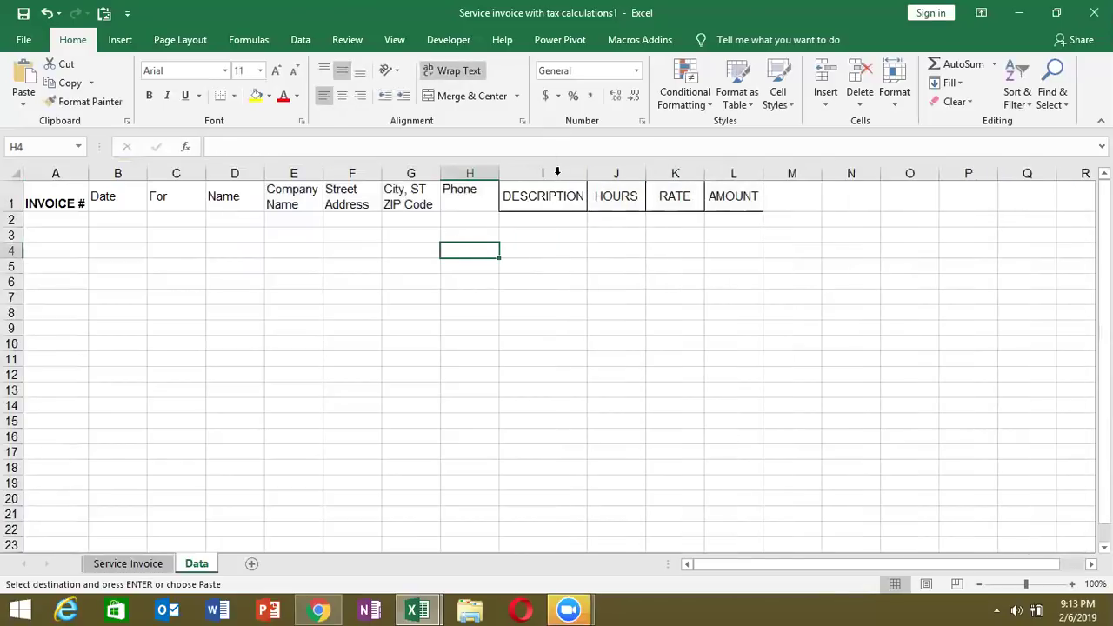
click(158, 565)
key(Escape)
drag(1103, 355, 1103, 452)
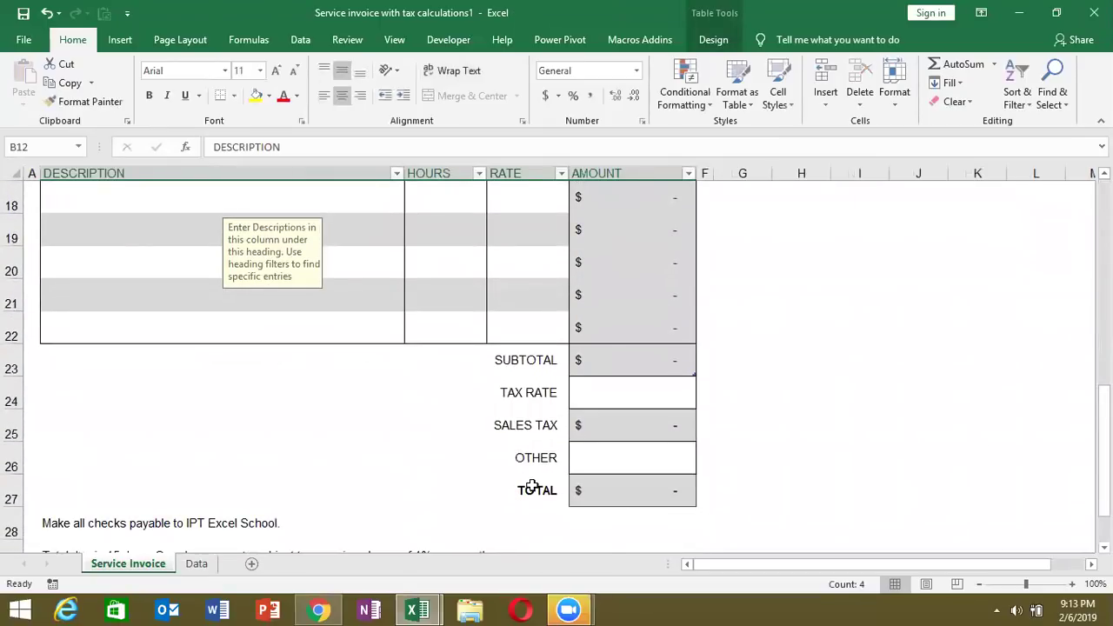
Copy the totals labels SUBTOTAL through TOTAL from D23:D27.
drag(532, 487, 517, 359)
key(ctrl+c)
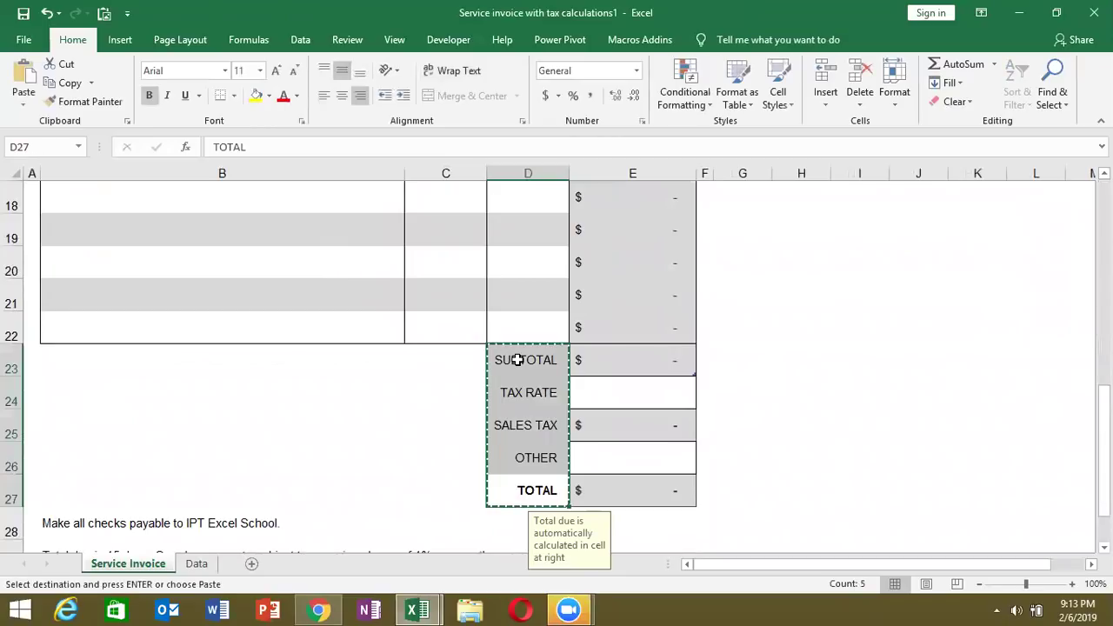
click(197, 563)
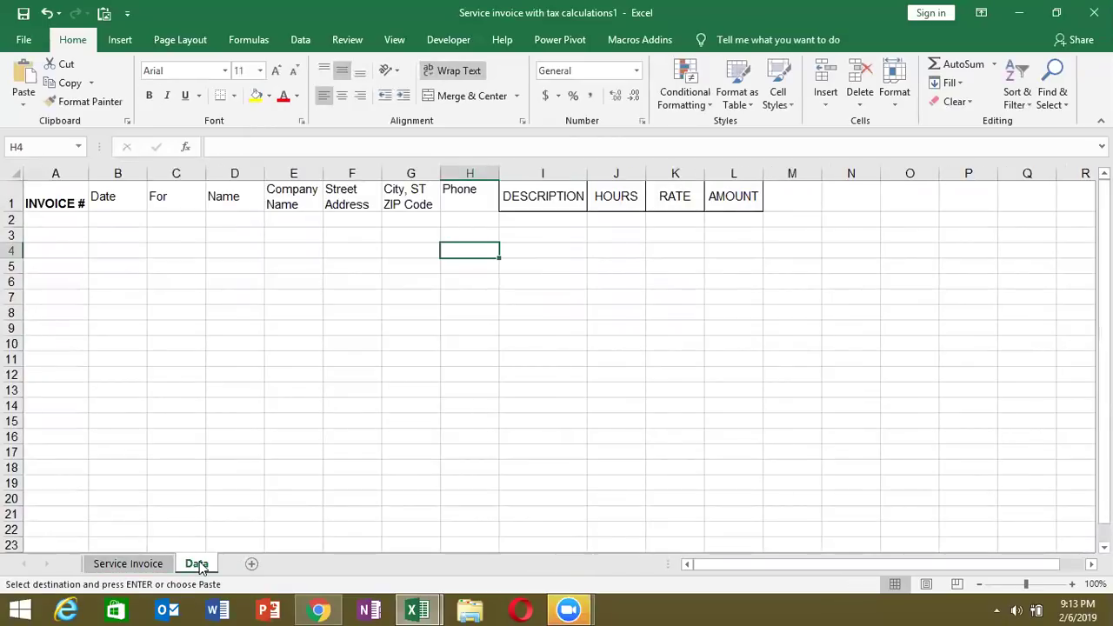
click(145, 562)
Delete the SALES TAX row, undo the deletion, and check the TOTAL formula in E27.
click(409, 423)
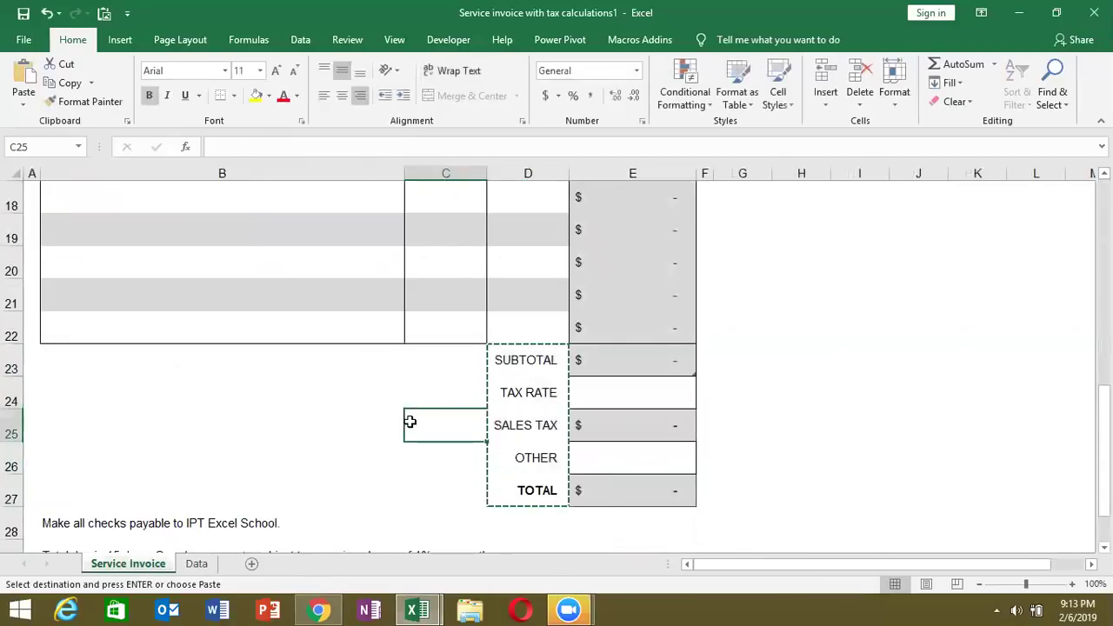
key(shift+space)
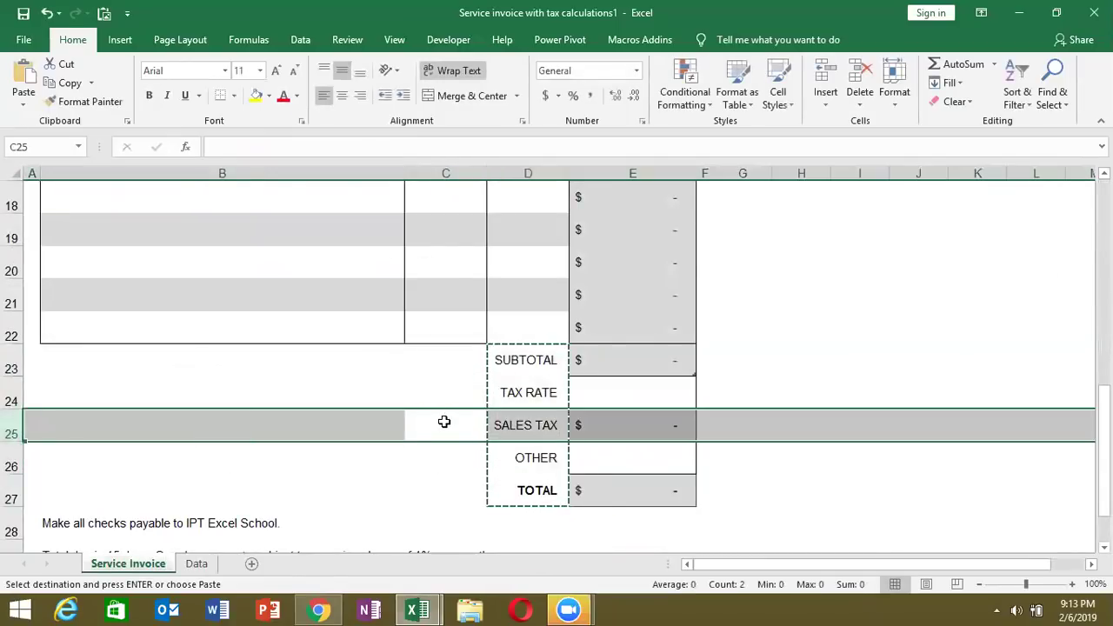
key(ctrl+minus)
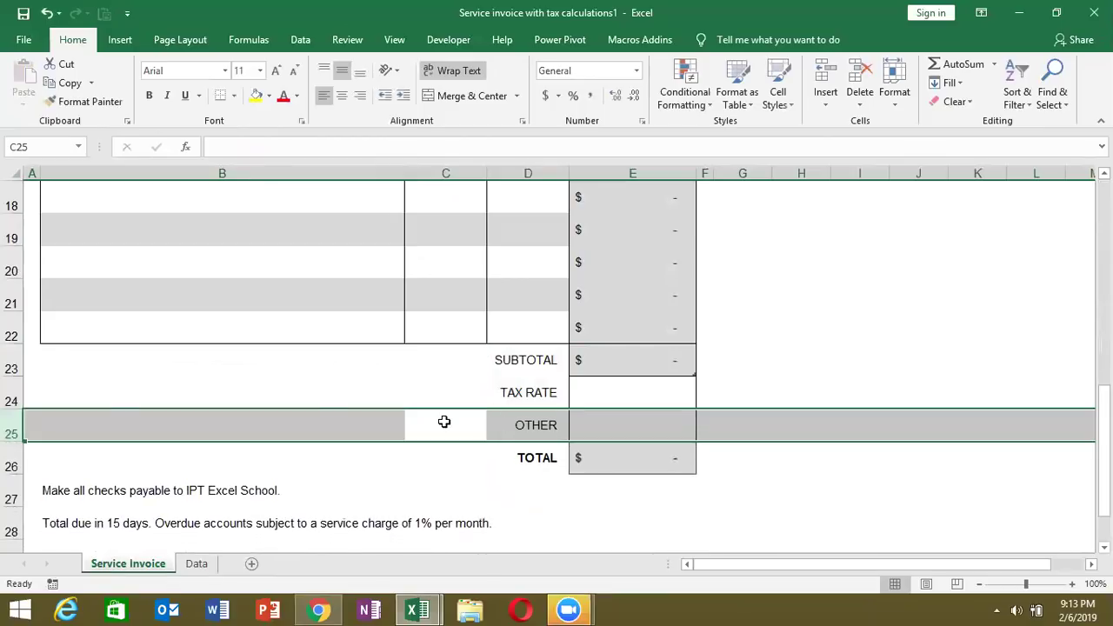
key(ctrl+z)
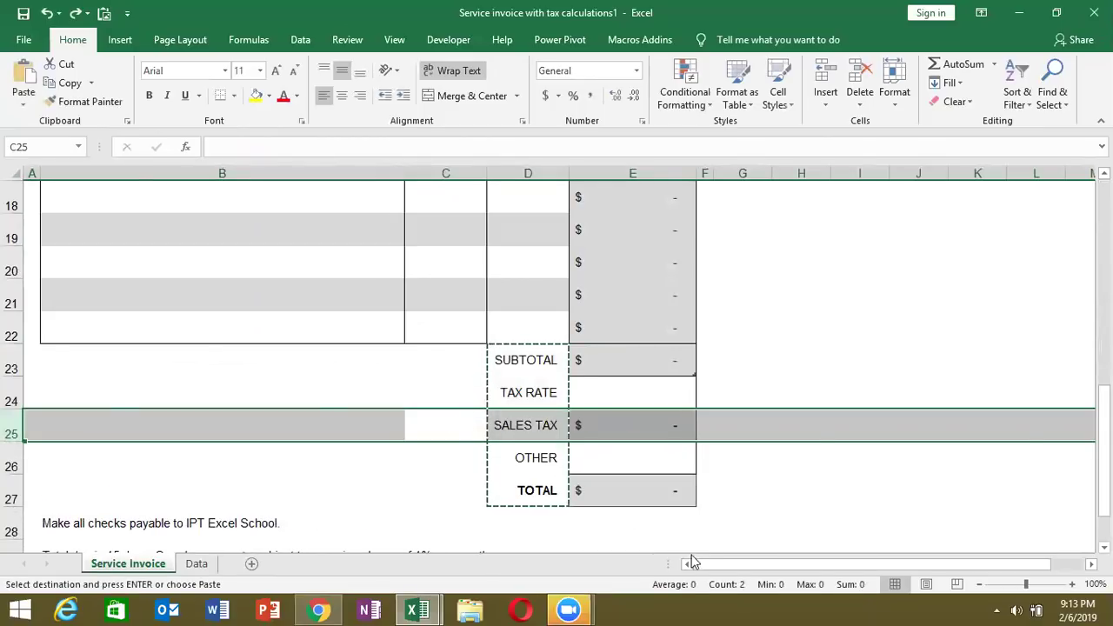
click(661, 484)
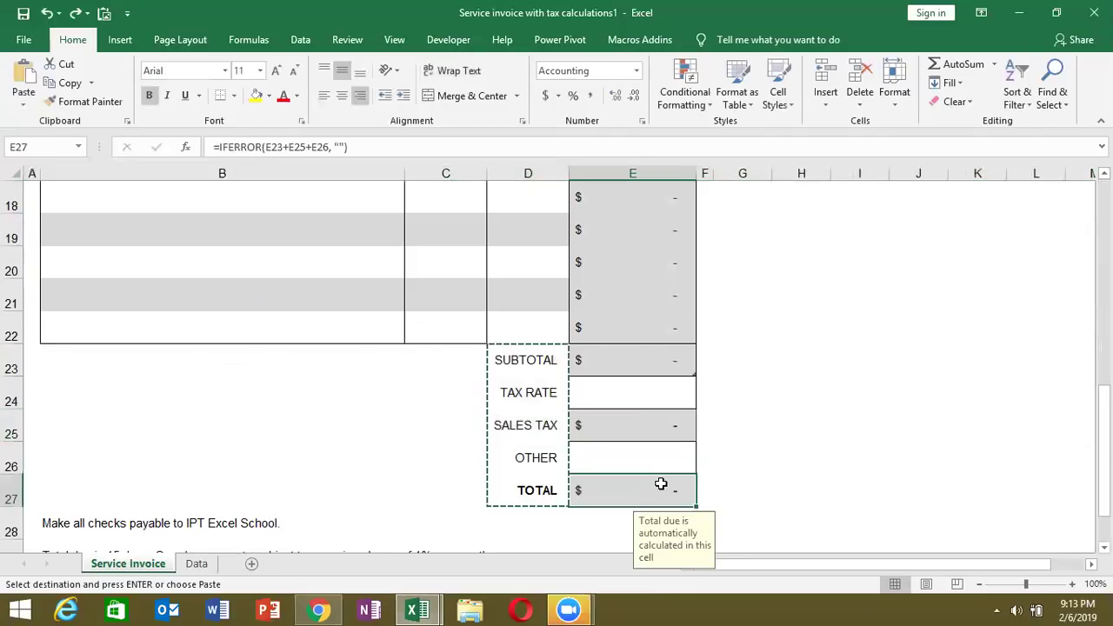
Paste the totals labels transposed into Data sheet M1:Q1 and autofit column M for SUBTOTAL.
click(205, 565)
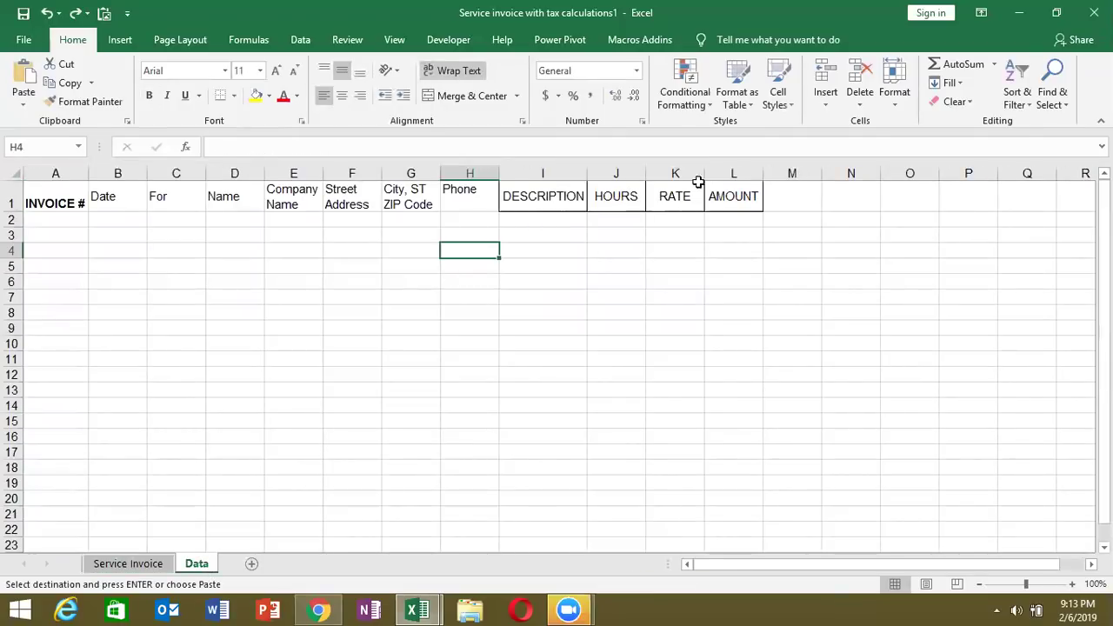
right_click(779, 196)
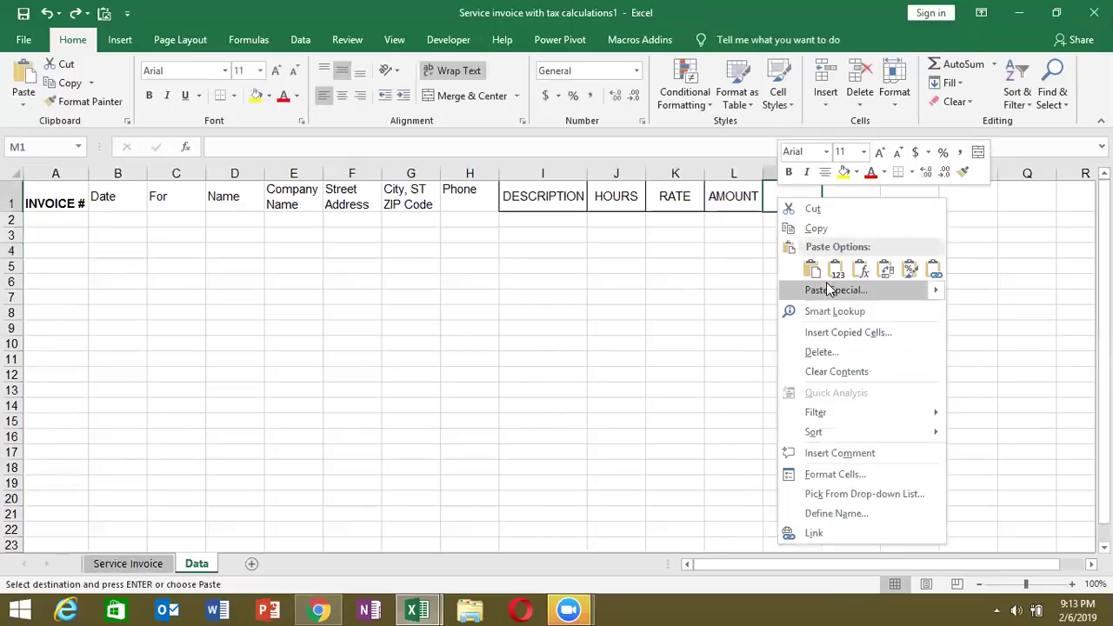
click(887, 270)
click(890, 270)
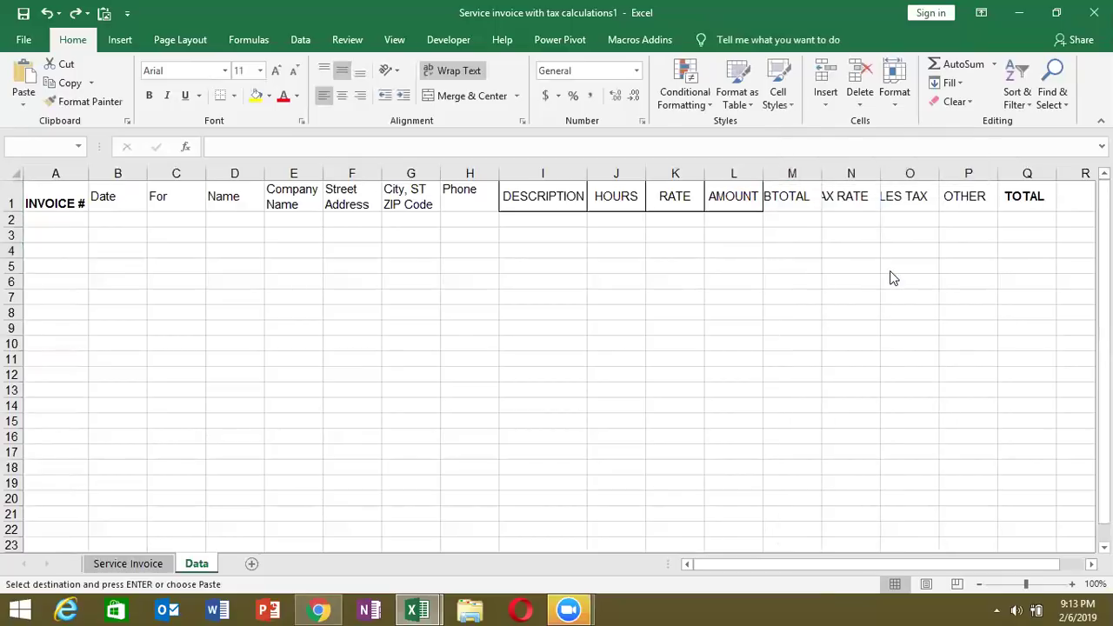
click(732, 224)
double_click(822, 173)
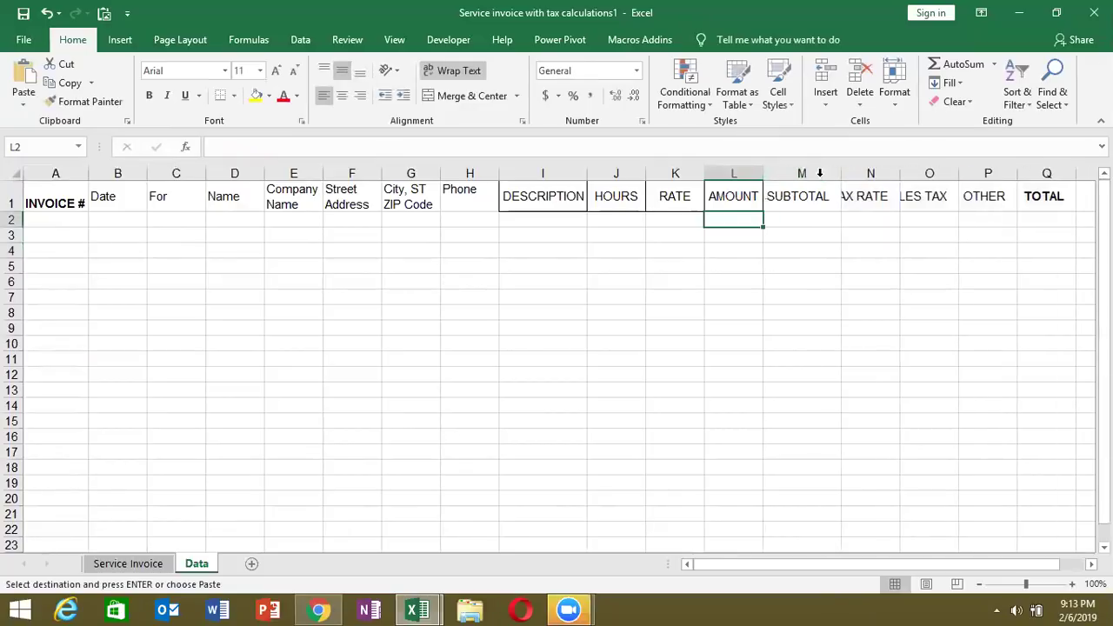
click(159, 566)
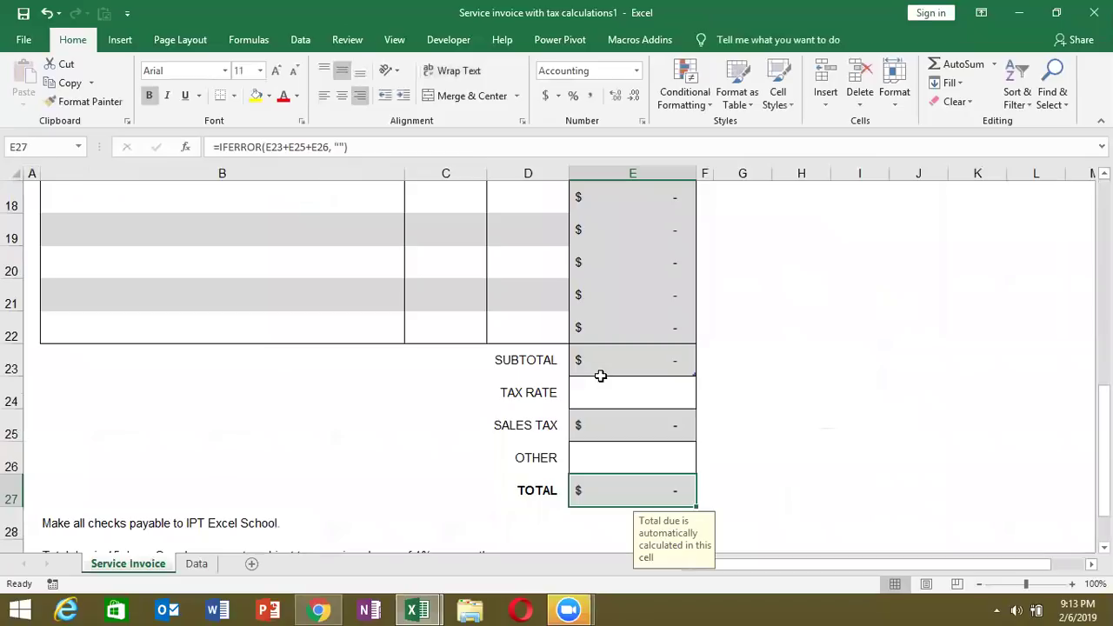
Inspect the sales tax and subtotal formulas in E25 and E23 without changing them.
drag(603, 363, 604, 479)
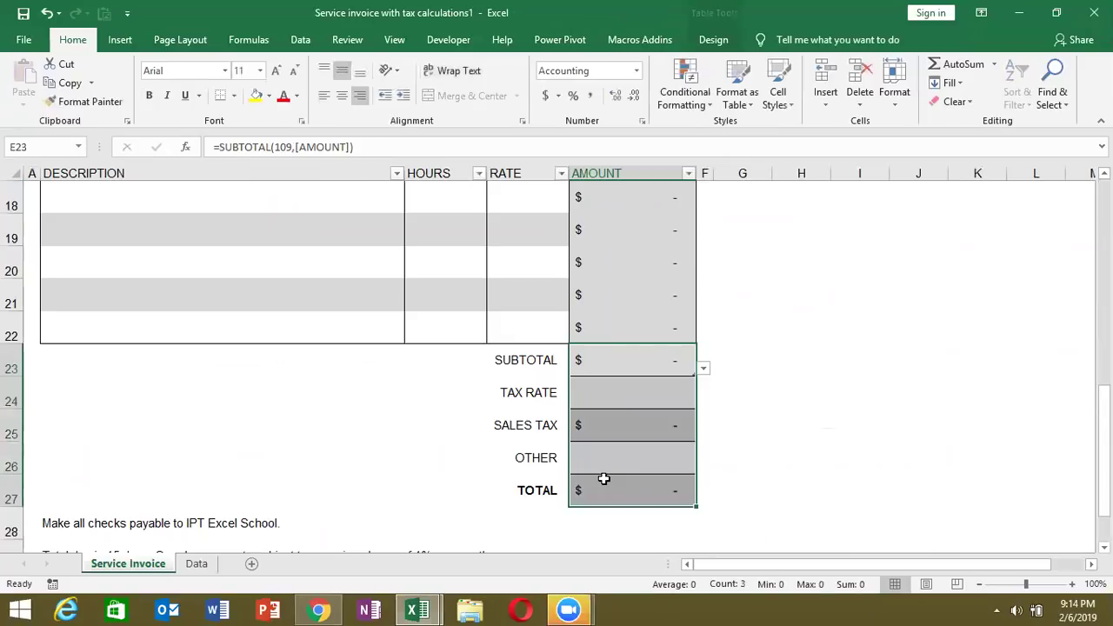
click(603, 369)
click(600, 389)
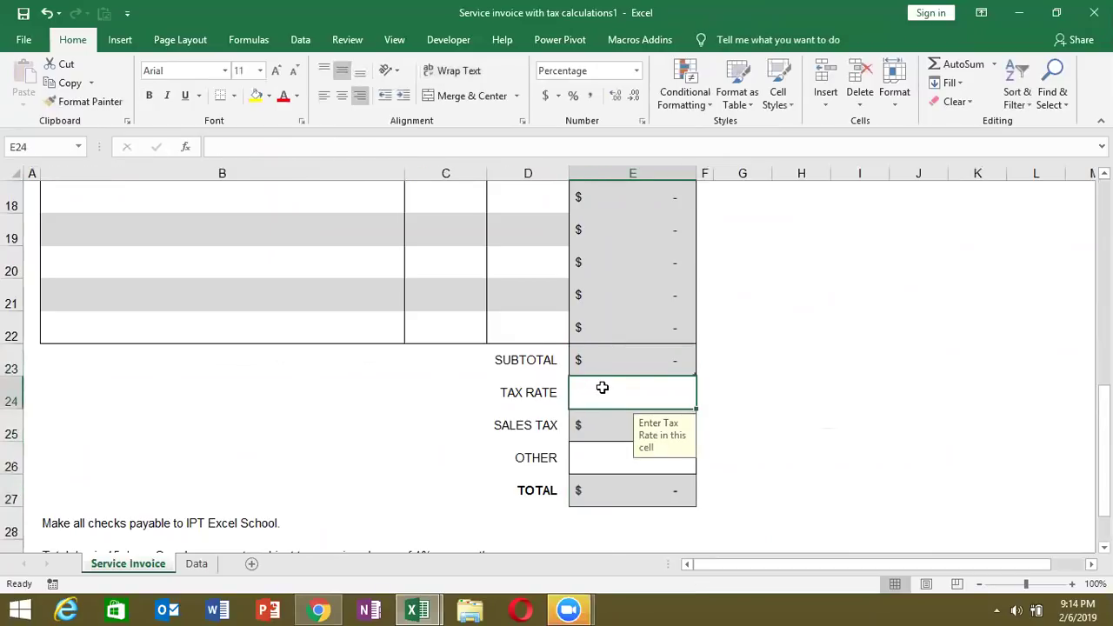
click(588, 429)
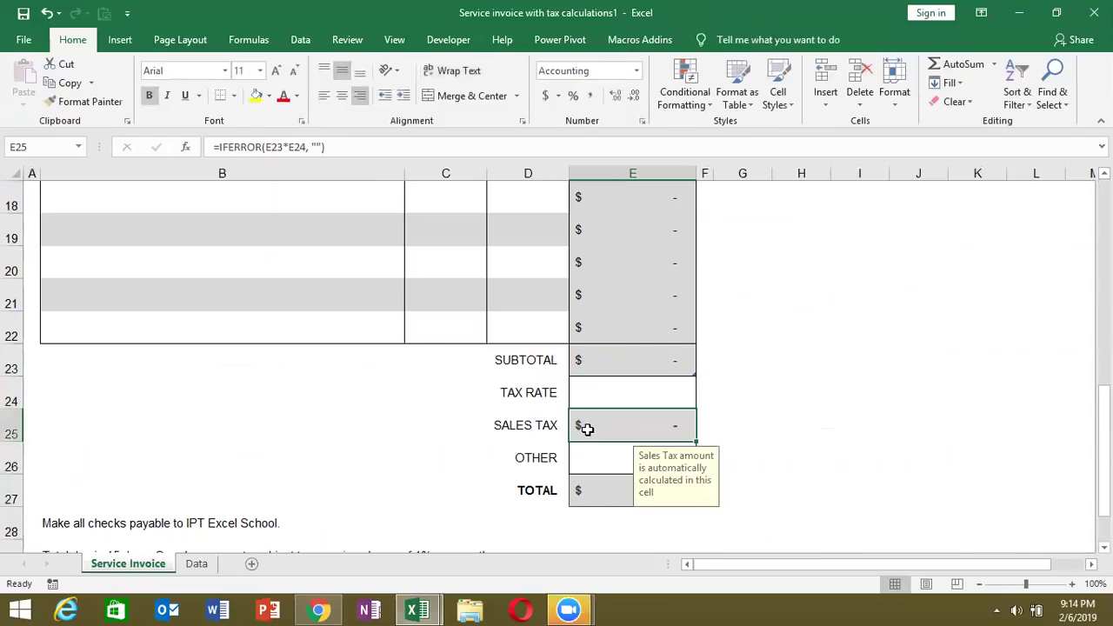
double_click(588, 429)
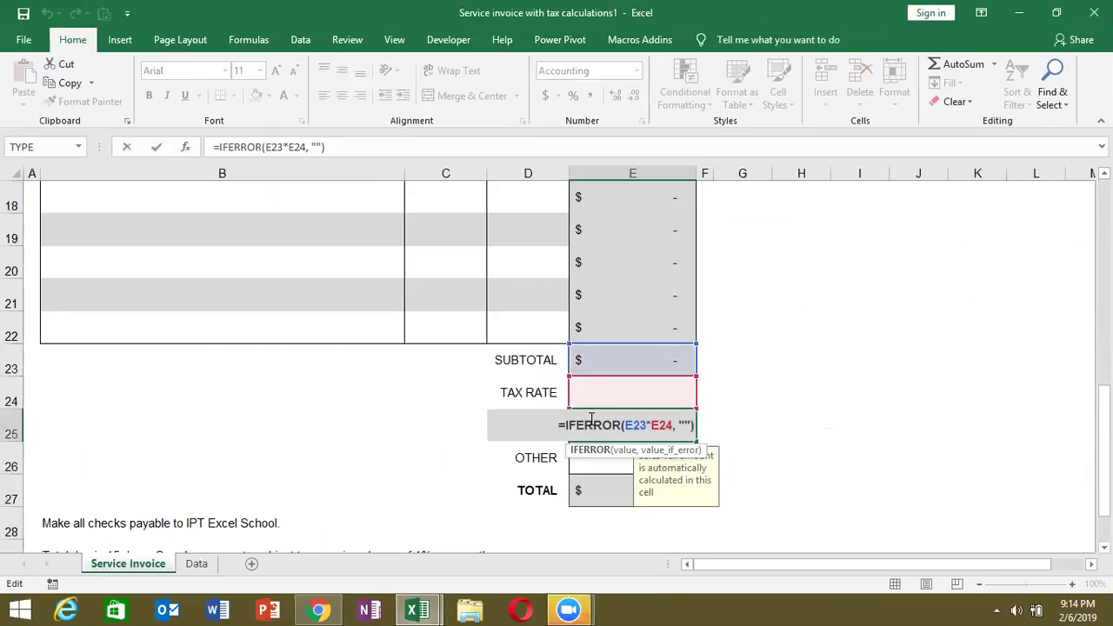
key(Escape)
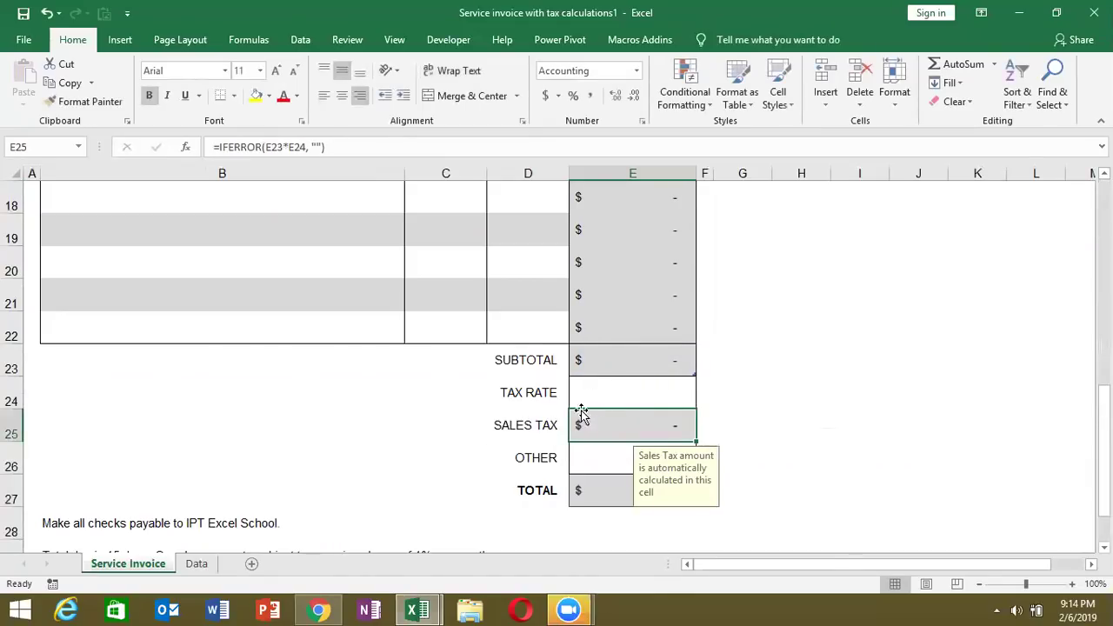
click(589, 359)
double_click(589, 359)
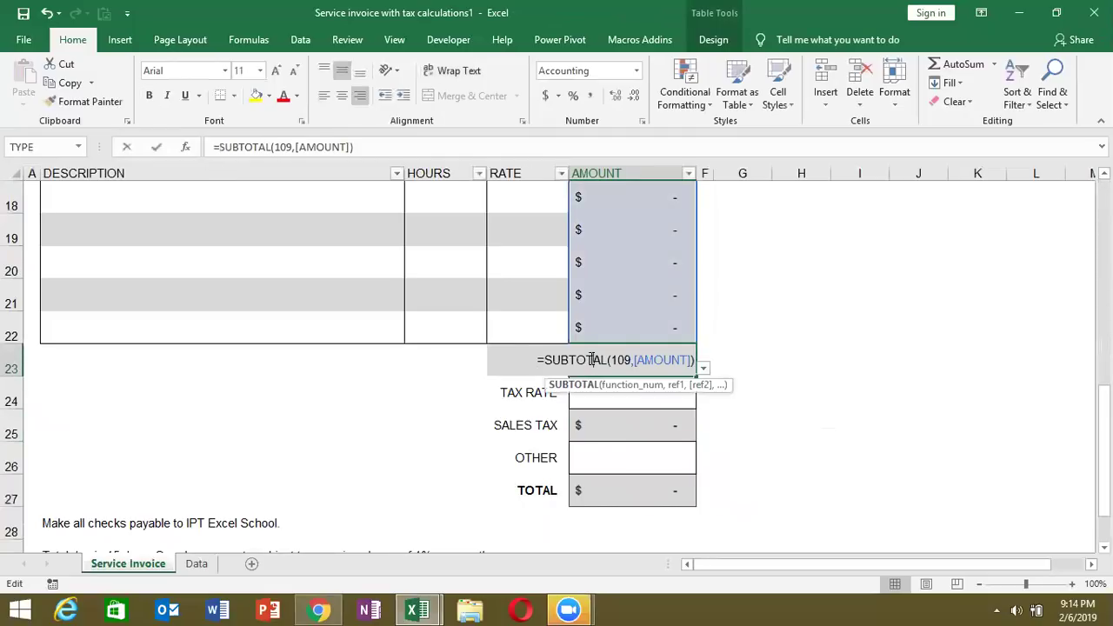
key(Escape)
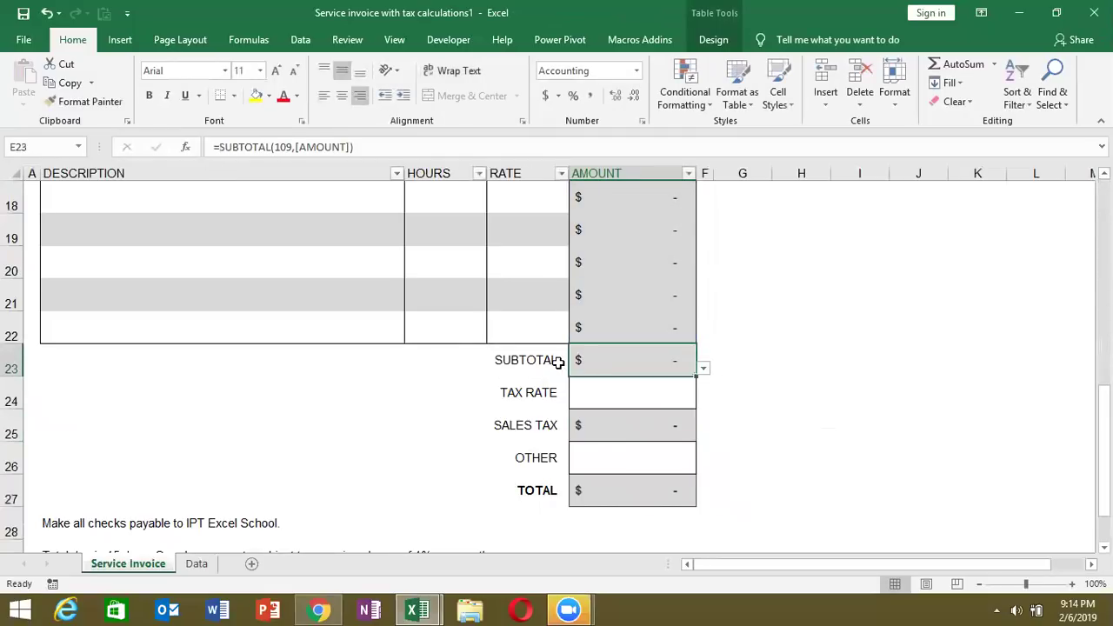
Recheck the SUBTOTAL and TAX RATE labels and the tax rate, sales tax and subtotal cells.
click(532, 368)
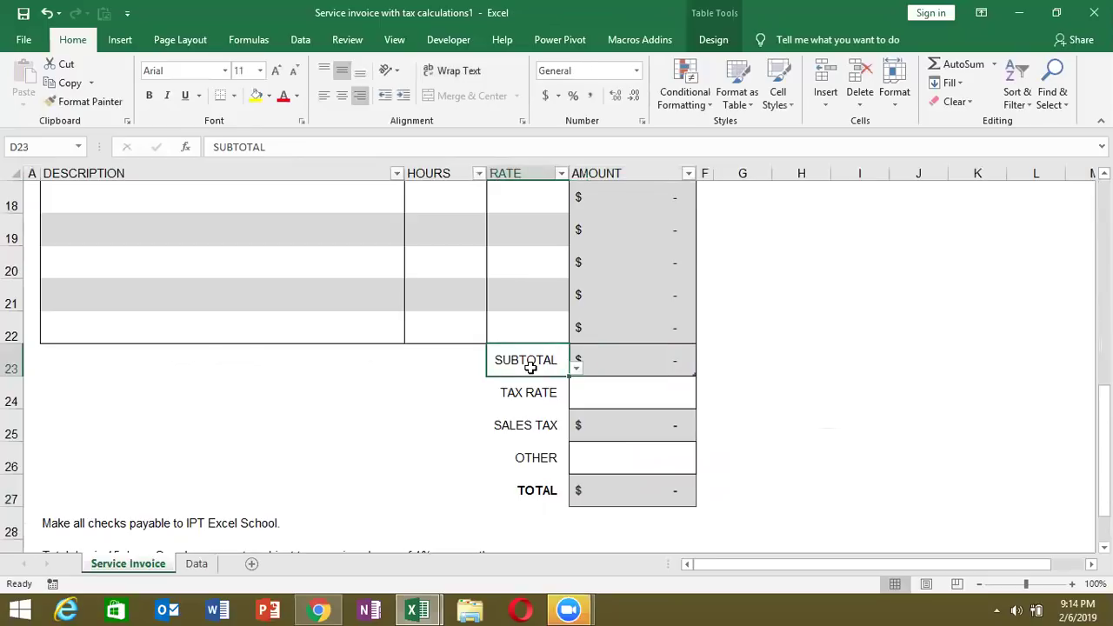
click(597, 391)
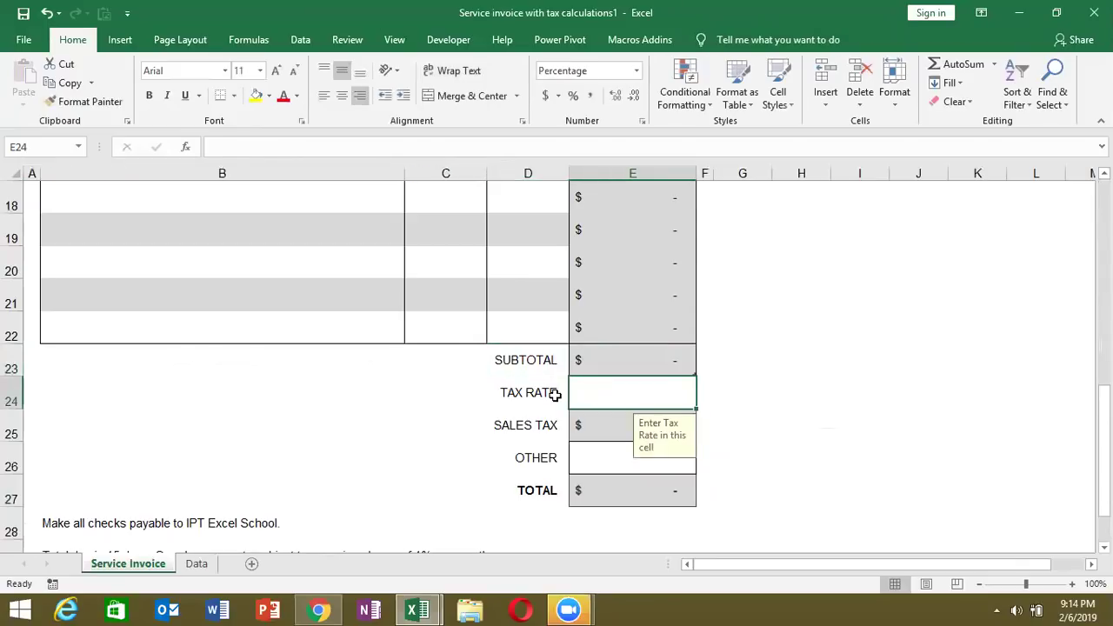
click(556, 393)
click(607, 389)
click(589, 429)
click(590, 387)
click(586, 360)
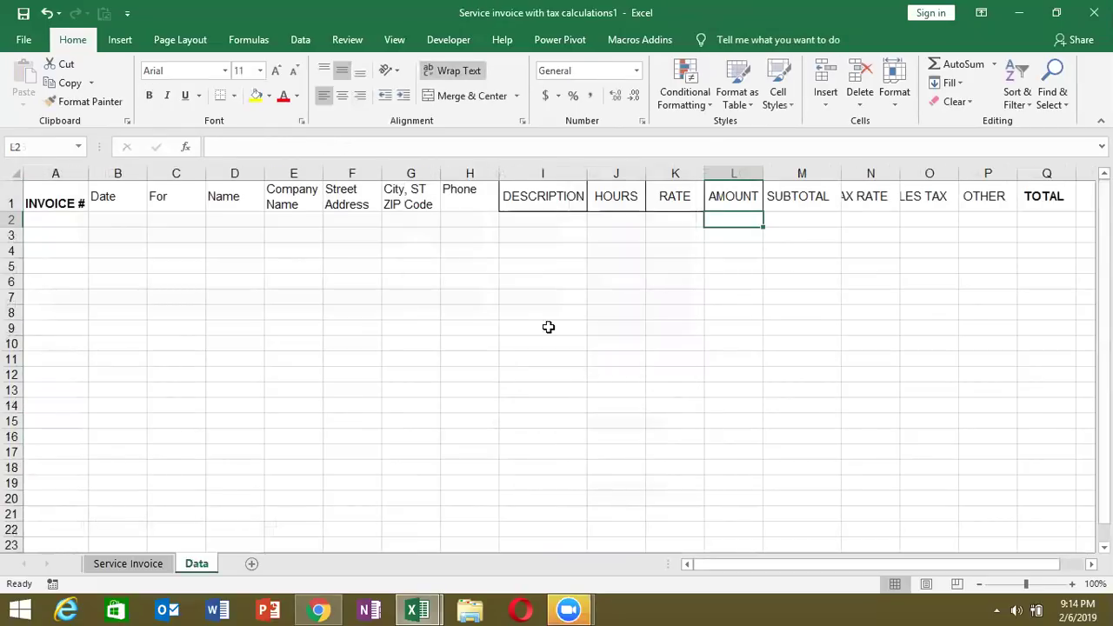
Delete the SUBTOTAL column M on the Data sheet and autofit the TAX RATE column.
click(732, 196)
click(797, 177)
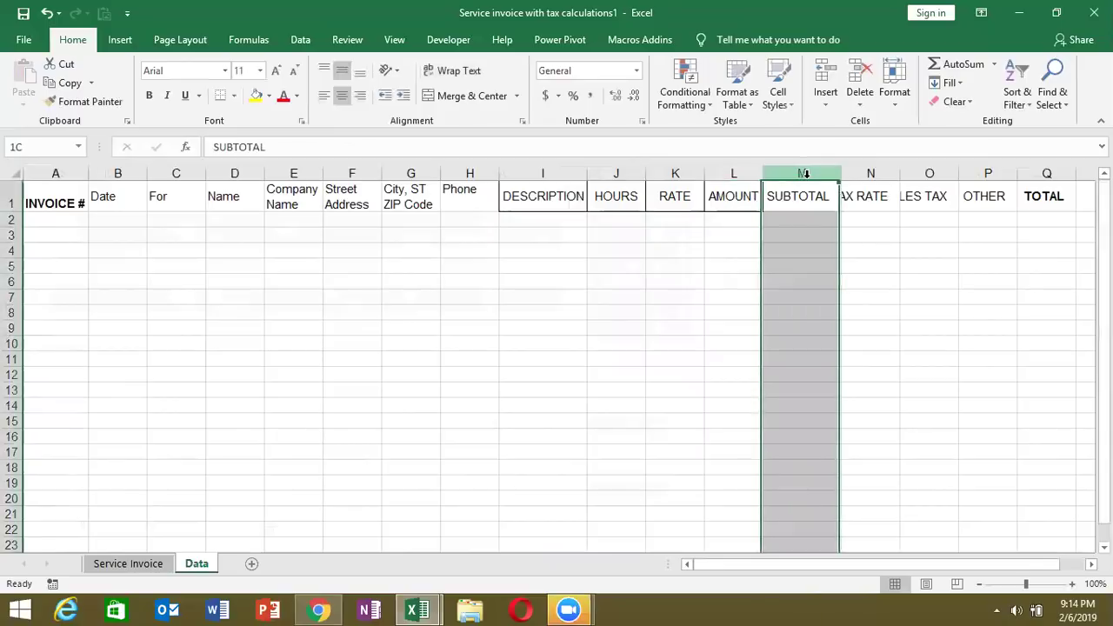
key(ctrl+minus)
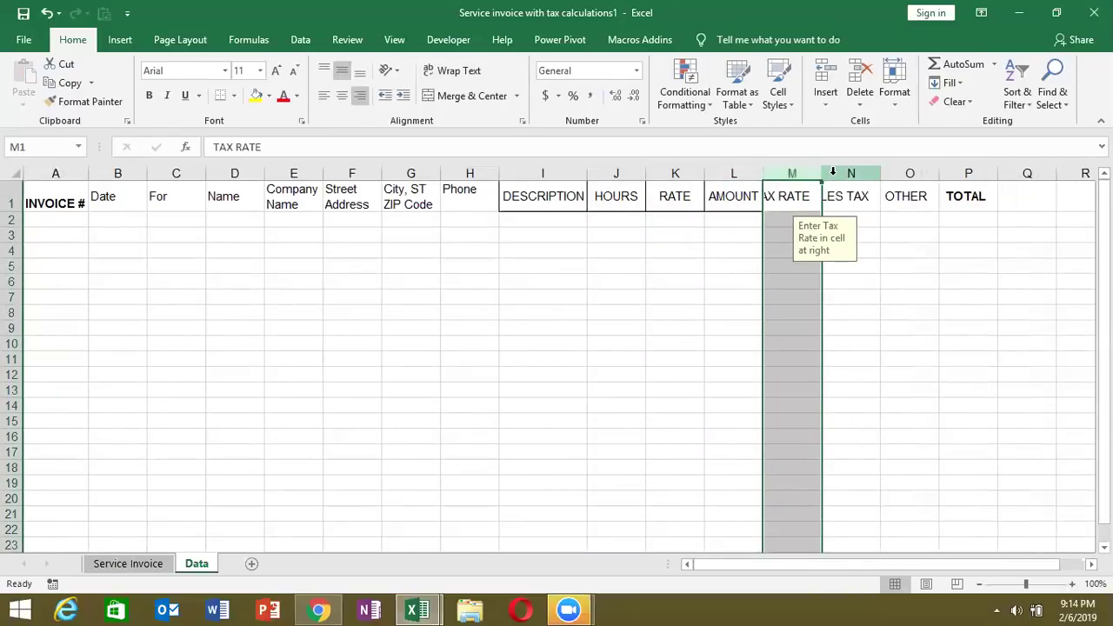
double_click(821, 174)
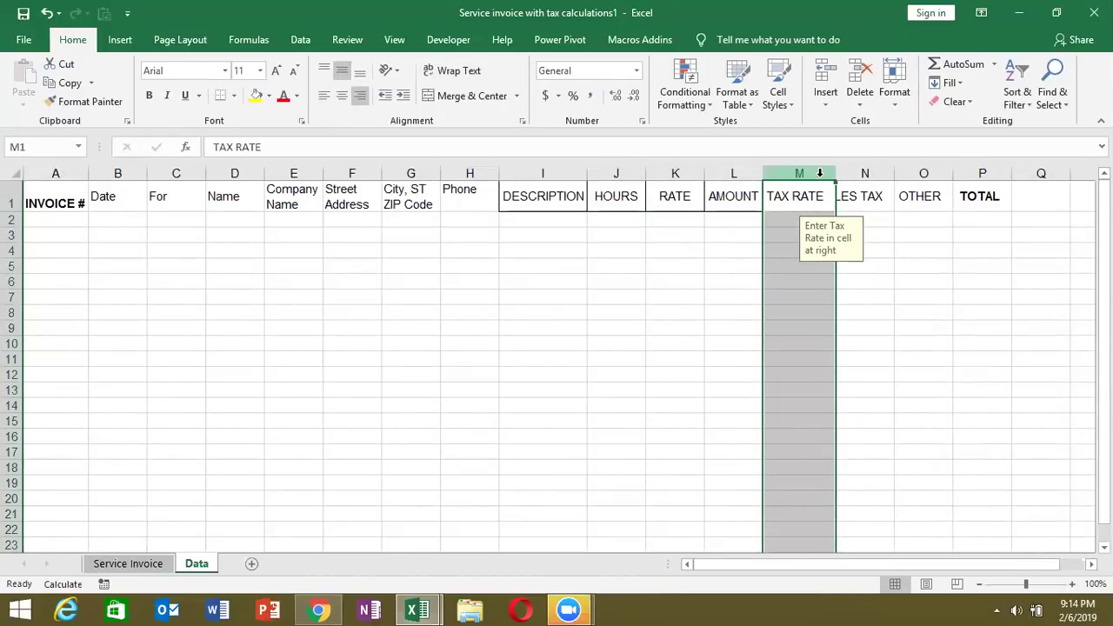
Check the tax rate and sales tax cells on the Service Invoice sheet.
click(142, 564)
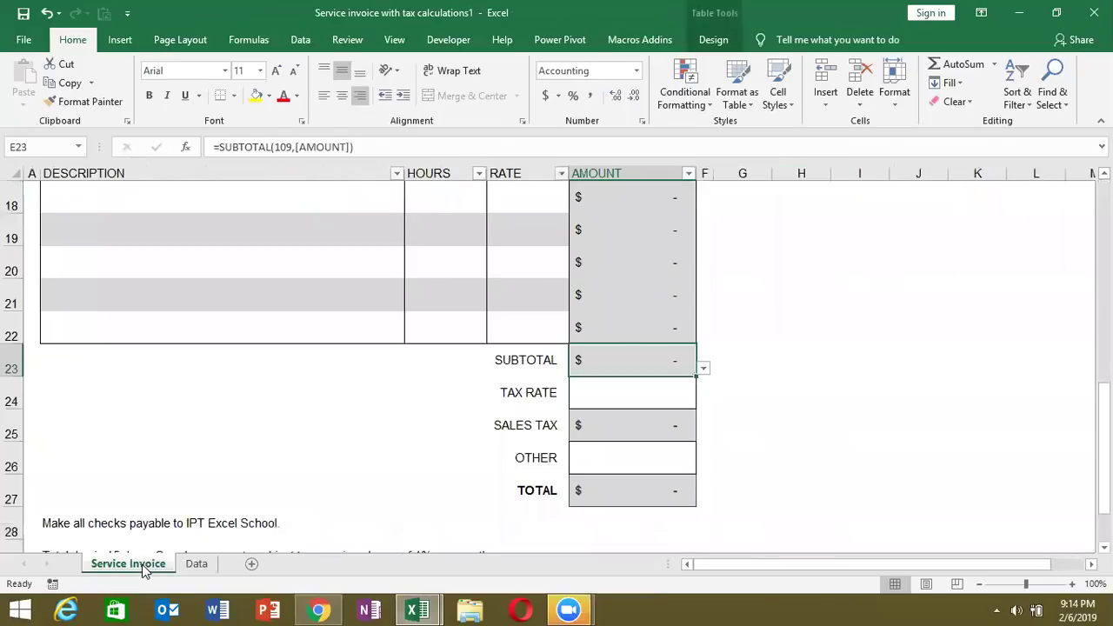
click(581, 395)
click(589, 425)
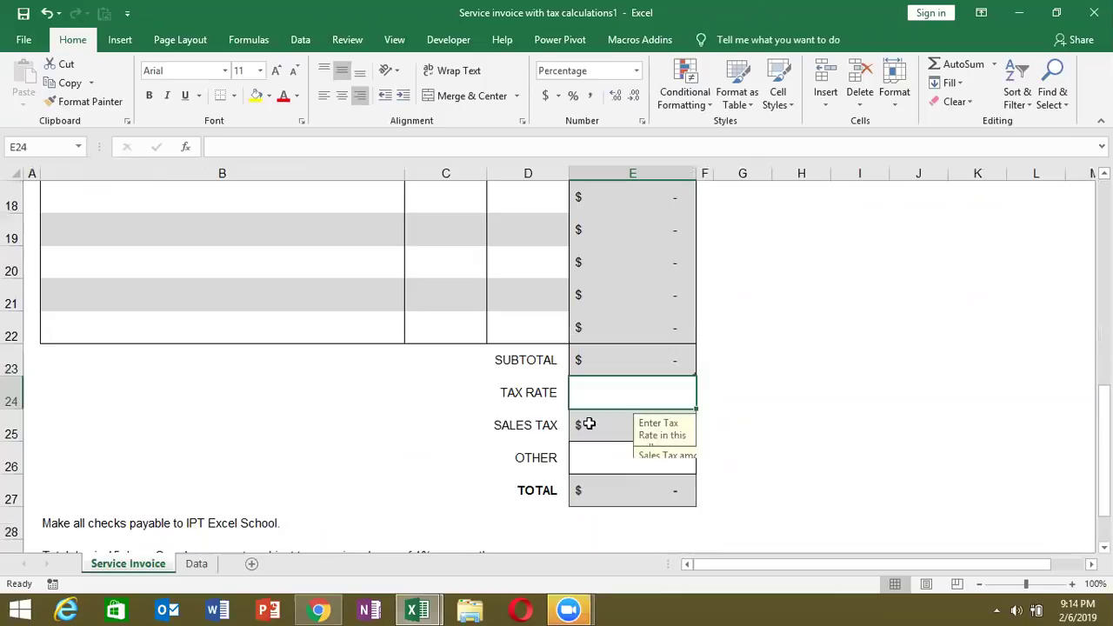
click(588, 396)
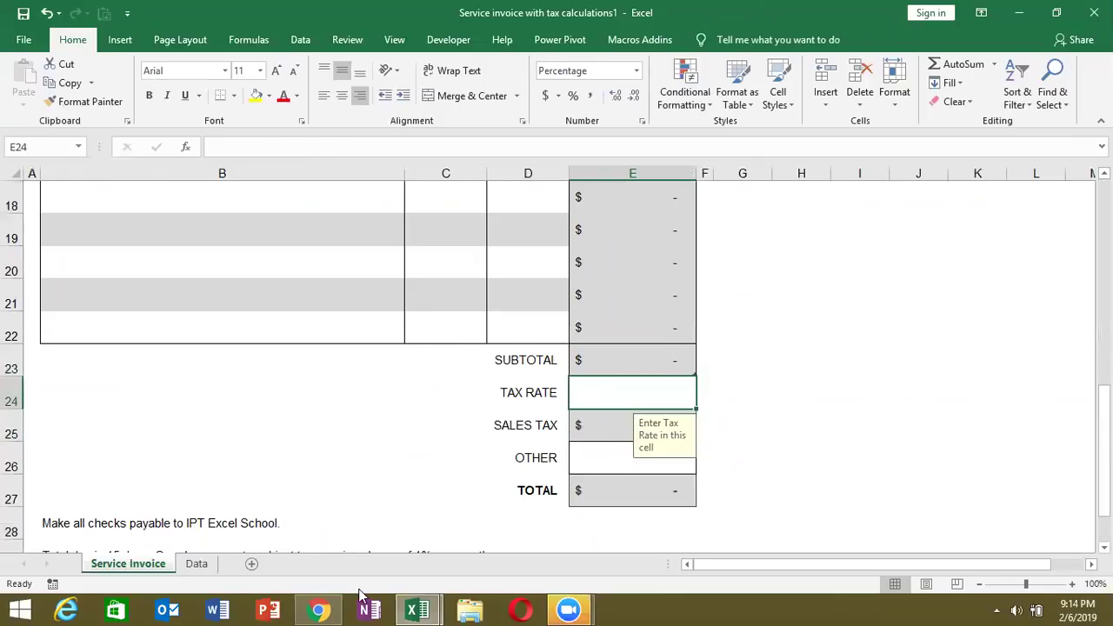
Autofit the Data sheet's SALES TAX column to its header.
click(199, 565)
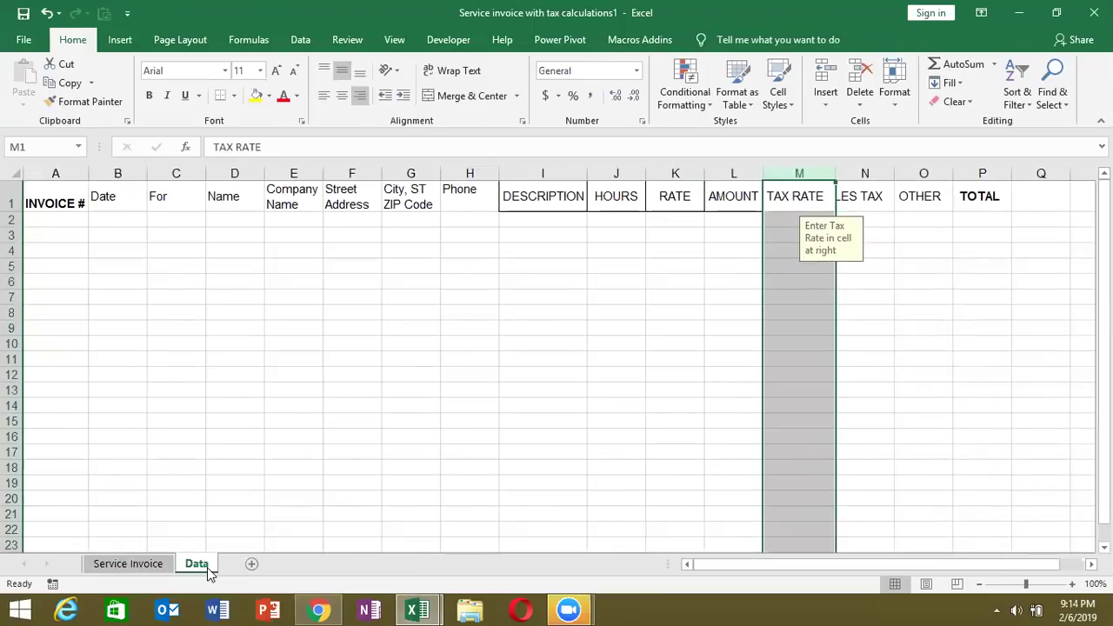
click(701, 327)
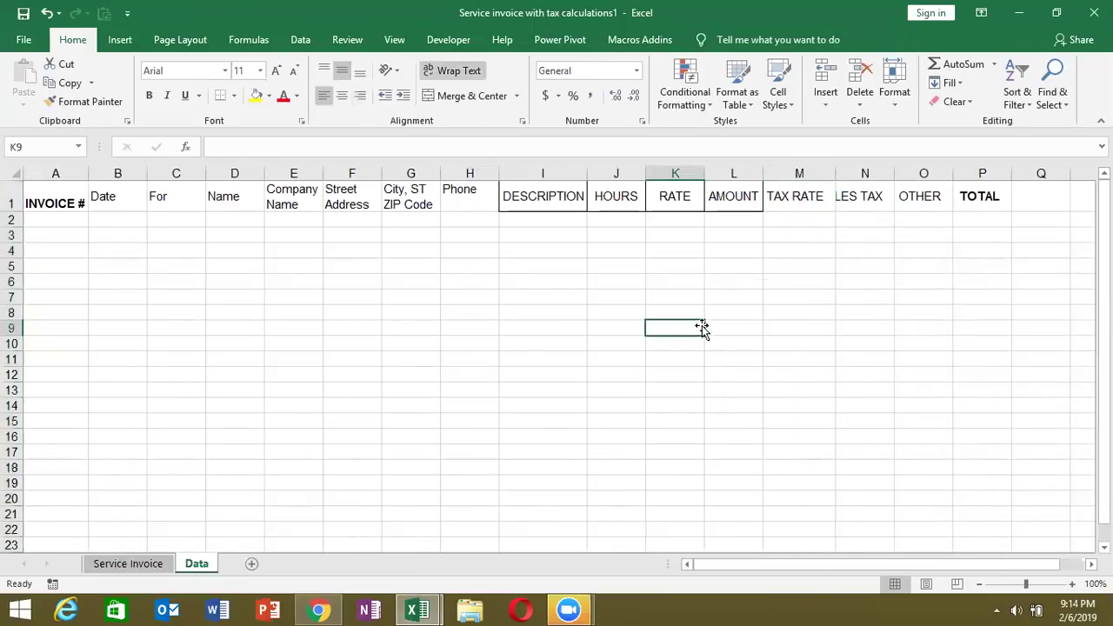
click(792, 218)
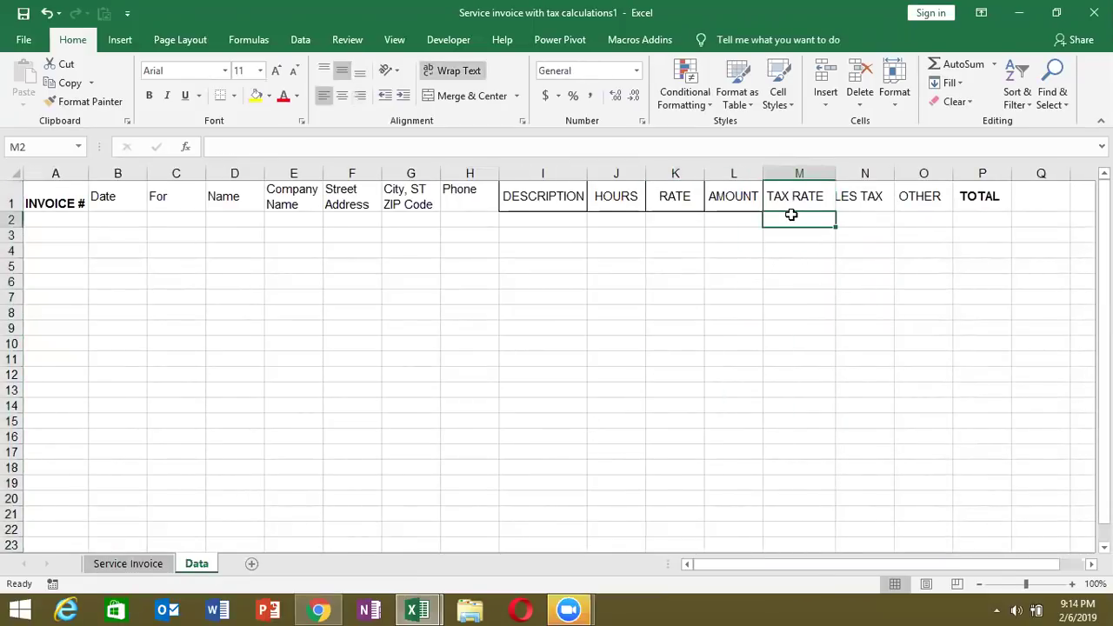
click(872, 195)
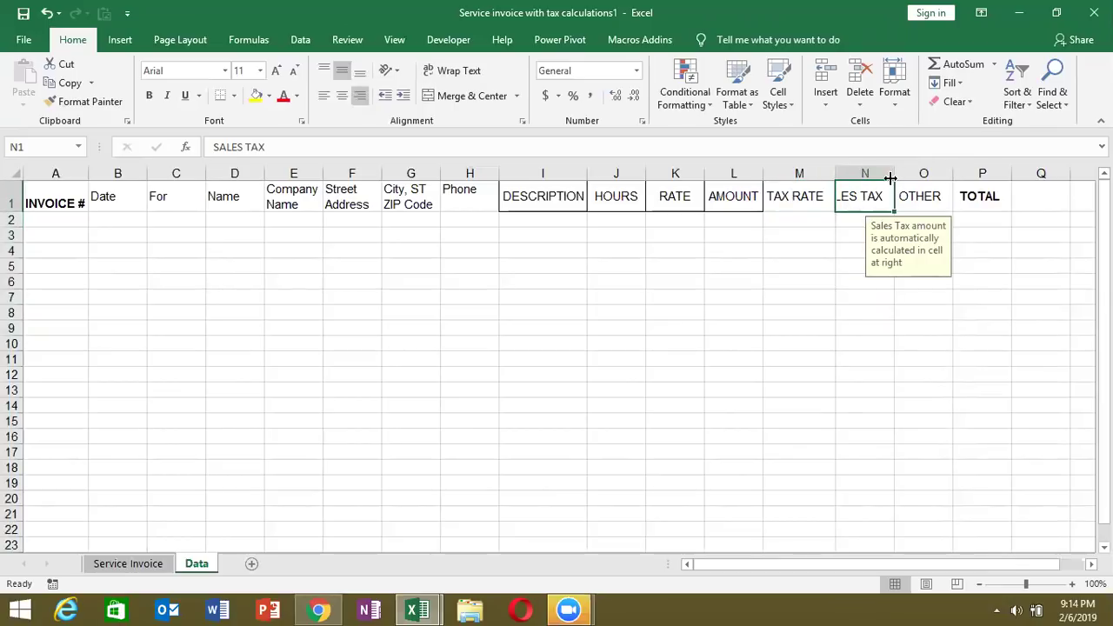
double_click(894, 176)
click(856, 220)
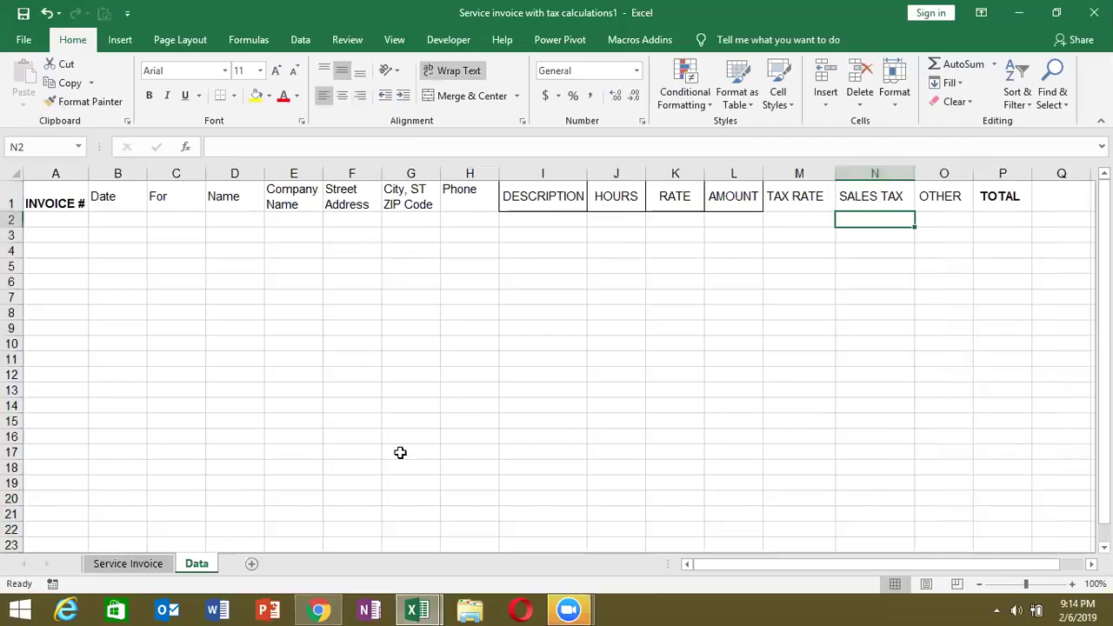
click(150, 567)
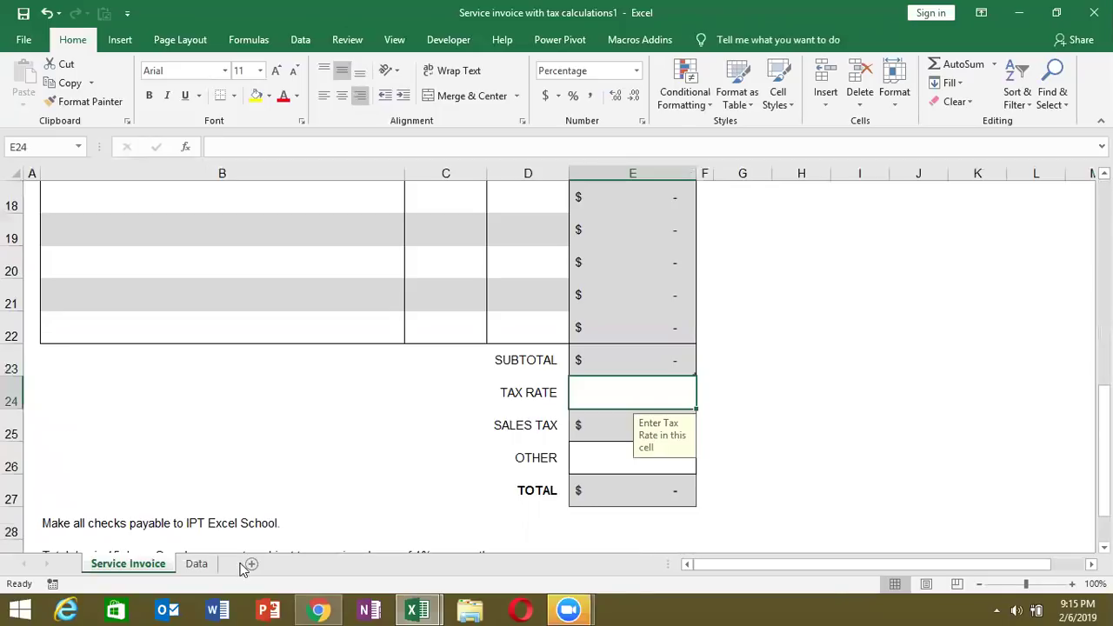
Inspect the sales tax formula =IFERROR(E23*E24, "") in E25, leaving it unchanged.
click(193, 564)
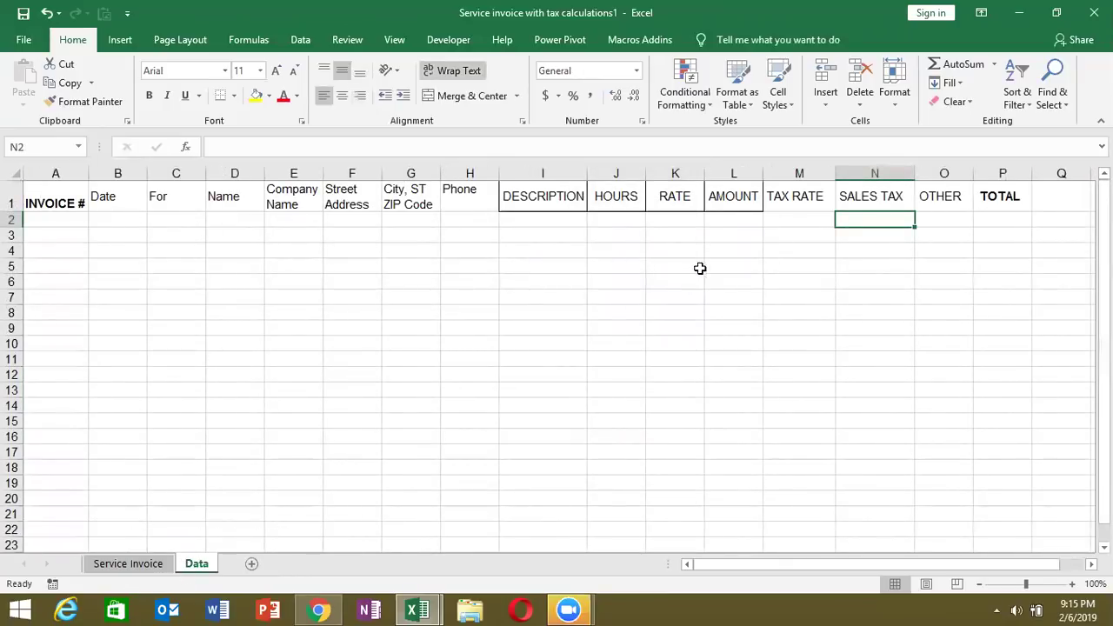
click(144, 570)
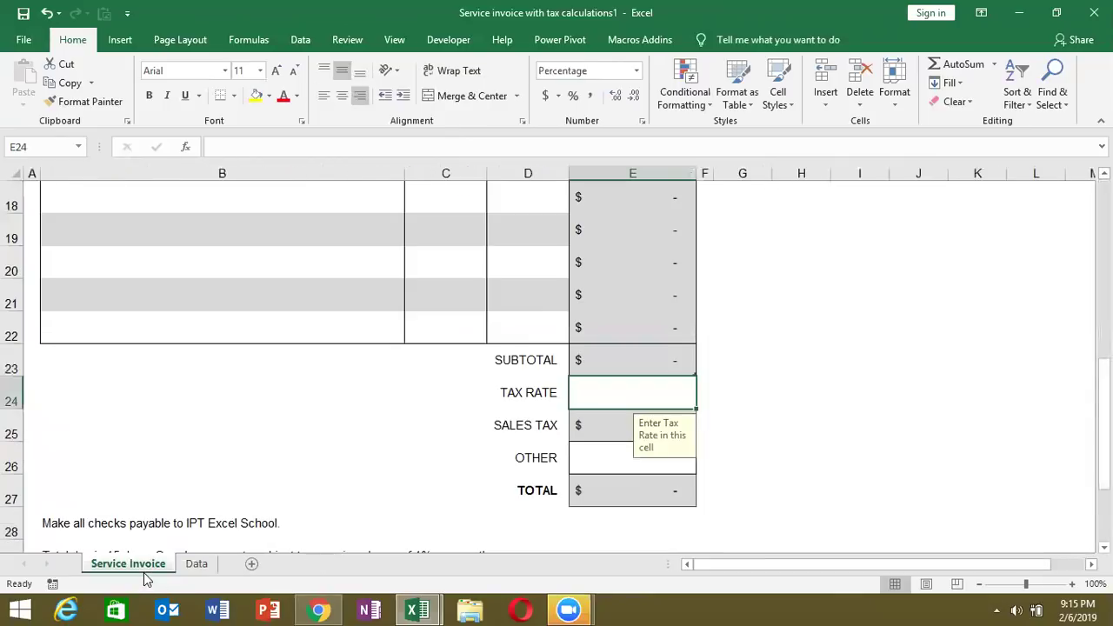
click(590, 428)
double_click(593, 425)
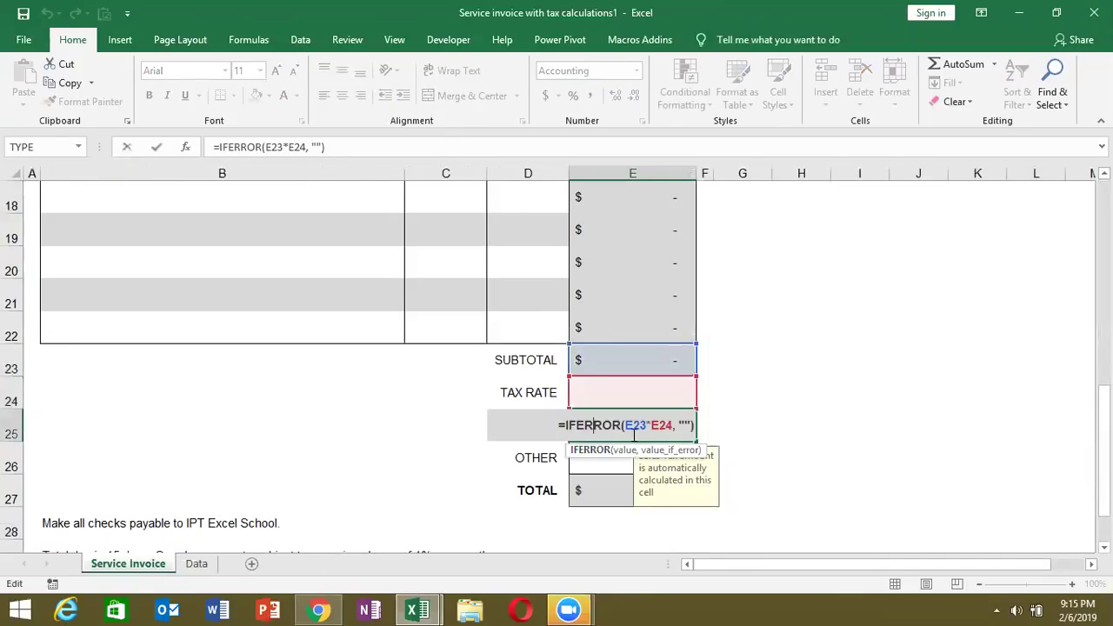
key(Escape)
double_click(624, 425)
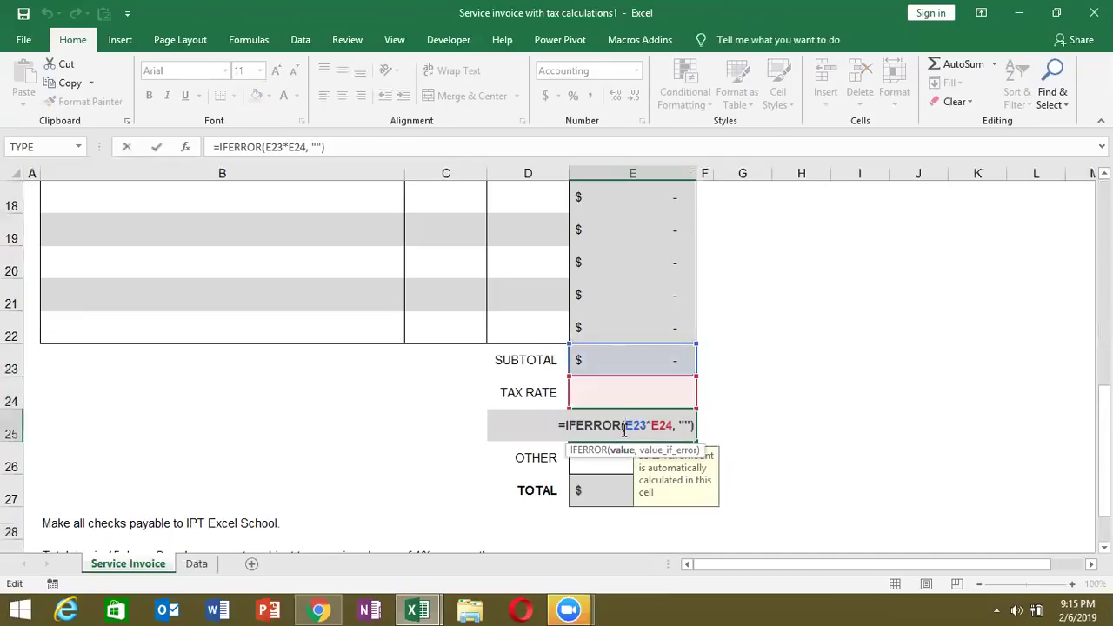
key(Escape)
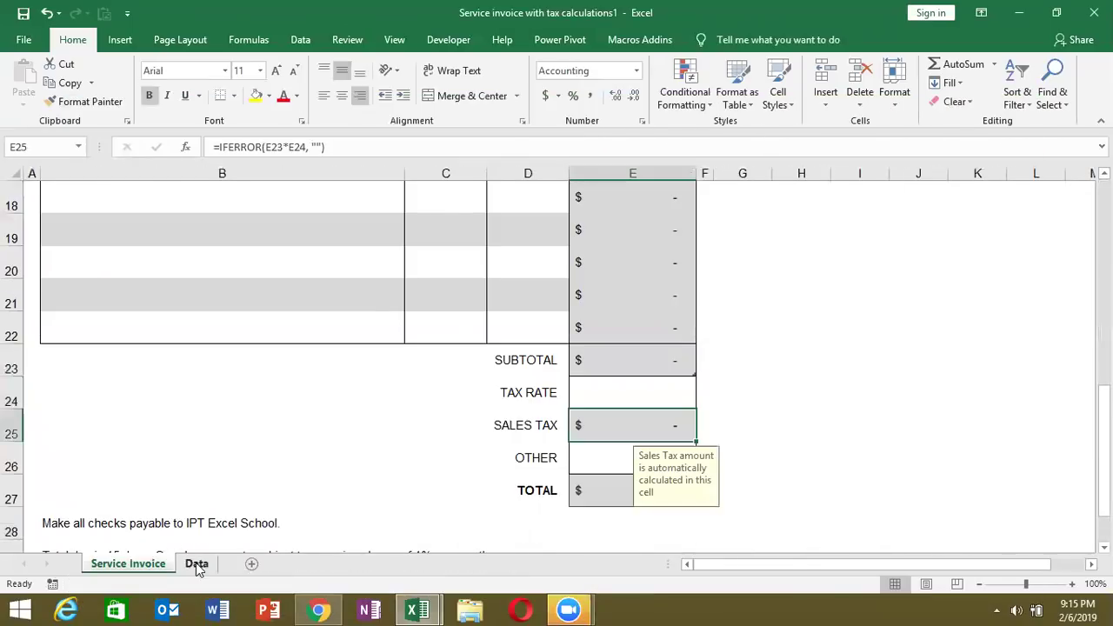
On the Data sheet, enter =L2*M2 in N2 so SALES TAX shows 0.
click(197, 564)
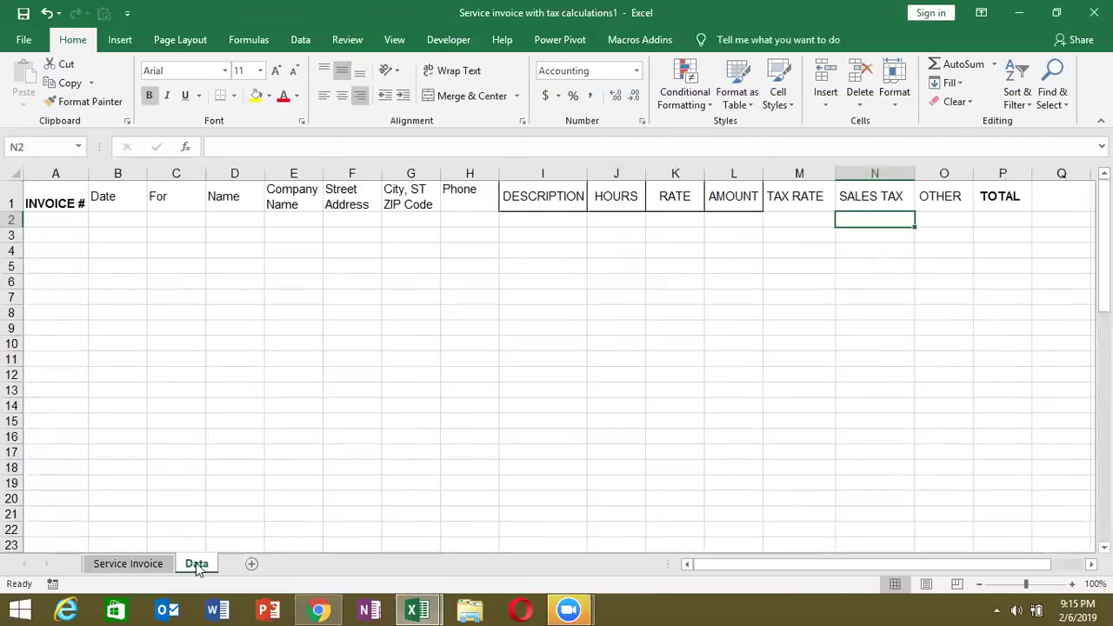
key(Up)
key(Down)
text(=)
key(Left)
key(Left)
text(*)
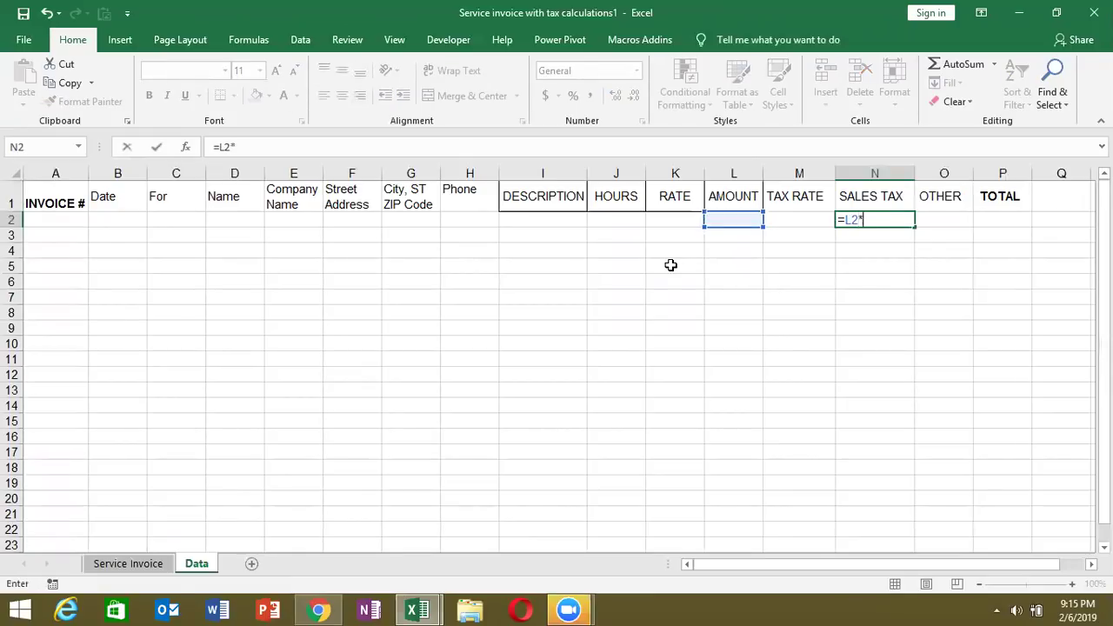
key(Left)
key(Return)
Review the OTHER header's input message and leave O2 blank.
key(Up)
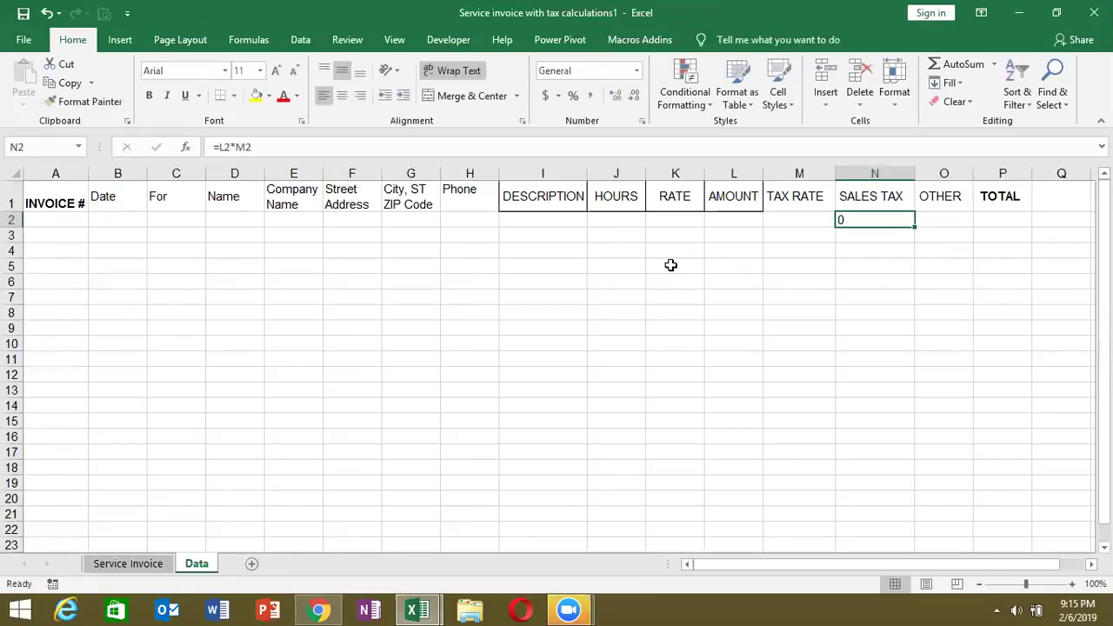
key(Right)
key(Up)
key(Down)
key(Up)
key(Down)
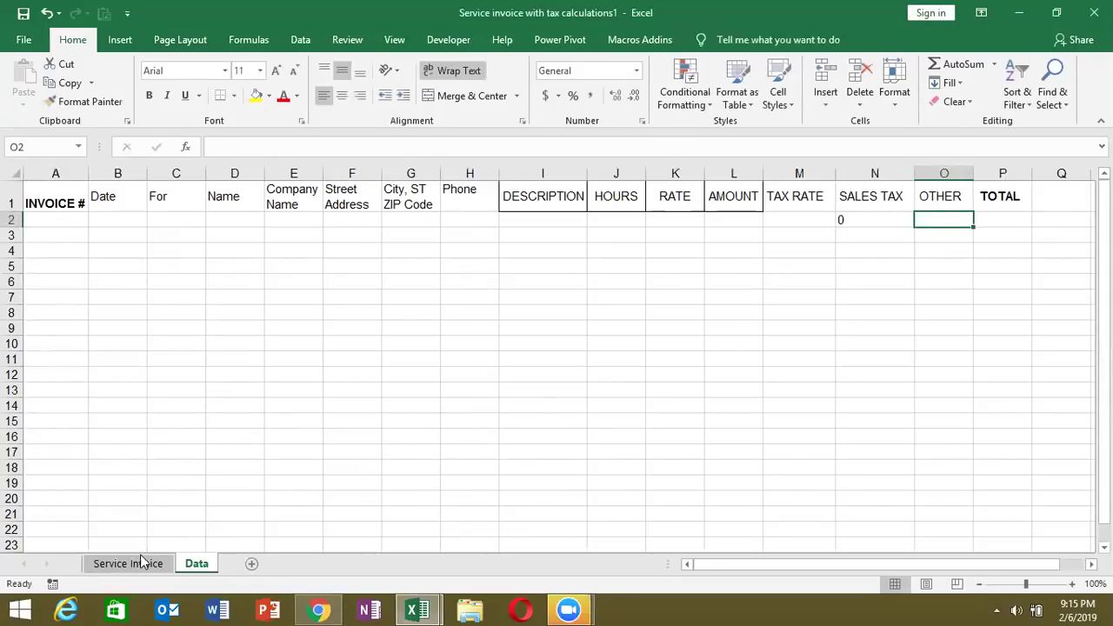
Delete the OTHER row from the Service Invoice totals.
click(142, 563)
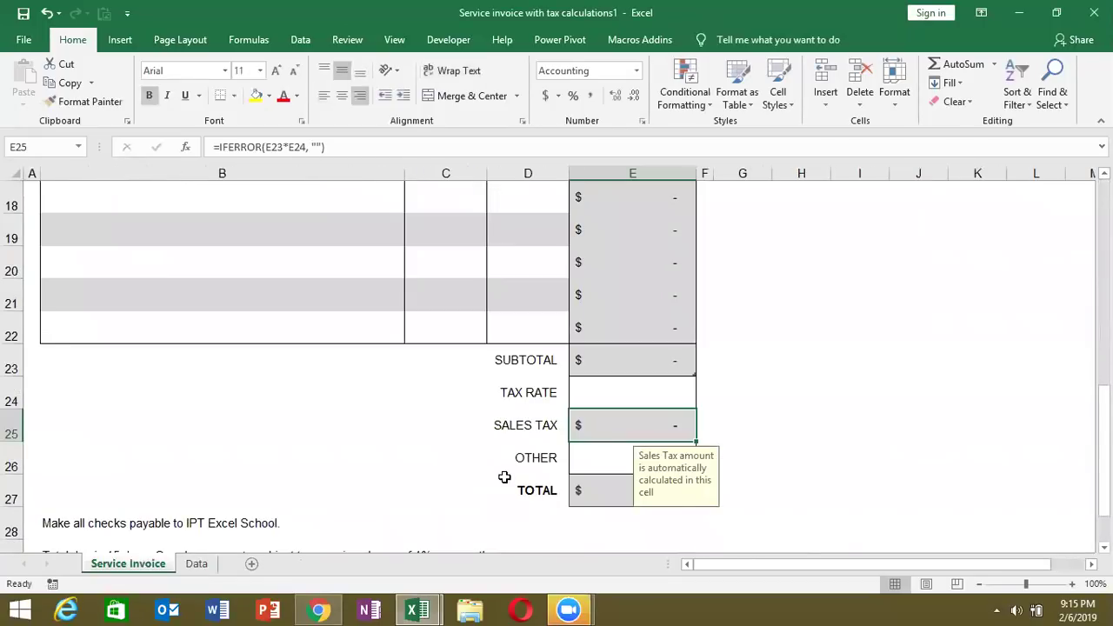
click(560, 463)
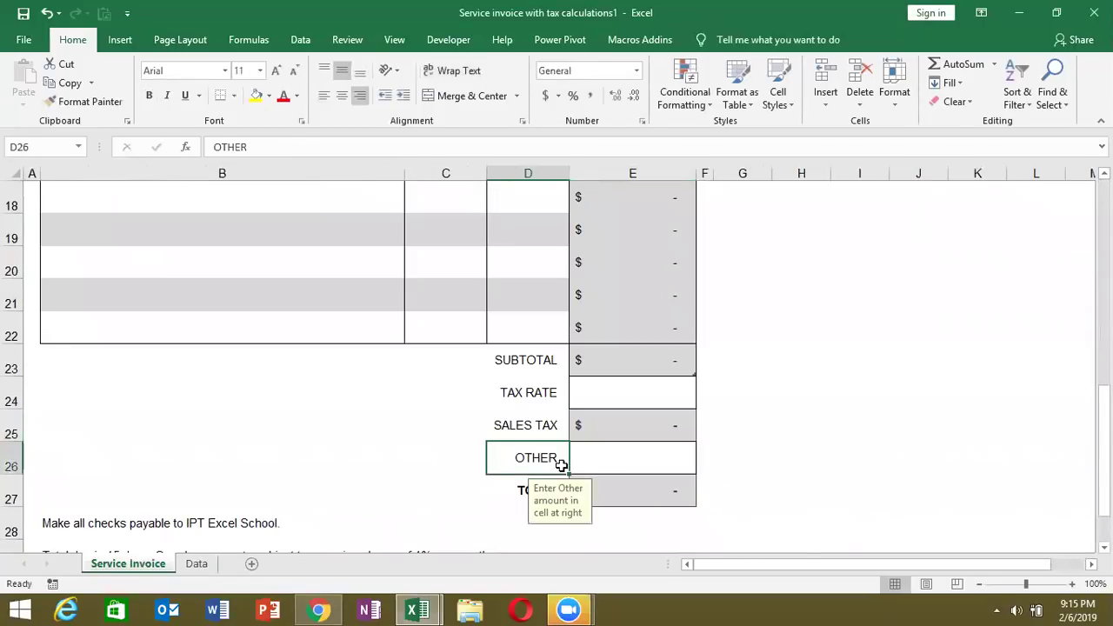
click(624, 465)
key(shift+space)
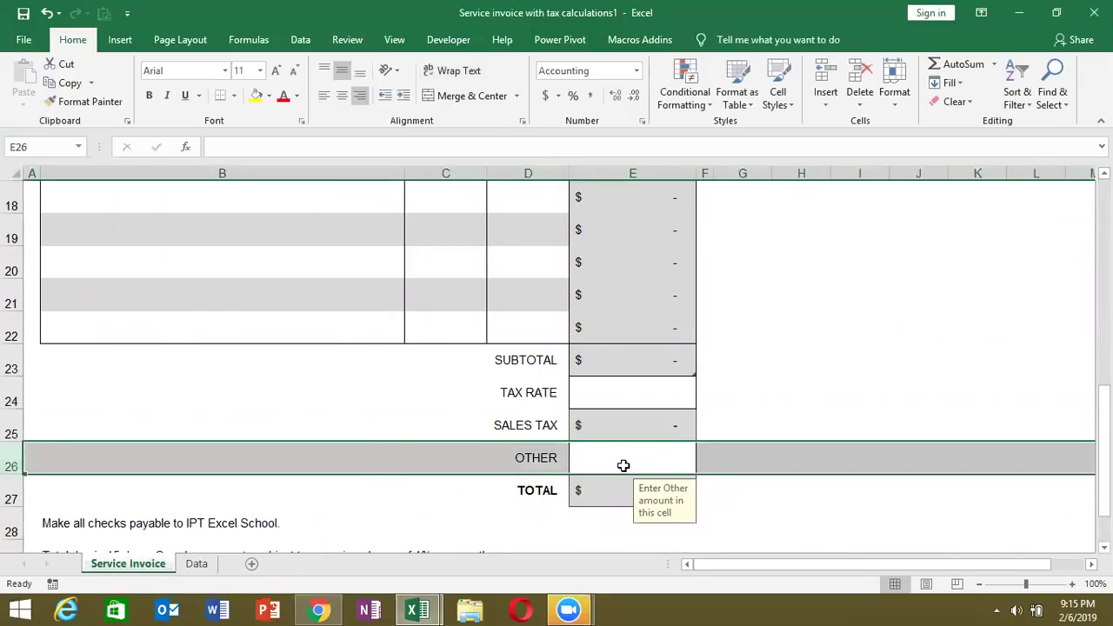
key(ctrl+minus)
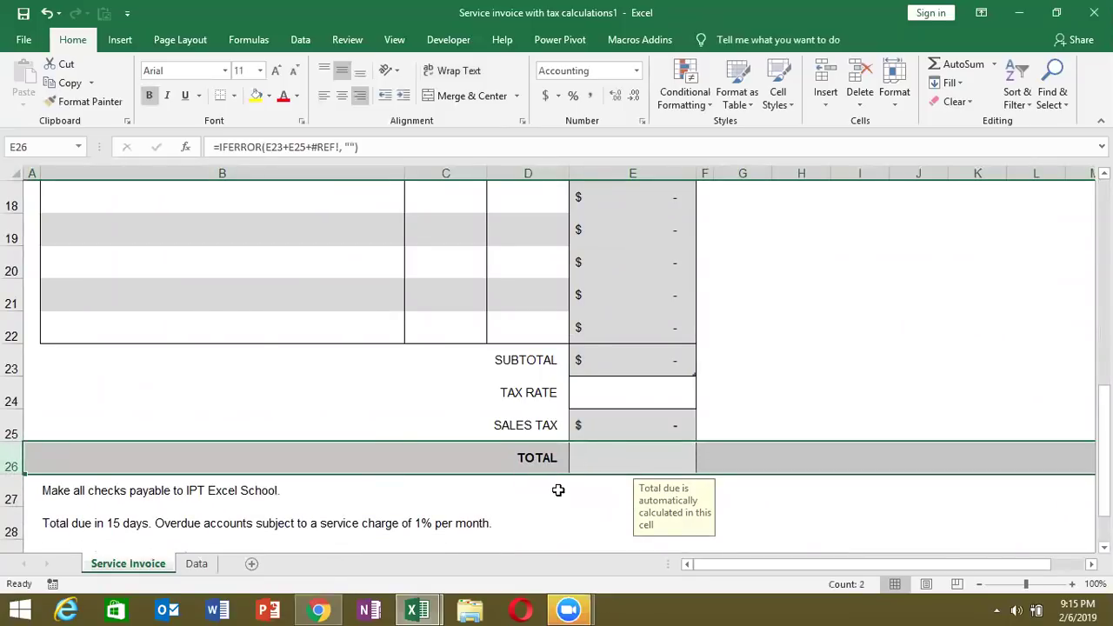
Inspect the TOTAL formula in E26, now showing a #REF! reference, without changing it.
double_click(600, 454)
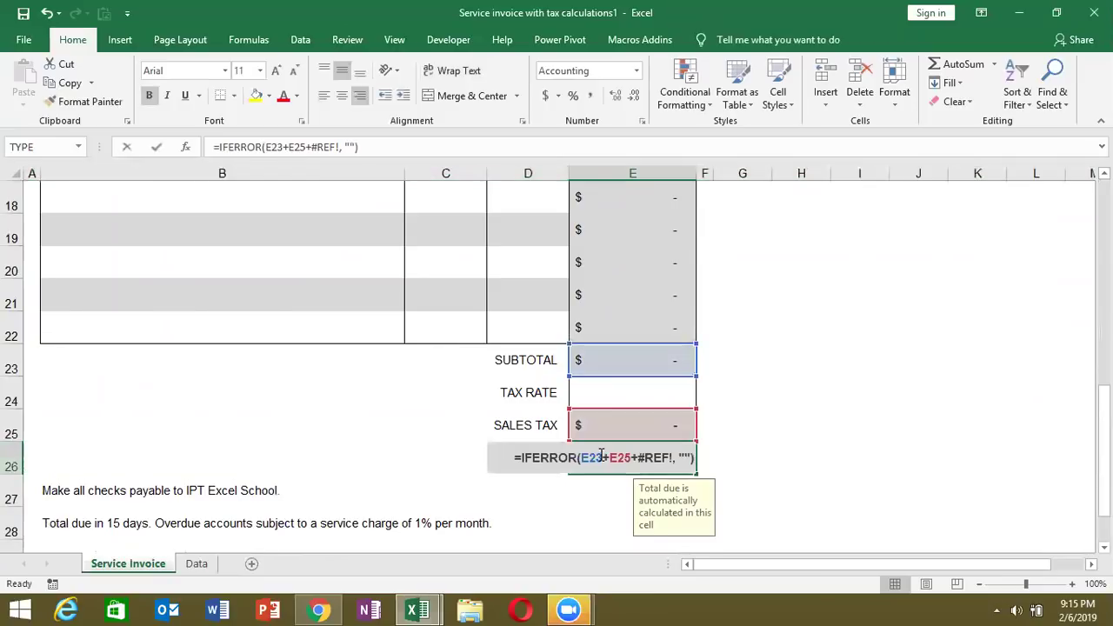
key(Escape)
key(alt+Tab)
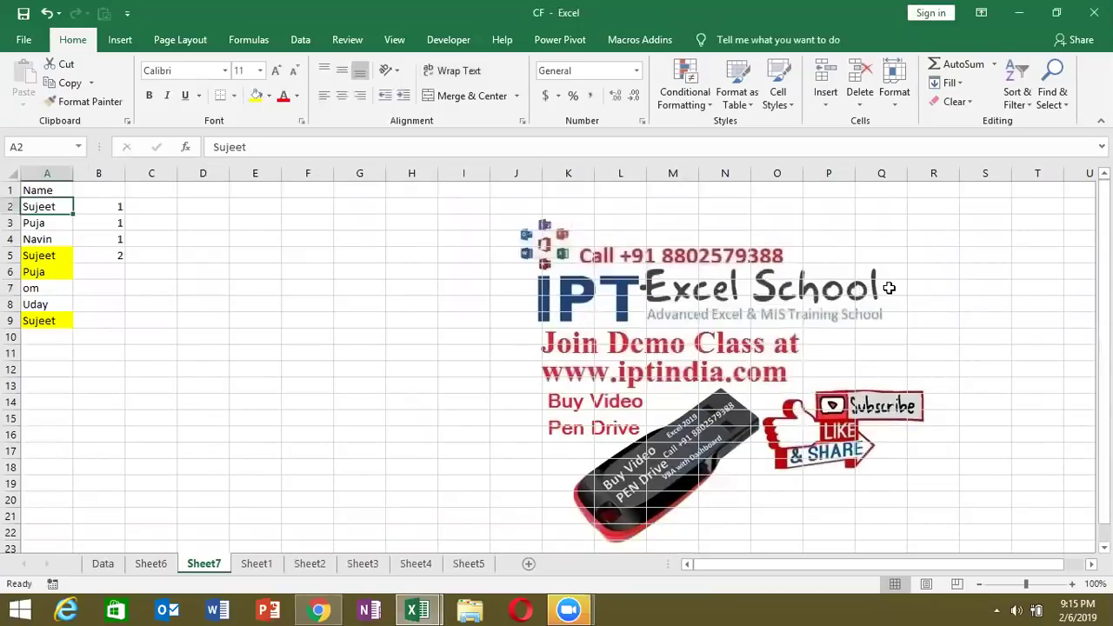
key(alt+Tab)
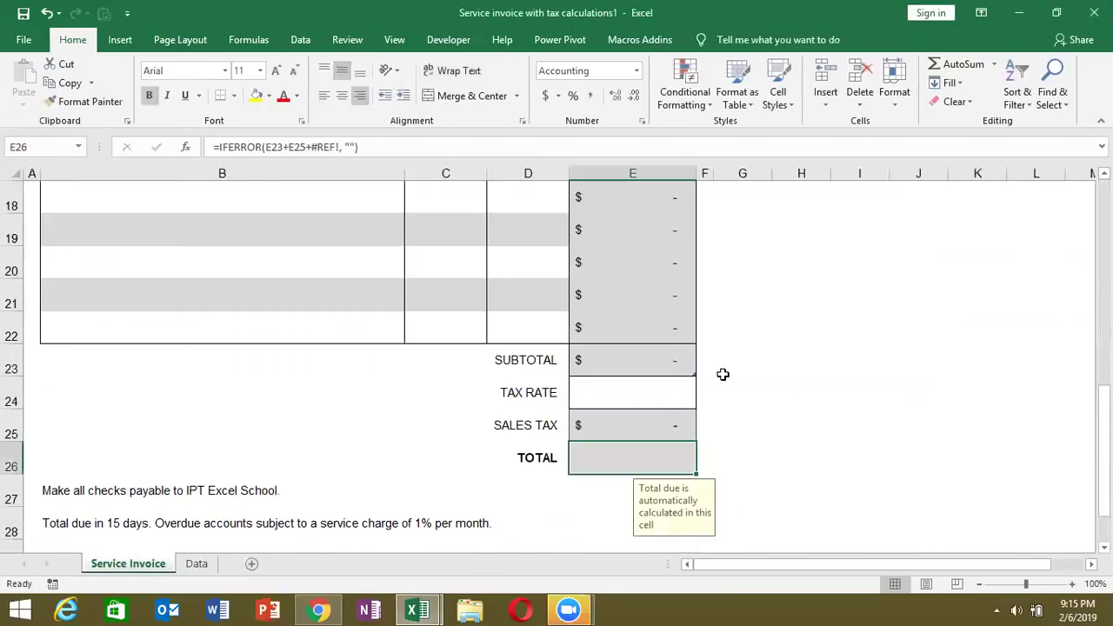
Delete the OTHER column from the Data sheet so TOTAL moves into column O.
click(205, 559)
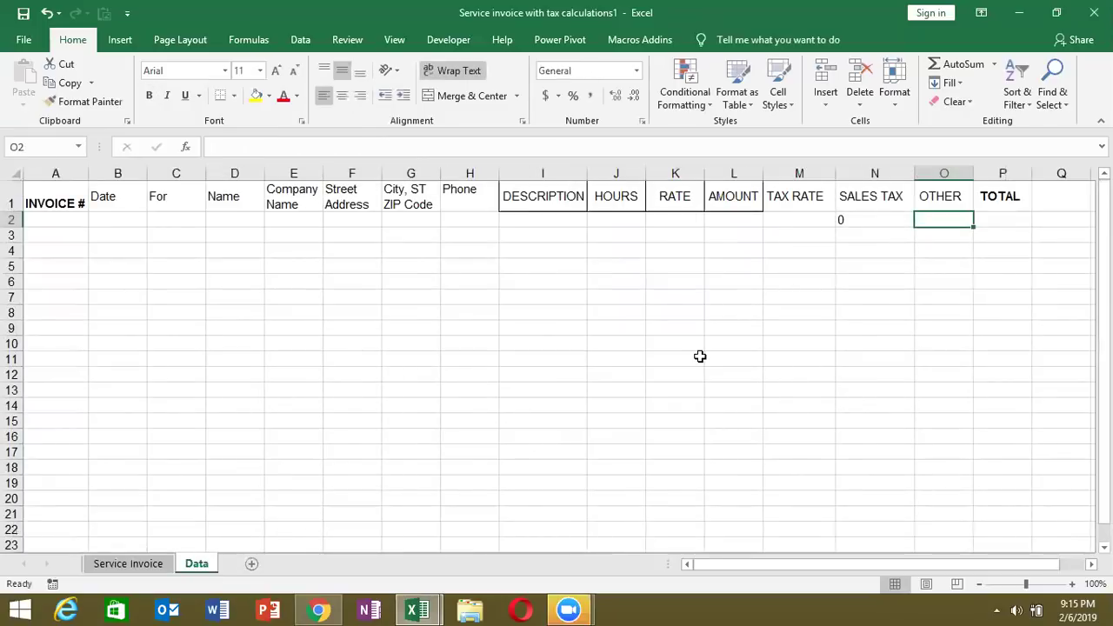
click(945, 173)
key(ctrl+minus)
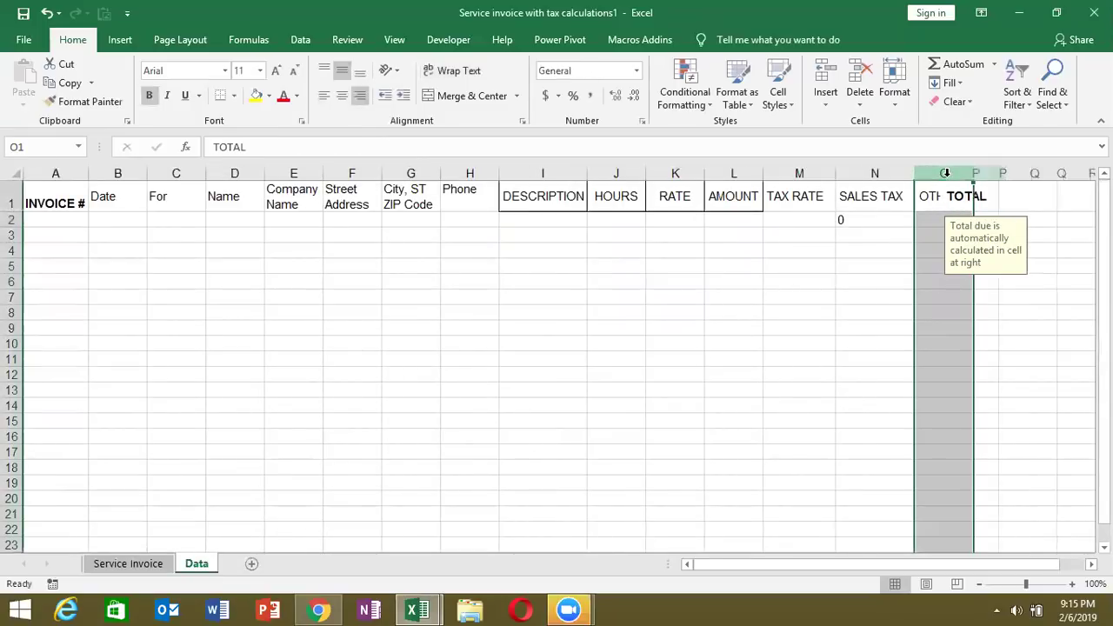
Enter a first TOTAL formula in O2 referencing AMOUNT and SALES TAX.
key(Down)
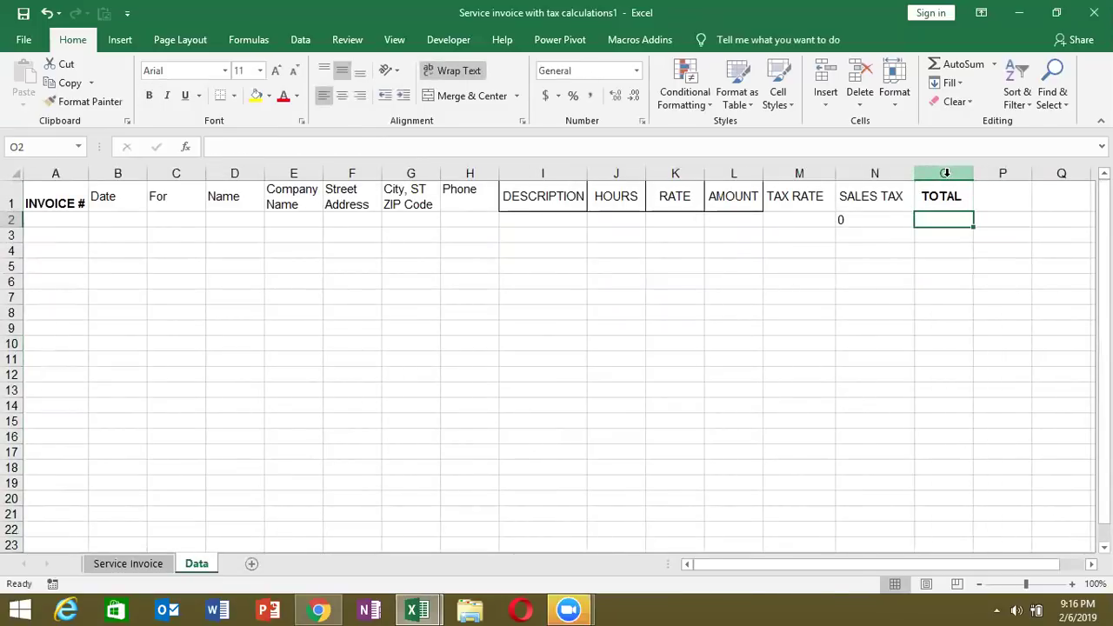
text(=)
key(Left)
key(Left)
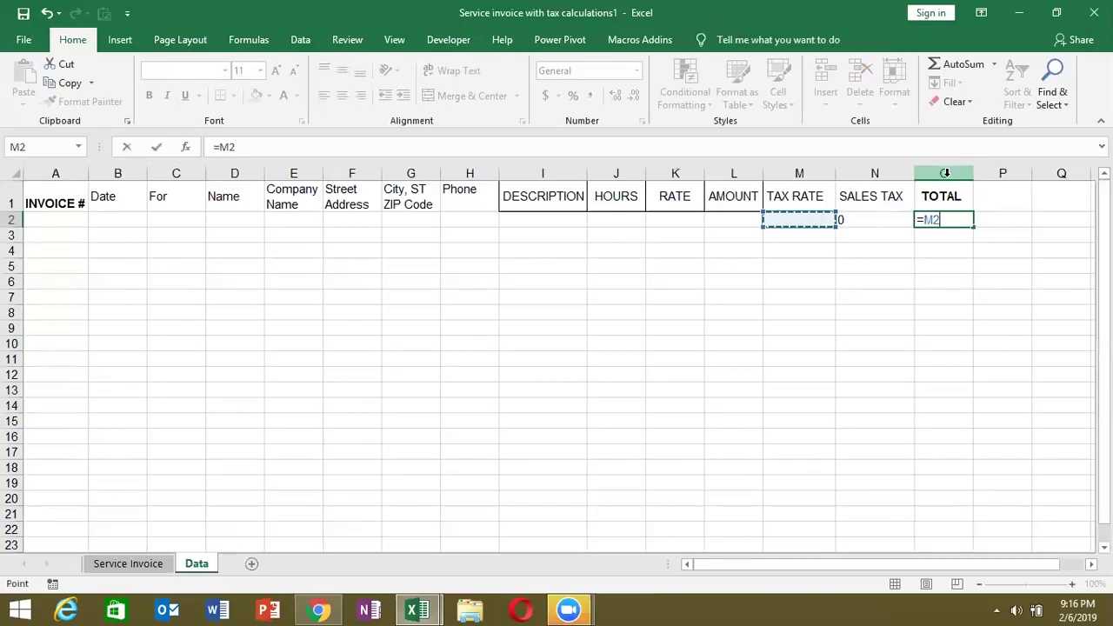
key(Left)
text(=)
key(Left)
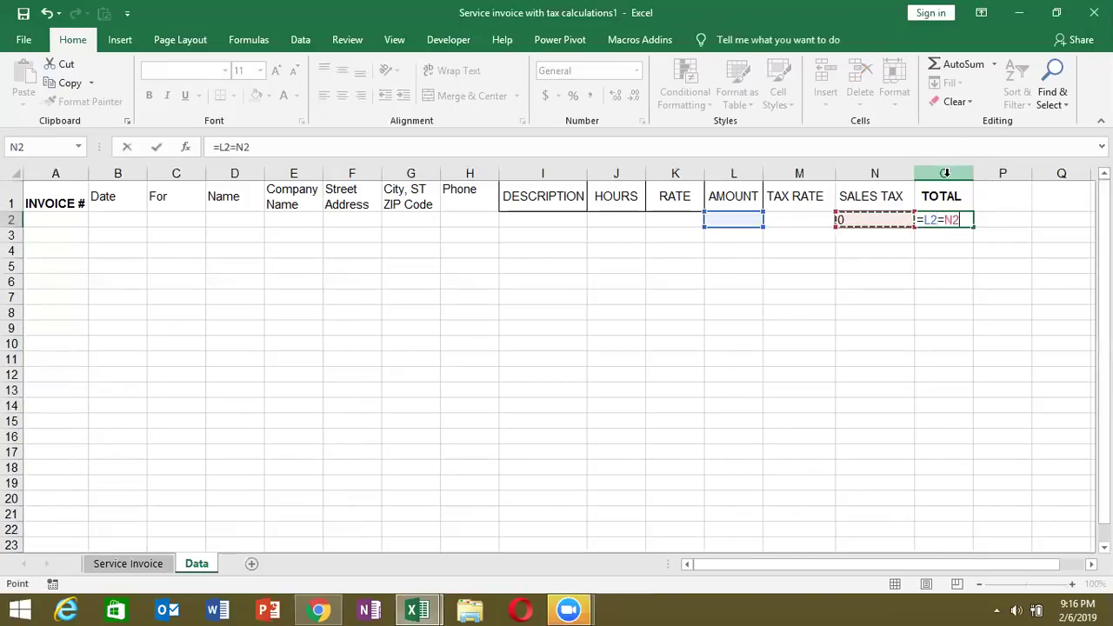
key(Left)
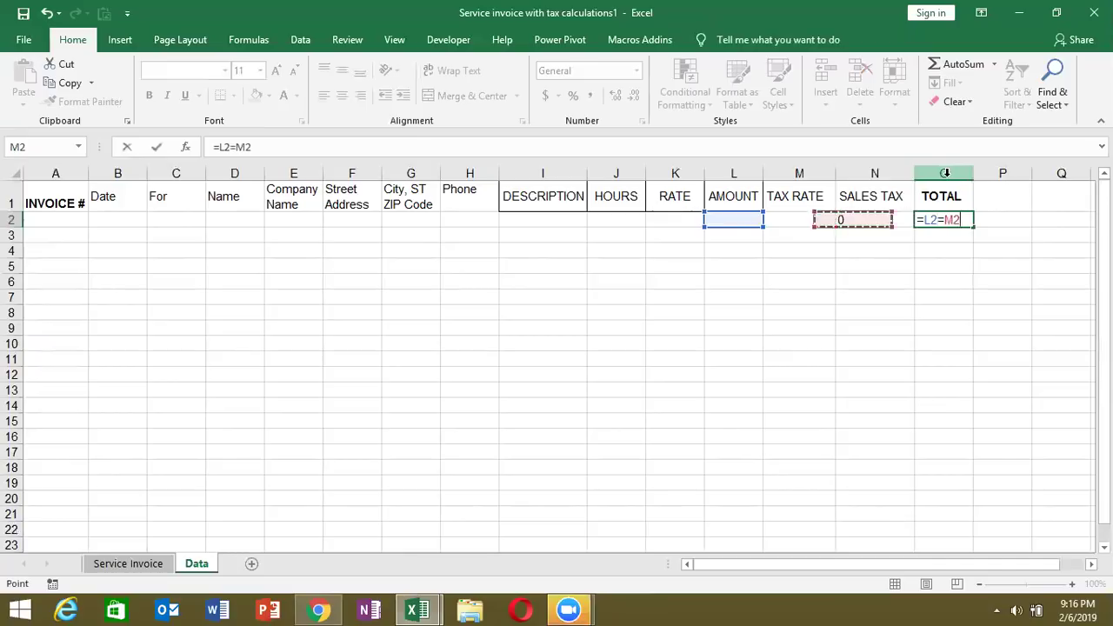
key(Right)
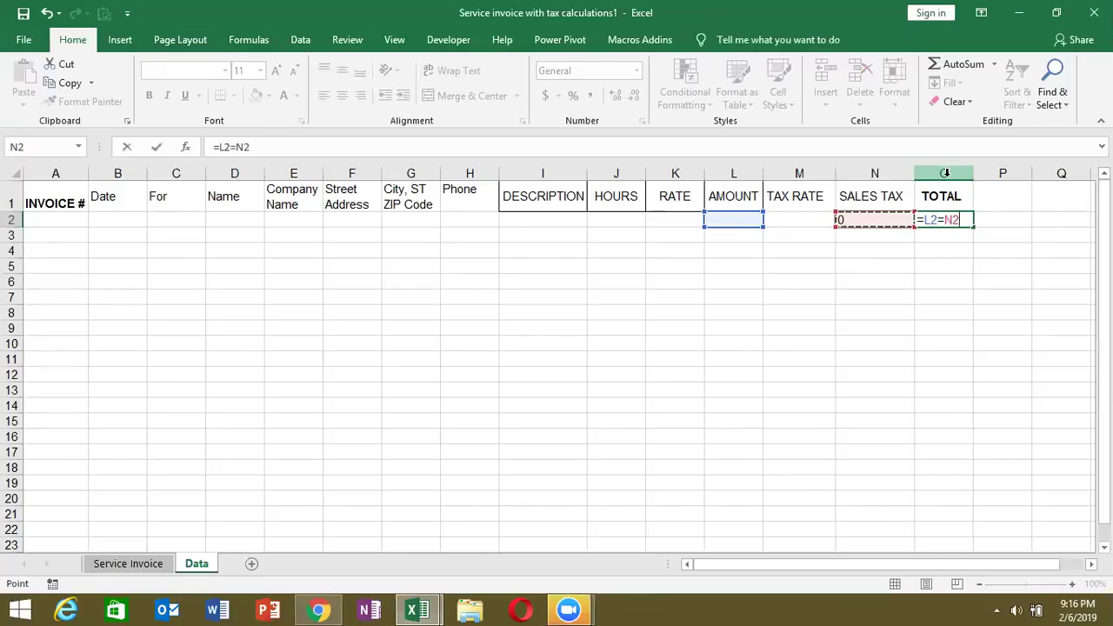
key(Return)
Rewrite O2's total as =L2+N2, showing 0.
key(Up)
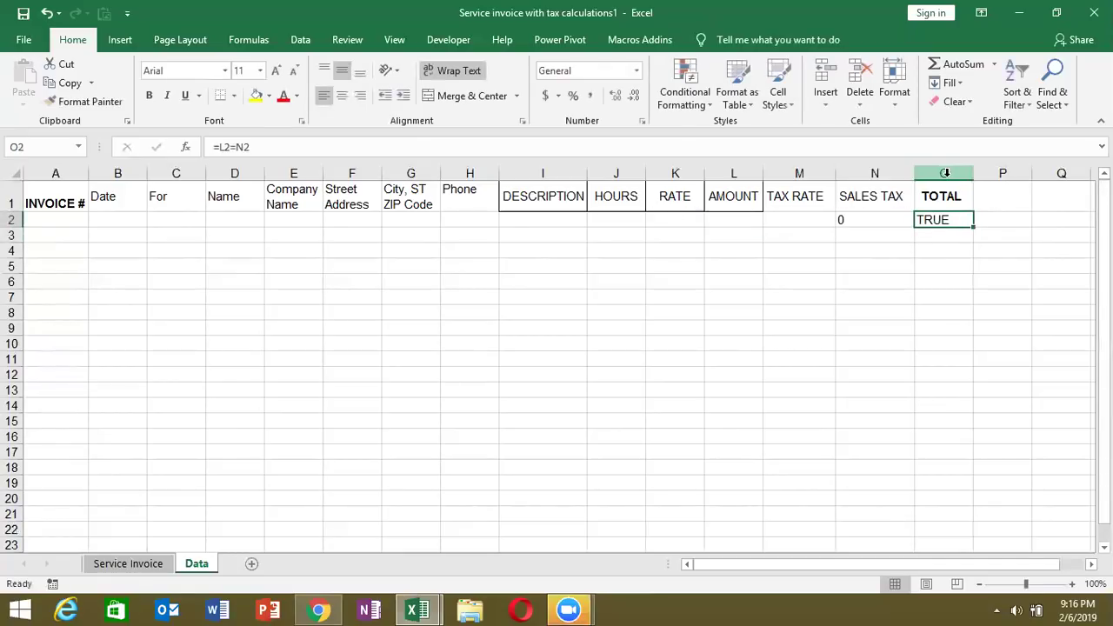
text(=)
key(Down)
key(Down)
key(Down)
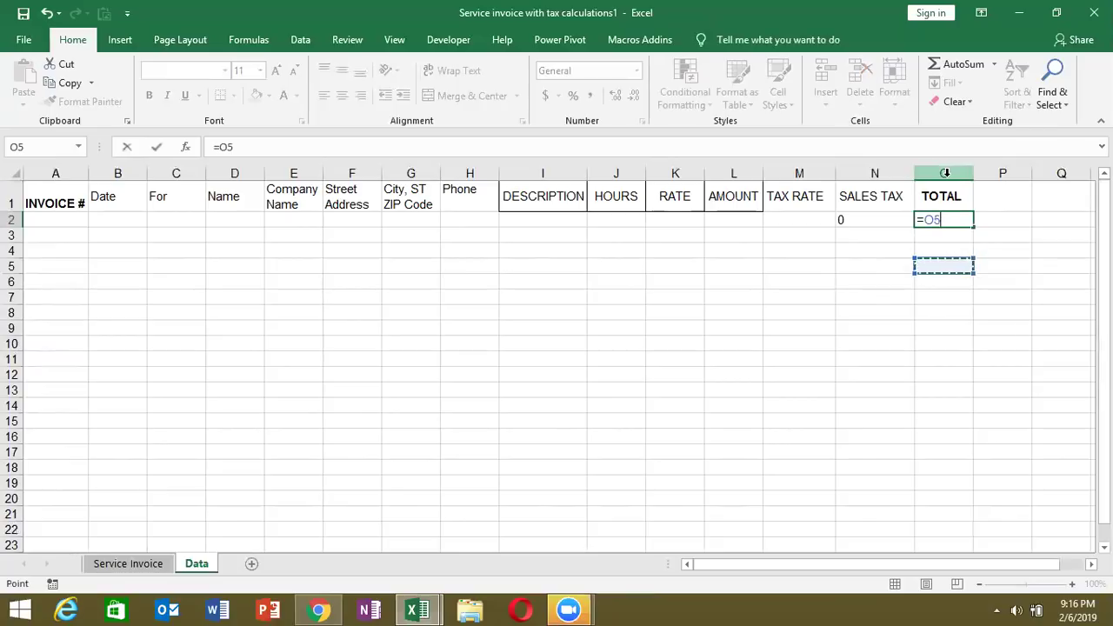
key(Left)
key(Left)
key(Up)
key(Up)
key(Up)
key(Left)
key(Right)
key(Left)
text(+)
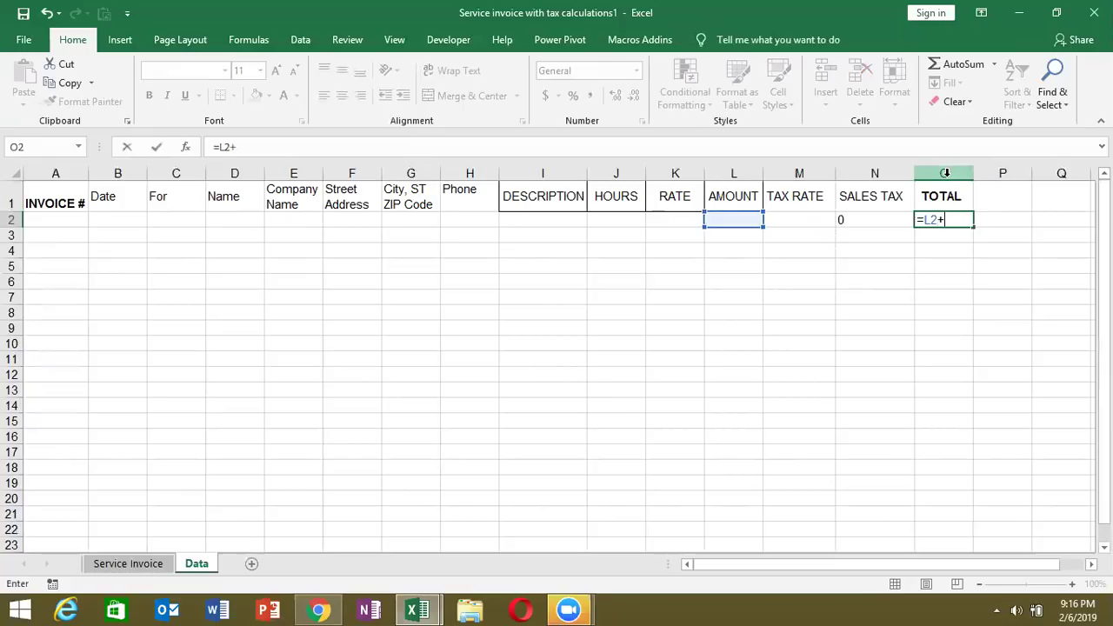
key(Left)
key(Return)
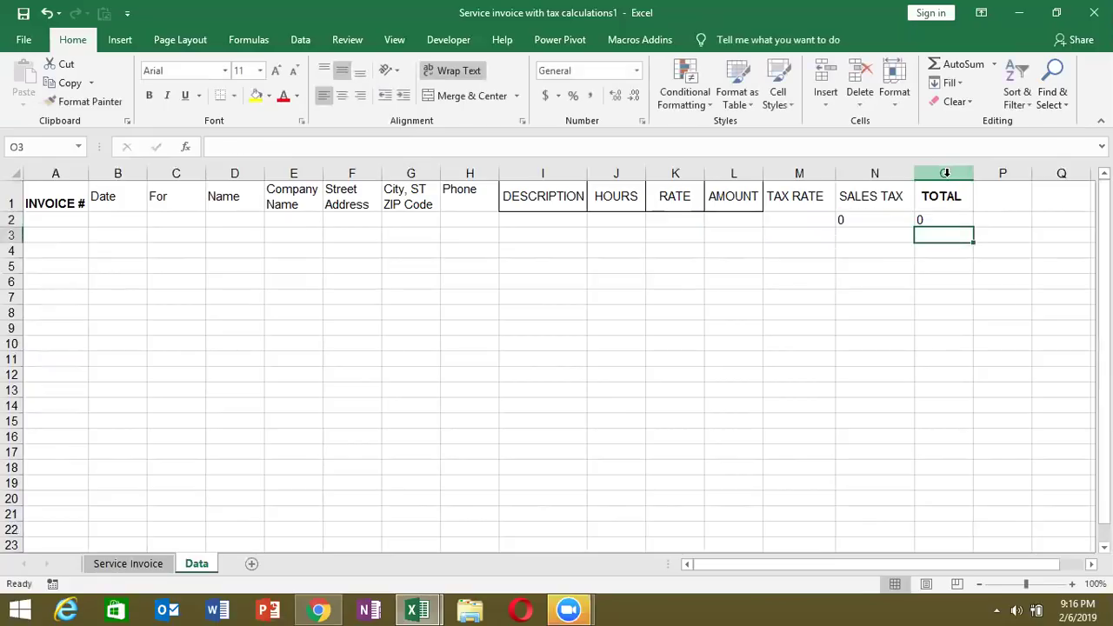
click(143, 567)
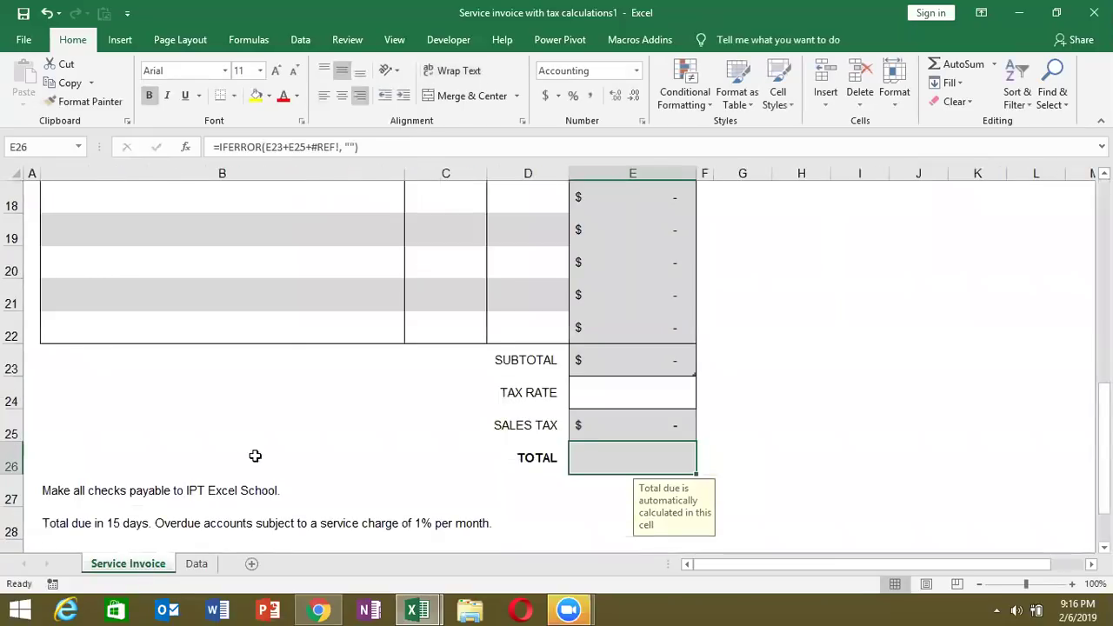
drag(288, 308, 294, 181)
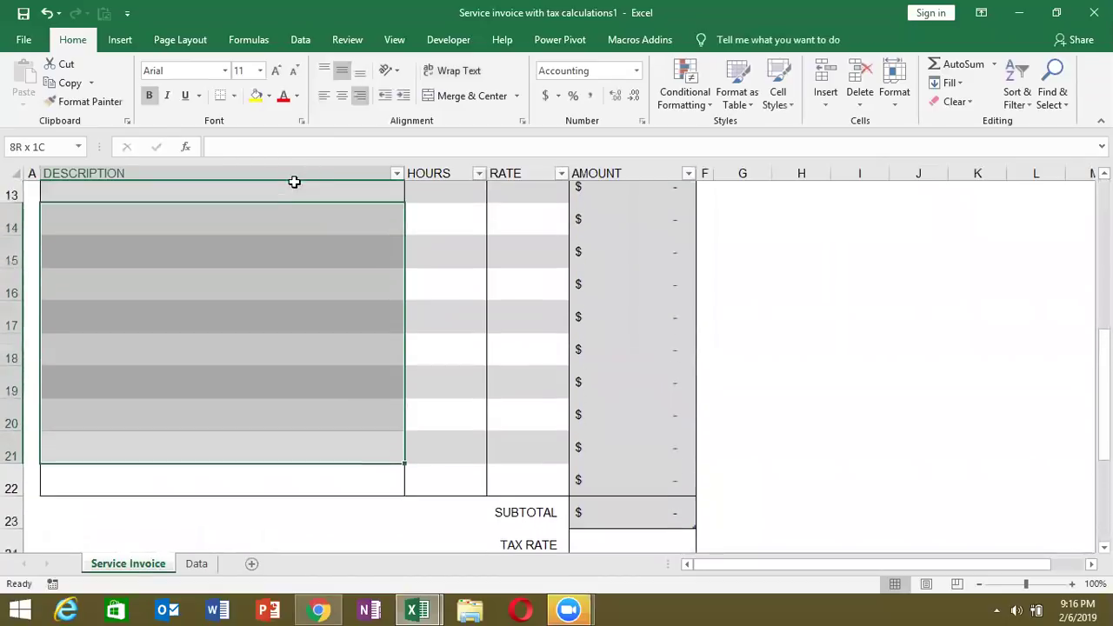
drag(294, 181, 286, 258)
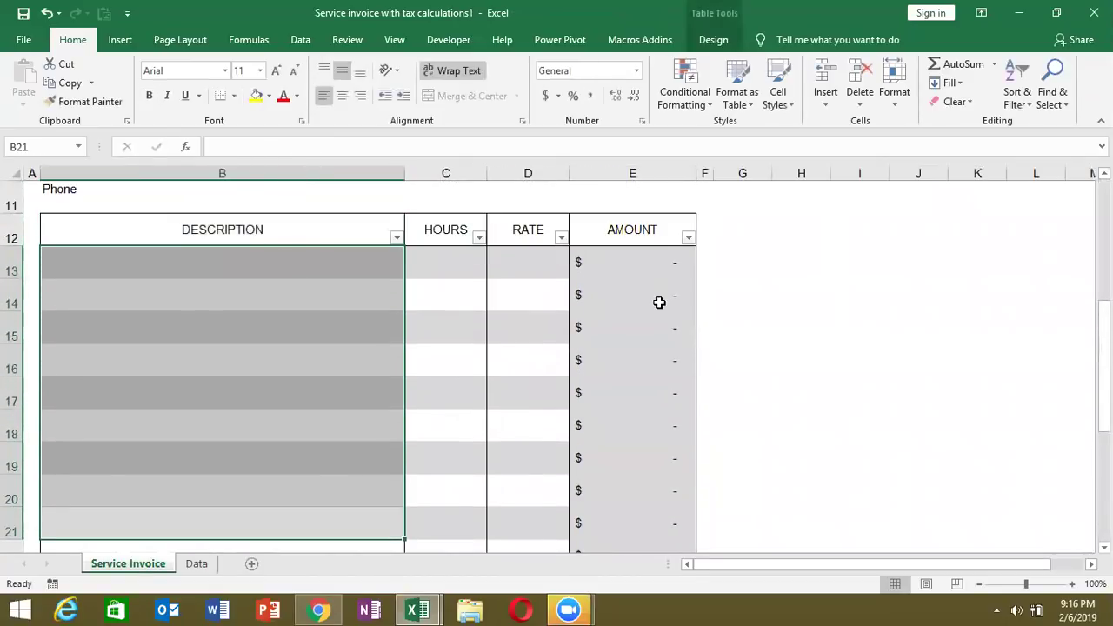
drag(1104, 320, 1104, 393)
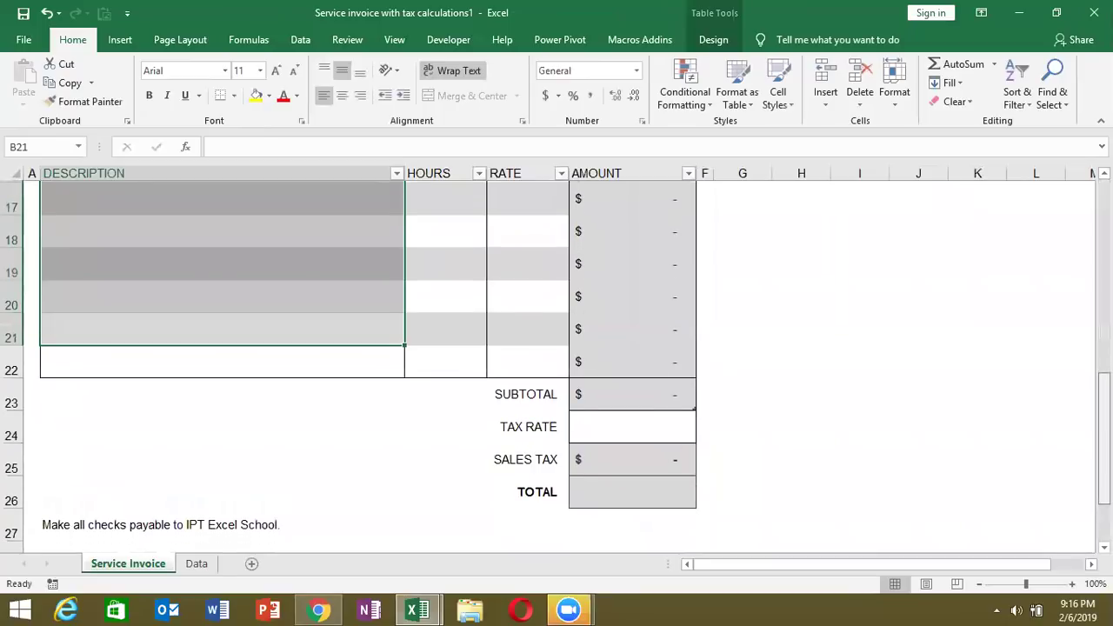
click(197, 564)
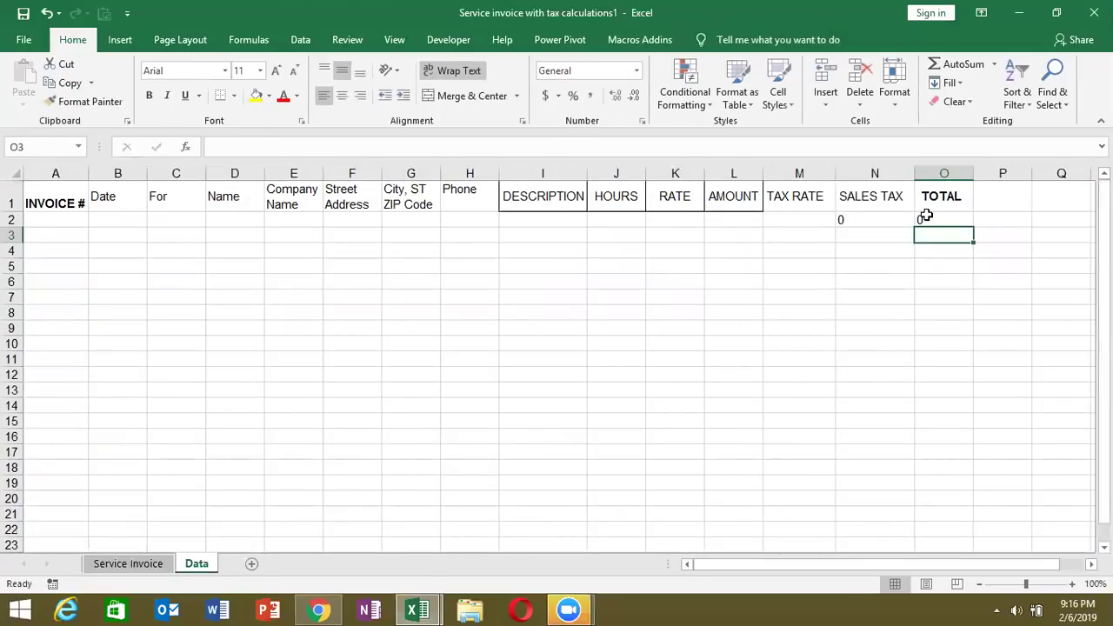
click(928, 216)
click(826, 223)
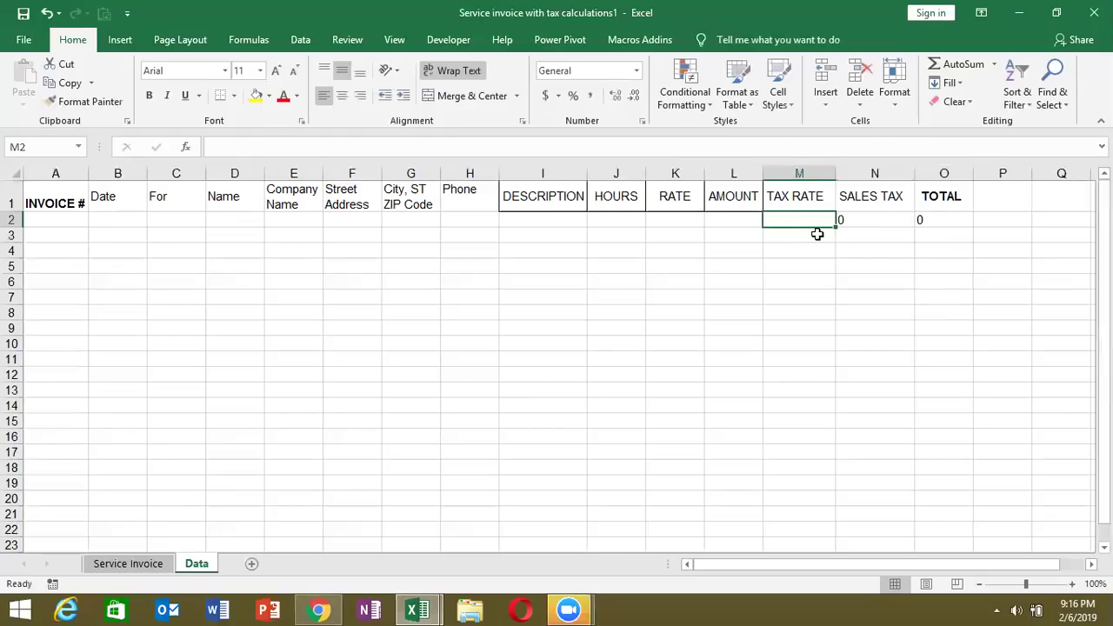
click(740, 222)
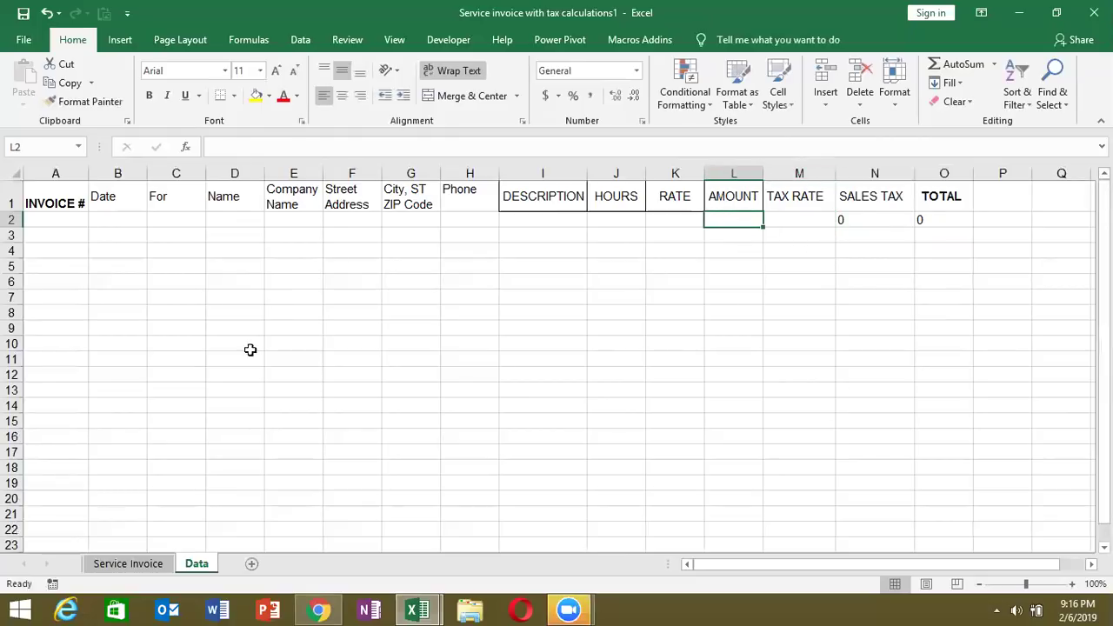
click(121, 562)
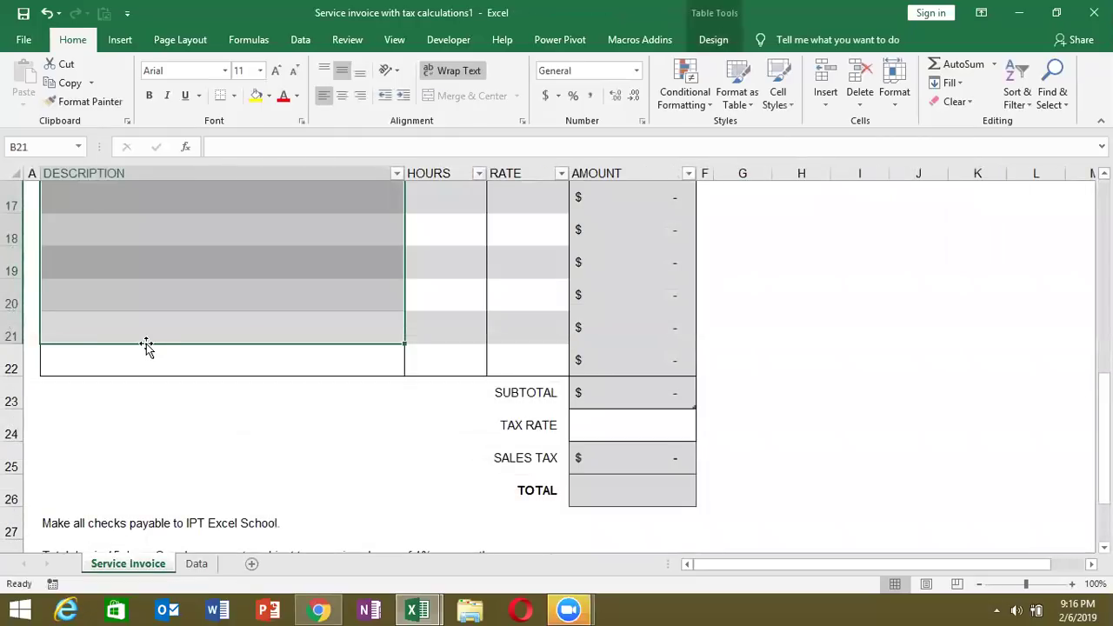
key(Up)
key(Up)
key(ctrl+Home)
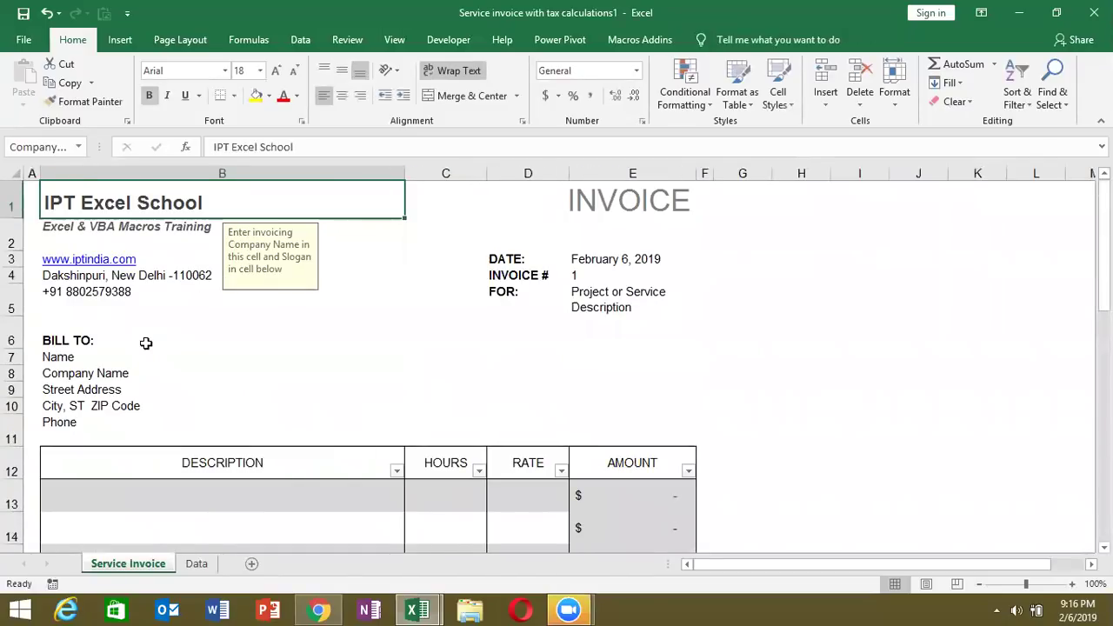
Set the FOR description in E5 to Excel Training.
key(Down)
key(Down)
key(Down)
key(Down)
key(Down)
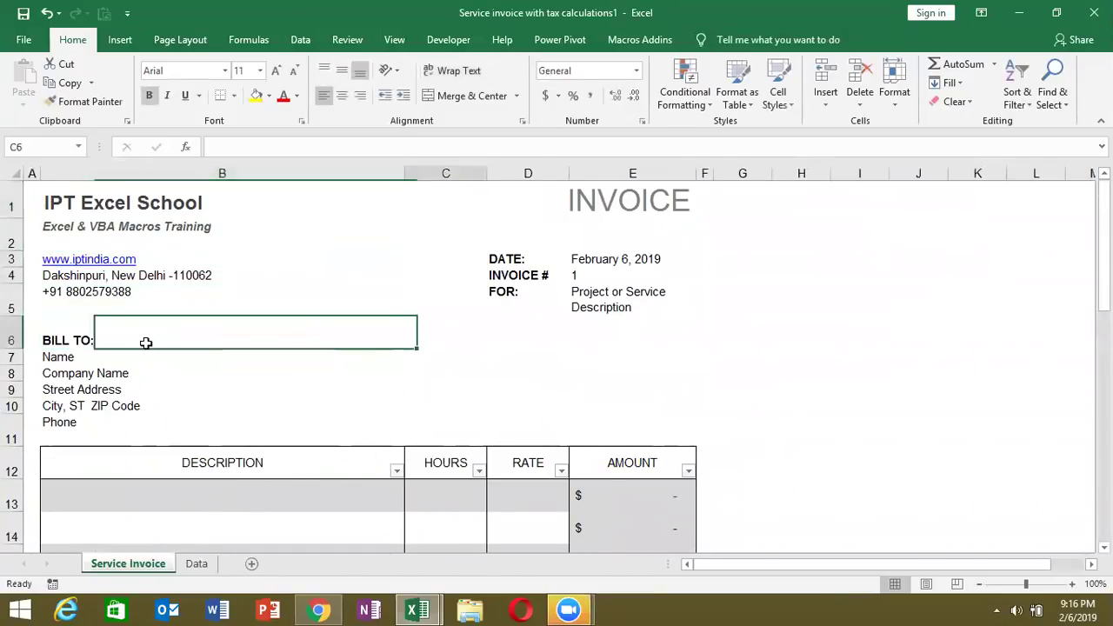
key(Right)
key(Right)
key(Right)
key(Up)
key(Up)
key(Down)
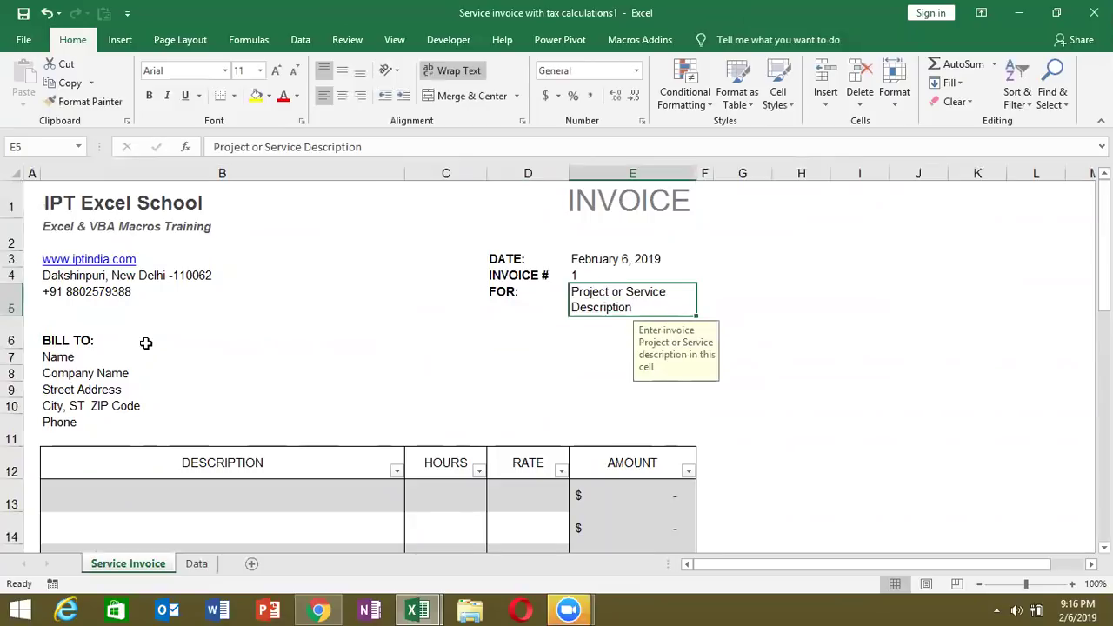
text(Excel Training)
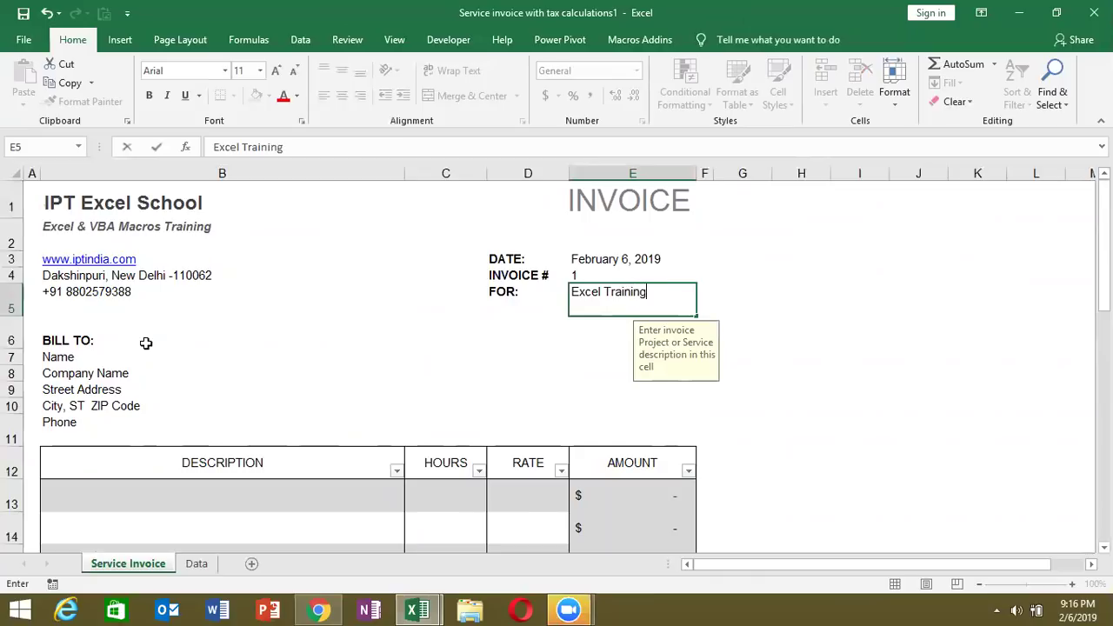
key(Return)
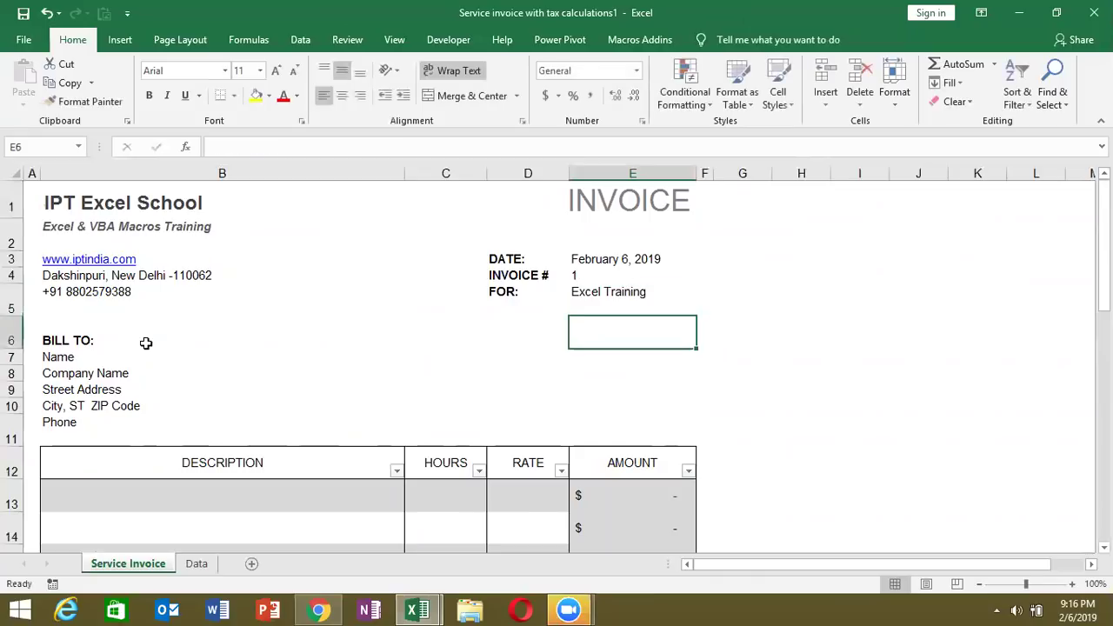
Fill B7–B11 with the customer's name, ABC, New Delhi, New Delhi - 110049 and the phone number.
click(70, 357)
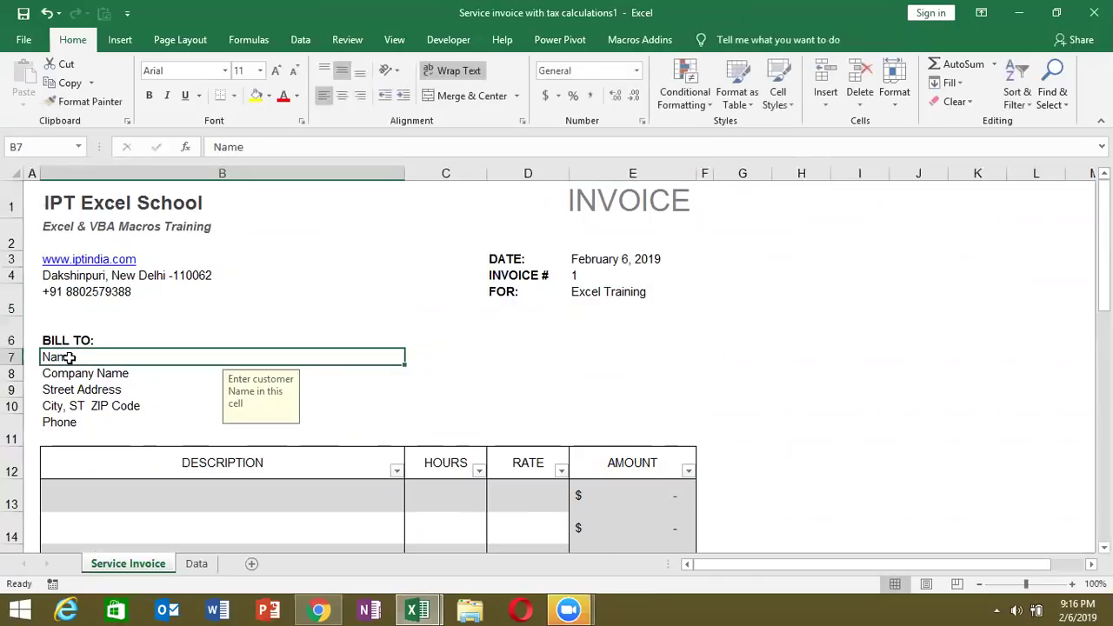
text(Vicky)
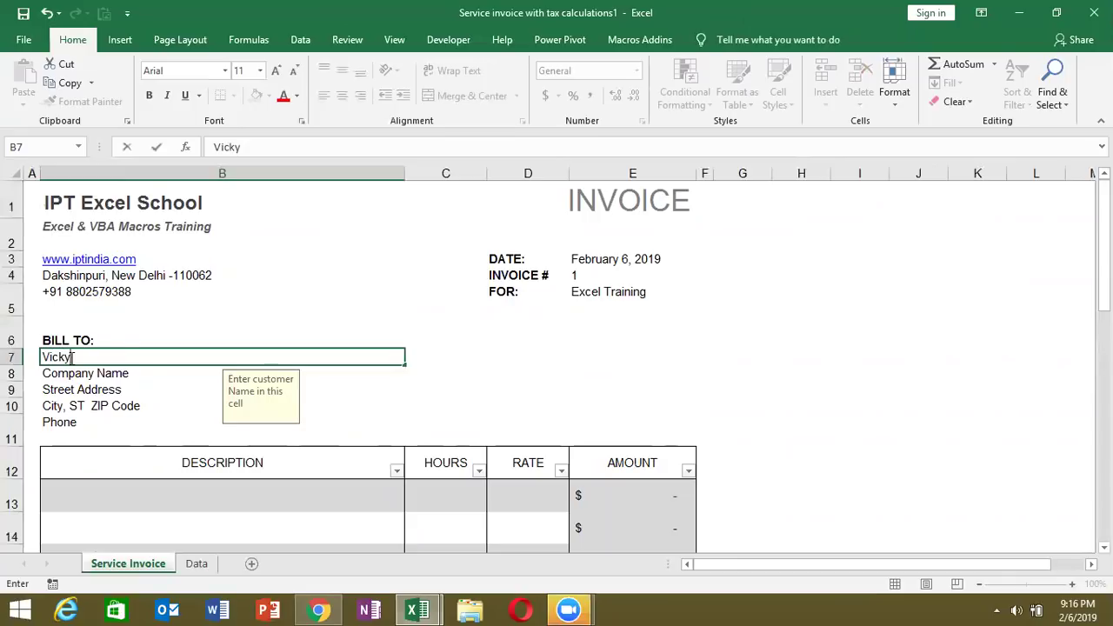
key(Return)
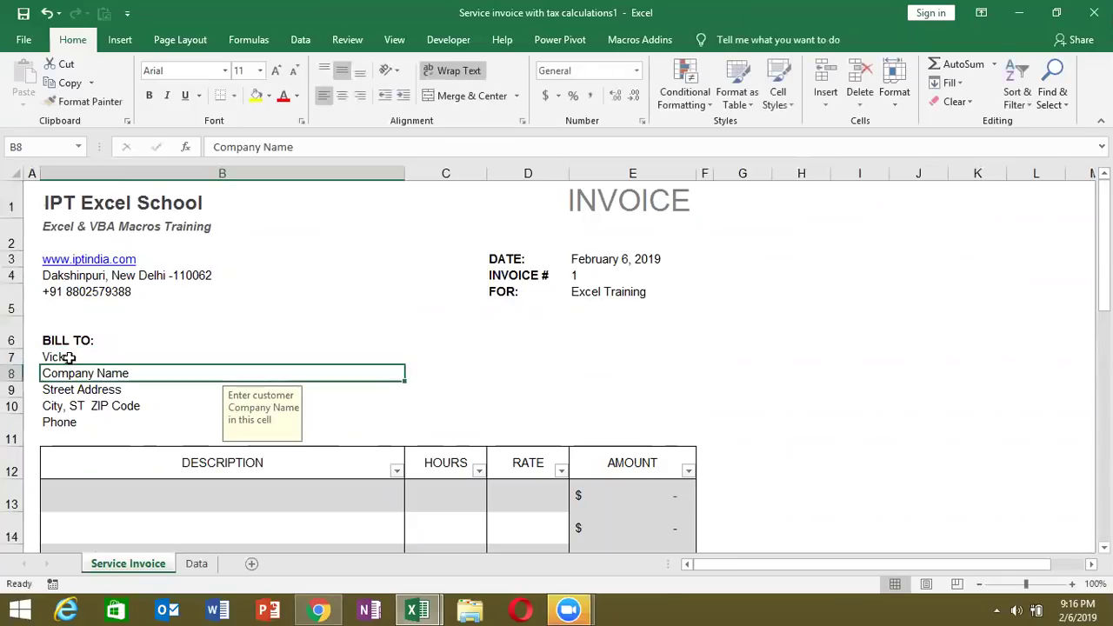
text(ABC)
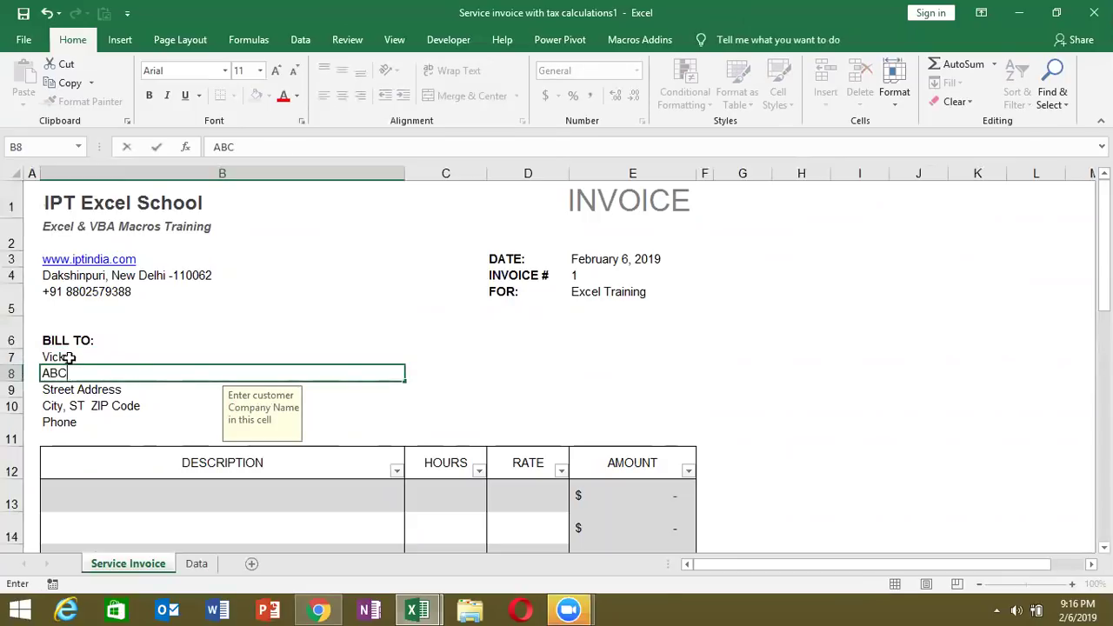
key(Return)
text(New Delhi)
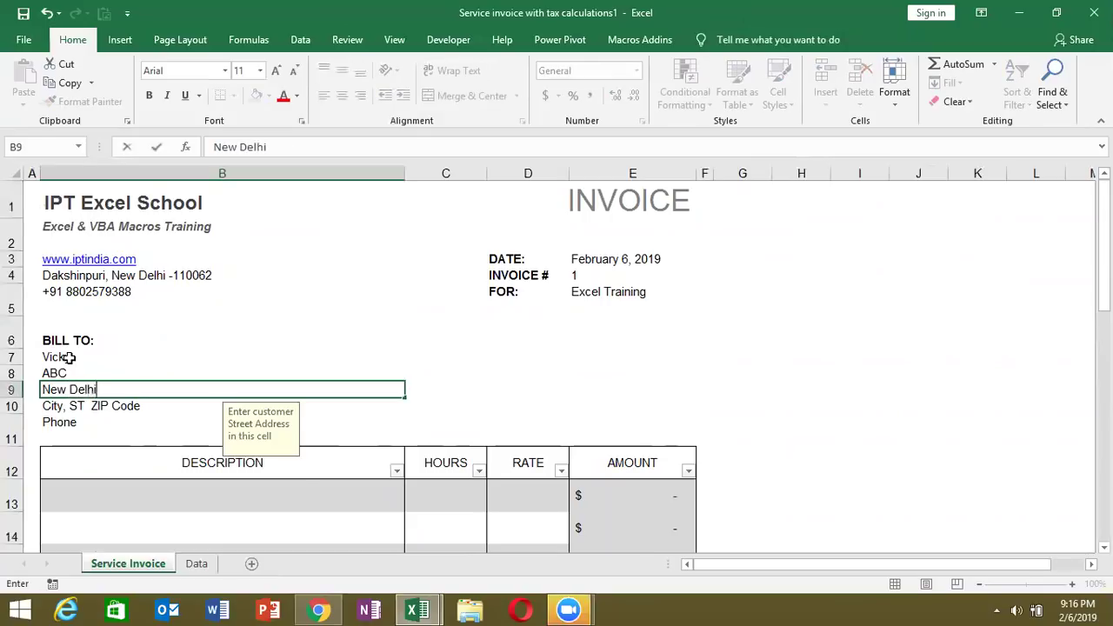
key(Return)
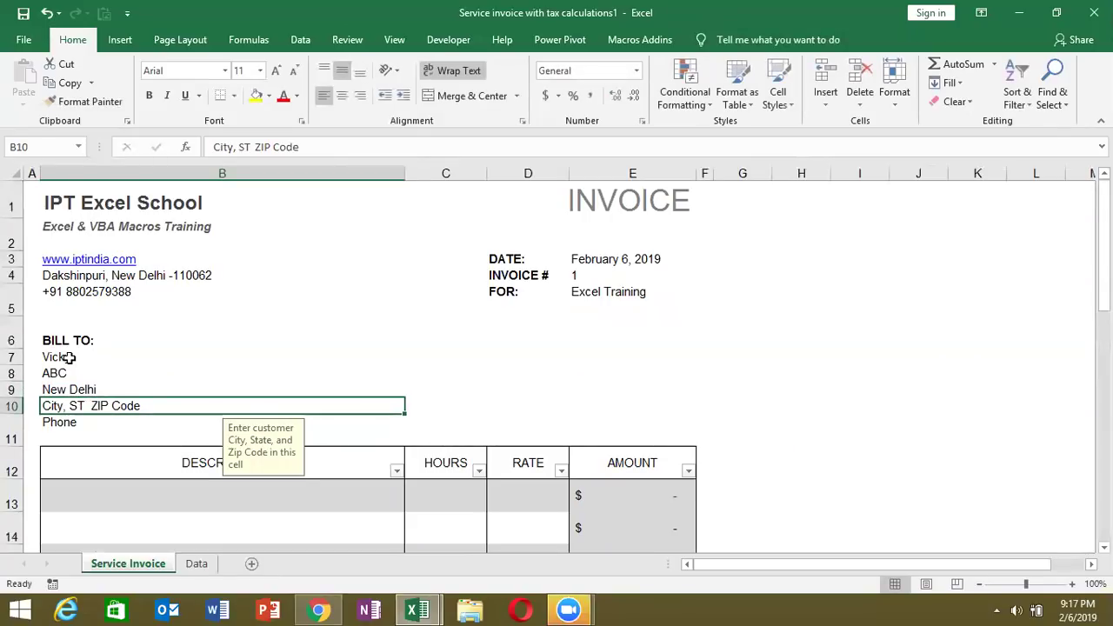
text(New Delhi - 110049)
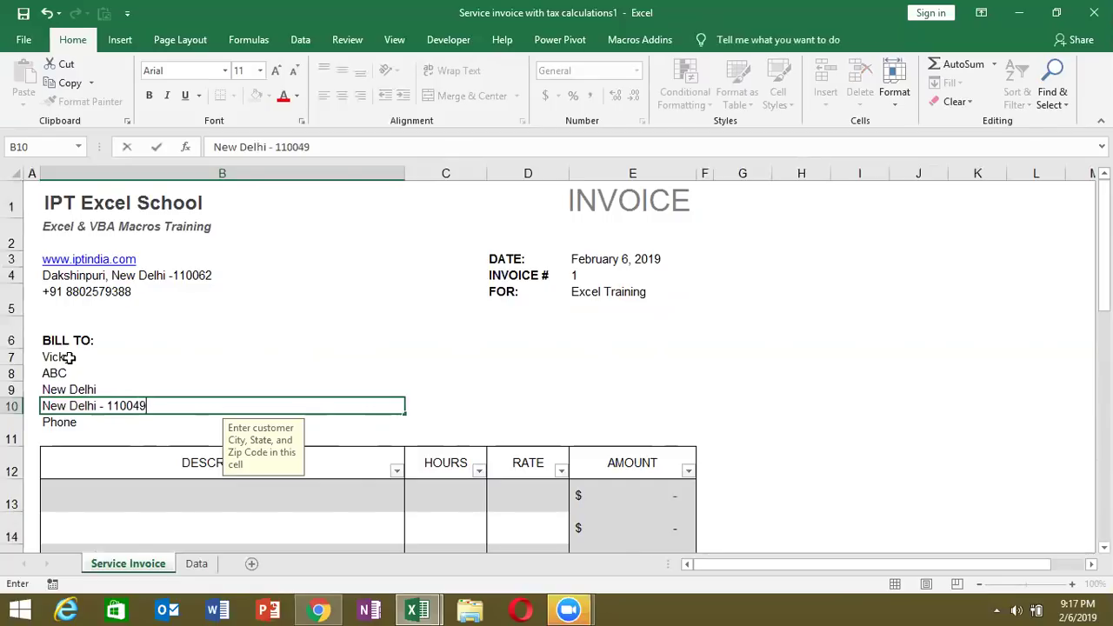
key(Return)
text(82)
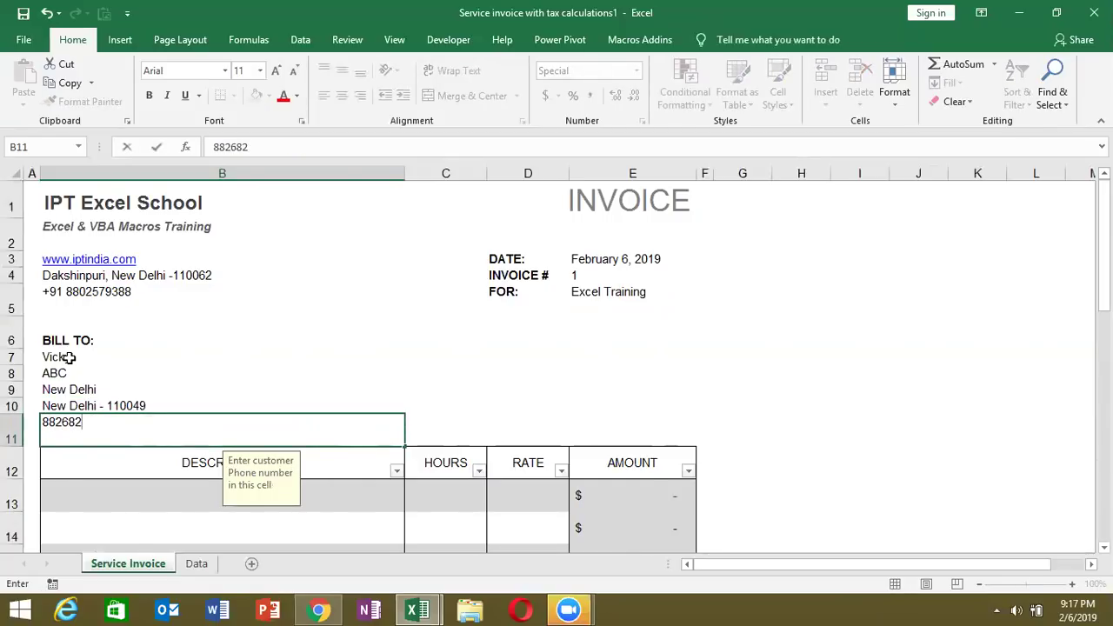
text(-8093)
key(Return)
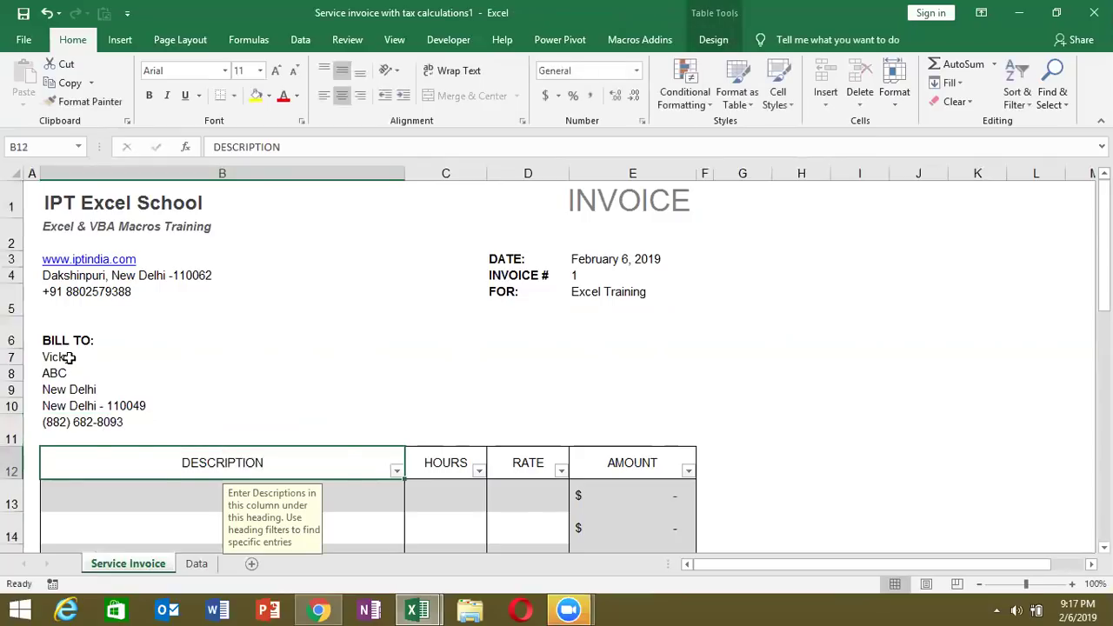
Enter the first line item Excel with 45 hours in row 13.
key(Right)
key(Right)
key(Right)
key(Right)
key(Left)
key(Left)
key(Left)
key(Left)
key(Down)
key(Down)
key(Down)
key(Down)
key(Down)
key(Up)
key(Up)
key(Up)
key(Up)
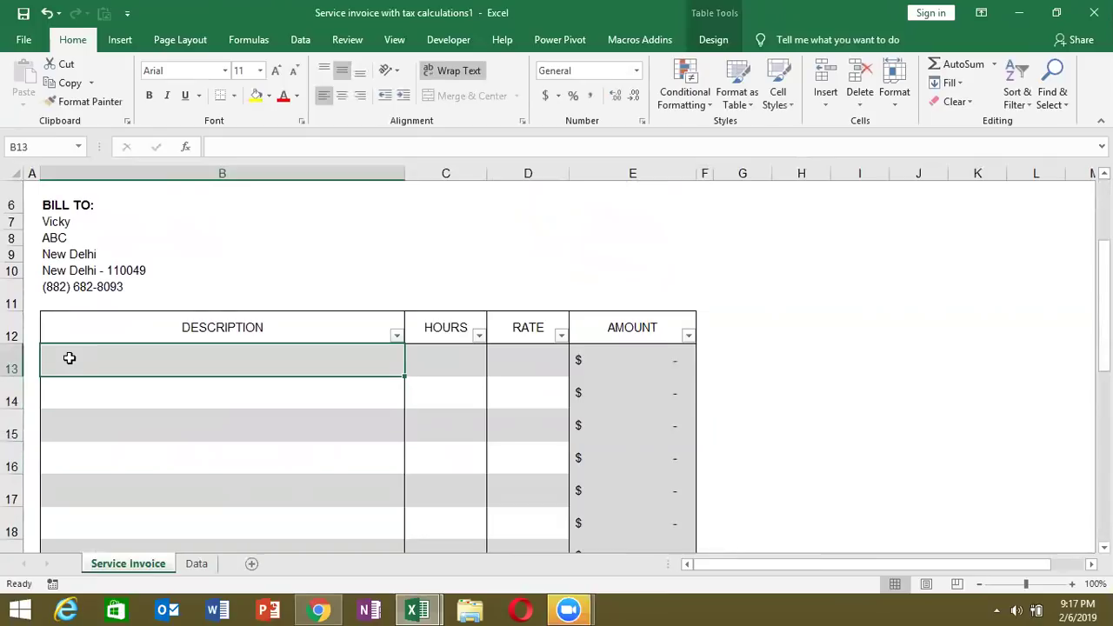
text(Exce)
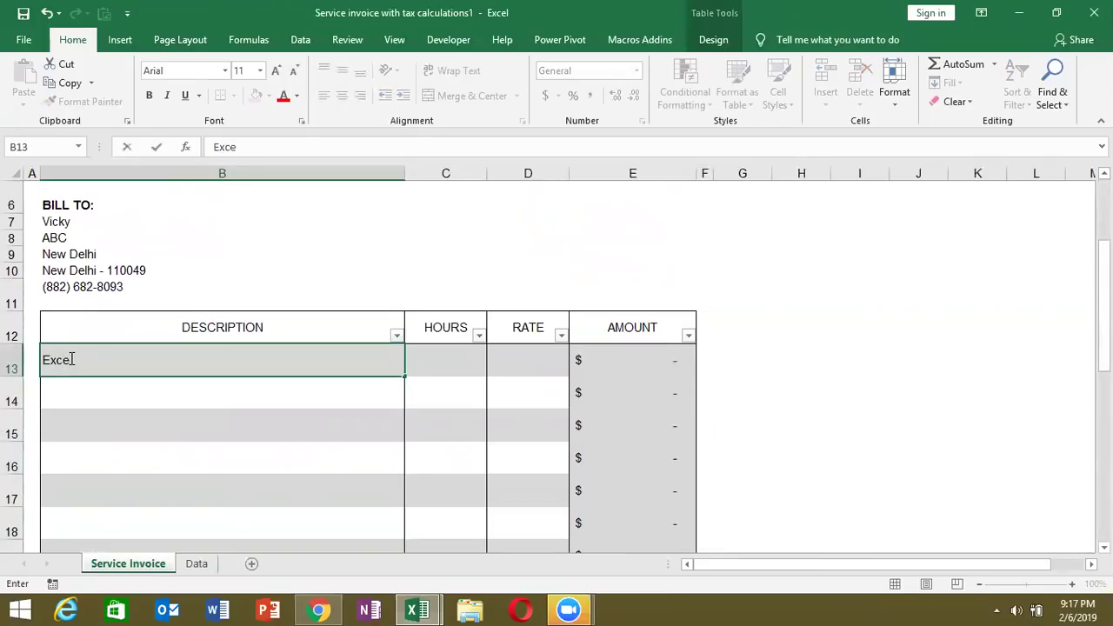
key(Tab)
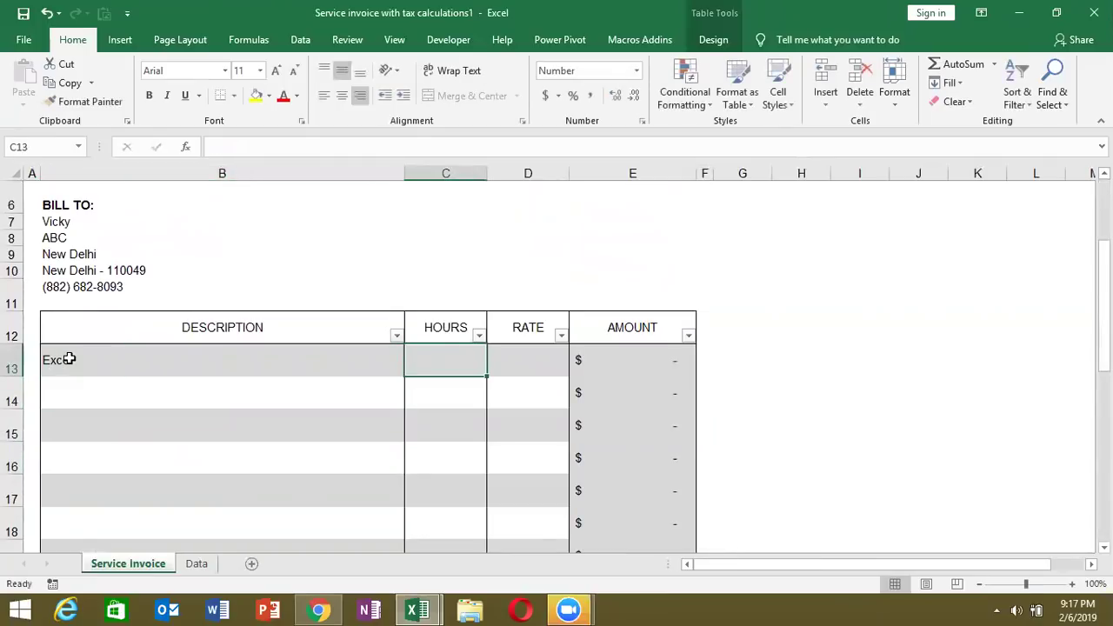
text(45)
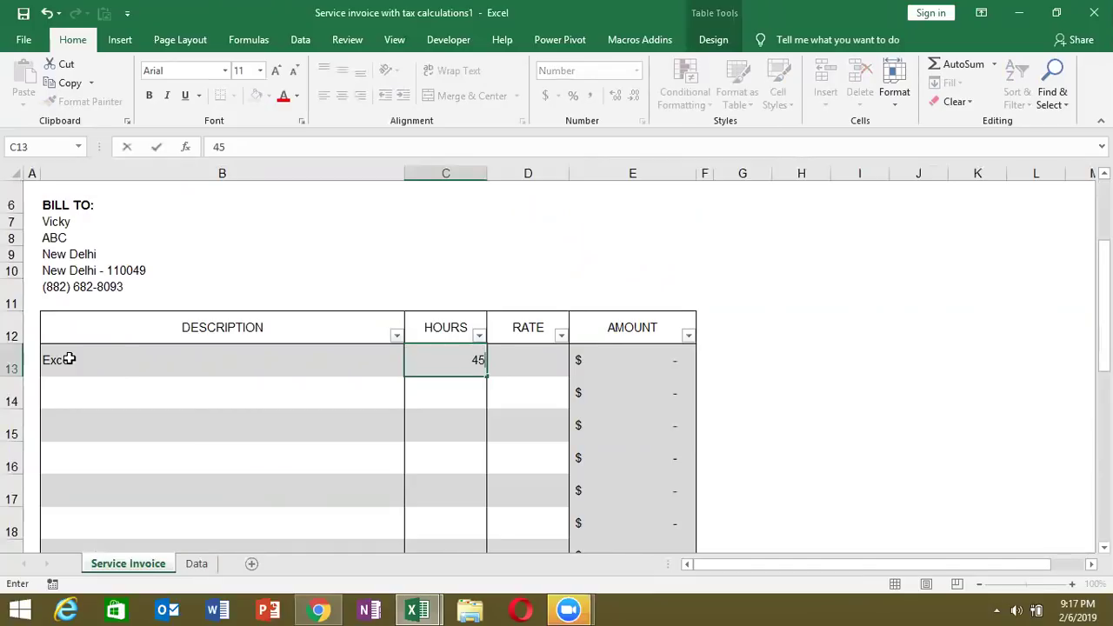
key(Return)
Set the Excel item's rate to $7,500 and correct its hours to 1, giving $7,500.00.
key(Up)
key(Right)
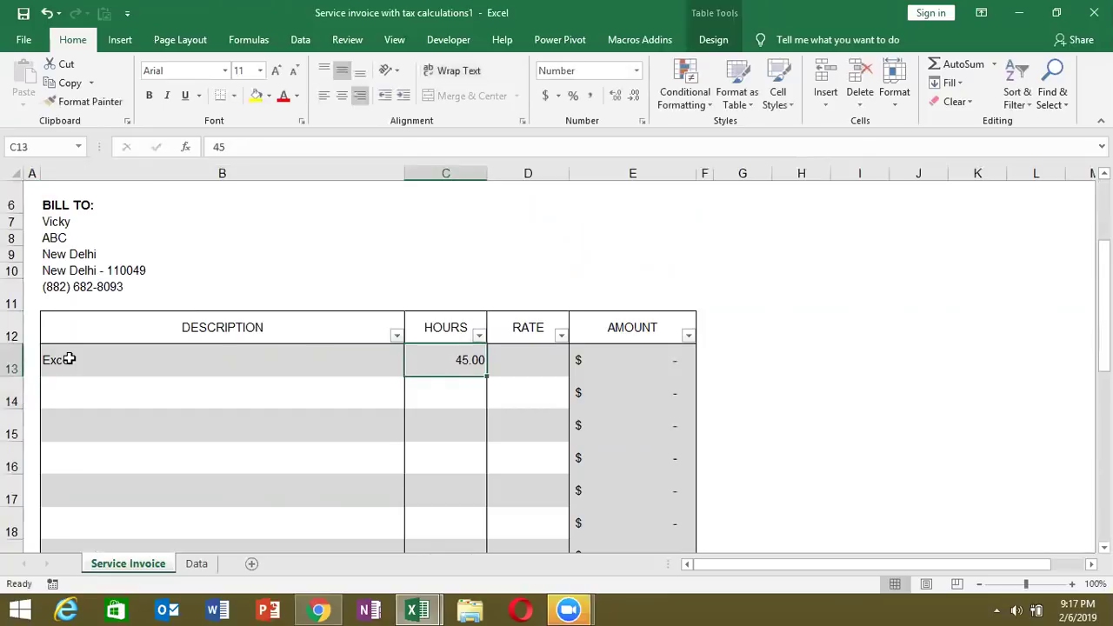
key(Right)
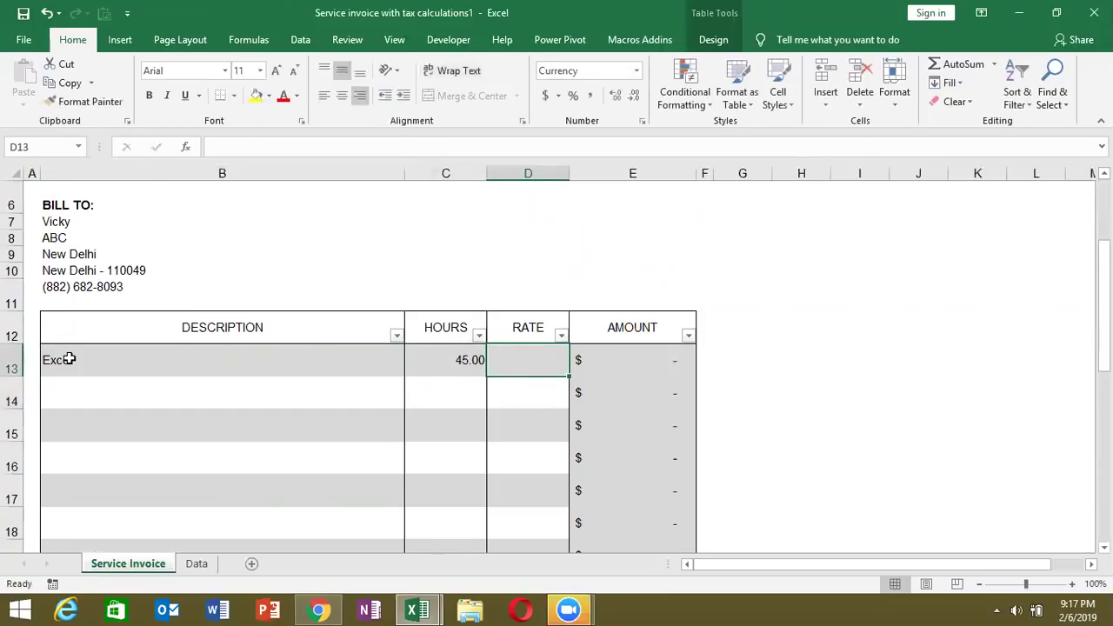
text(7,5)
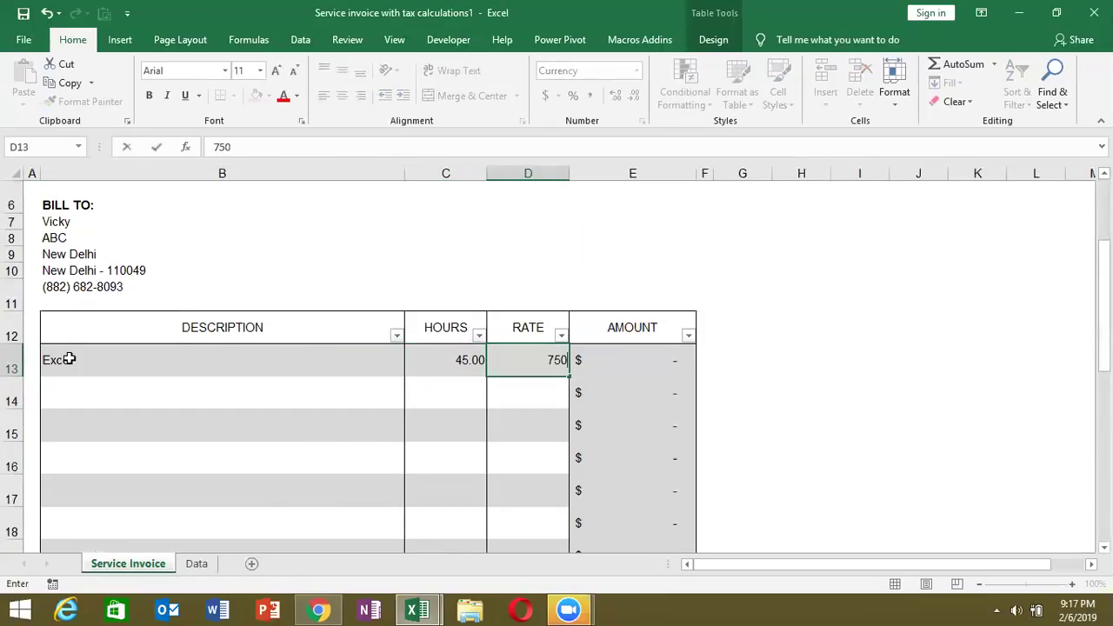
text(0)
key(Return)
key(Up)
key(Left)
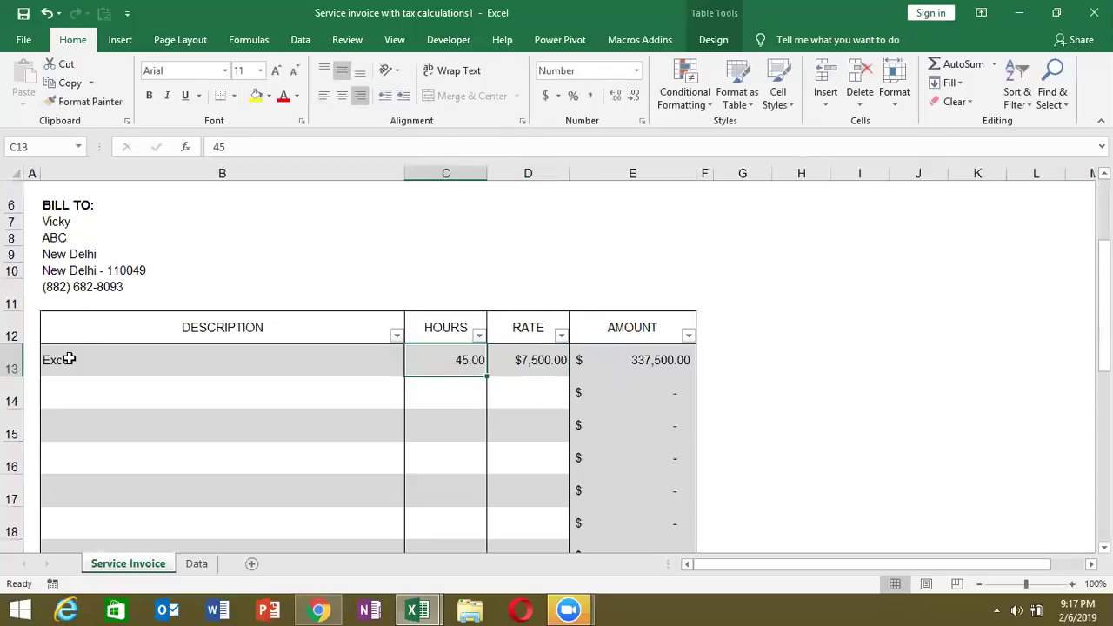
key(Delete)
text(1)
key(Return)
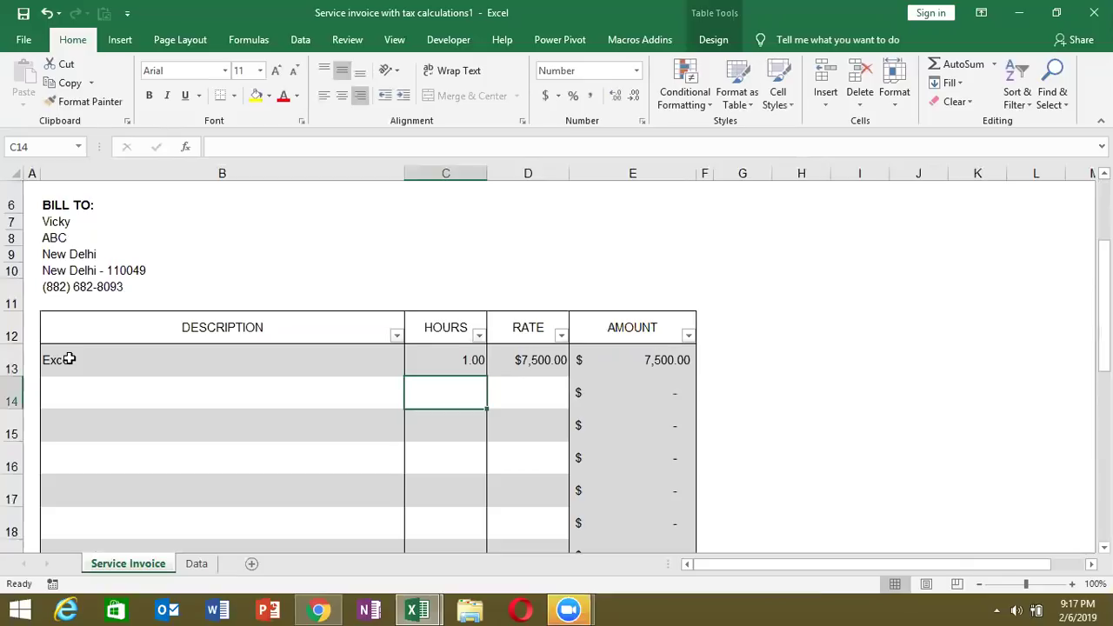
key(Up)
key(Left)
key(Left)
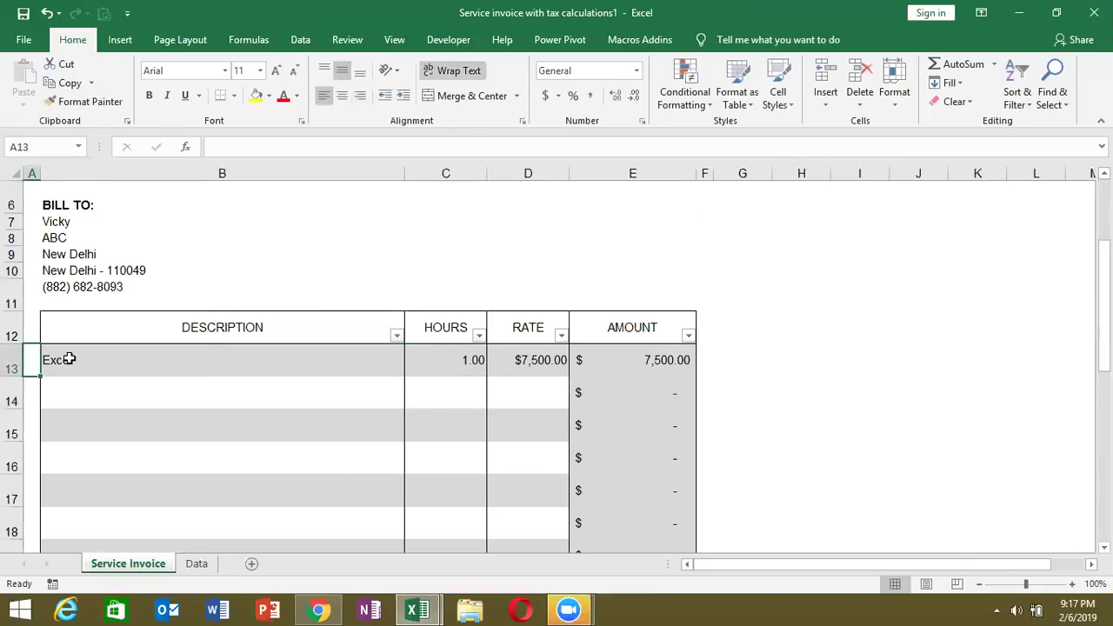
Rename the invoice's HOURS column heading in C12 to Qty.
click(148, 402)
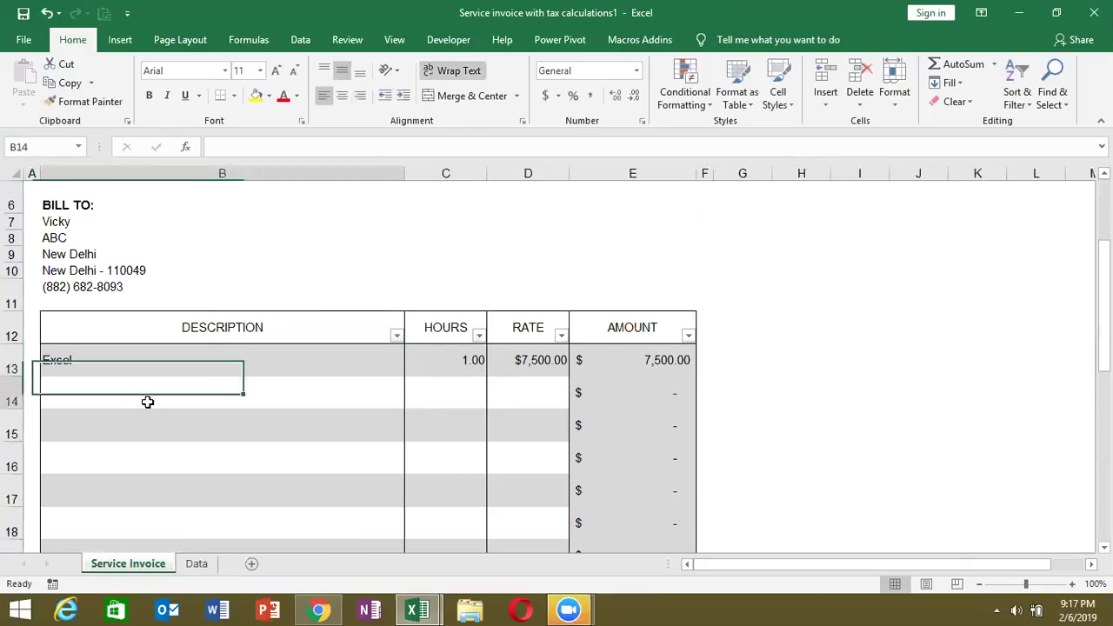
click(434, 324)
text(Q)
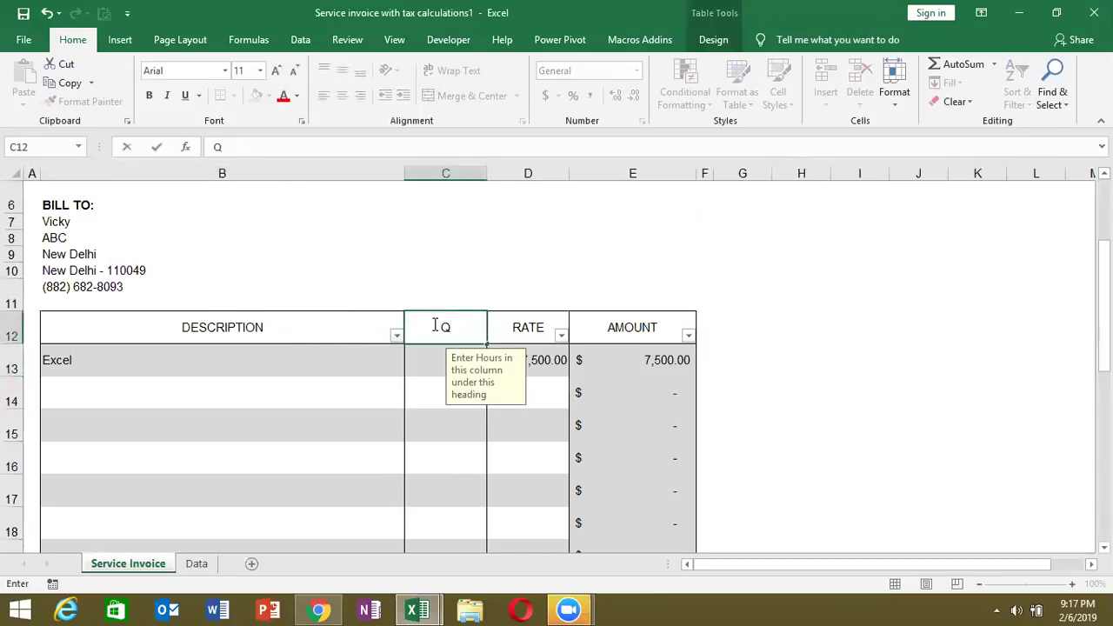
text(ty)
key(Return)
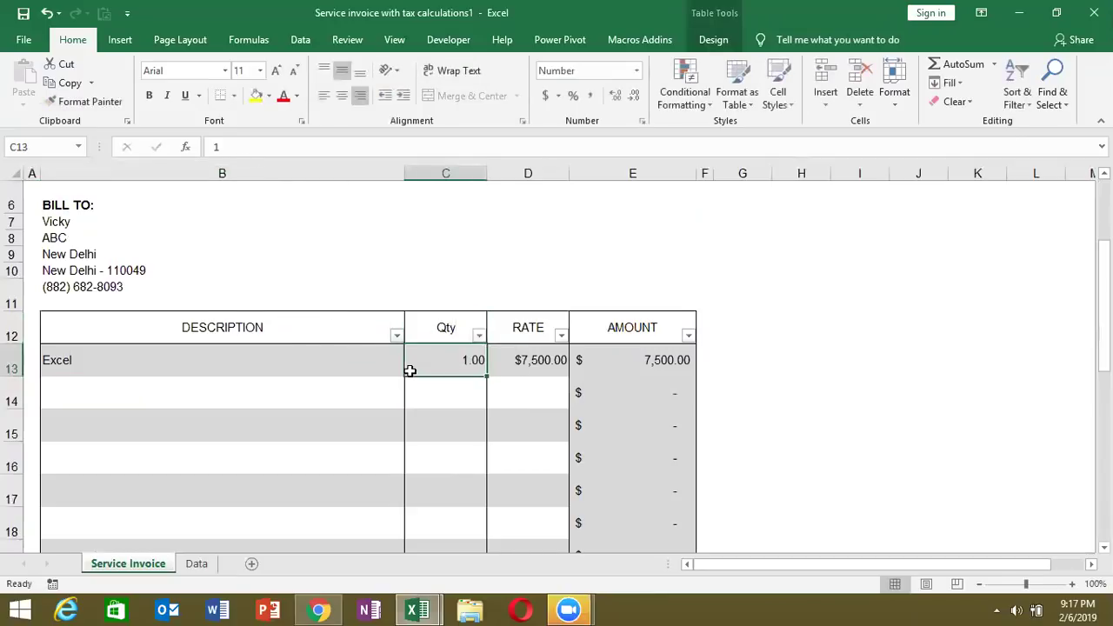
Change the Data sheet's J1 header from HOURS to Qty.
click(200, 565)
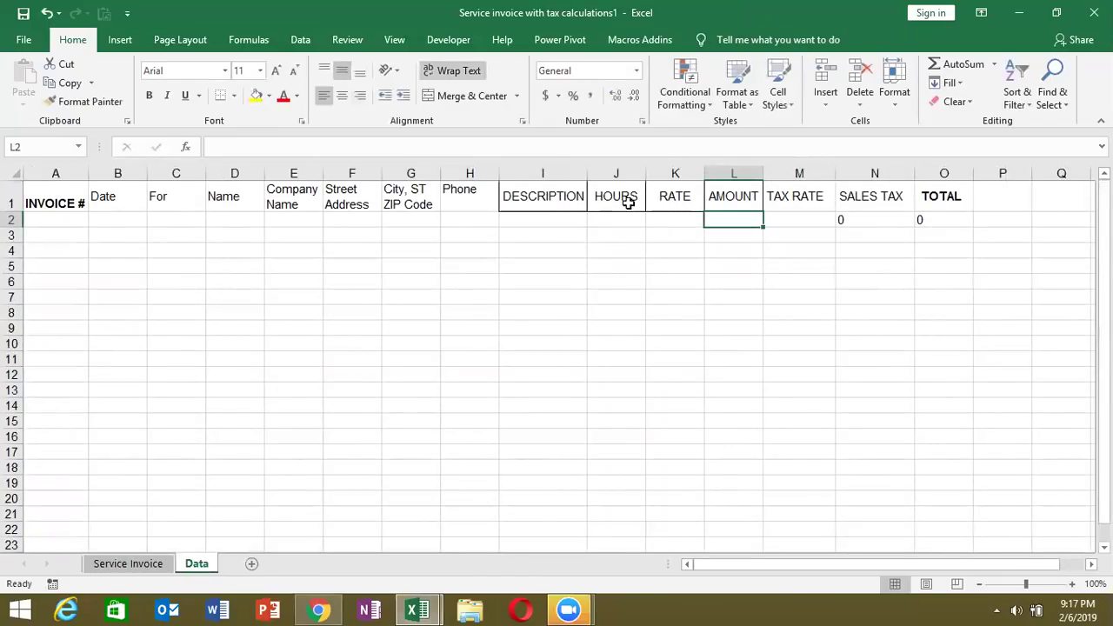
click(617, 203)
text(Qty)
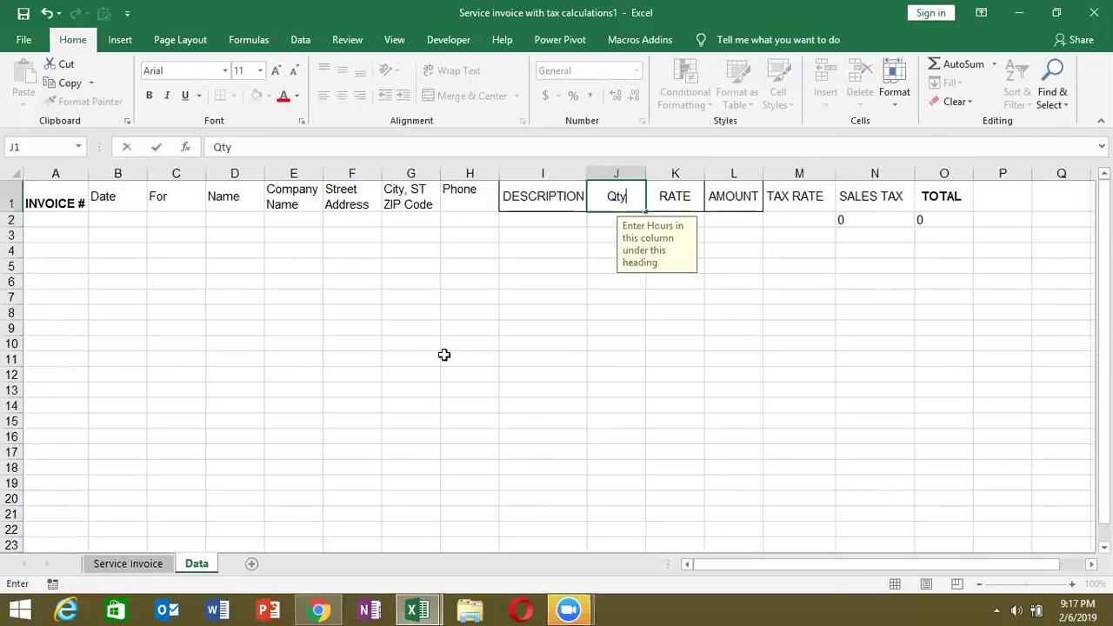
click(444, 355)
click(155, 564)
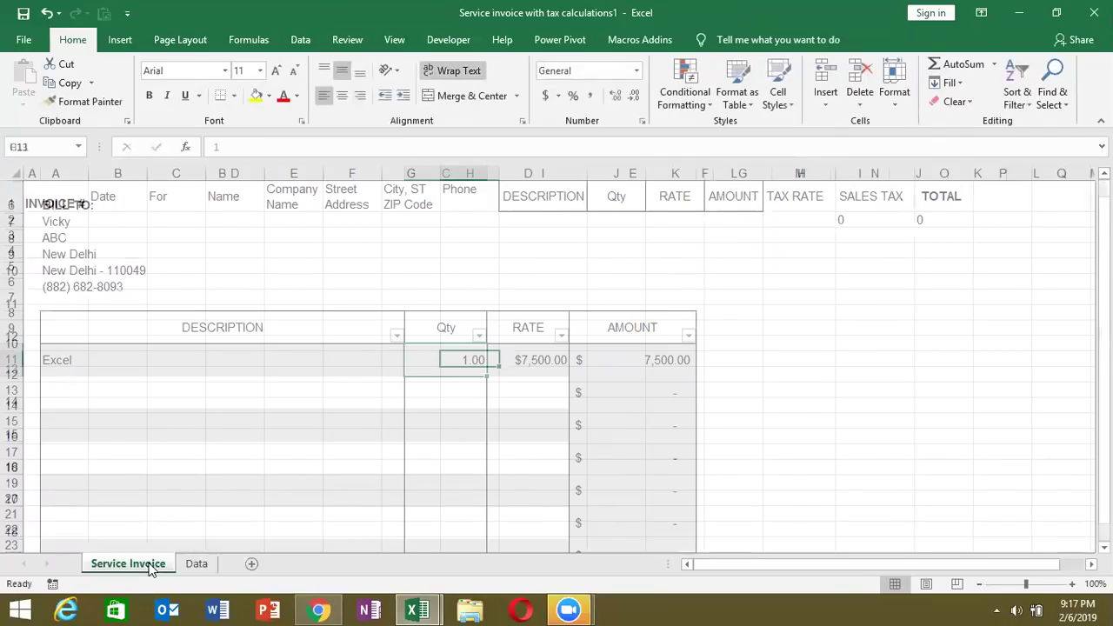
click(514, 456)
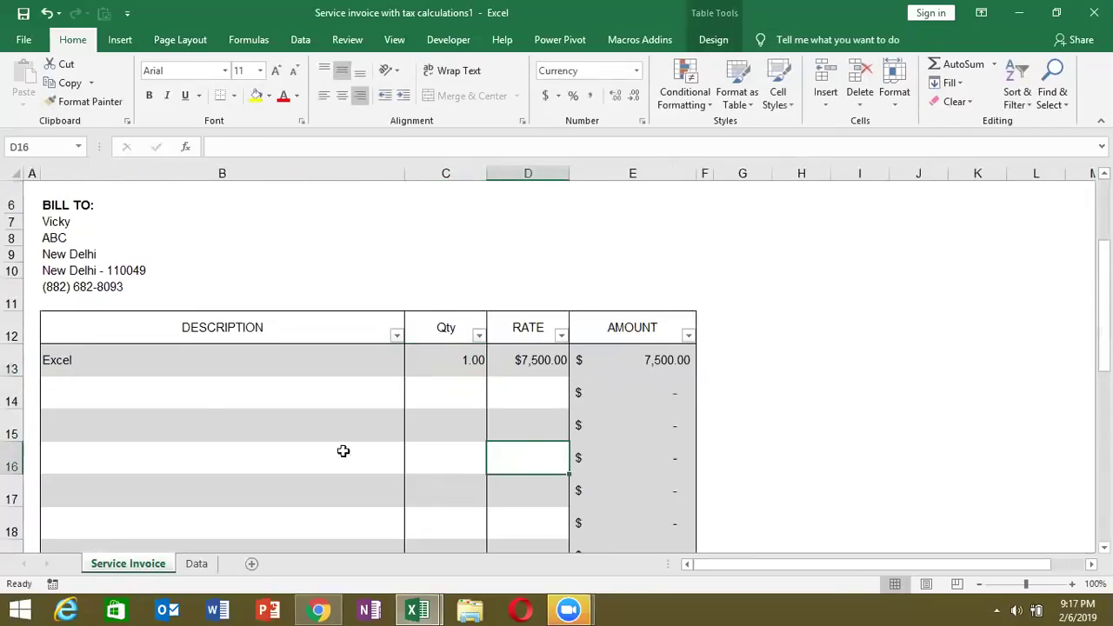
Add the VBA line (Qty 1, $10,000) and the Acess line (Qty 1, $6,000).
click(177, 393)
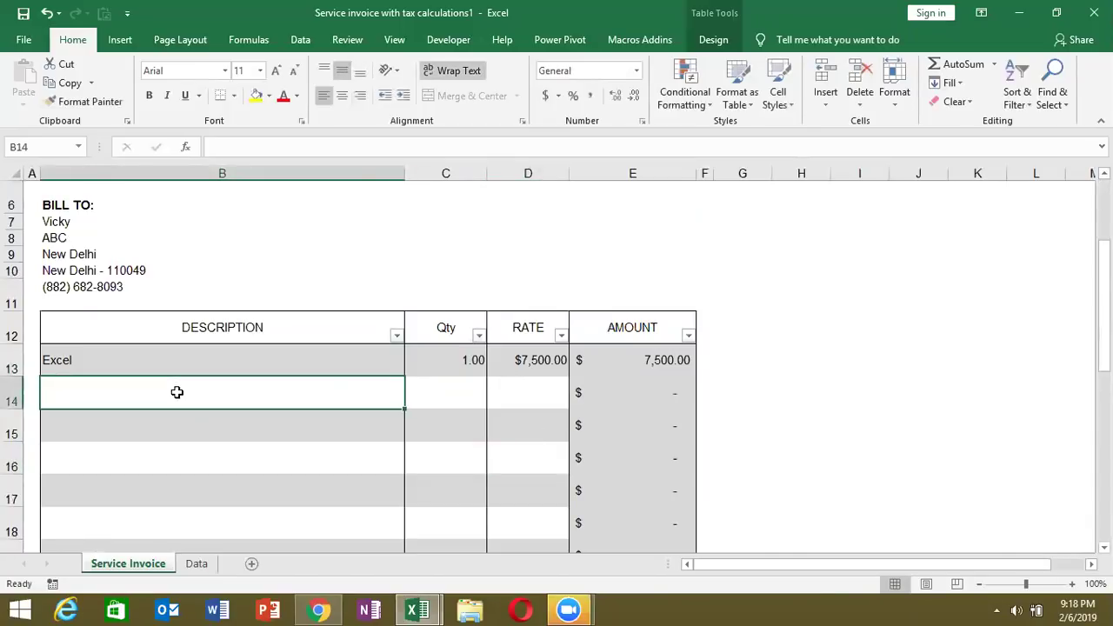
text(VBA)
key(Tab)
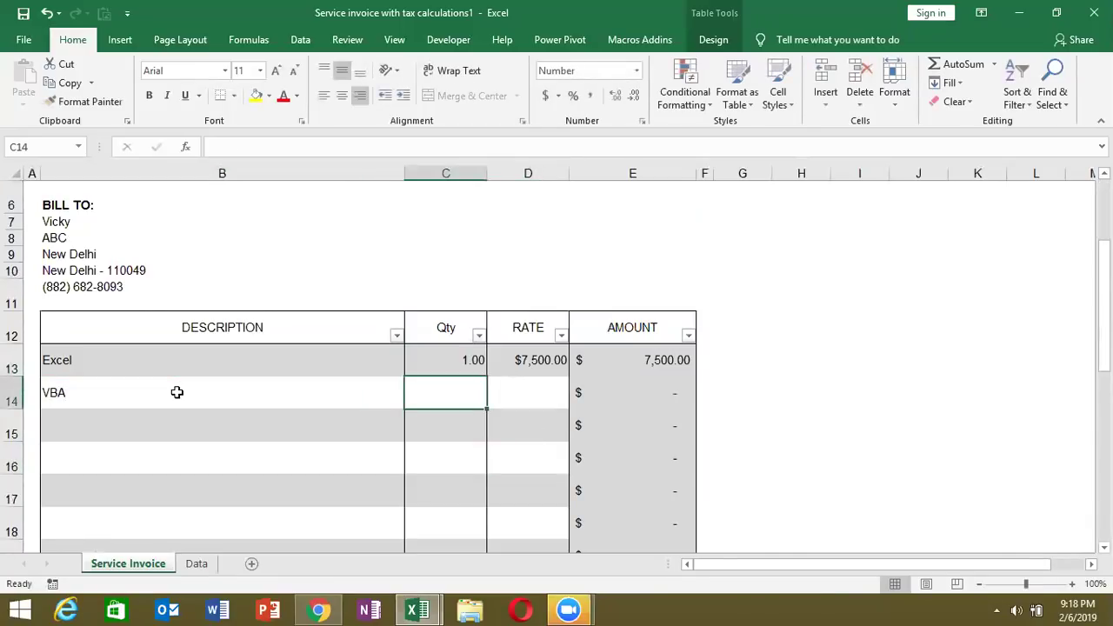
text(1)
key(Tab)
text(10)
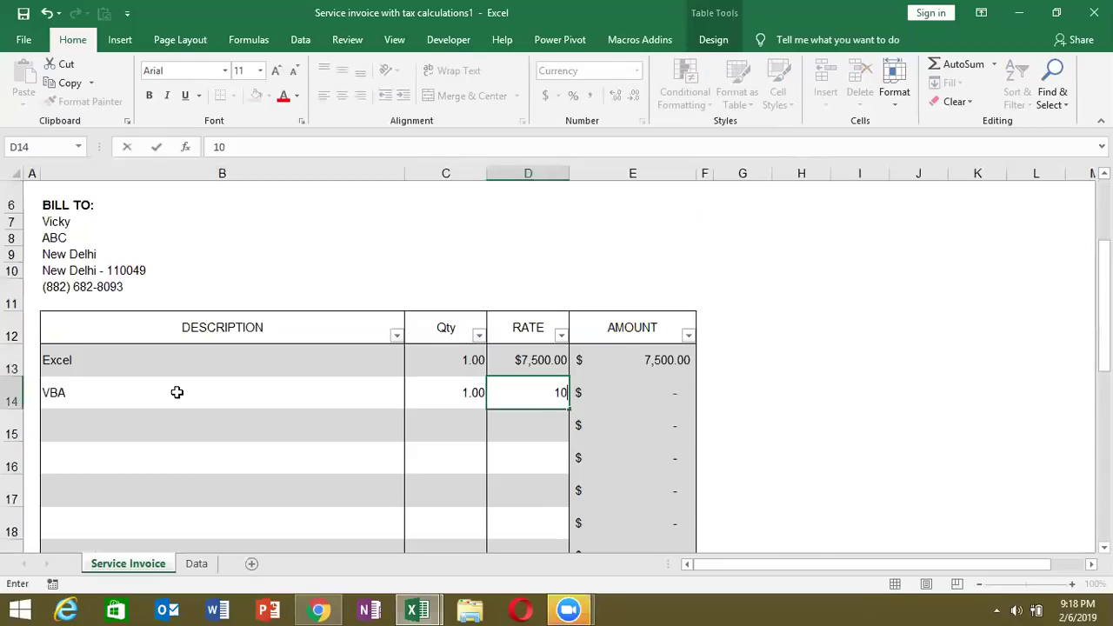
key(Return)
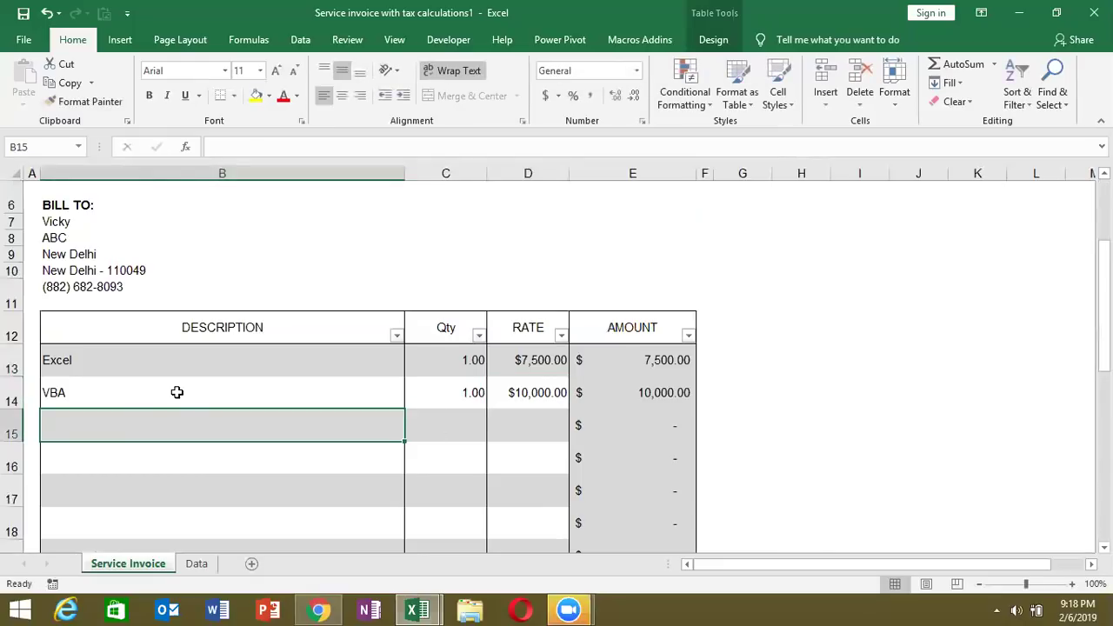
text(Ace)
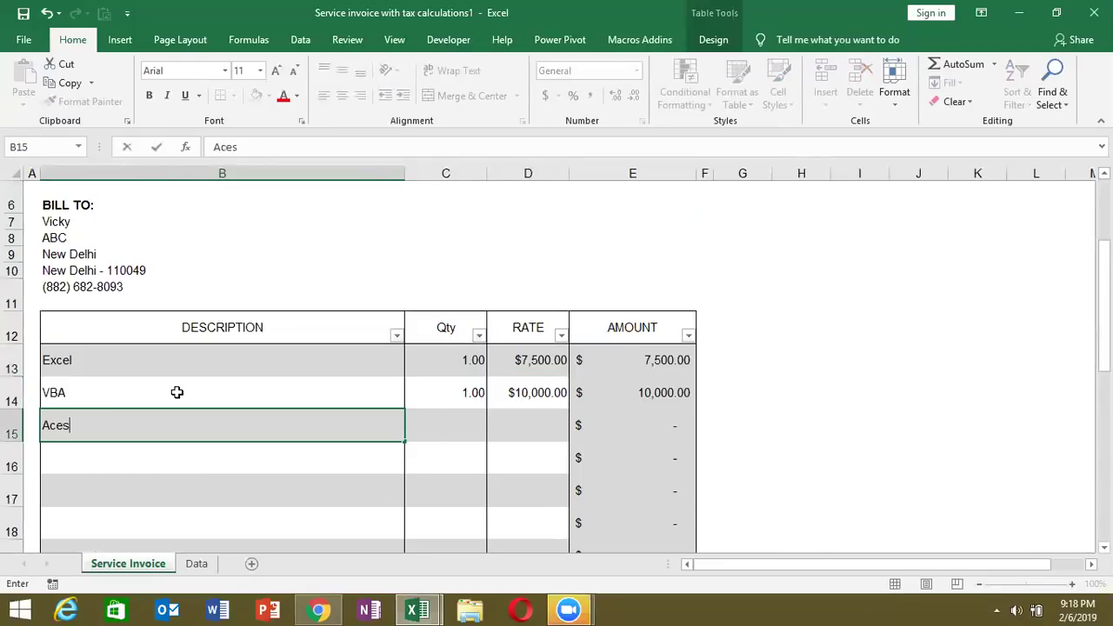
text(s)
key(Tab)
text(1)
key(Tab)
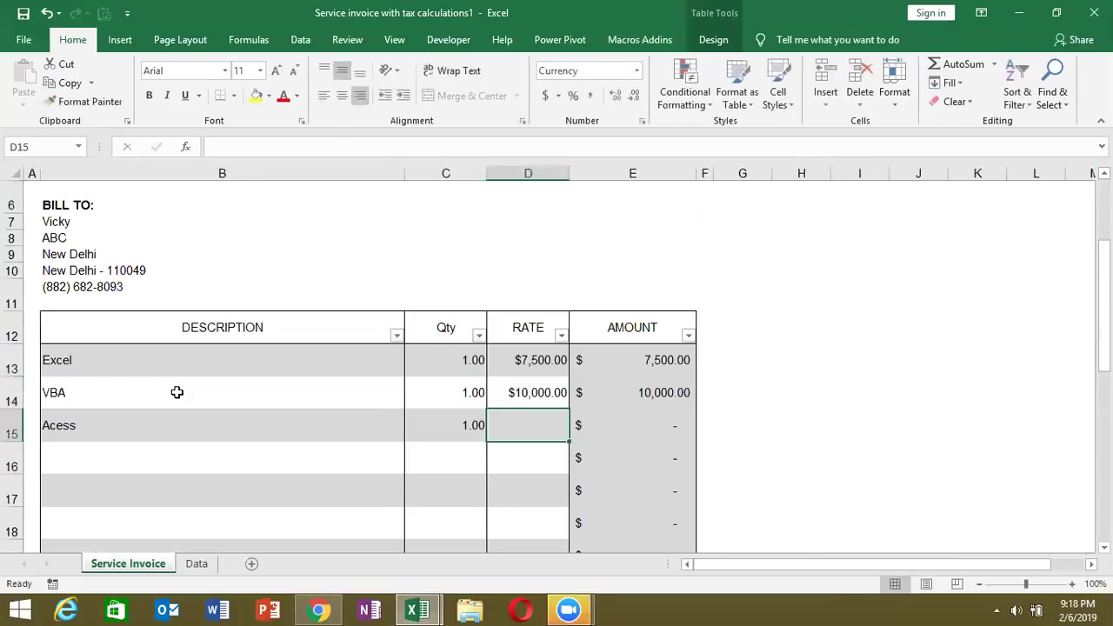
text(6000)
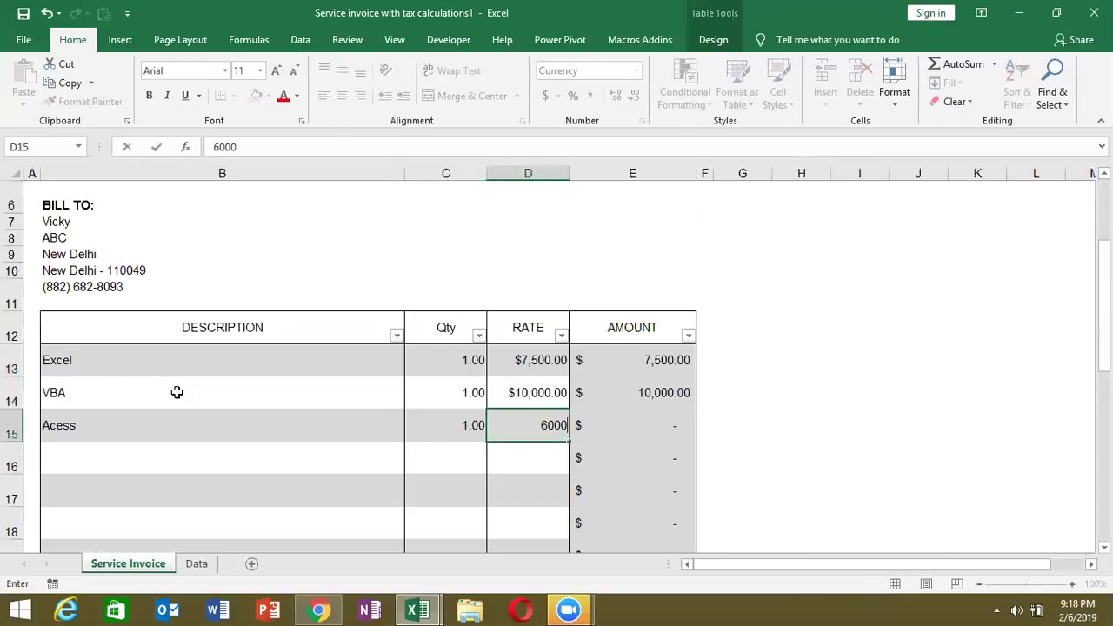
key(Return)
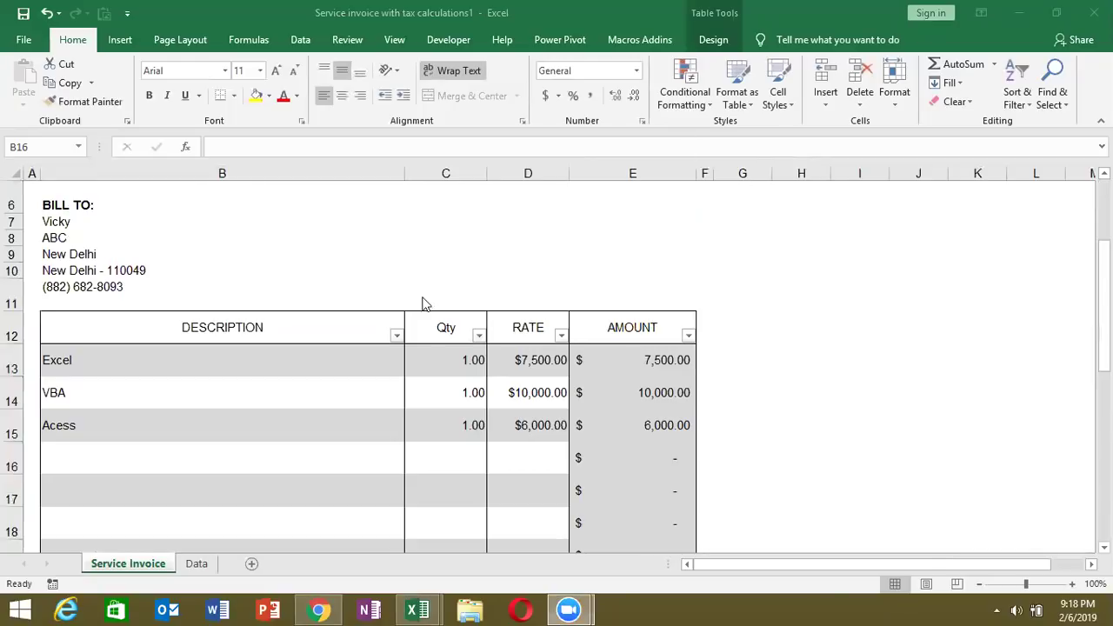
Add the BI line at Qty 1 and $6,000, bringing the subtotal to $29,500.00.
click(175, 462)
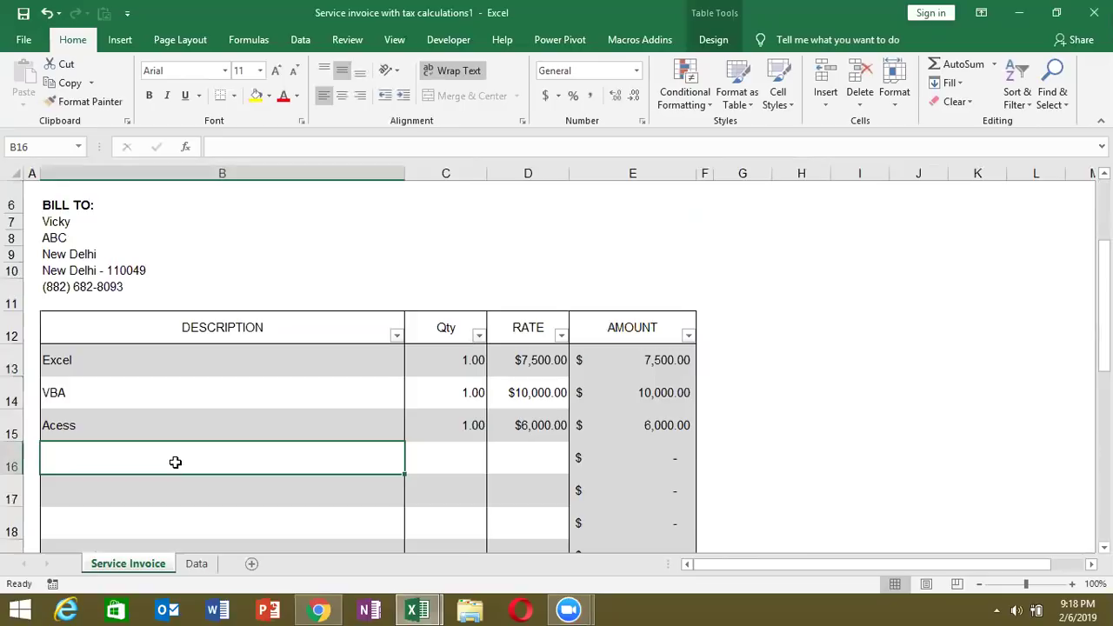
text(Bl)
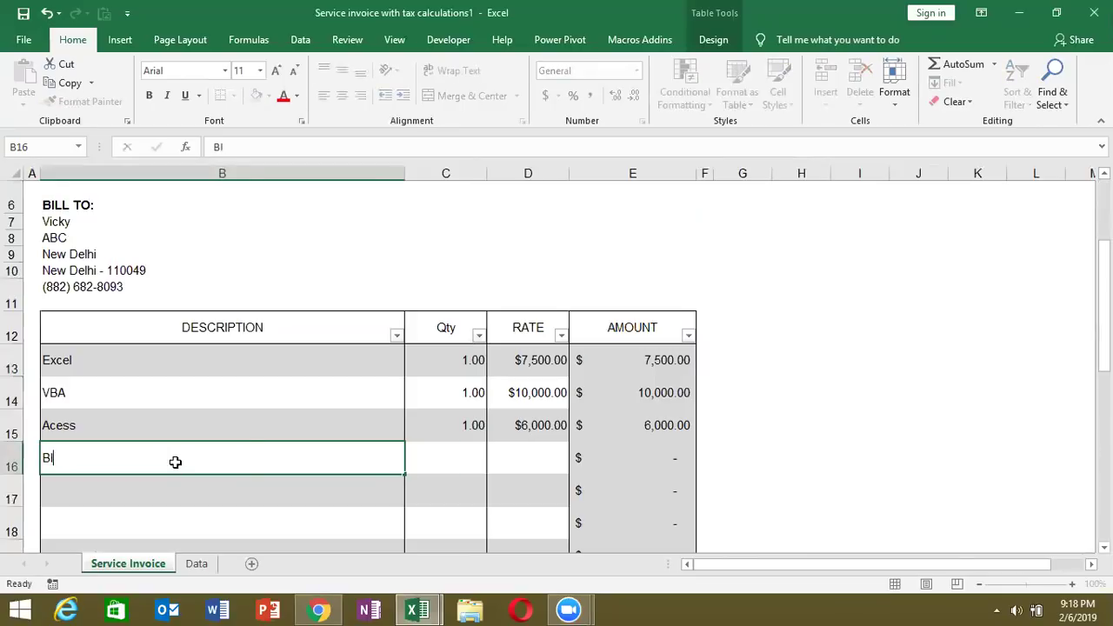
key(Tab)
text(1)
key(Tab)
text(6)
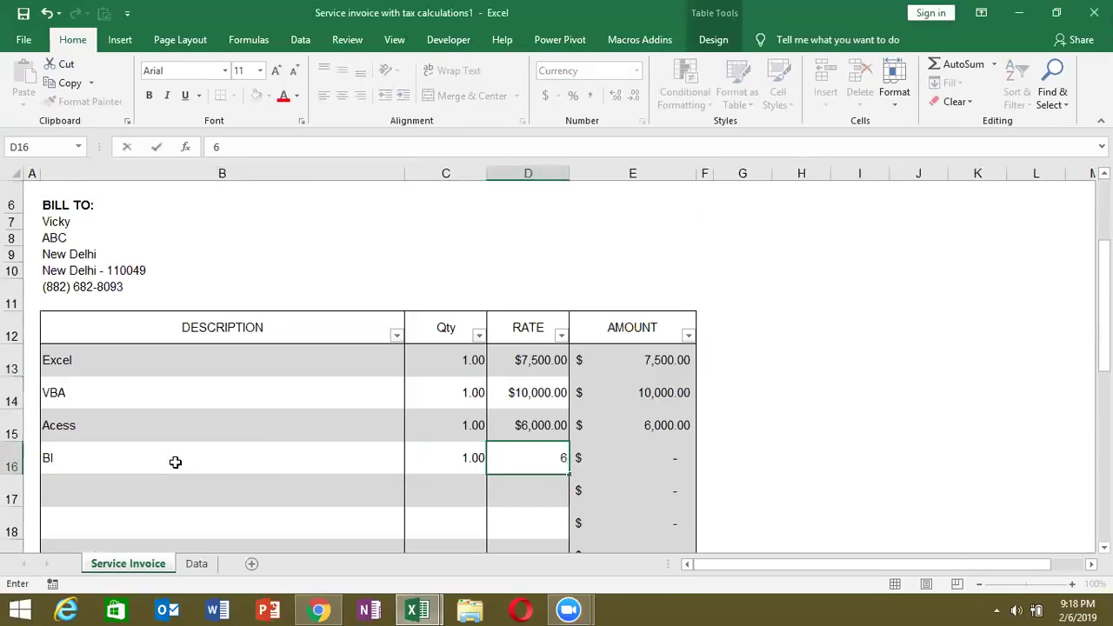
key(Return)
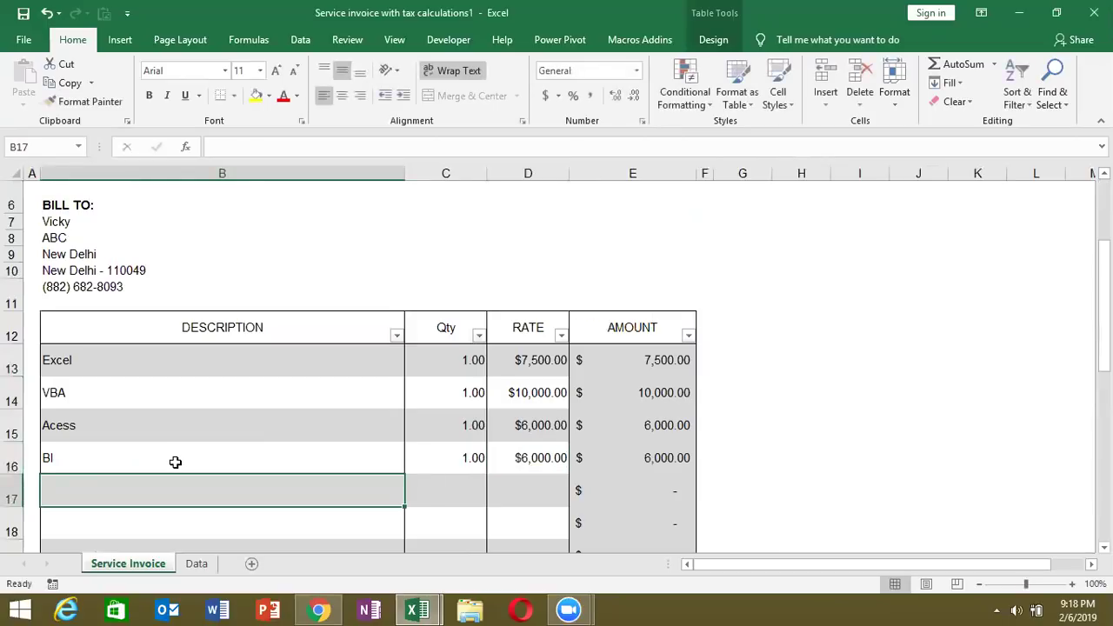
key(Tab)
key(Down)
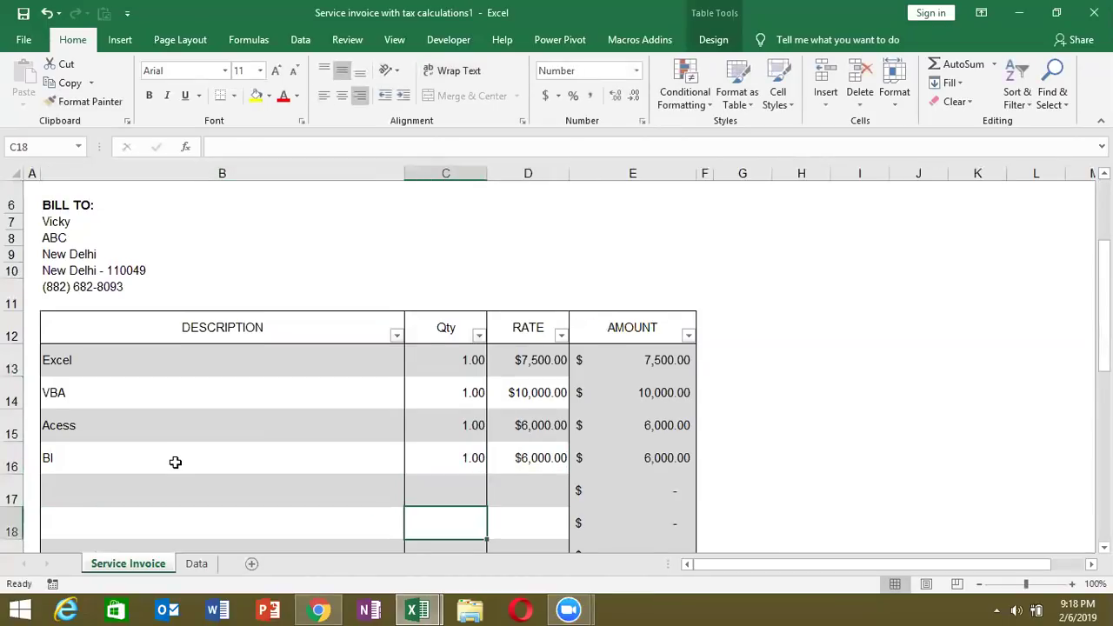
key(Down)
key(Down)
key(Down)
key(Down)
key(Down)
key(Down)
key(Up)
key(Up)
key(Up)
key(Up)
key(Up)
key(Down)
key(Down)
key(Down)
key(Down)
key(Down)
Set the TAX RATE in E24 to 18%, making sales tax $5,310.
key(Right)
key(Right)
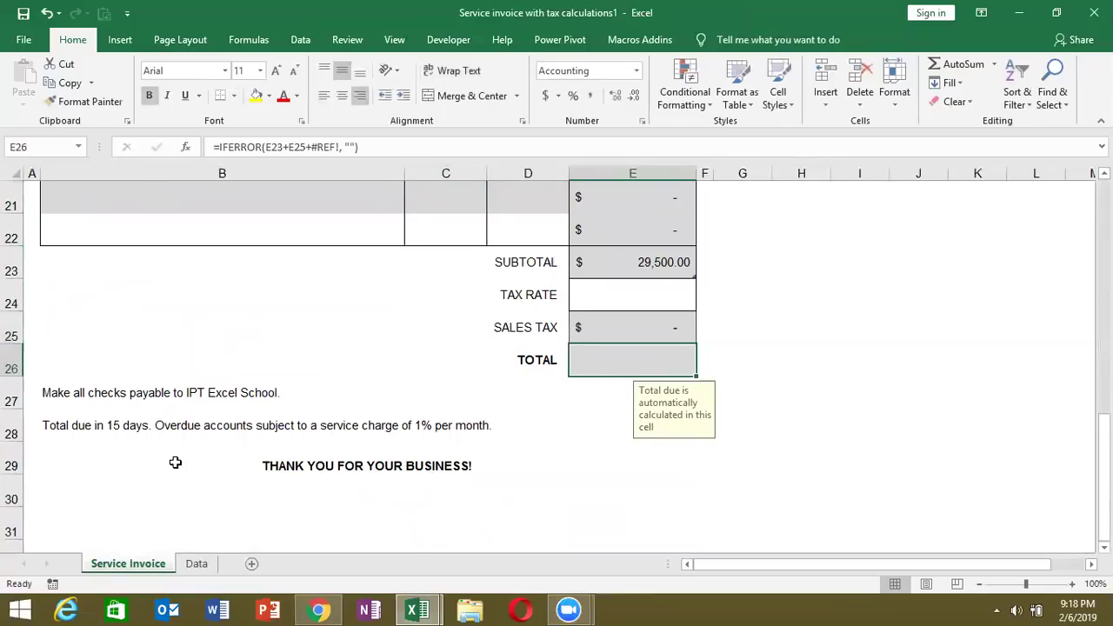
text(=)
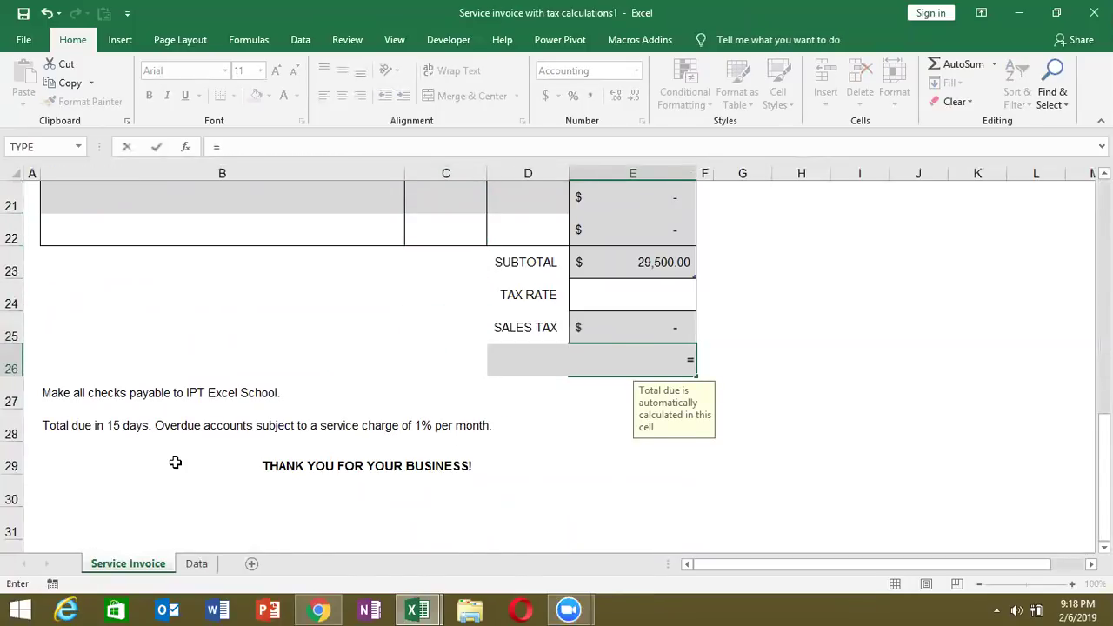
key(Escape)
key(Up)
key(Up)
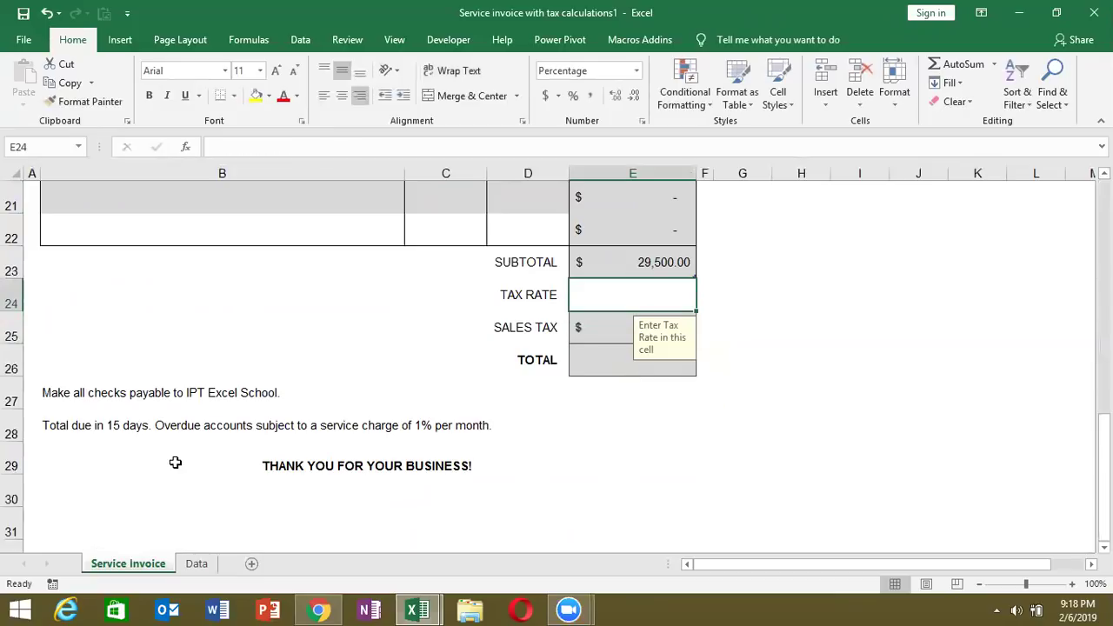
text(18)
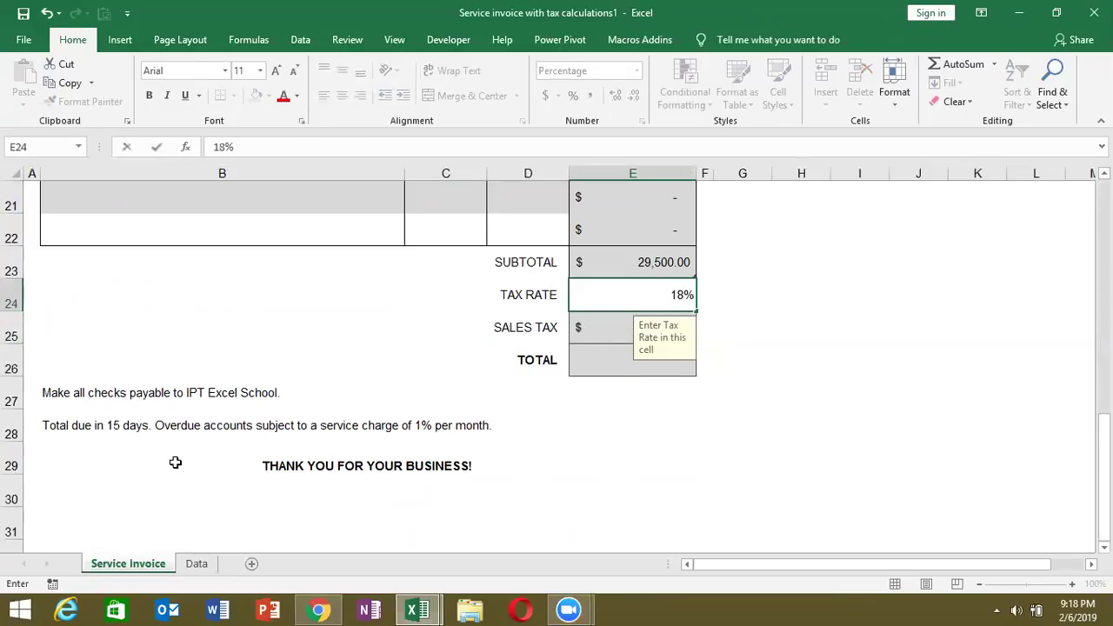
key(Return)
Check the $34,810.00 TOTAL in E26 and preview the one-page invoice for printing.
key(Return)
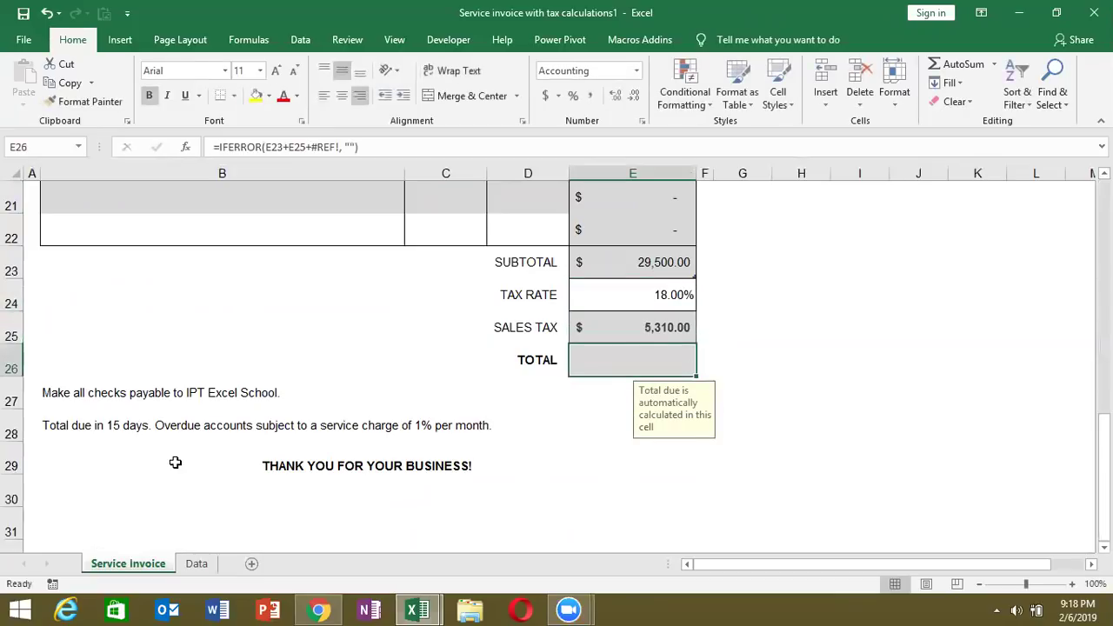
text(=)
key(Up)
key(Up)
key(Up)
text(+)
key(Up)
key(Return)
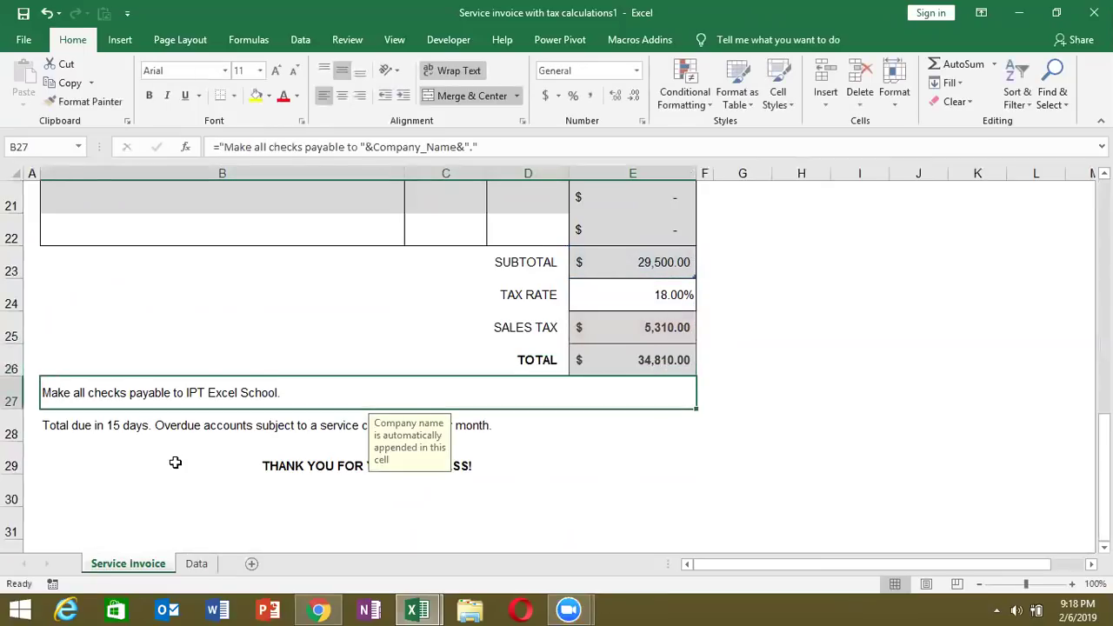
key(Up)
key(Left)
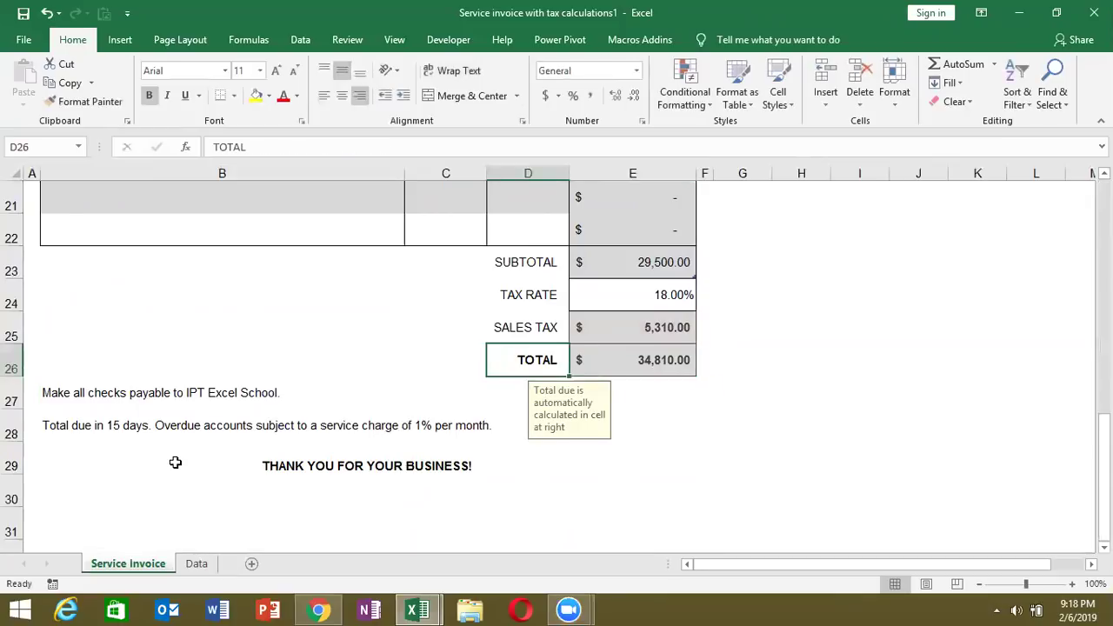
key(Left)
key(Left)
key(Left)
key(Up)
key(Up)
key(Up)
key(Up)
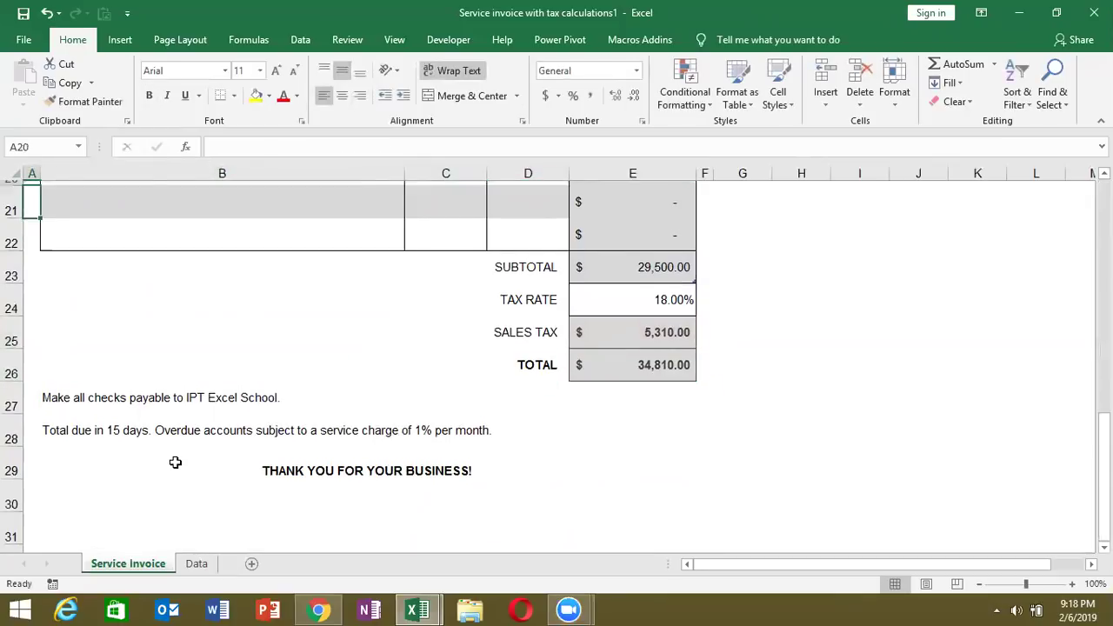
key(Down)
key(Down)
key(Down)
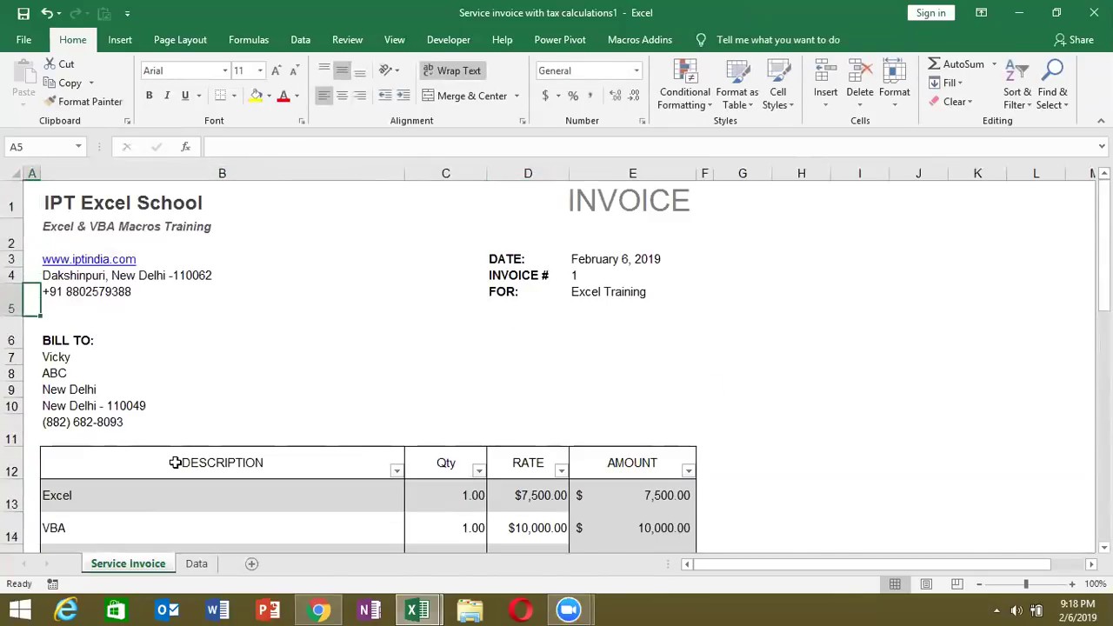
key(Down)
key(ctrl+p)
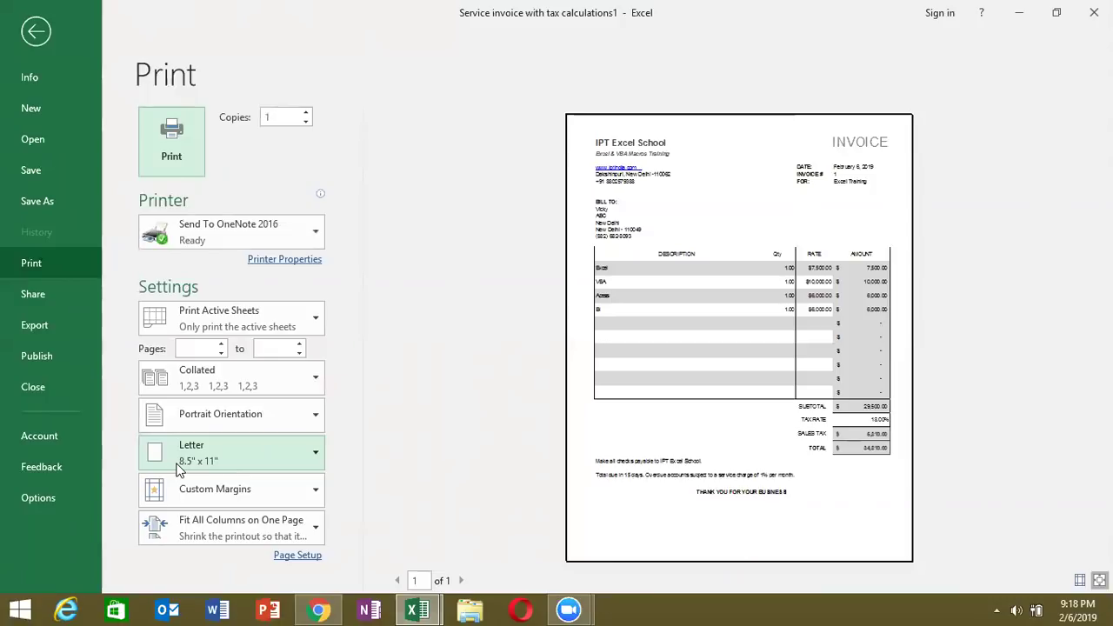
key(Escape)
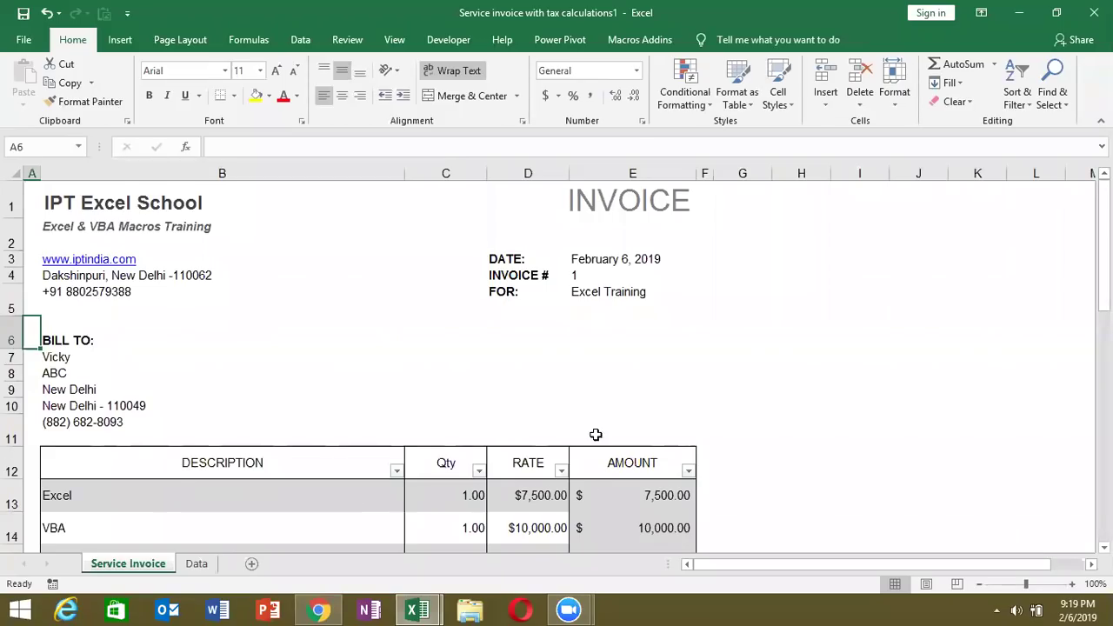
Enter invoice number 1 in A2 and today's date, 2/6/2019, in B2 of the Data sheet.
click(575, 277)
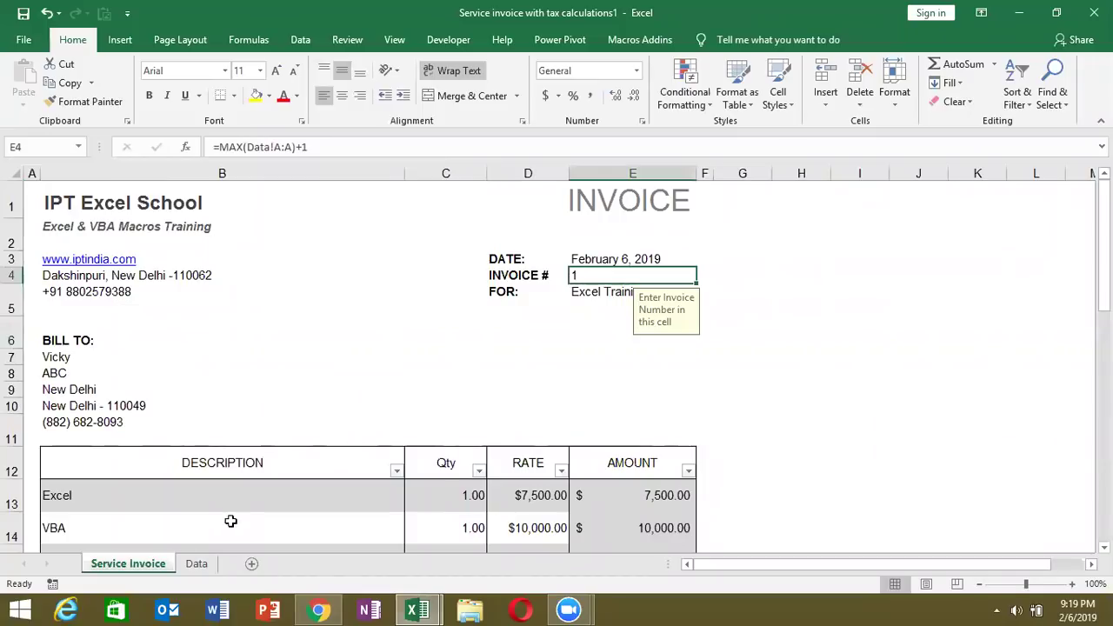
key(ctrl+c)
key(Escape)
click(202, 566)
click(49, 221)
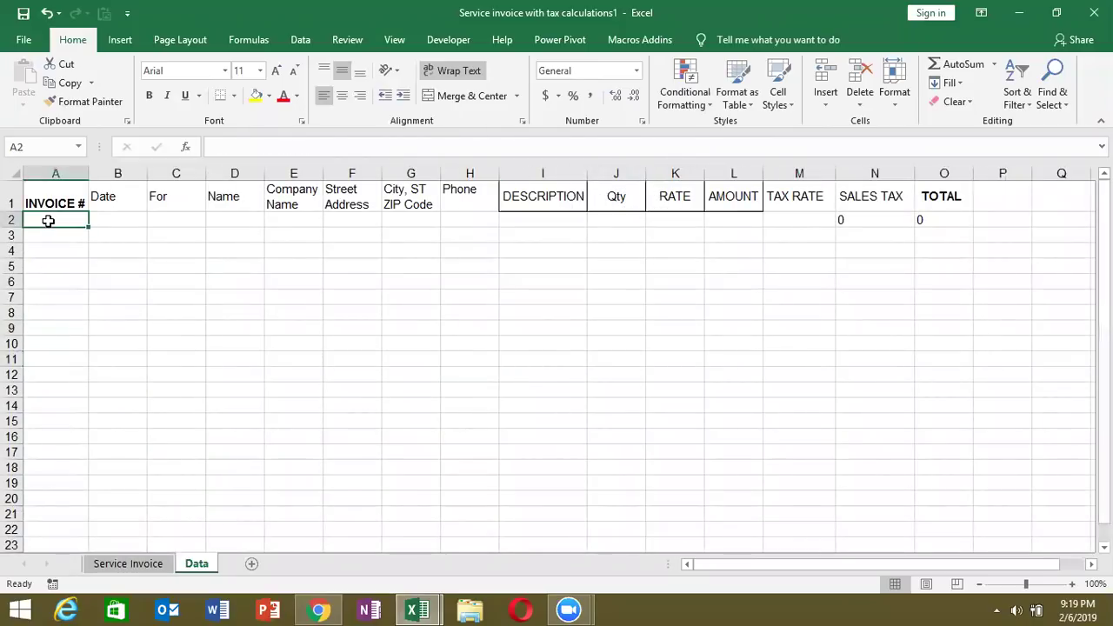
text(1)
key(Tab)
key(ctrl+semicolon)
key(Tab)
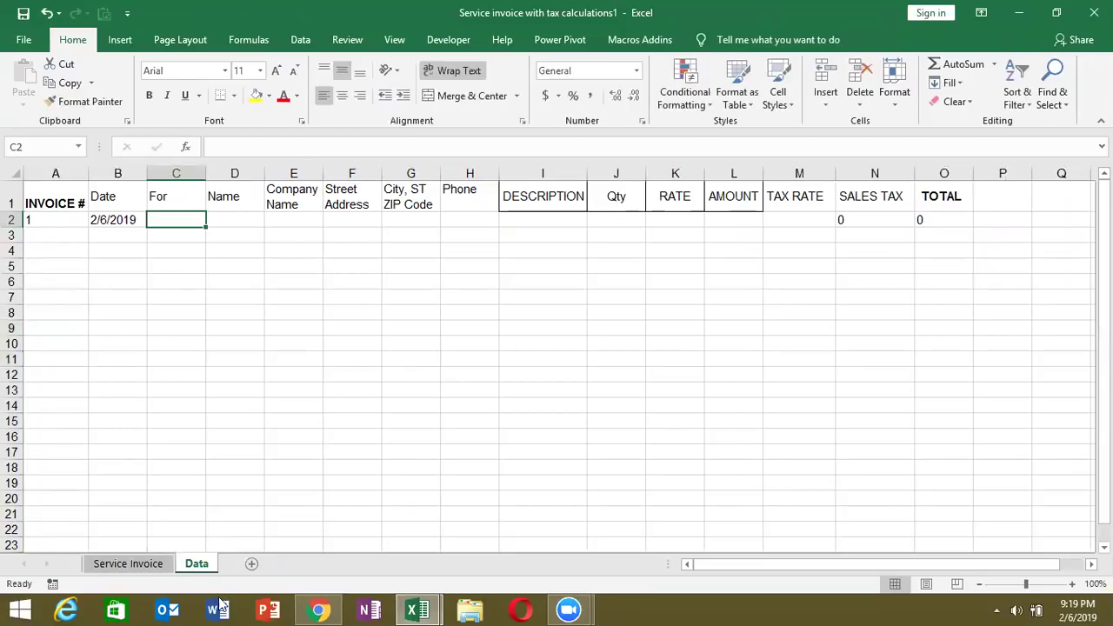
Copy 'Excel Training' into C2 under For and turn off its text wrapping.
click(164, 565)
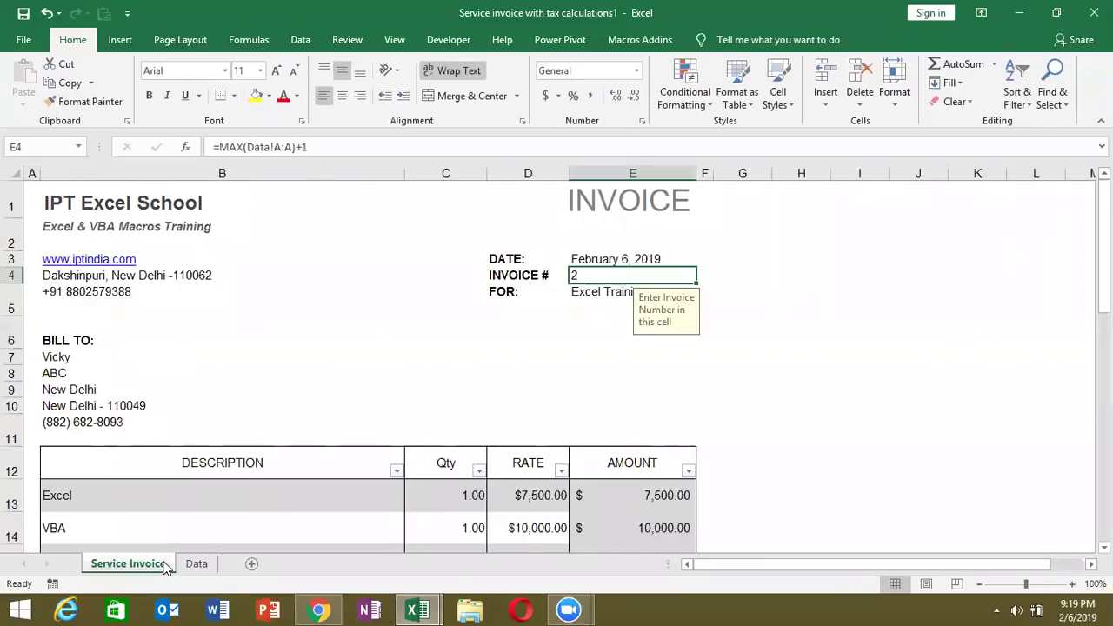
click(605, 296)
key(ctrl+c)
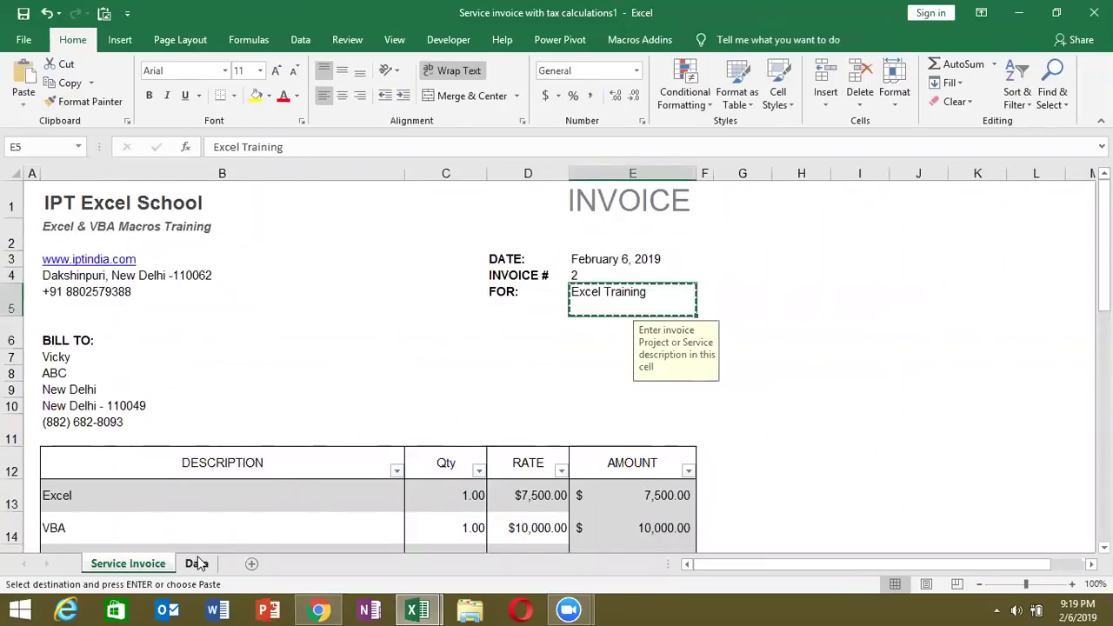
click(196, 563)
key(ctrl+v)
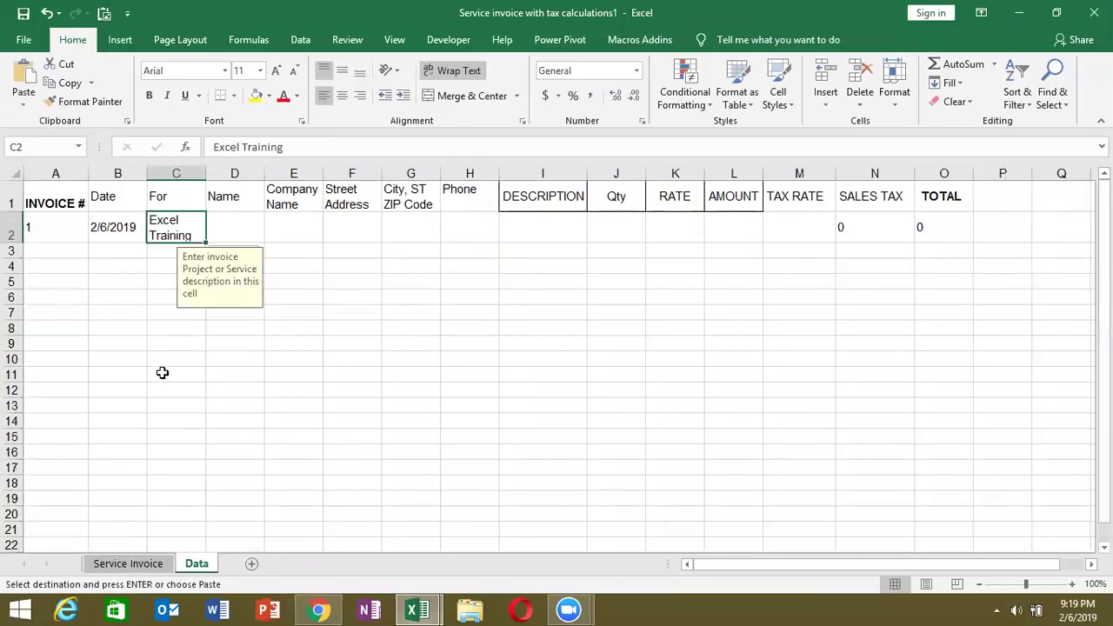
click(452, 70)
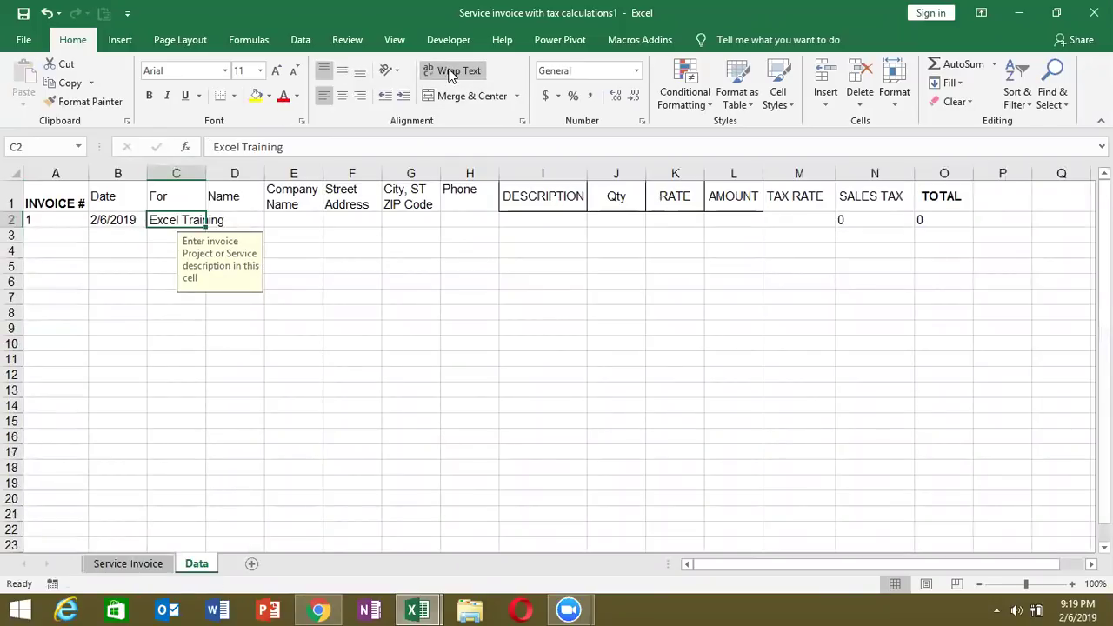
click(112, 563)
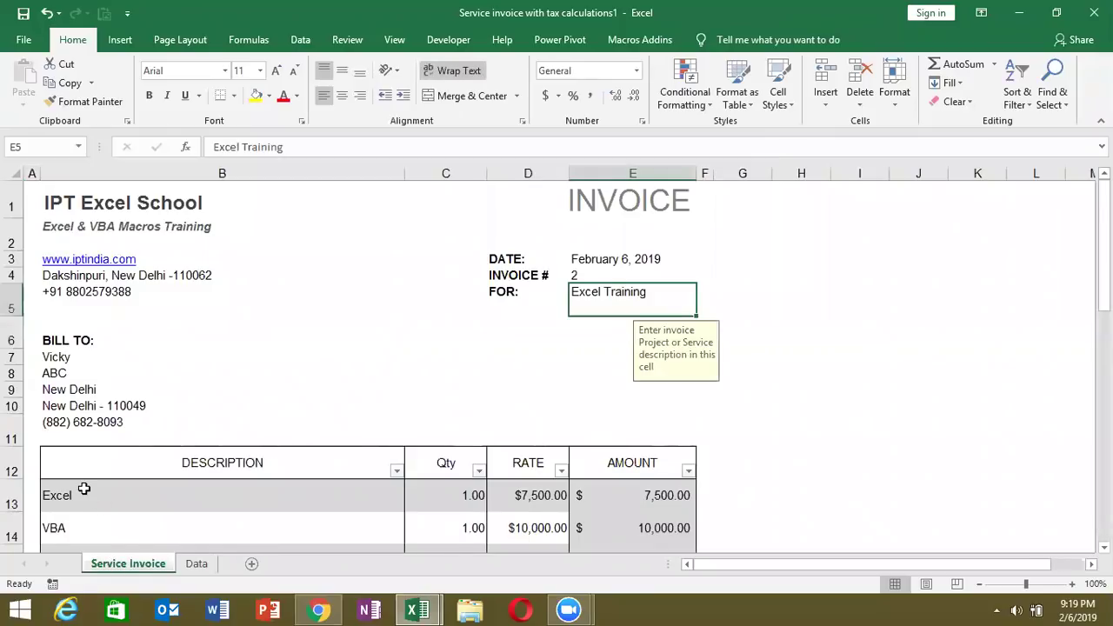
click(83, 490)
key(Left)
key(Up)
key(Up)
Copy the Bill To block B7:B11 and paste it transposed across D2:H2 on the Data sheet.
key(Up)
key(Up)
key(Up)
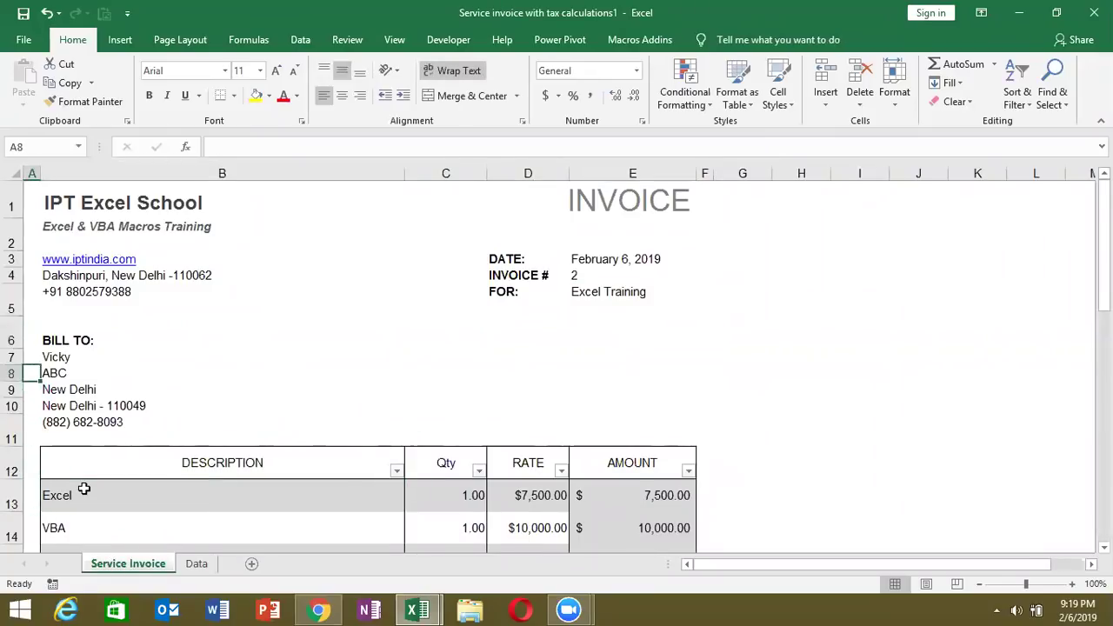
key(Up)
key(Right)
key(shift+Down)
key(shift+Down)
key(shift+Down)
key(shift+Down)
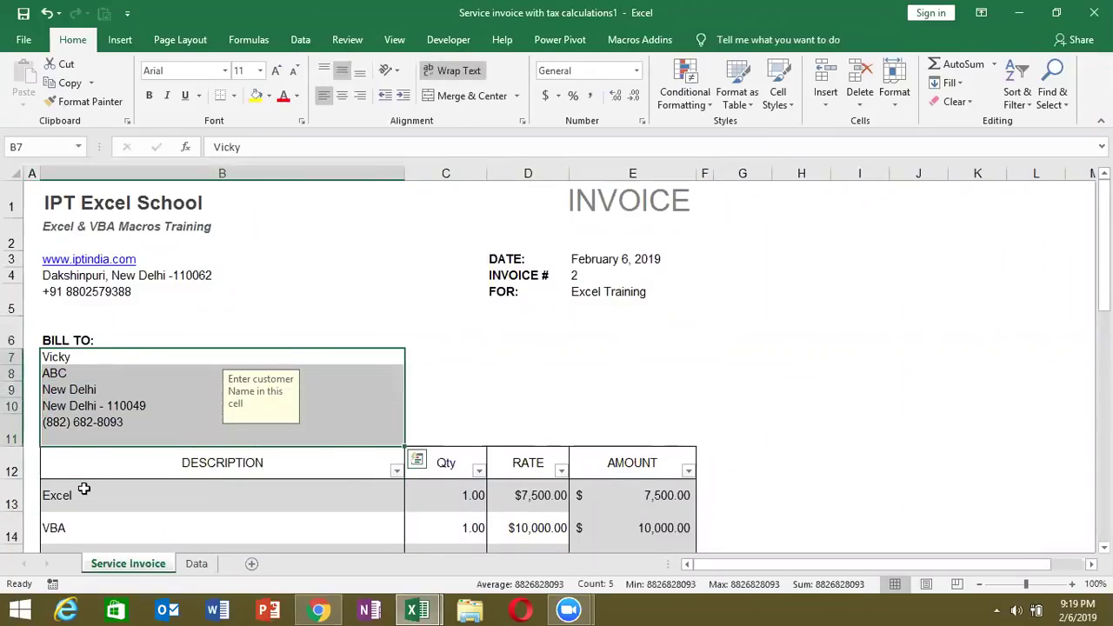
key(ctrl+c)
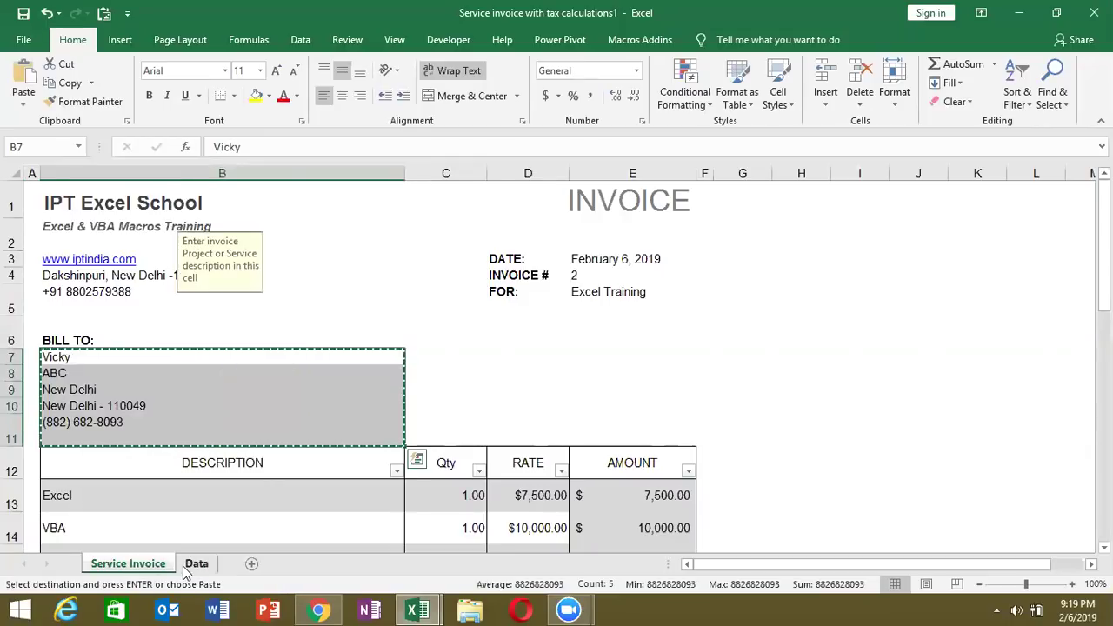
click(185, 565)
click(242, 219)
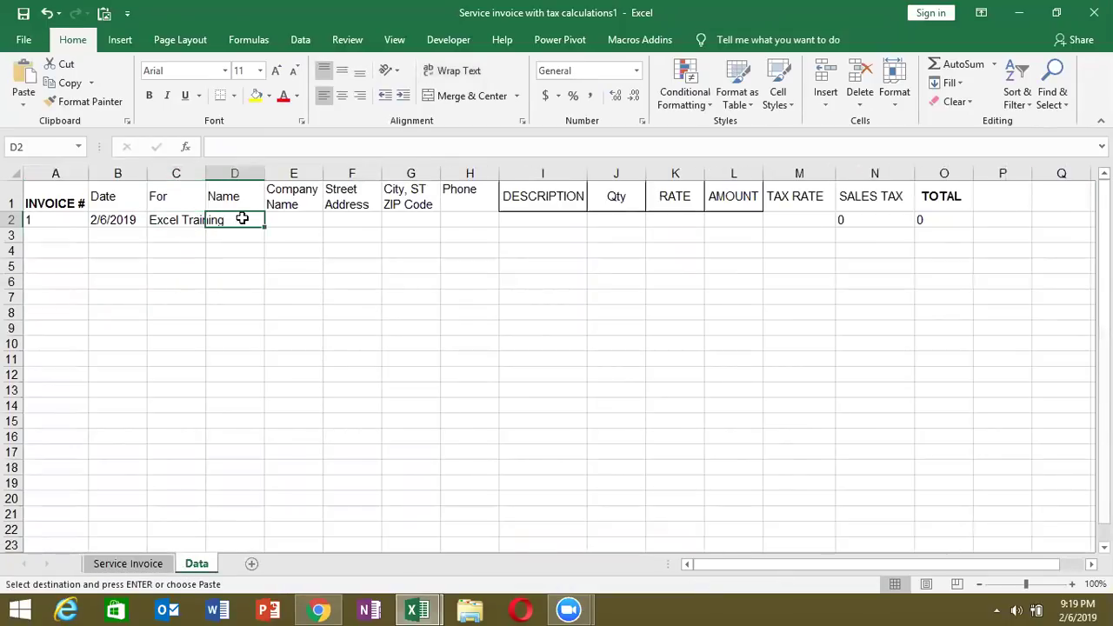
right_click(243, 220)
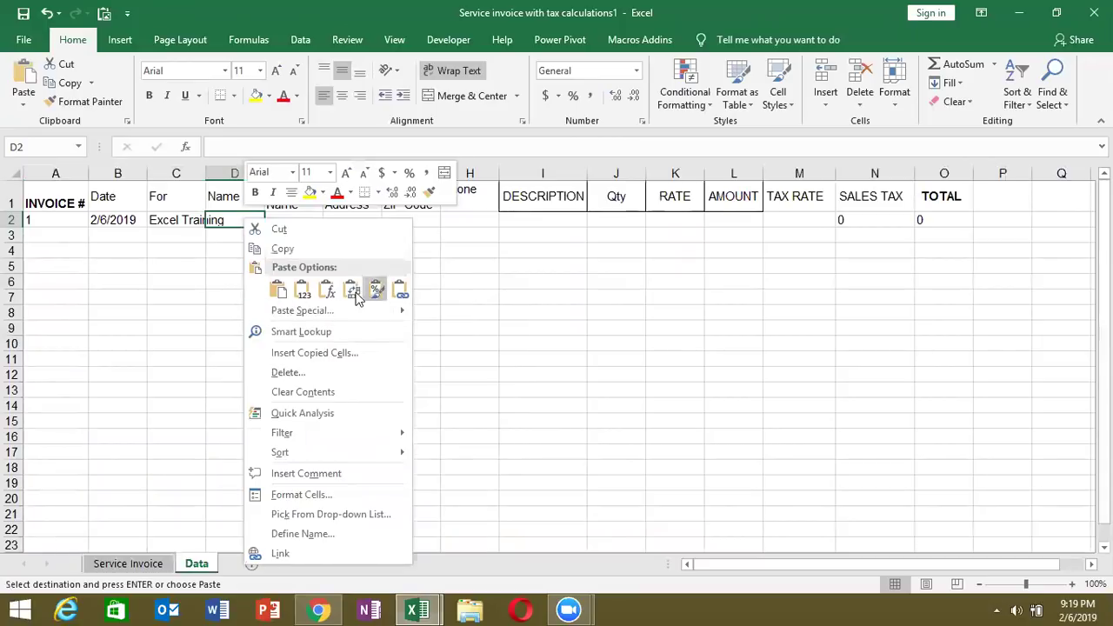
click(352, 291)
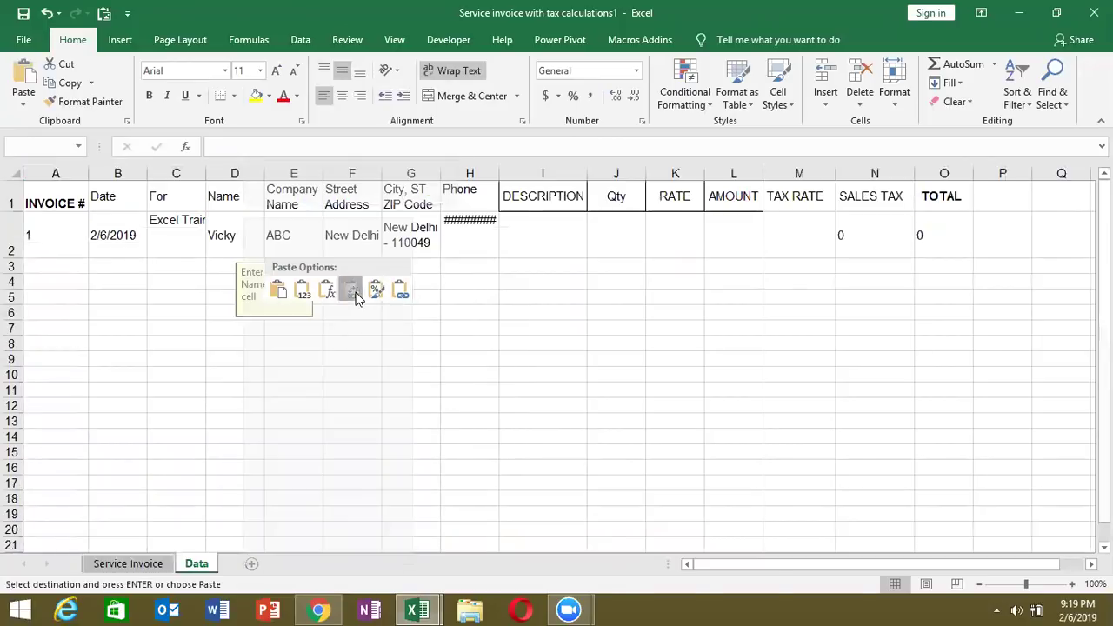
Autofit column H to show the full phone number, then select the four invoice line items.
double_click(498, 174)
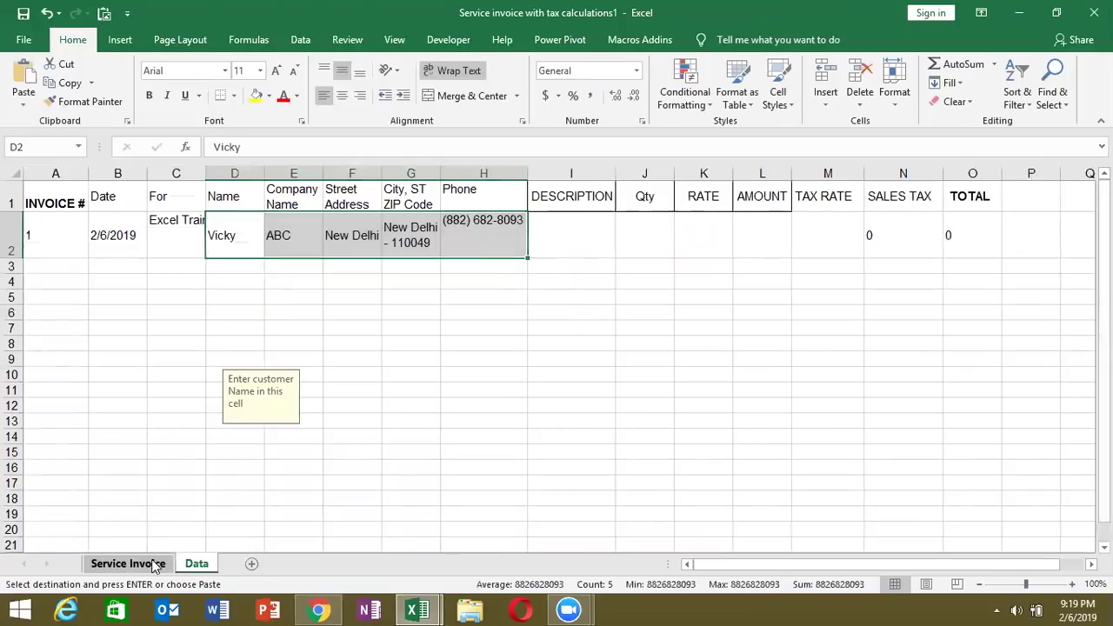
click(152, 564)
click(94, 491)
key(shift+Right)
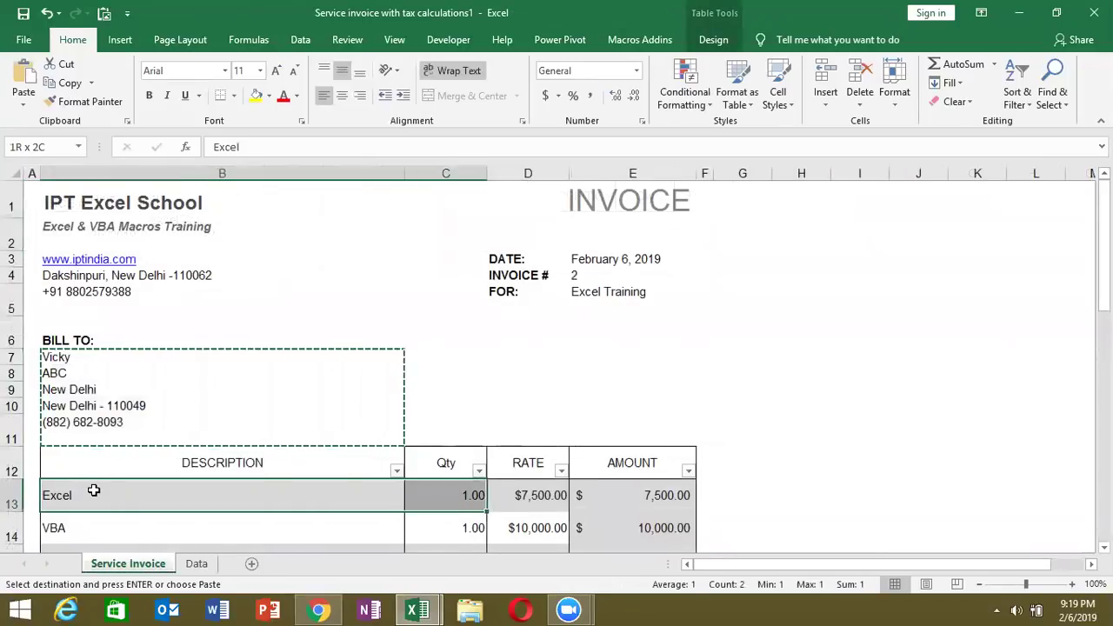
key(shift+Right)
key(shift+Right)
key(shift+Down)
key(shift+Down)
Paste line items B13:E16 as values into I2:L5 on the Data sheet, giving TOTAL 7500.
key(shift+Down)
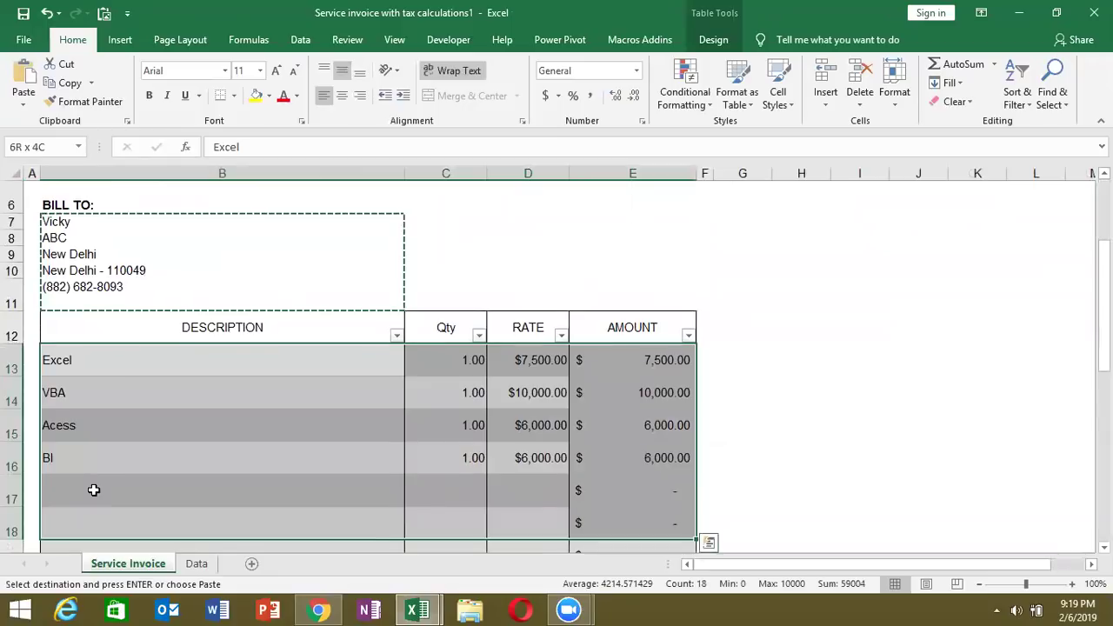
key(shift+Up)
key(shift+Down)
key(ctrl+c)
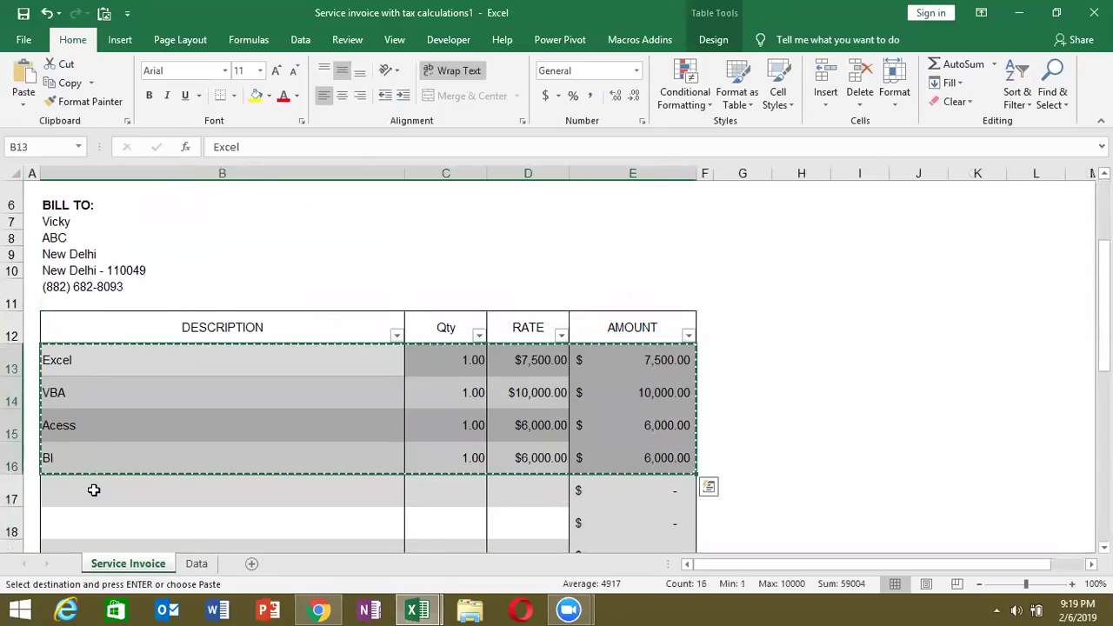
click(194, 564)
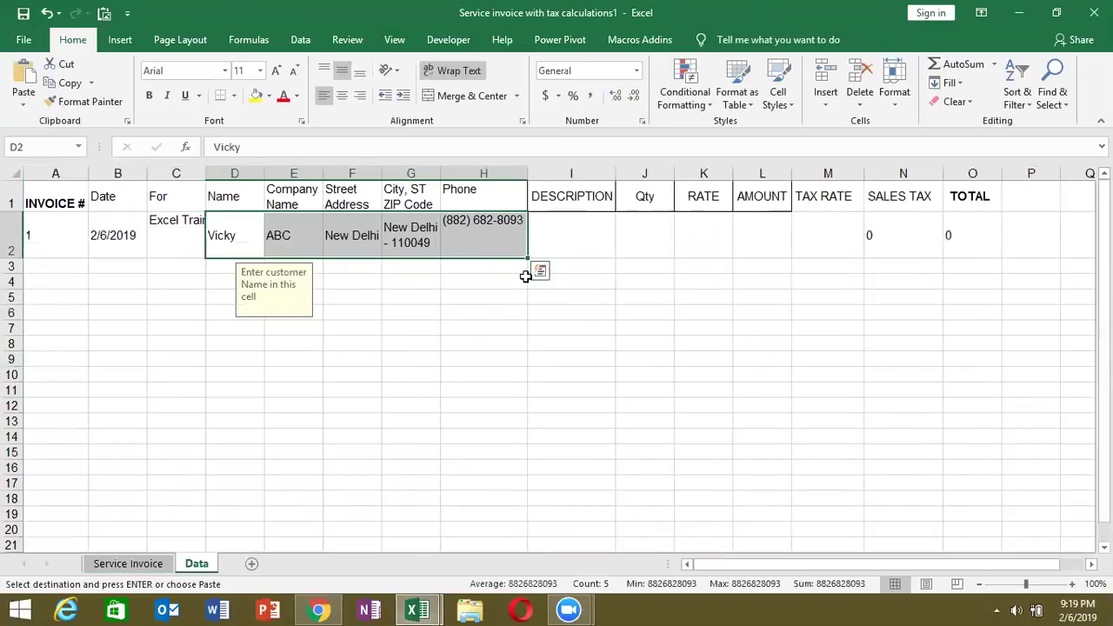
click(562, 234)
click(26, 106)
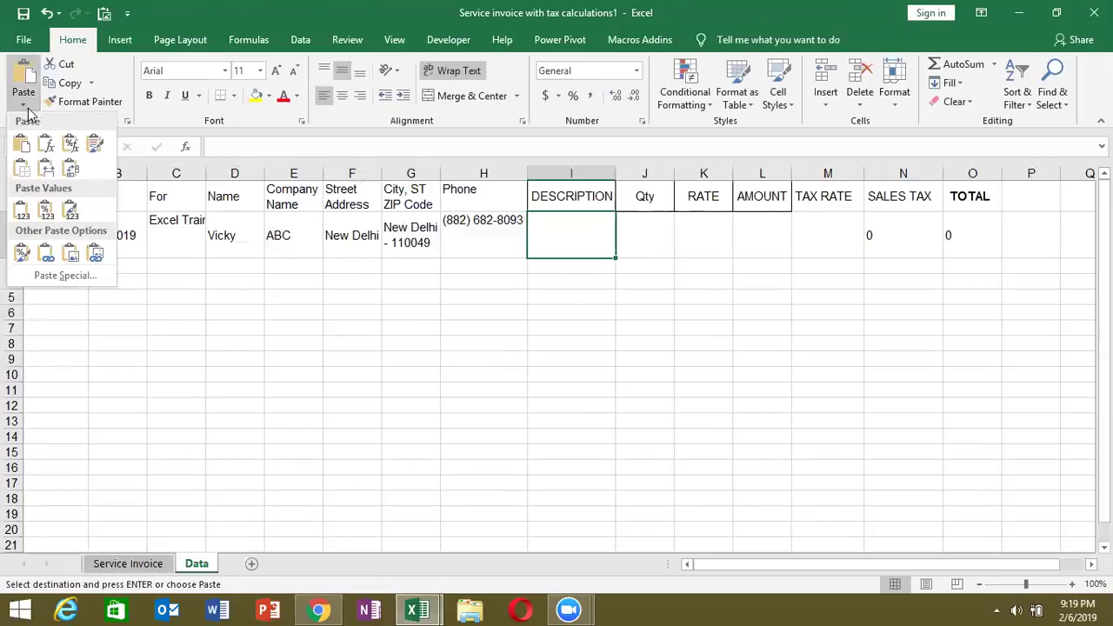
click(23, 209)
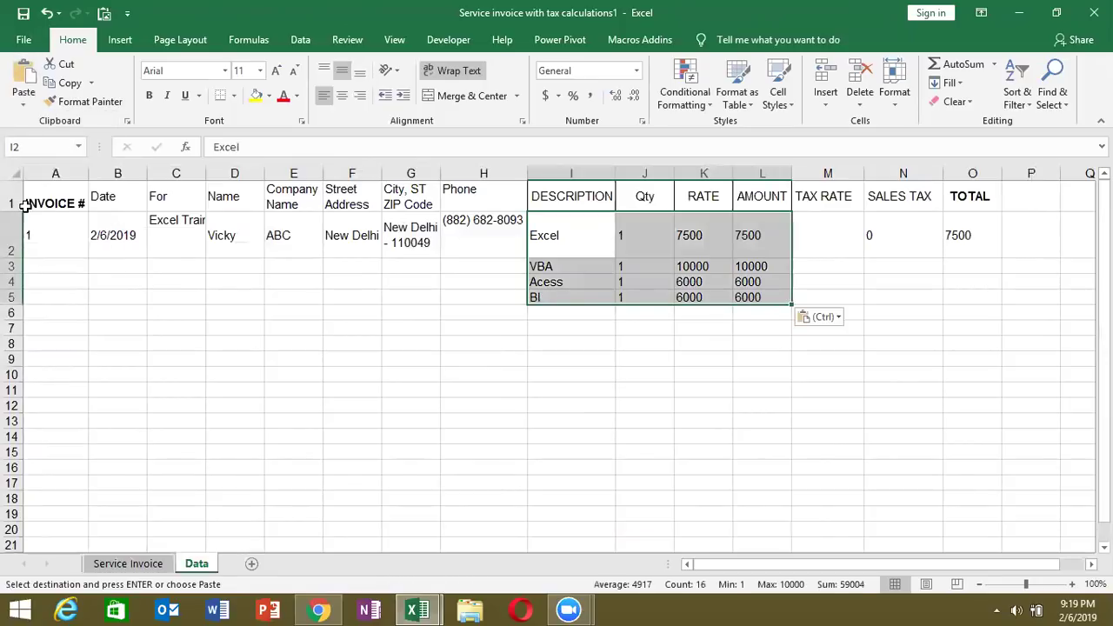
click(504, 310)
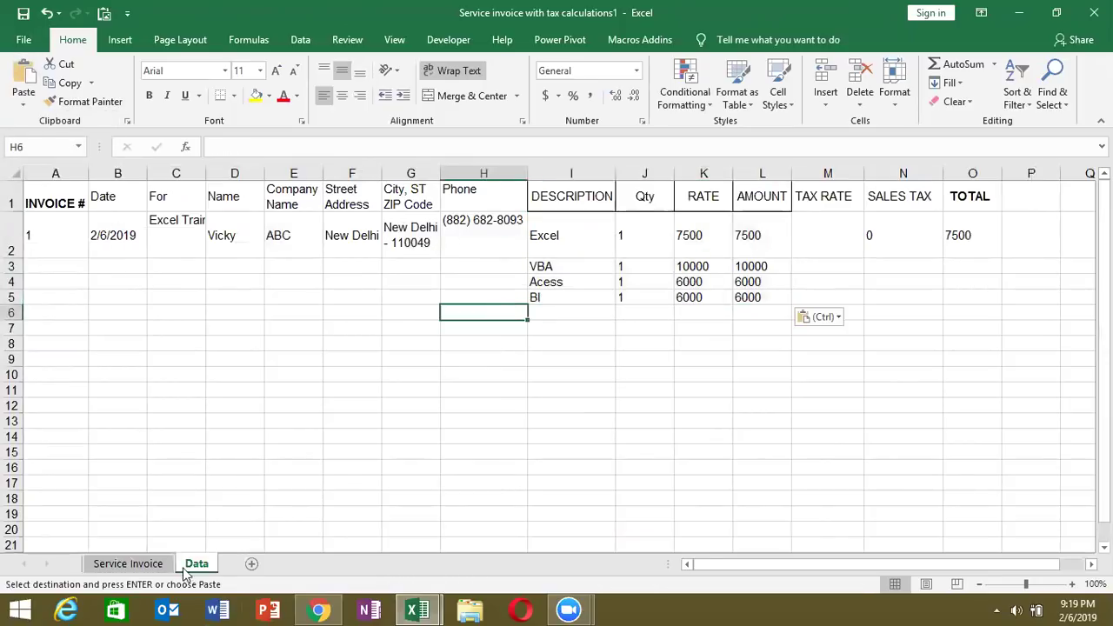
click(147, 566)
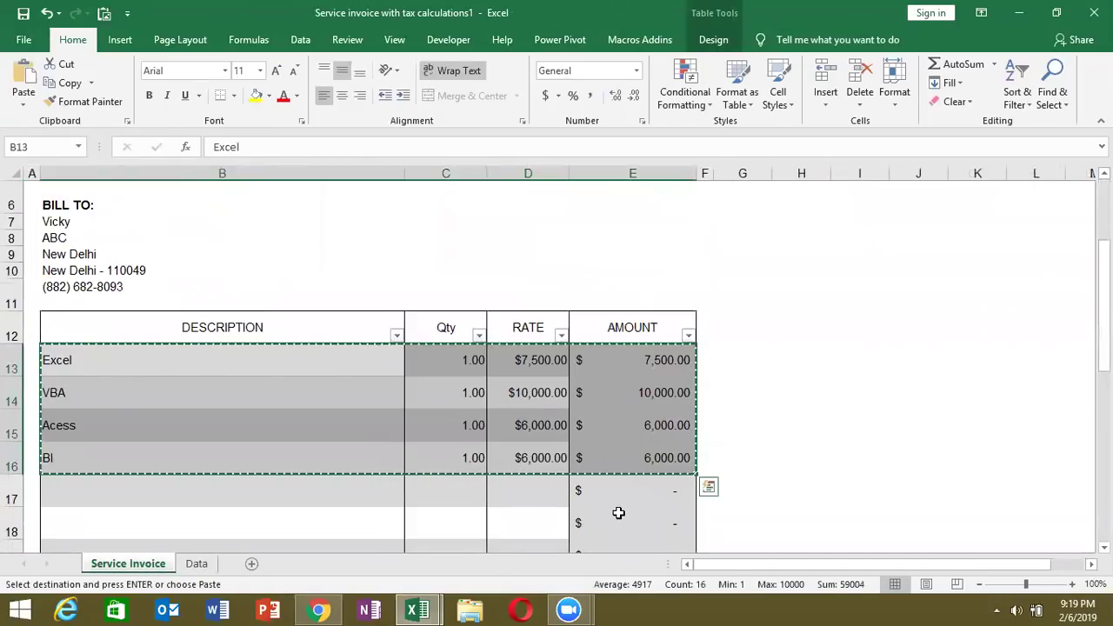
key(Down)
key(Down)
key(Down)
key(Down)
key(Down)
key(Down)
key(Down)
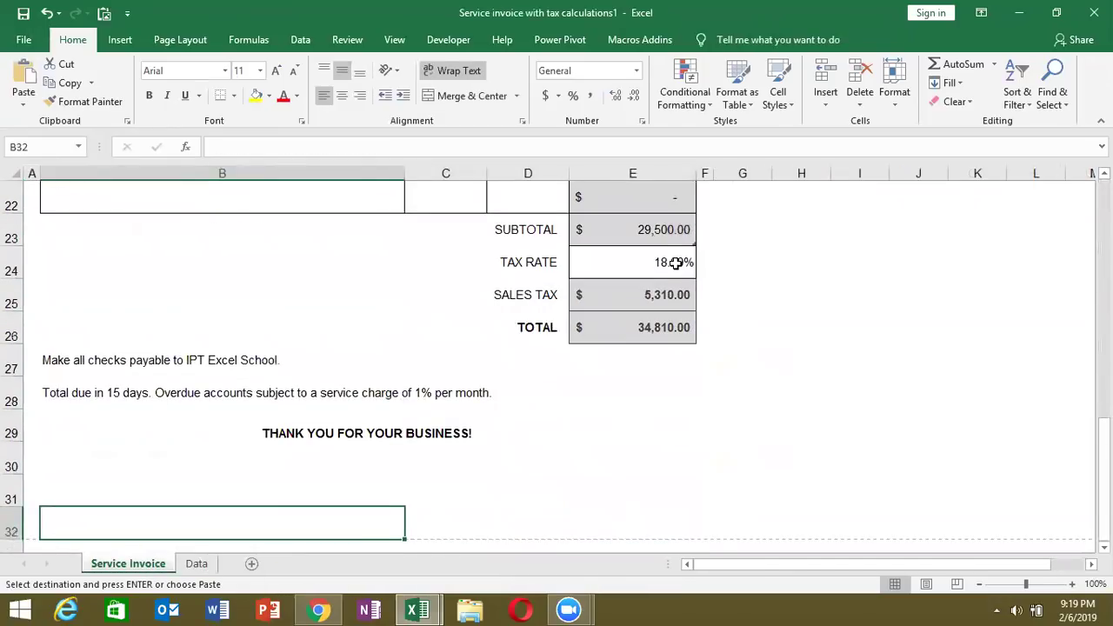
Paste the 18% tax rate from E24 into M2:M5 and fill the sales tax and total formulas down N2:O5.
click(676, 262)
key(ctrl+c)
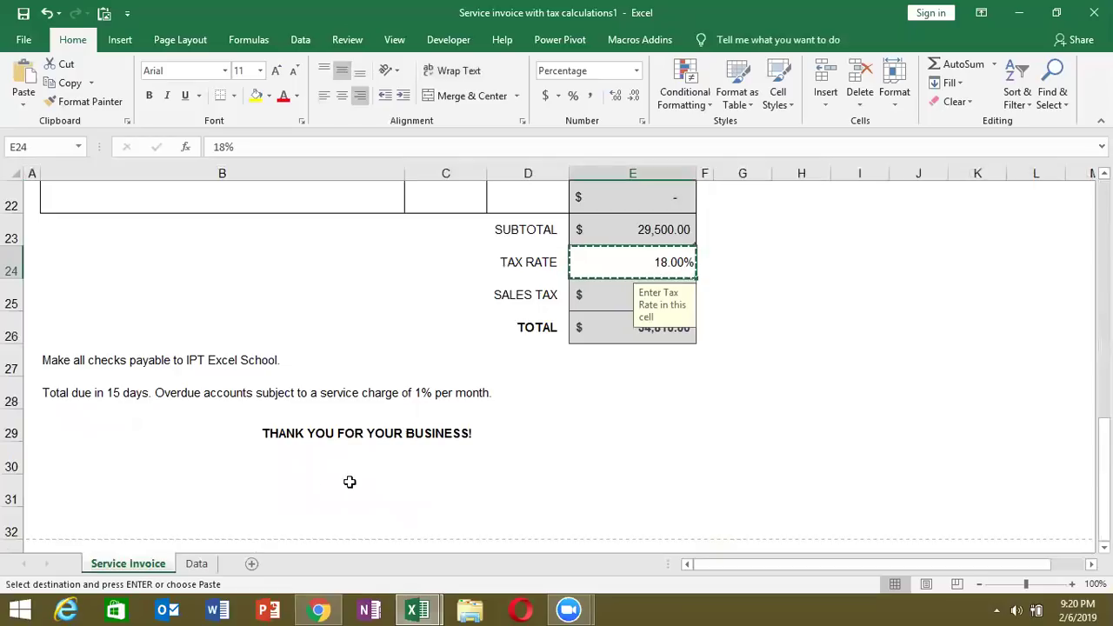
click(197, 563)
click(819, 239)
key(shift+Down)
key(shift+Down)
key(shift+Down)
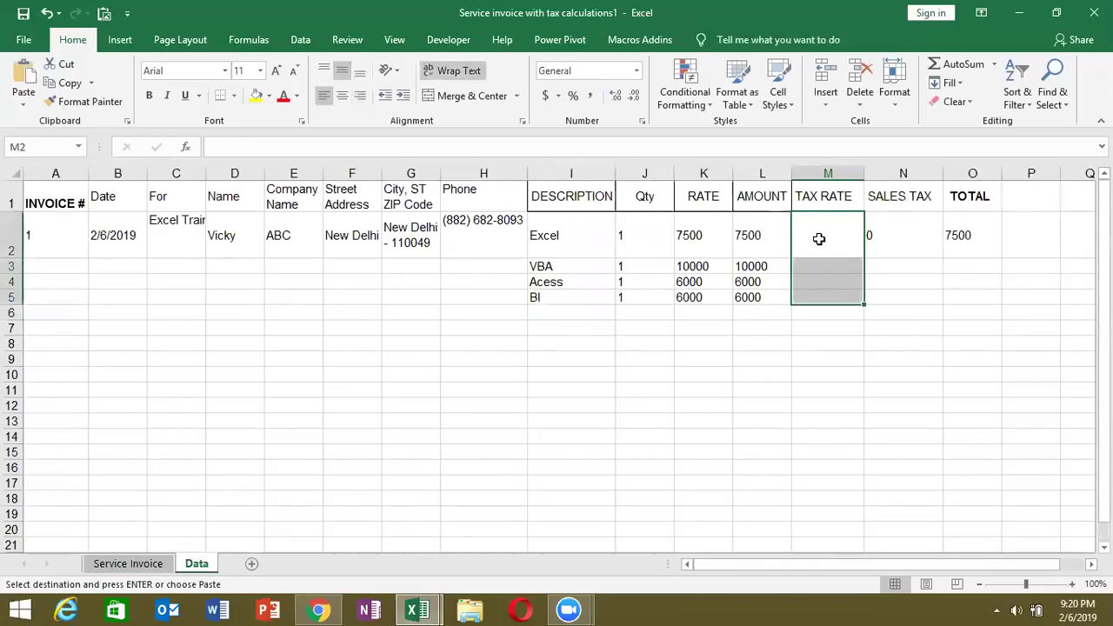
key(ctrl+v)
key(Right)
key(shift+Right)
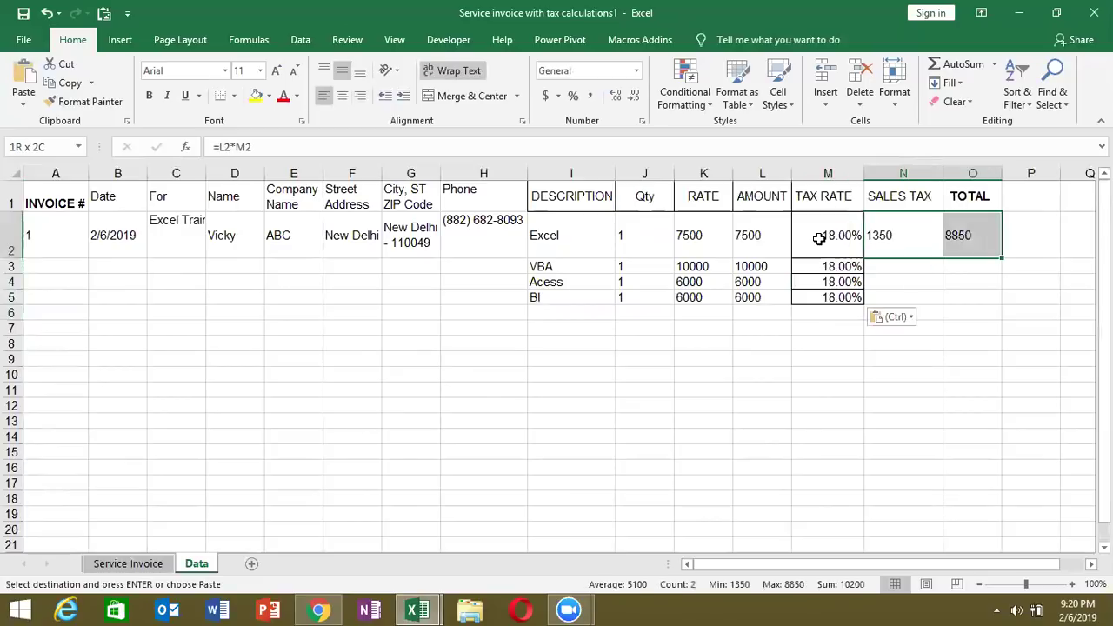
key(shift+Down)
key(shift+Down)
key(shift+Down)
key(Return)
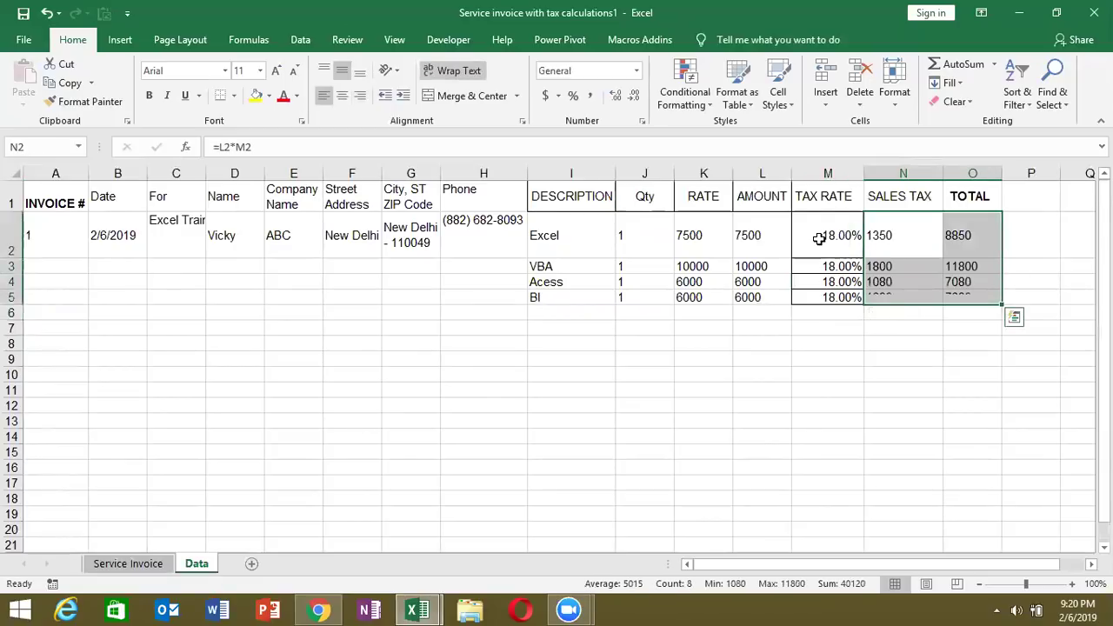
Extend the sales tax and total formulas further down columns N and O.
key(Down)
key(Up)
key(Up)
key(Down)
key(Down)
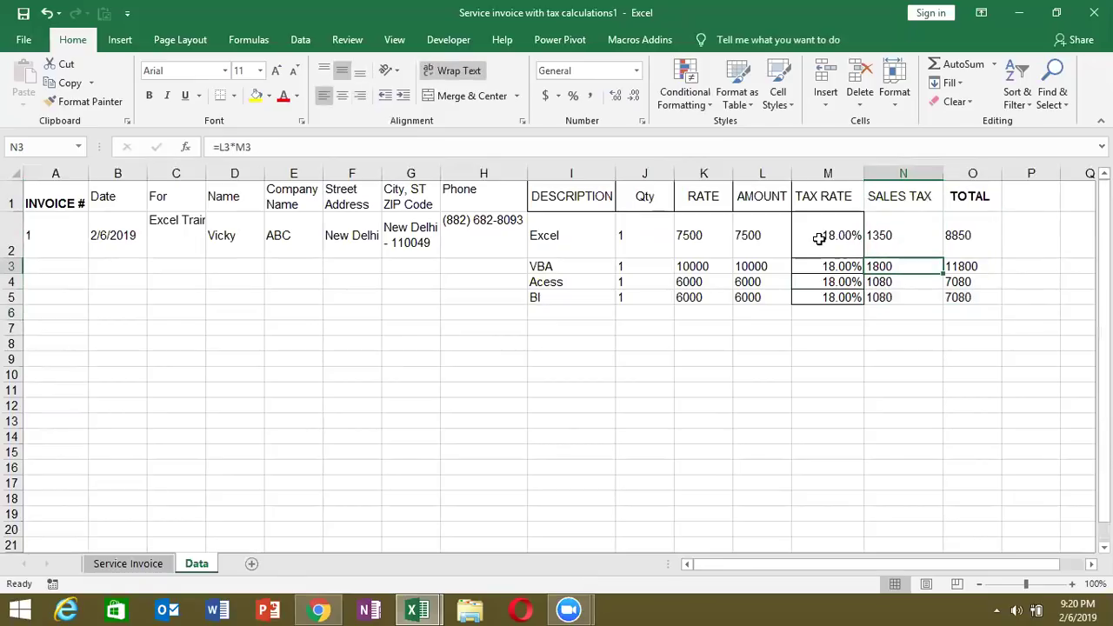
key(Down)
key(Down)
key(shift+Right)
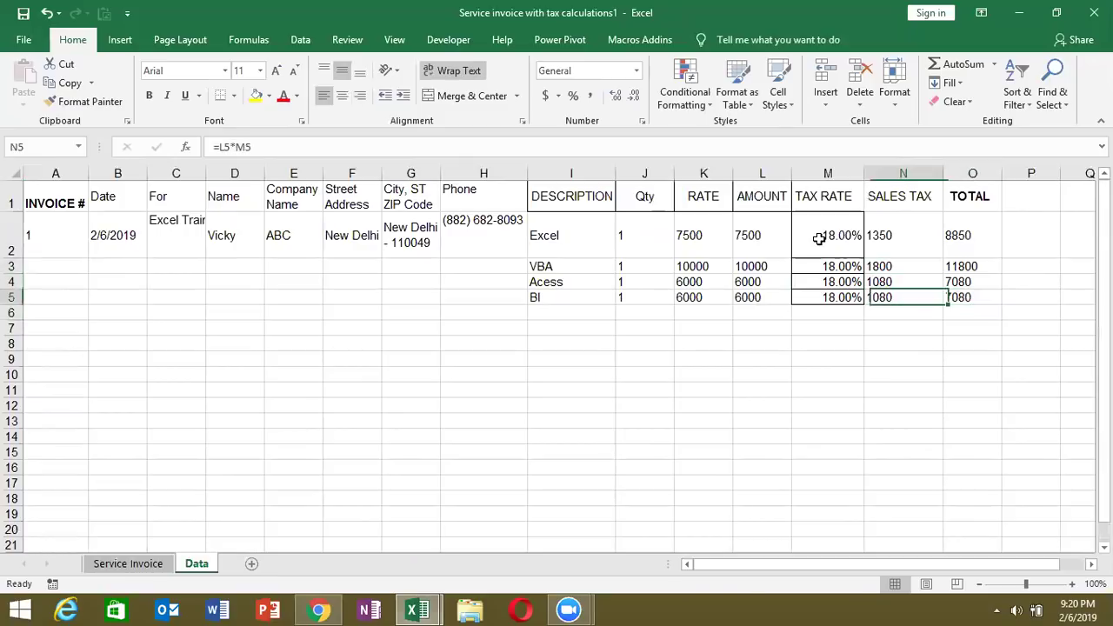
key(shift+Down)
key(shift+Down)
key(shift+Down)
key(shift+Down)
key(shift+Down)
key(shift+Down)
key(shift+Down)
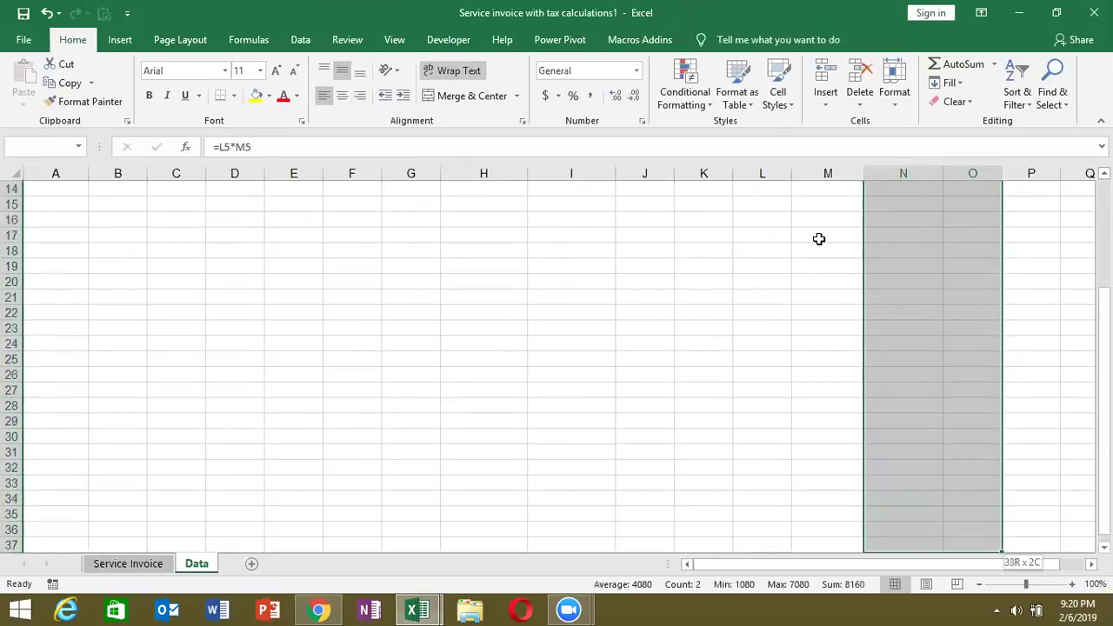
key(ctrl+Up)
key(Down)
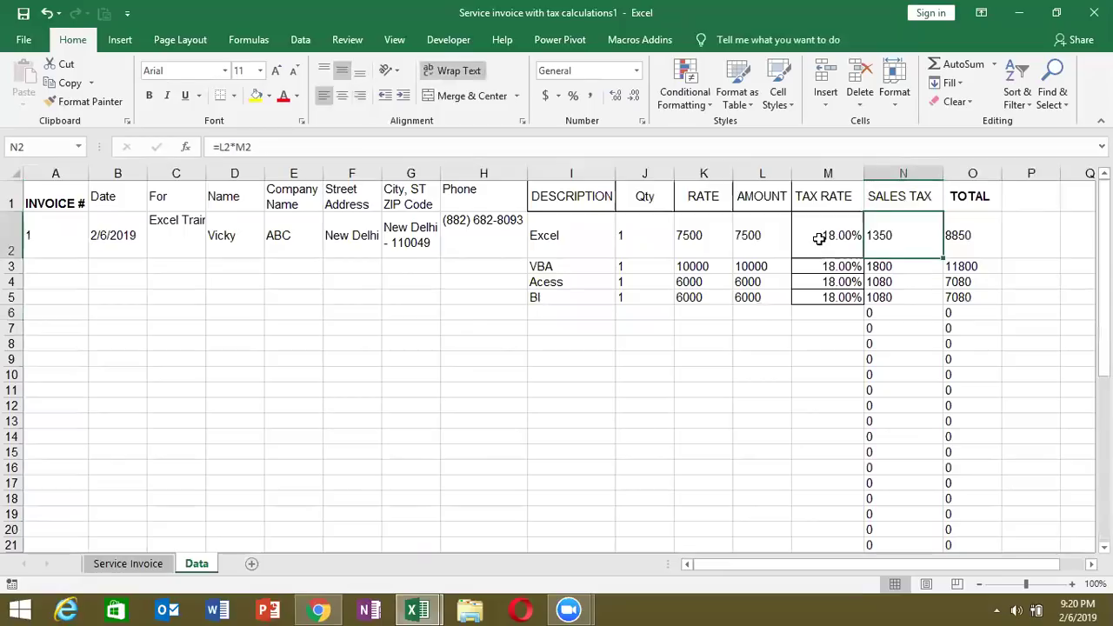
Clear the extra tax rates in M3:M5, leaving 18% in M2 for sales tax 1350 and total 8850.
key(Left)
key(shift+Down)
key(shift+Up)
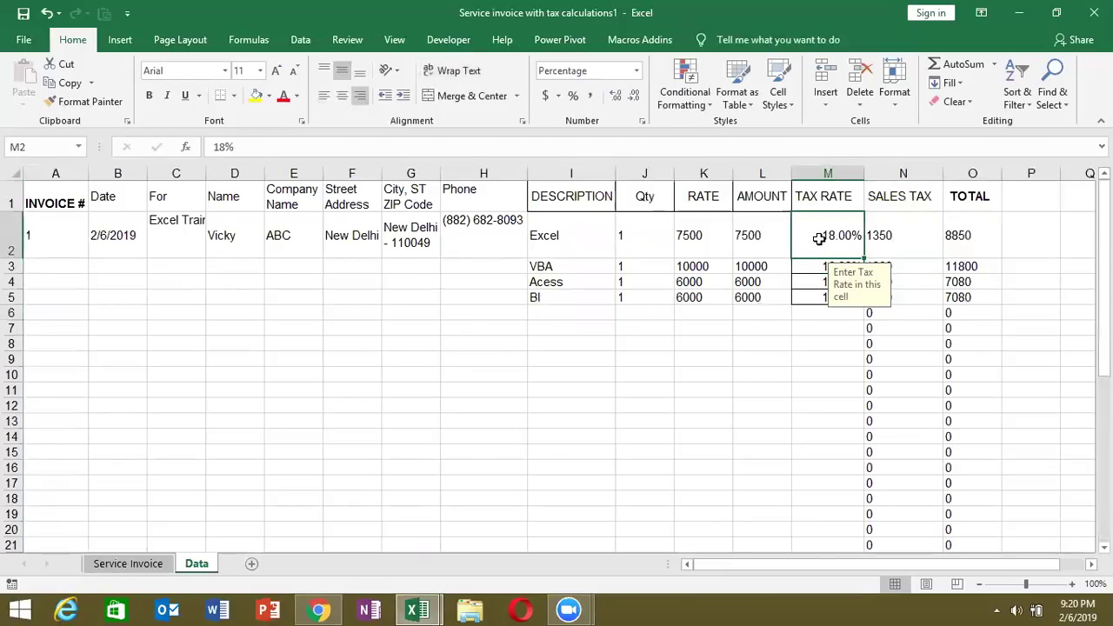
key(Left)
key(Left)
key(Left)
key(Left)
key(Left)
key(Left)
key(Left)
key(Right)
key(Right)
key(Right)
key(Right)
key(Right)
key(Down)
key(shift+Down)
key(shift+Down)
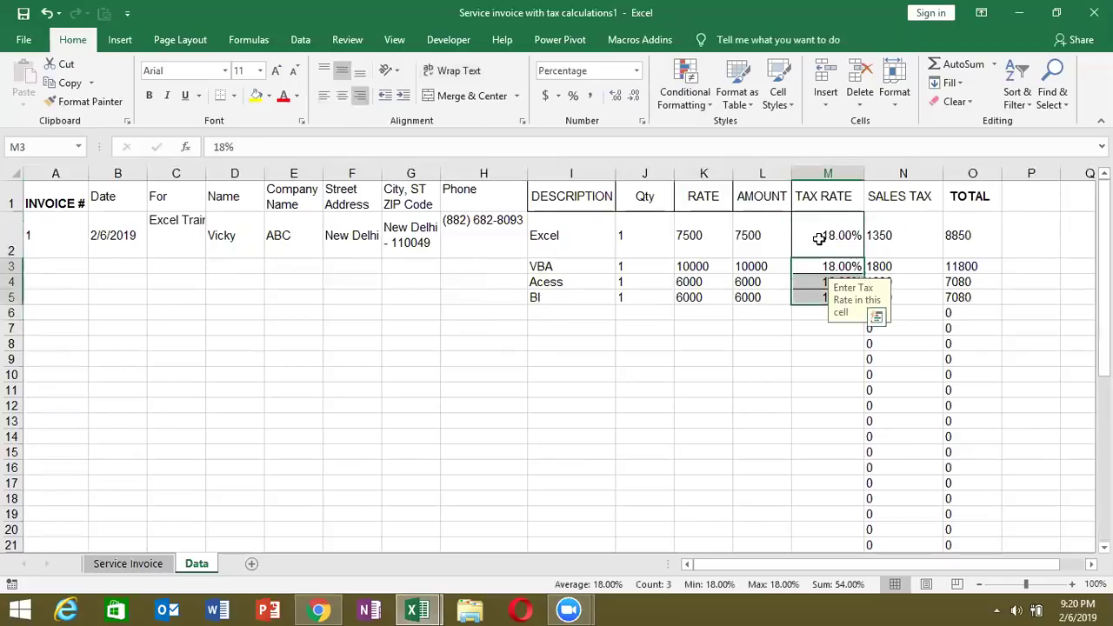
key(Delete)
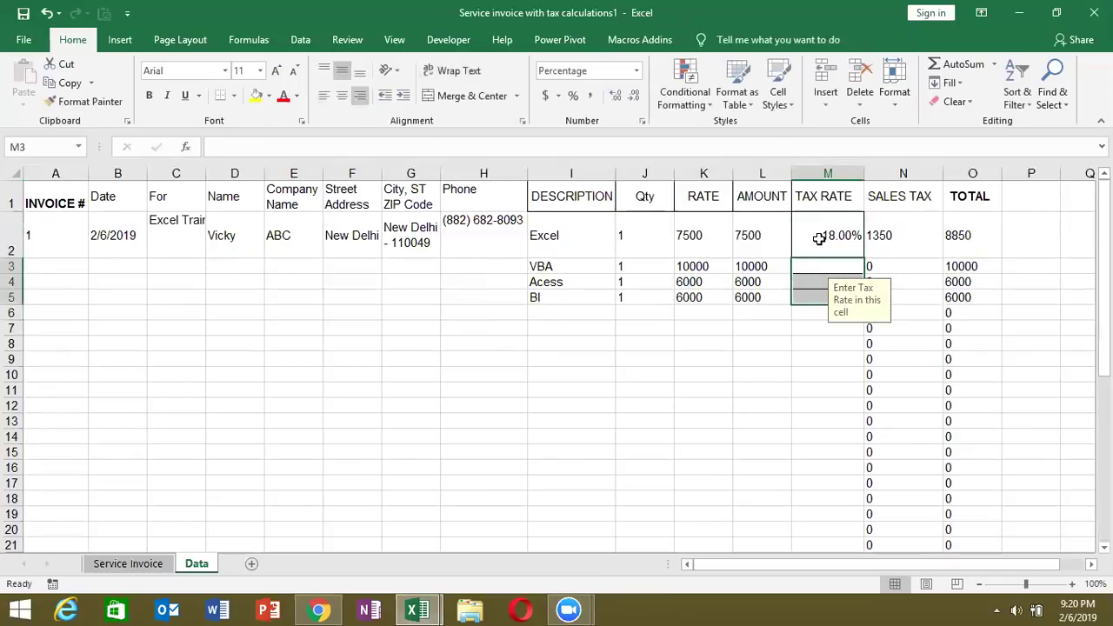
key(Up)
key(Left)
key(Left)
key(Left)
key(Left)
key(Left)
key(Left)
key(Left)
key(Right)
key(Right)
key(Right)
key(Down)
key(Right)
key(Left)
key(Down)
key(Down)
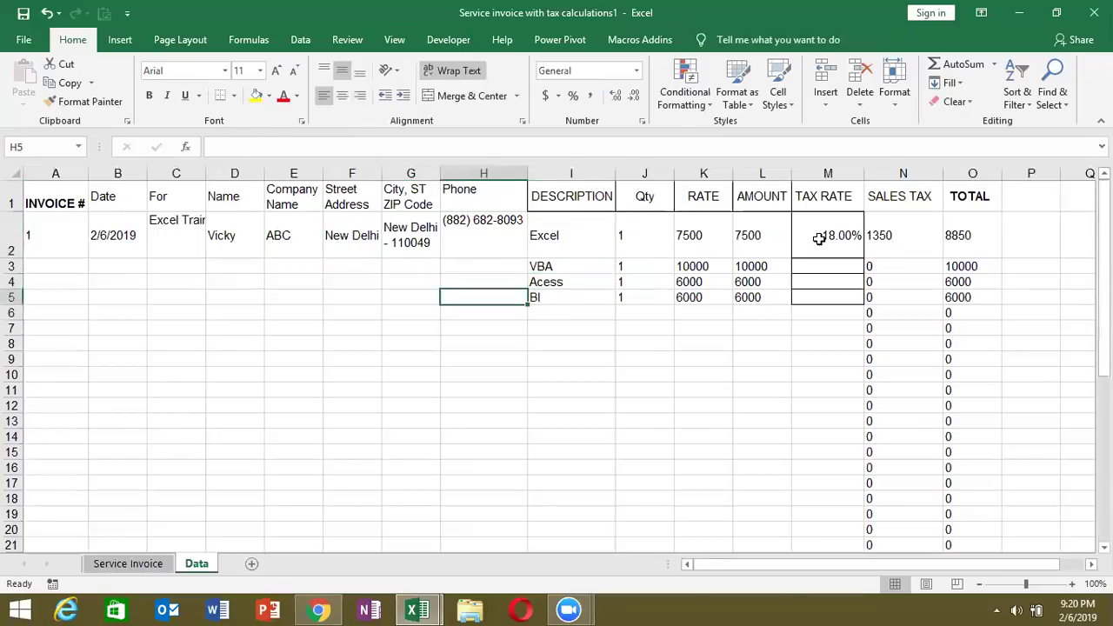
Fill invoice 1 and the customer details from row 2 down into rows 3–5.
key(shift+Left)
key(shift+Left)
key(shift+Left)
key(shift+Left)
key(shift+Left)
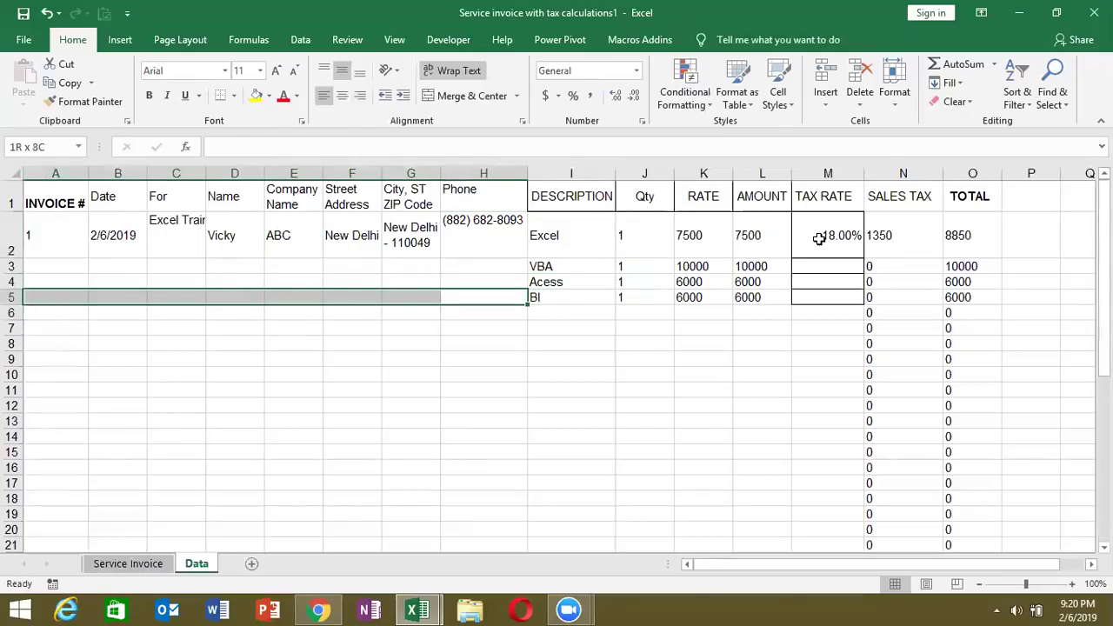
key(shift+Up)
key(shift+Up)
key(shift+Up)
key(shift+Up)
key(shift+Down)
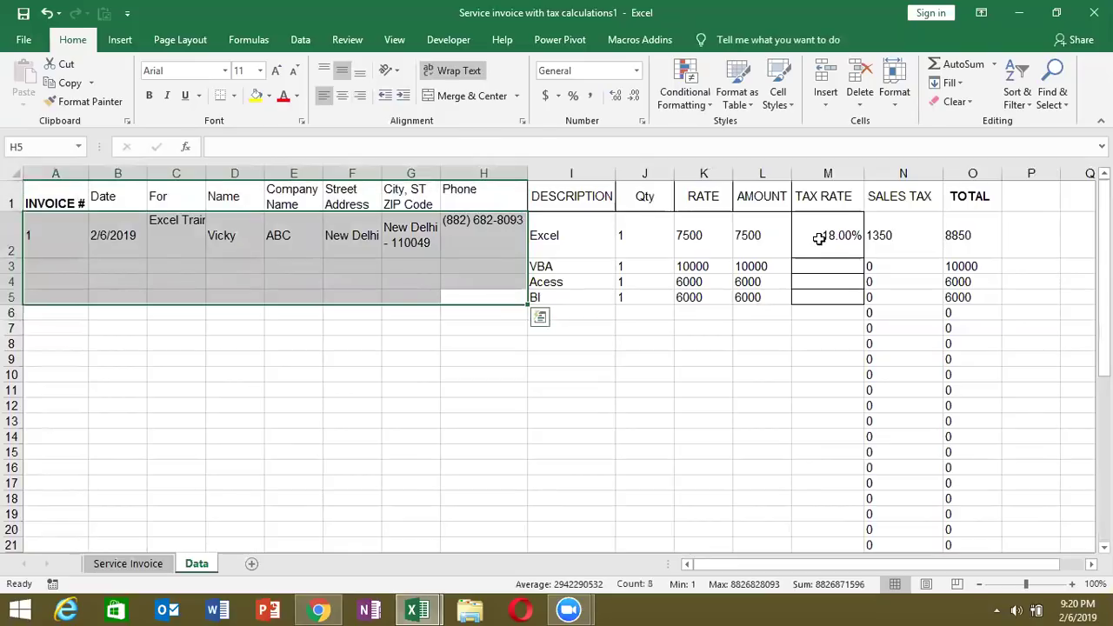
key(ctrl+d)
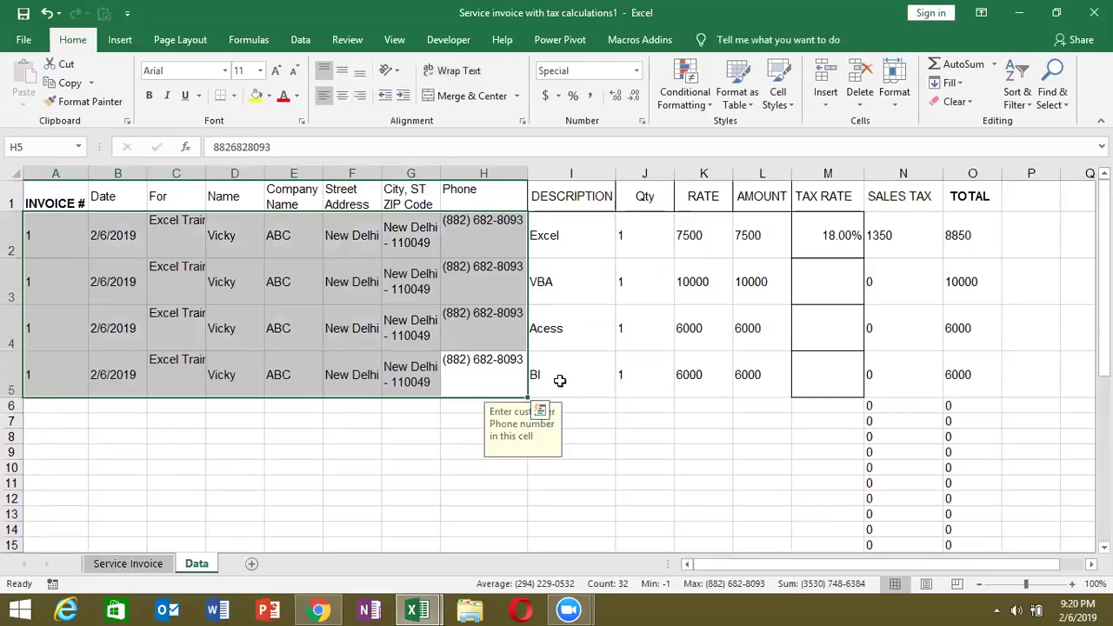
Fill 18% down M2:M5 so rows 3–5 total 11800, 7080 and 7080, then return to Service Invoice.
click(564, 380)
click(636, 387)
click(722, 386)
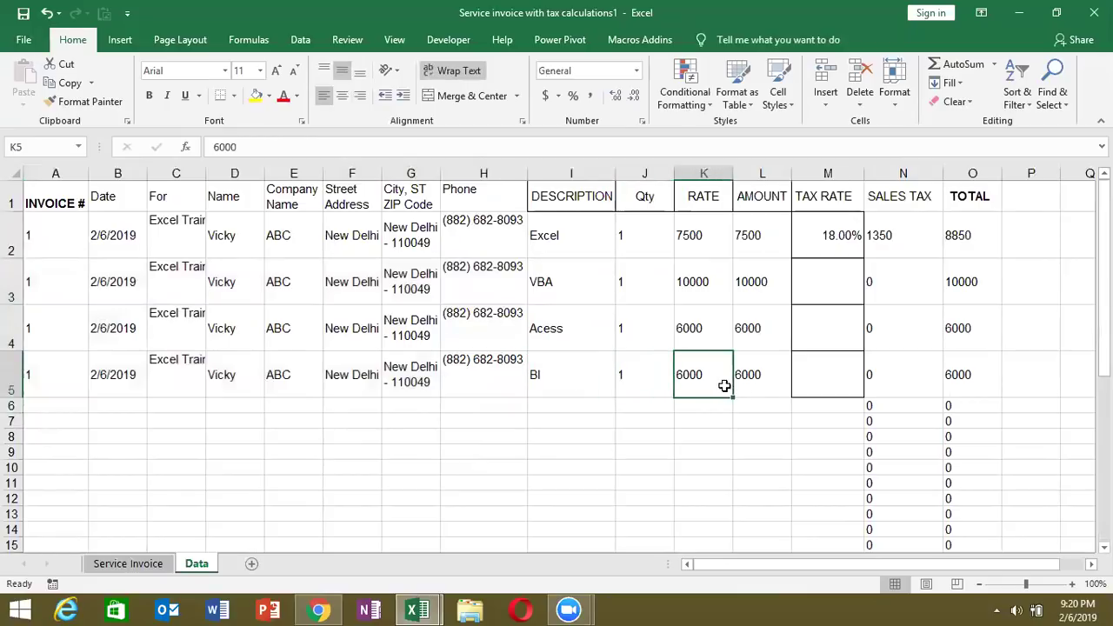
drag(756, 392, 808, 391)
click(808, 391)
key(shift+Up)
key(shift+Up)
key(shift+Up)
key(ctrl+d)
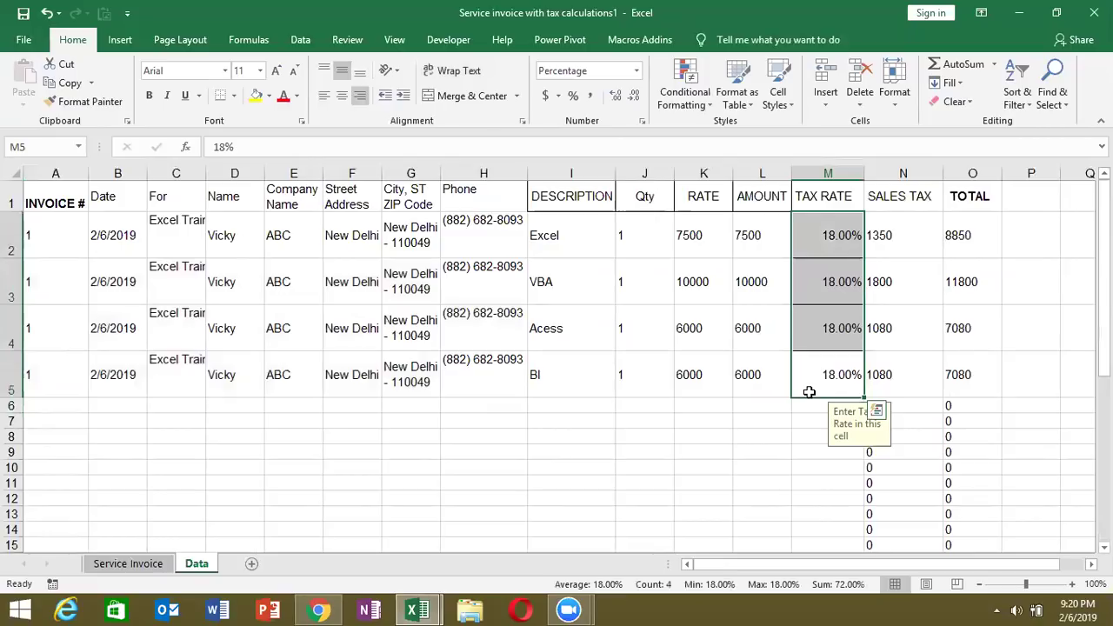
key(Down)
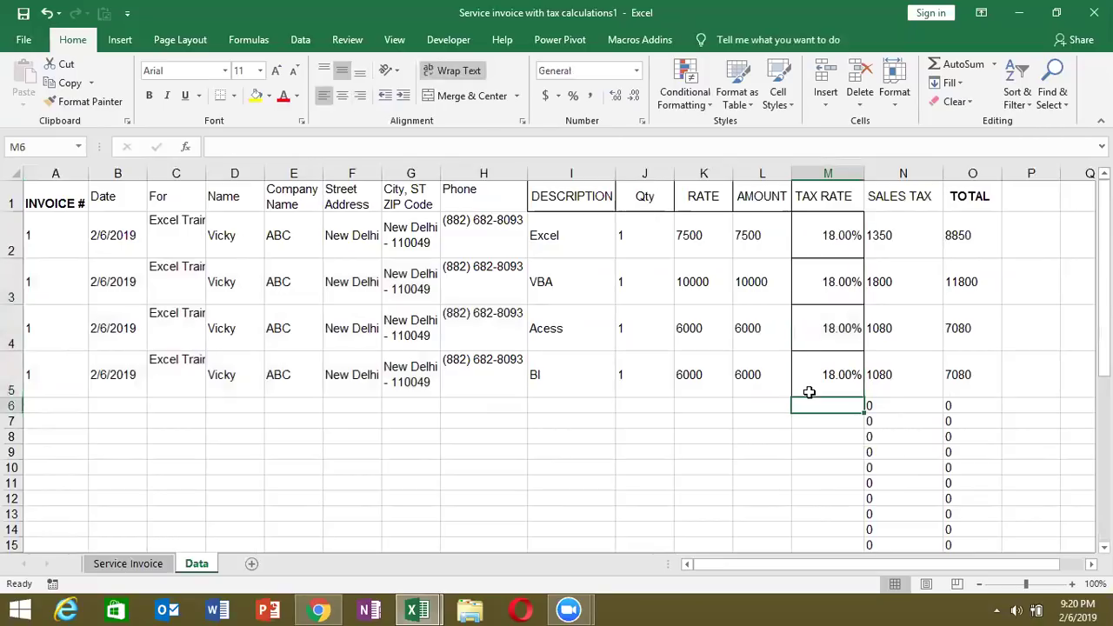
click(151, 565)
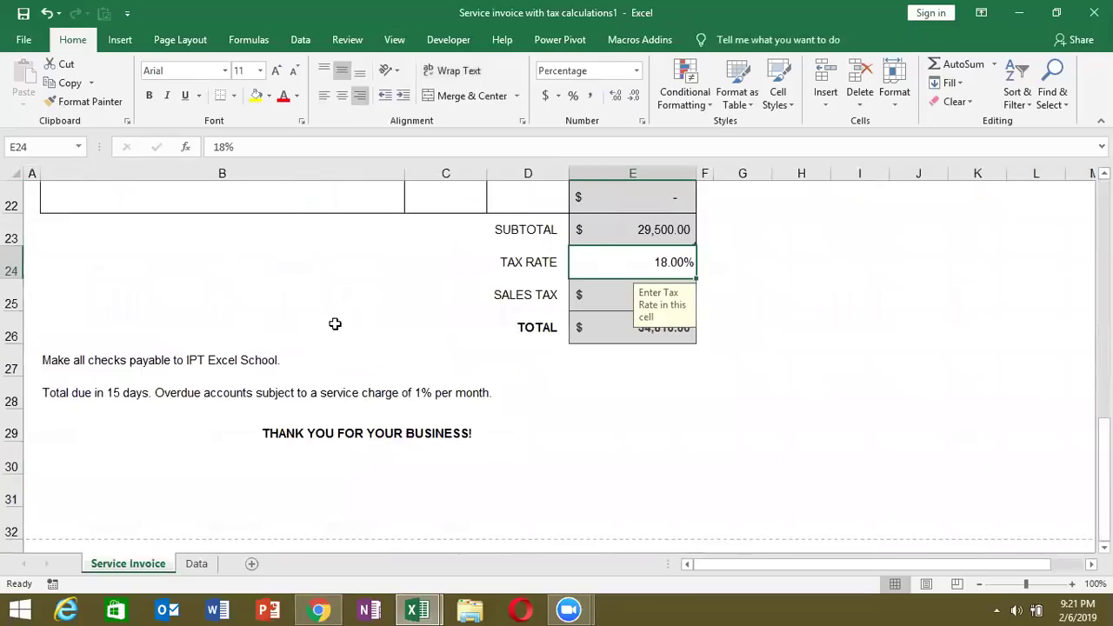
key(Up)
key(Up)
key(Up)
key(Up)
key(Up)
key(Up)
key(Up)
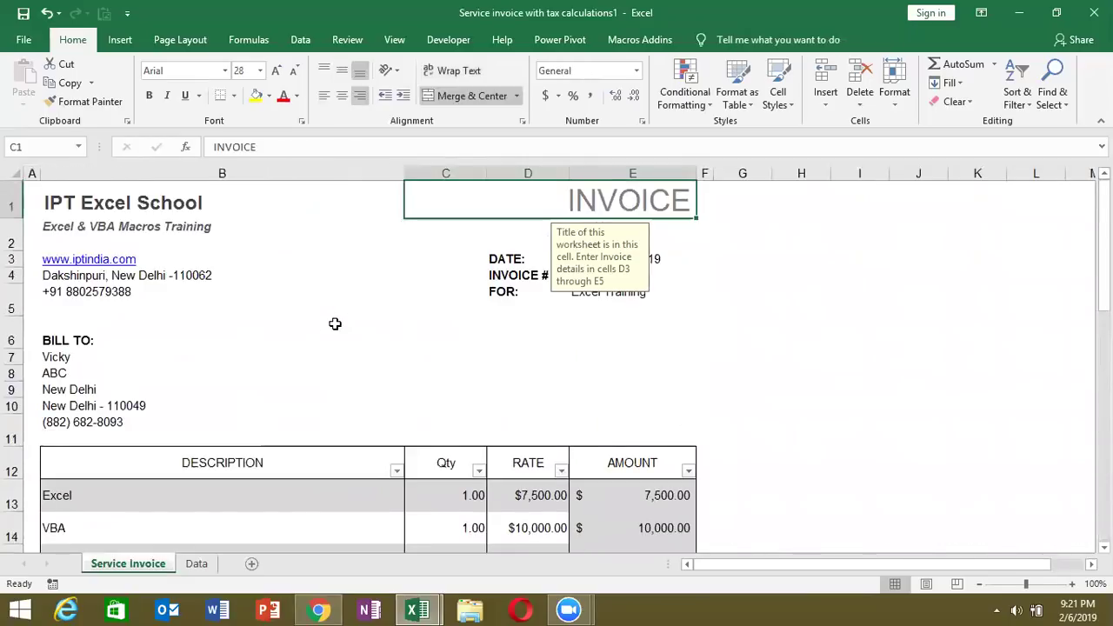
Compare the Service Invoice and Data sheets, ending on the Data sheet's four 18% records.
key(Down)
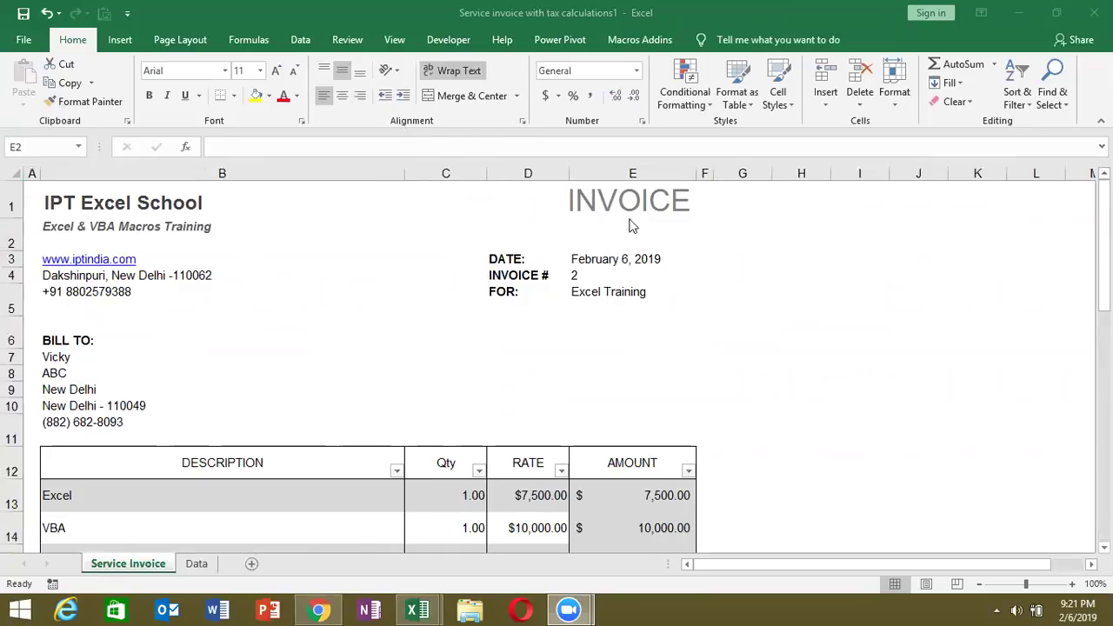
click(208, 565)
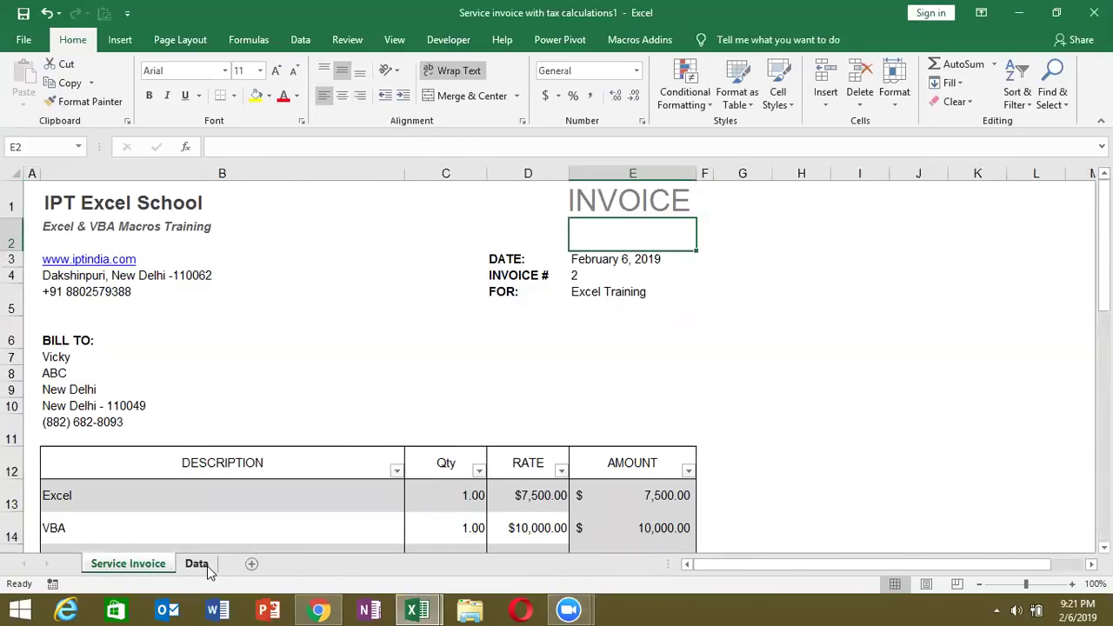
click(209, 566)
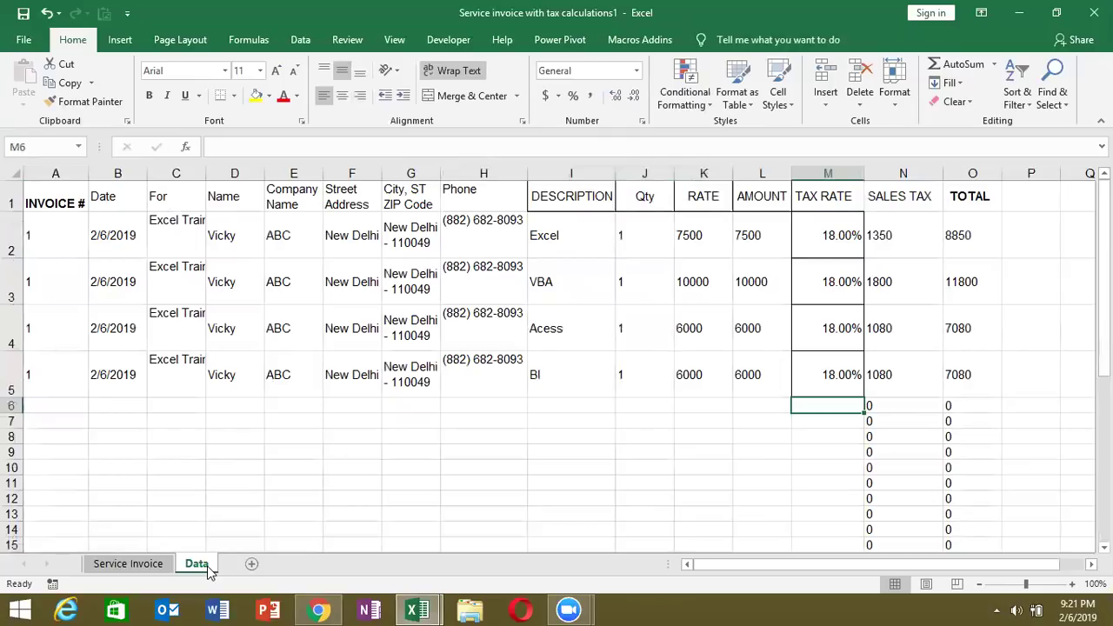
click(128, 564)
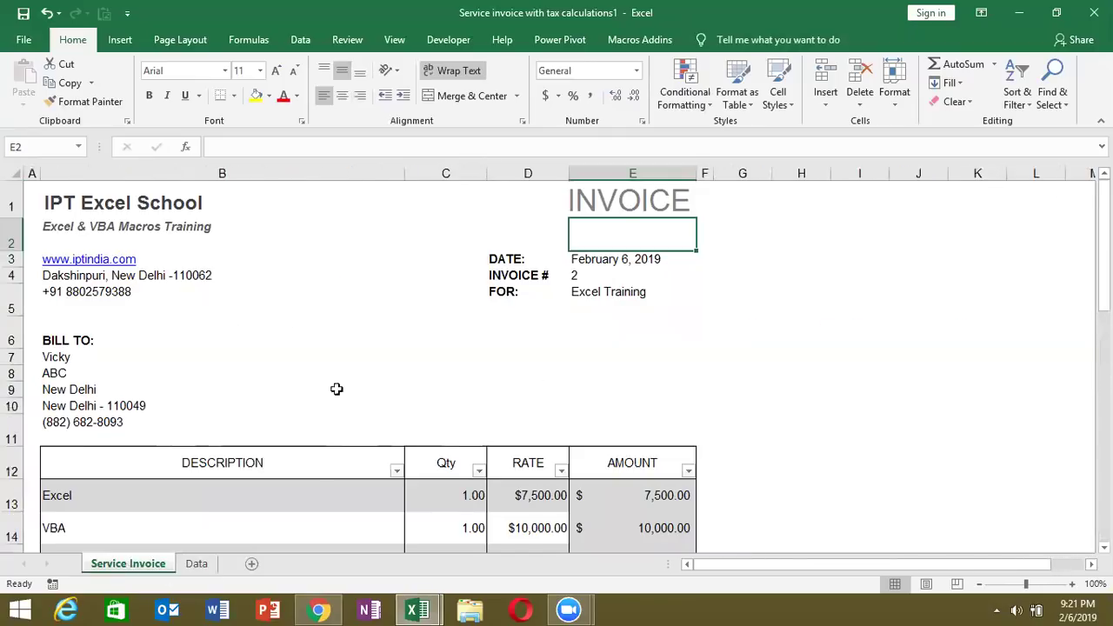
click(325, 334)
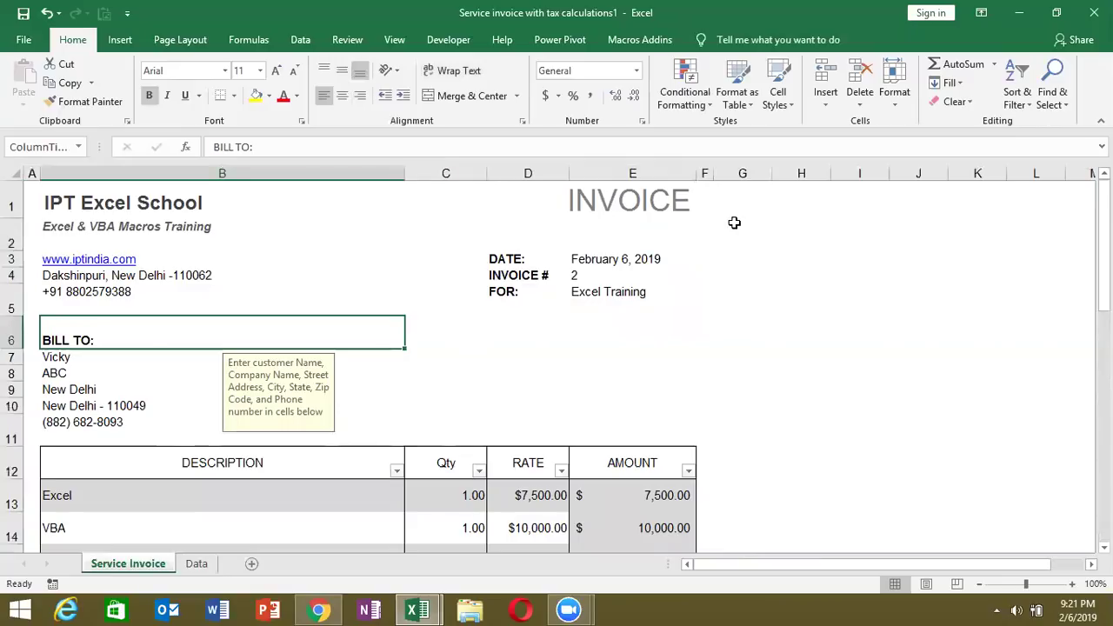
click(740, 208)
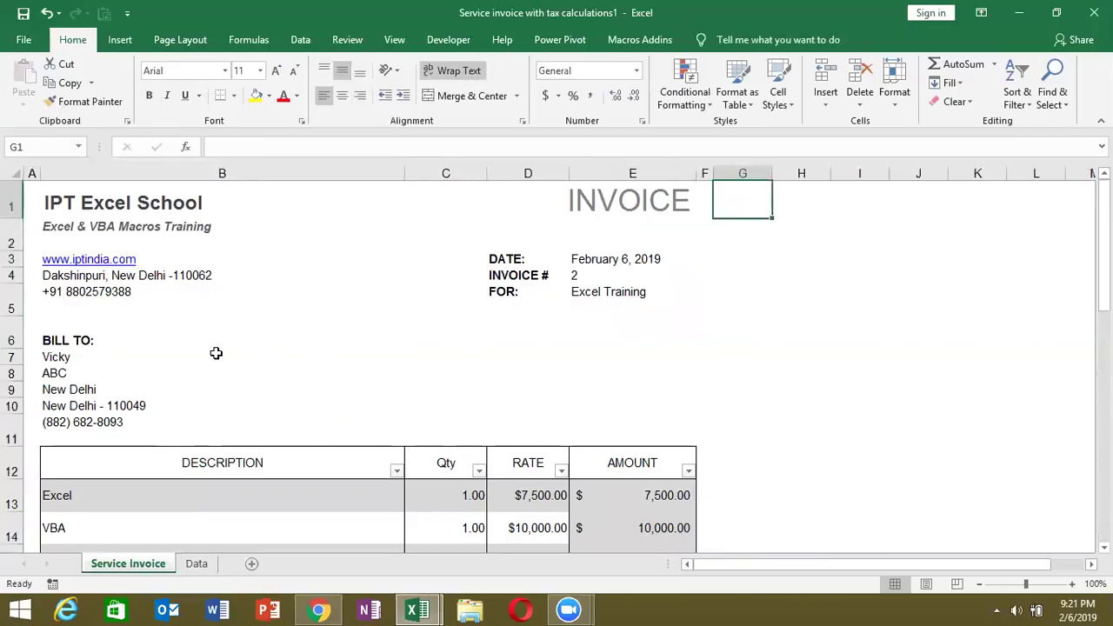
click(197, 563)
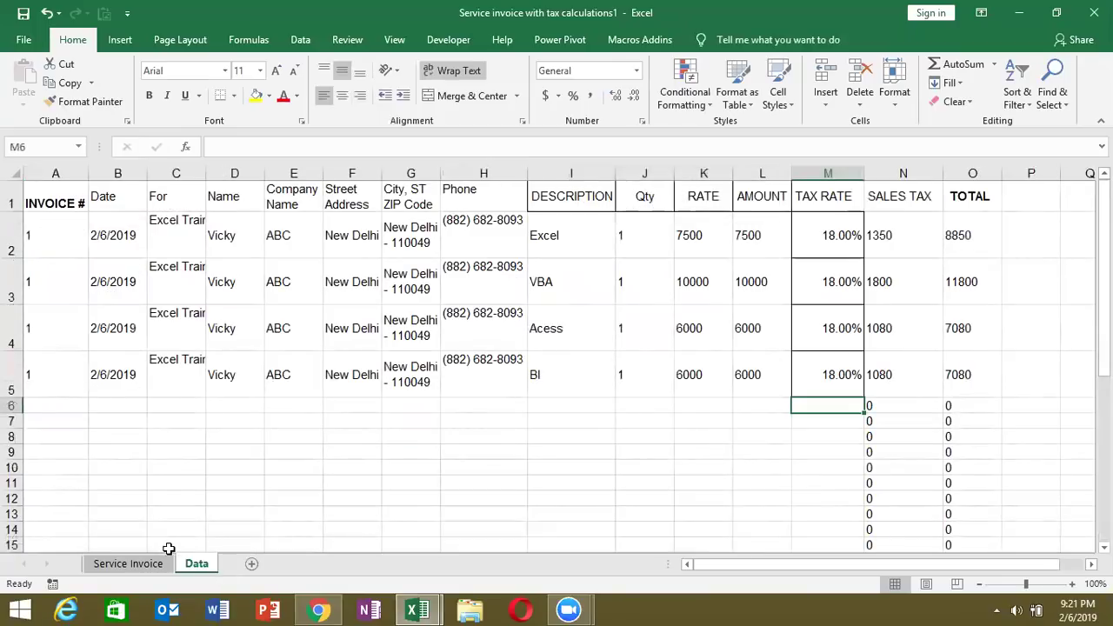
click(130, 564)
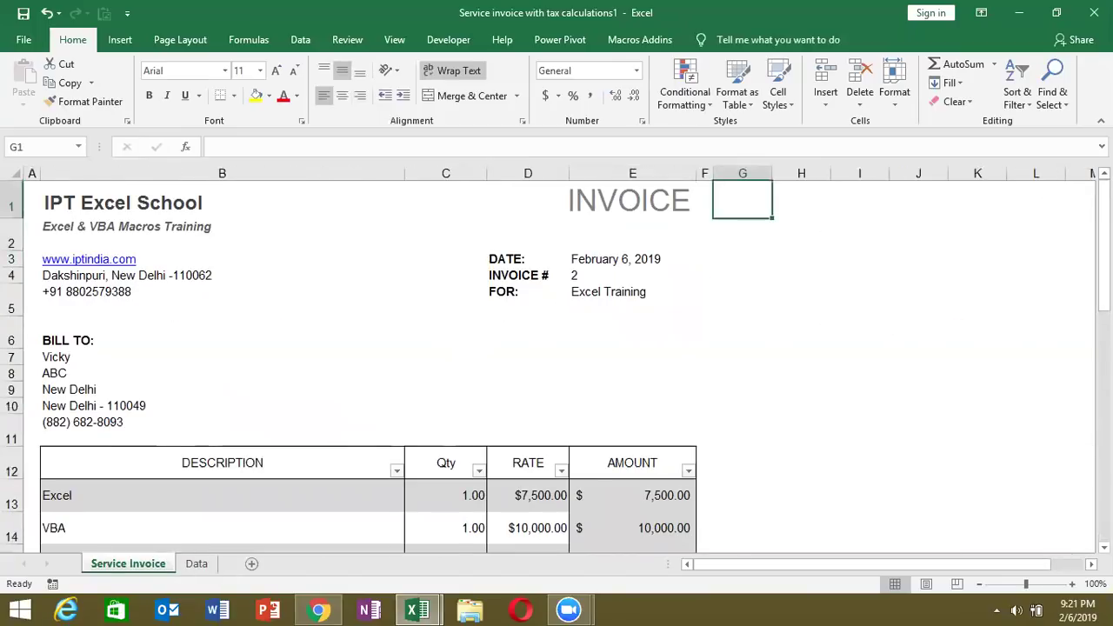
scroll(1103, 261, down, 2)
scroll(509, 424, down, 2)
scroll(510, 424, down, 2)
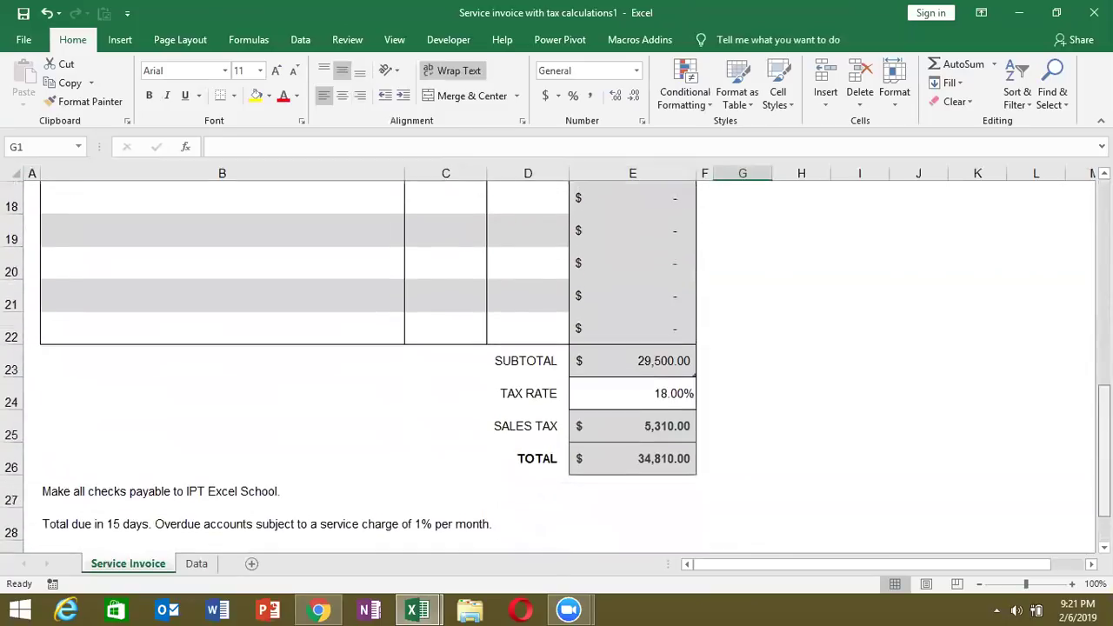
scroll(509, 424, up, 6)
drag(159, 356, 164, 415)
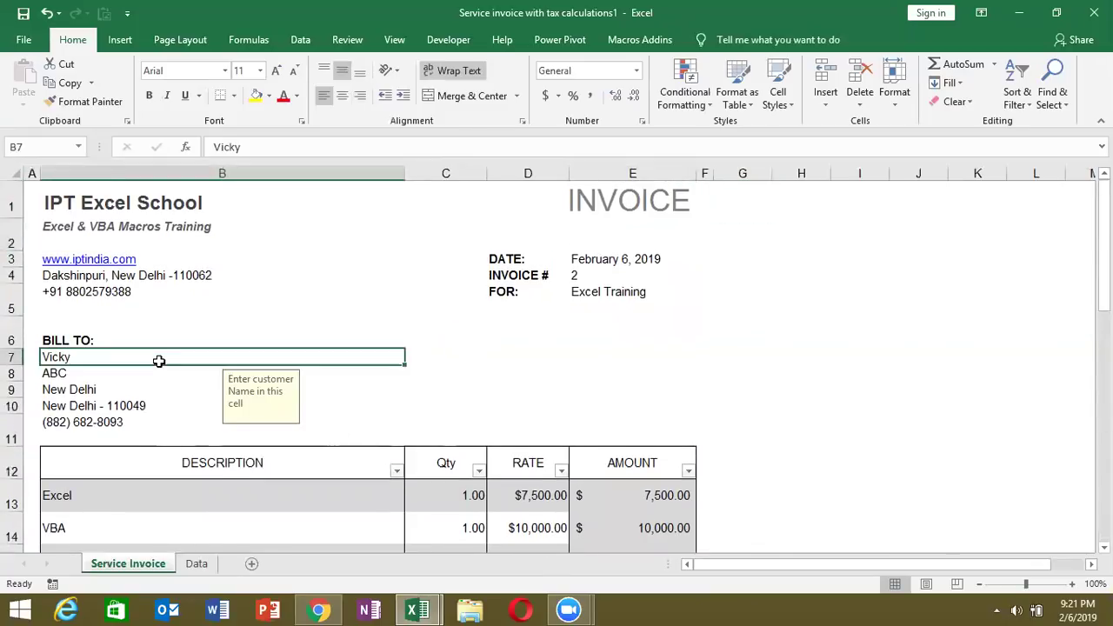
click(580, 275)
click(579, 294)
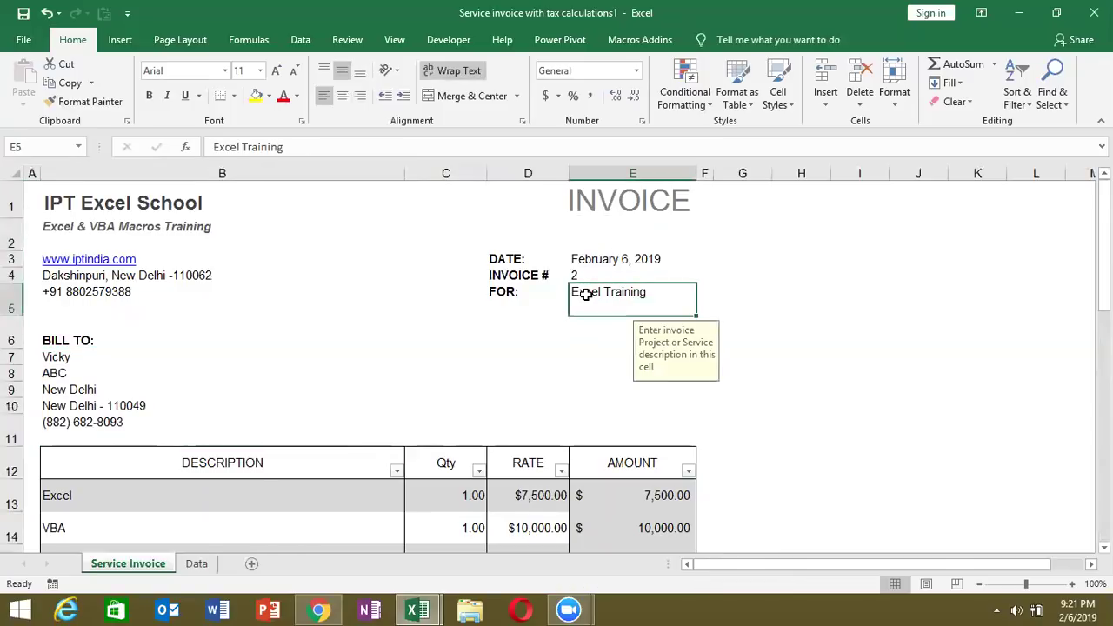
scroll(368, 365, down, 2)
scroll(368, 366, down, 2)
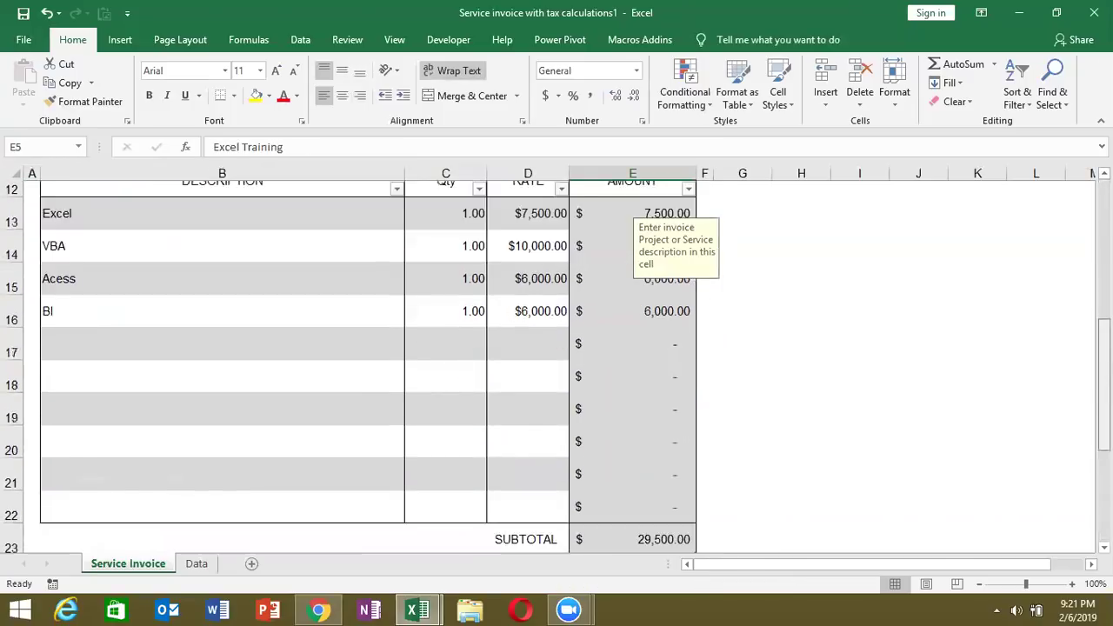
scroll(367, 365, down, 2)
scroll(848, 447, up, 1)
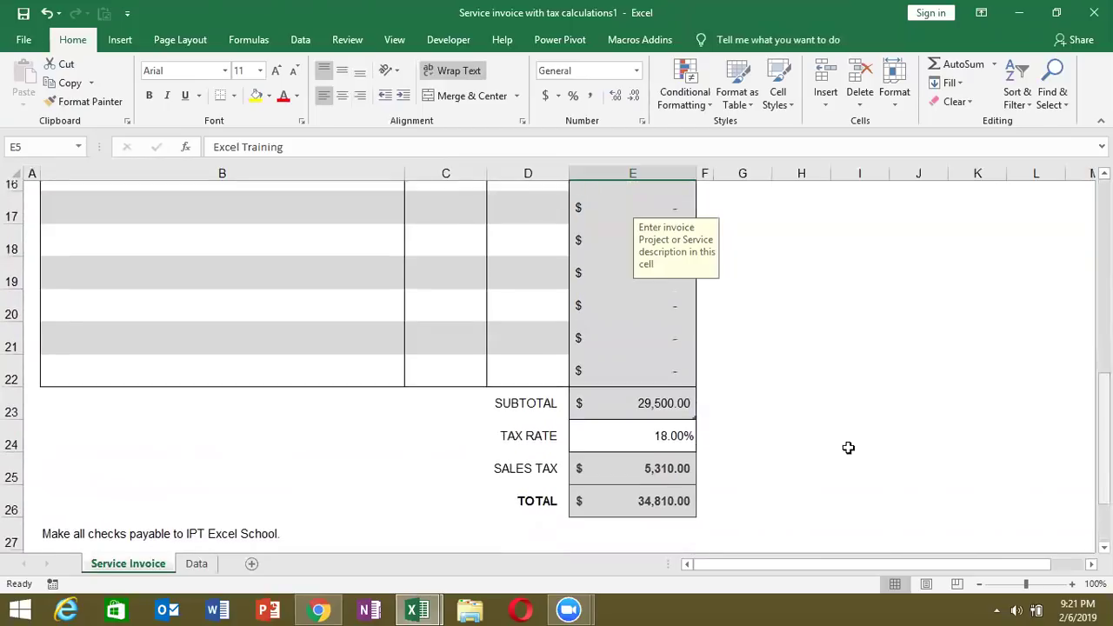
click(617, 434)
drag(1103, 452, 1087, 377)
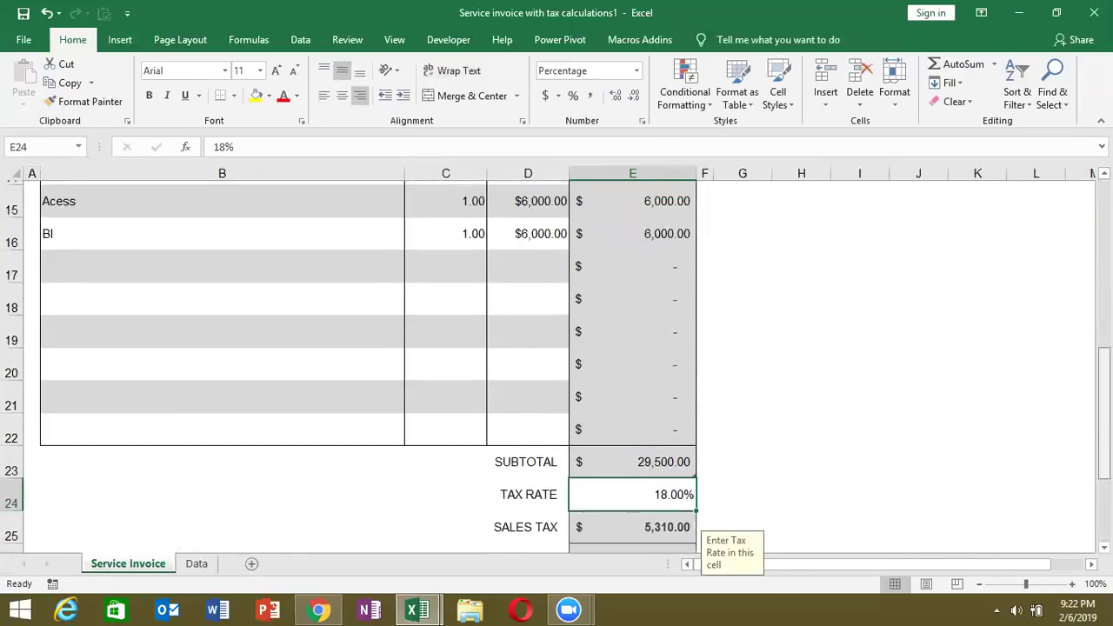
drag(256, 271, 511, 387)
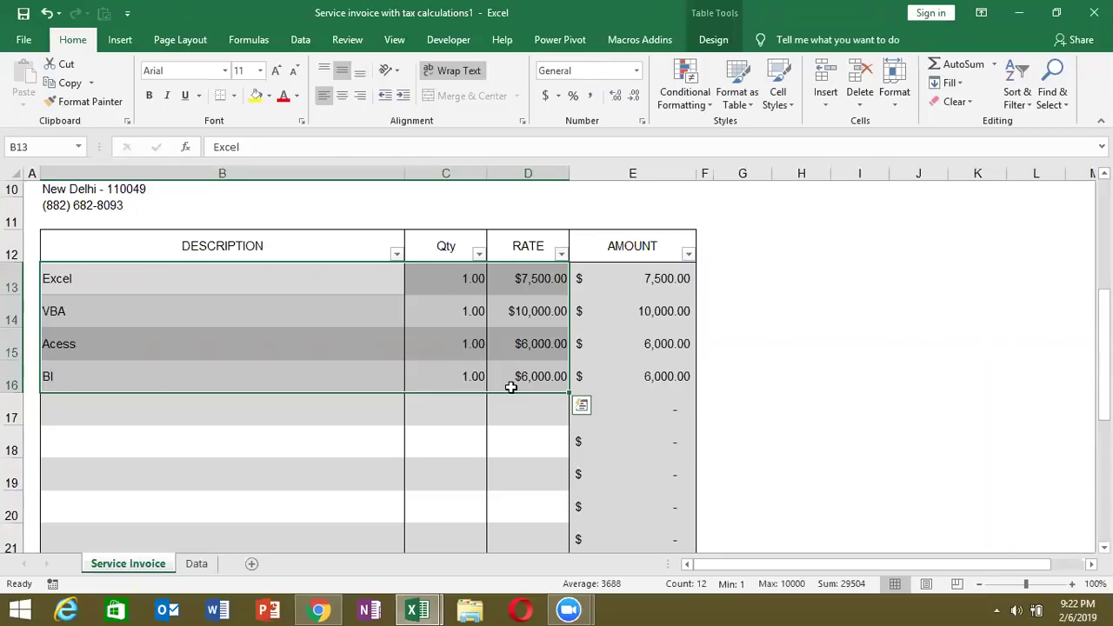
key(Up)
key(Up)
key(Up)
key(Up)
key(Up)
key(Up)
key(Down)
key(Down)
key(Down)
key(Down)
key(Down)
key(Down)
key(Up)
key(shift+Down)
key(shift+Down)
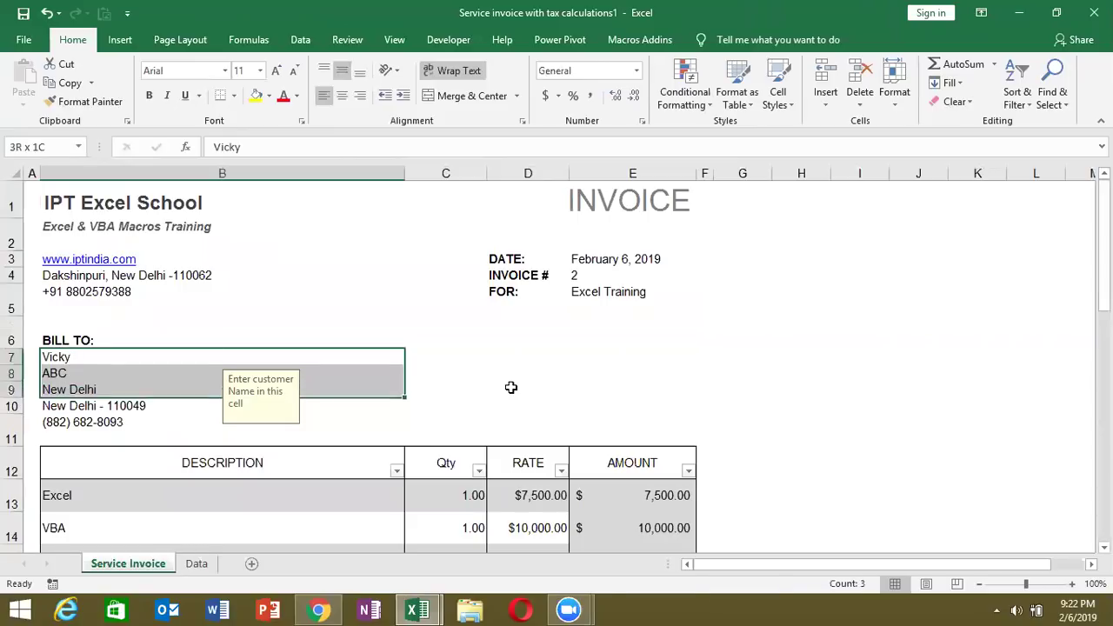
key(shift+Down)
key(shift+Down)
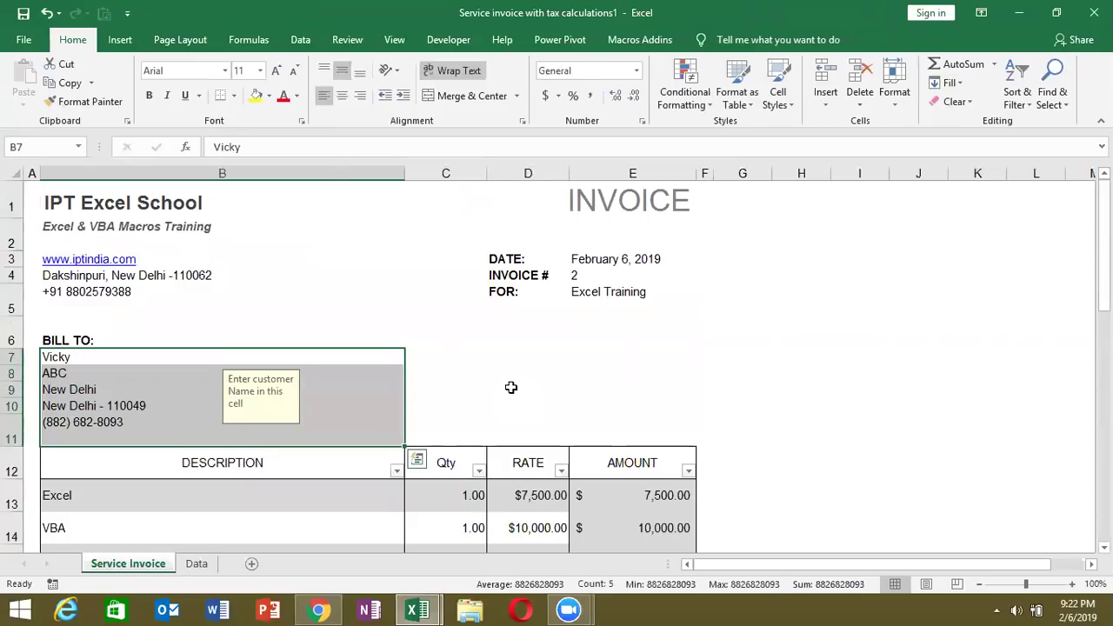
click(209, 567)
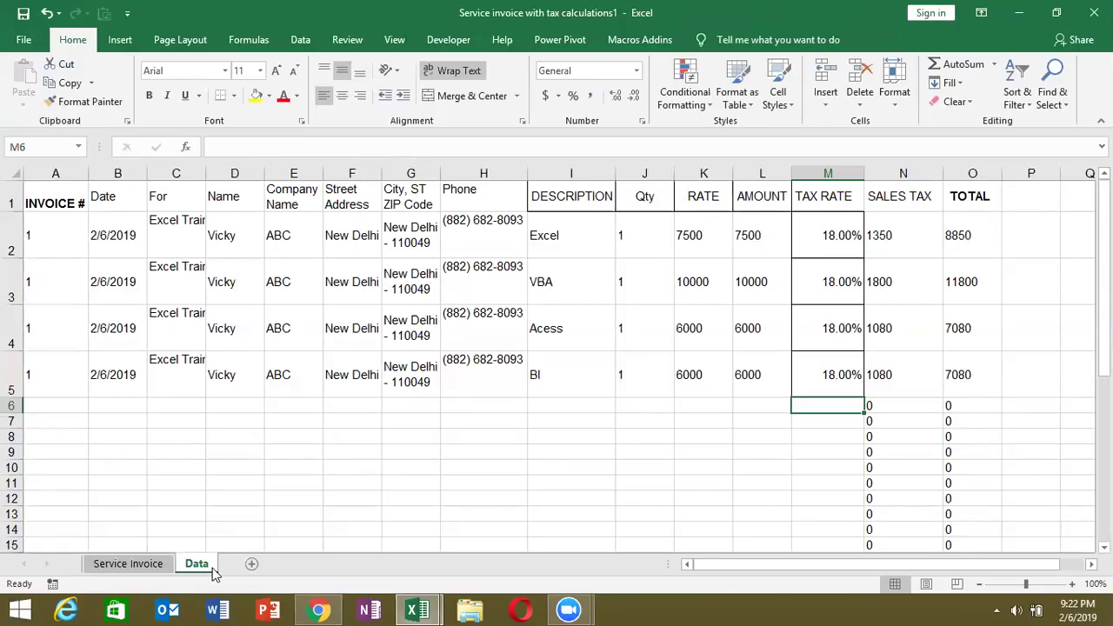
Compare the invoice's item rows with the Data sheet's invoice numbers, descriptions and header columns.
click(156, 572)
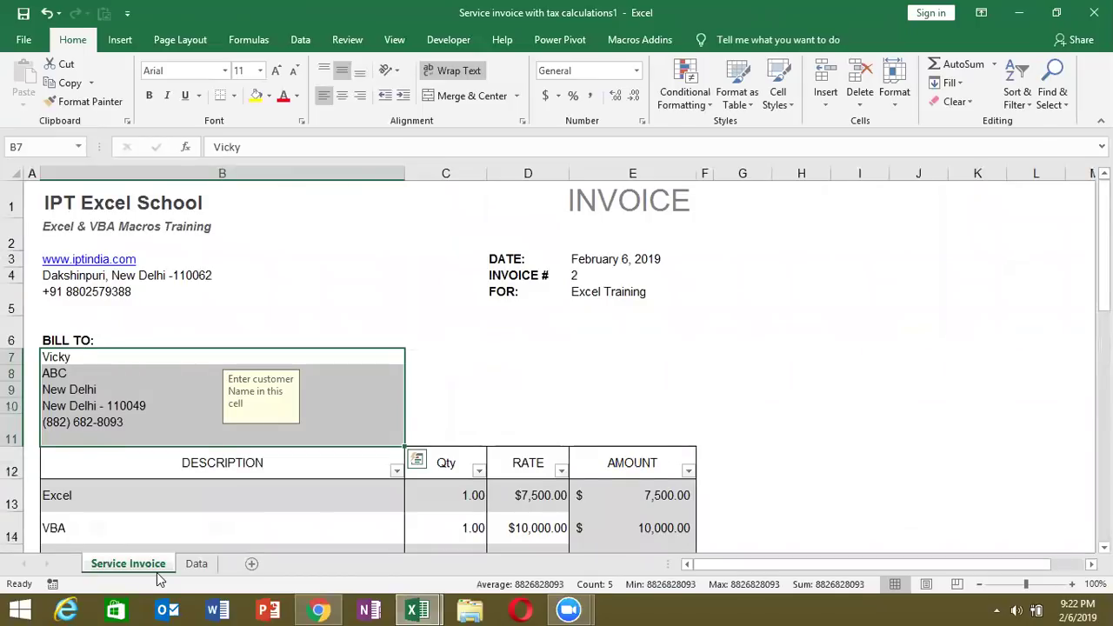
key(Down)
key(Down)
key(Down)
key(Down)
key(Down)
key(Up)
key(Up)
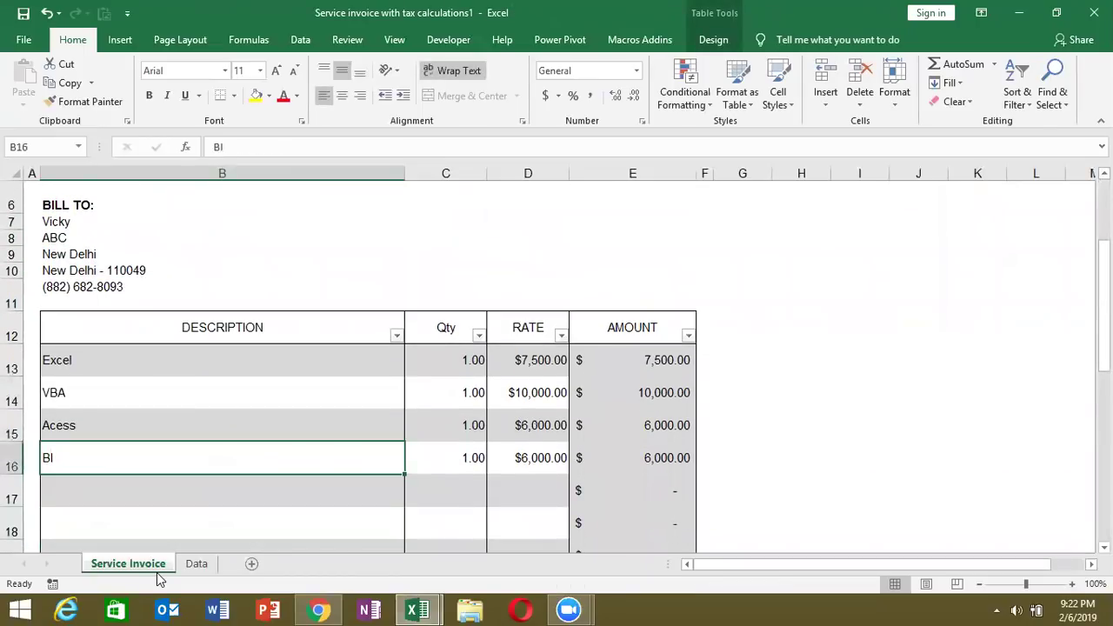
key(shift+Up)
key(shift+Up)
key(shift+Up)
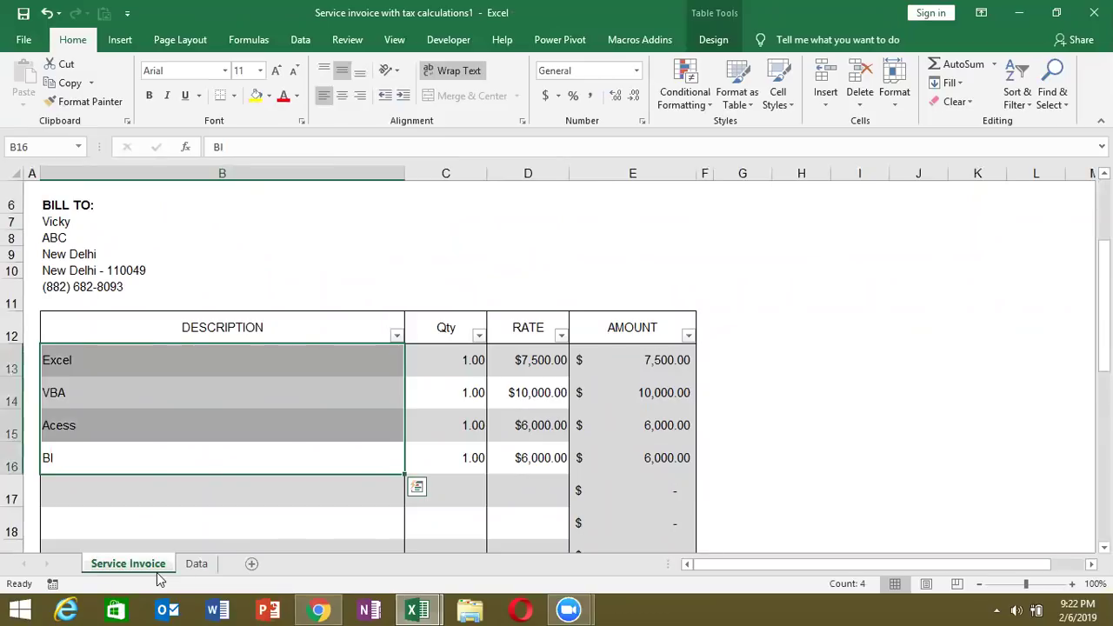
click(195, 562)
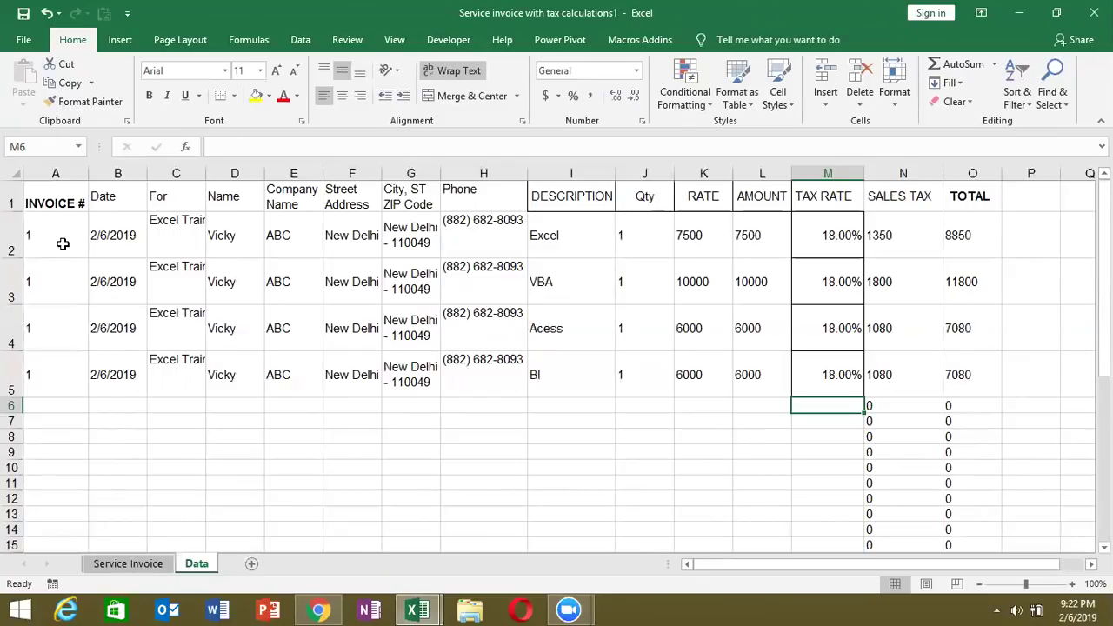
drag(62, 243, 57, 357)
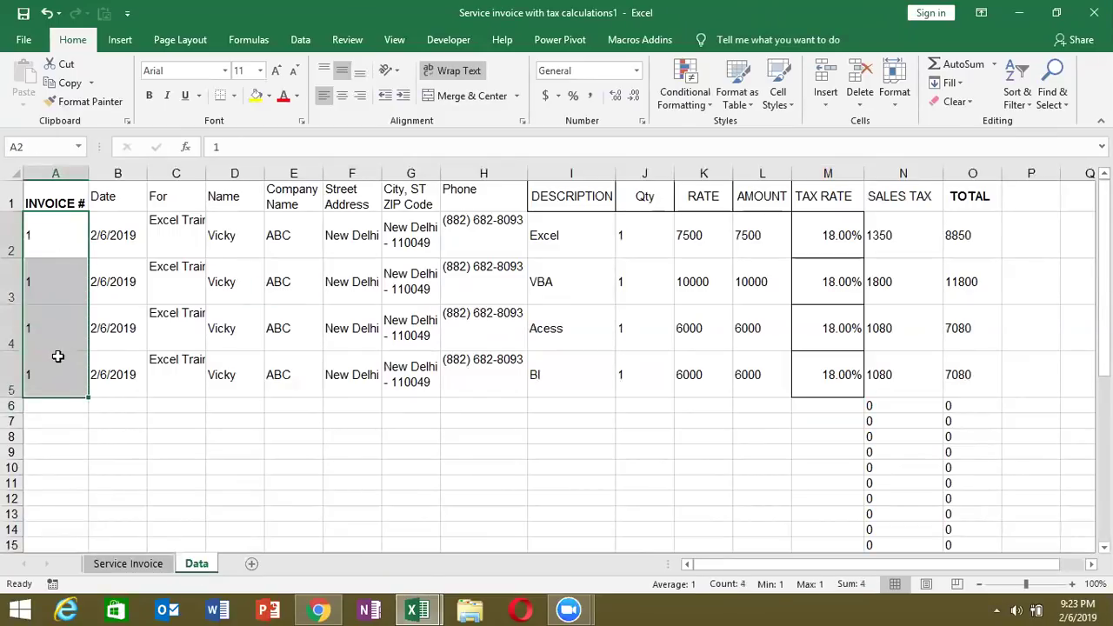
click(553, 366)
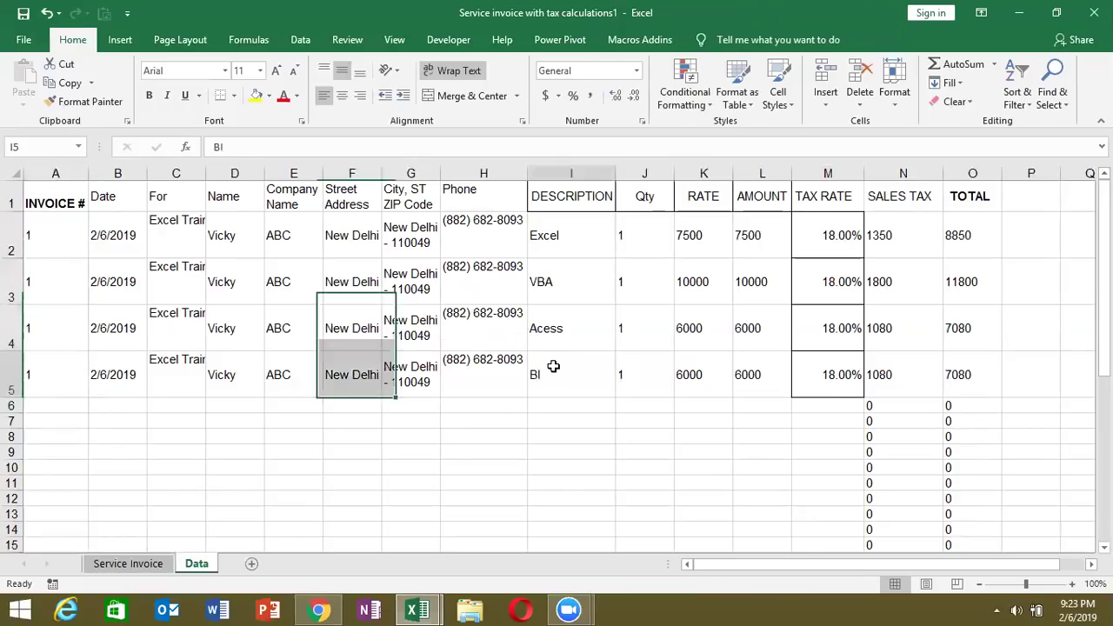
drag(553, 366, 541, 240)
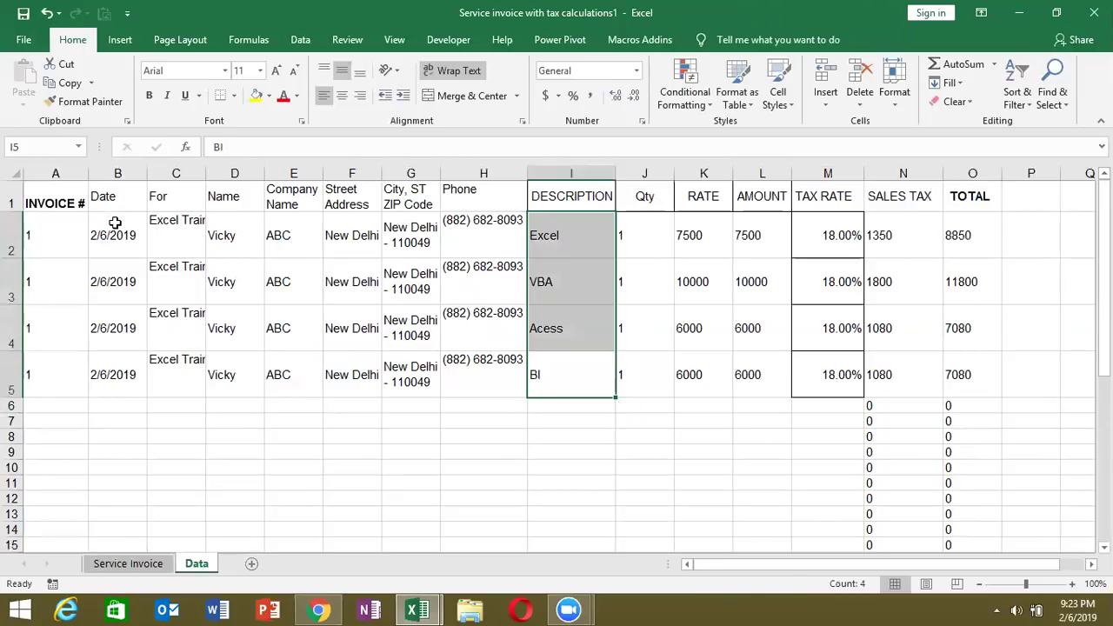
drag(115, 223, 508, 315)
Check the city and ZIP lines, then delete the duplicated header details in B3:H5.
click(128, 564)
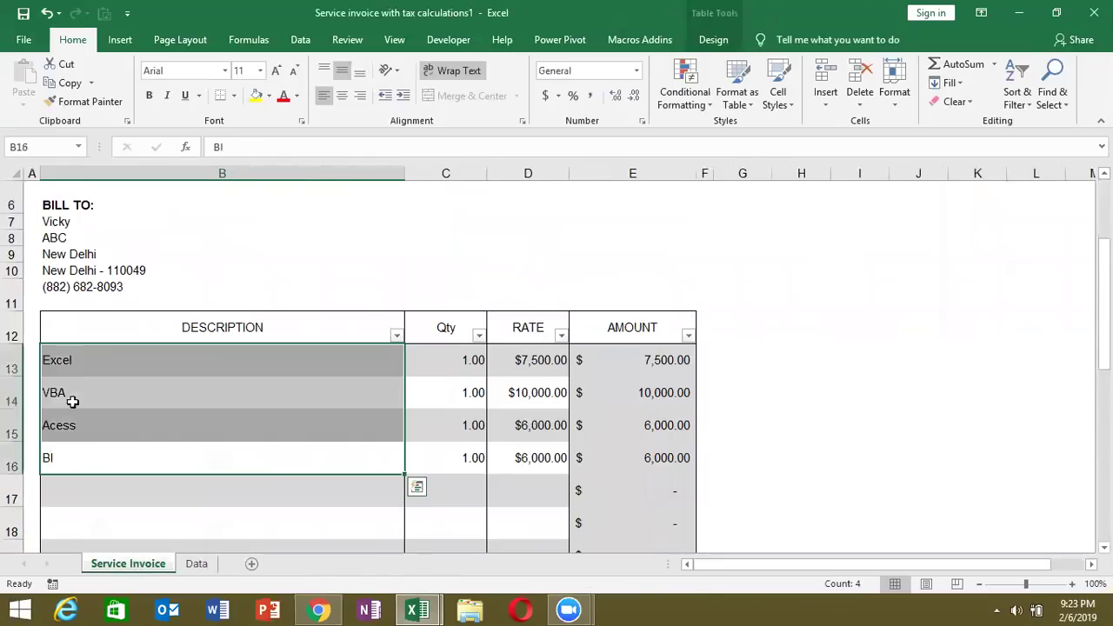
click(87, 272)
drag(87, 272, 83, 258)
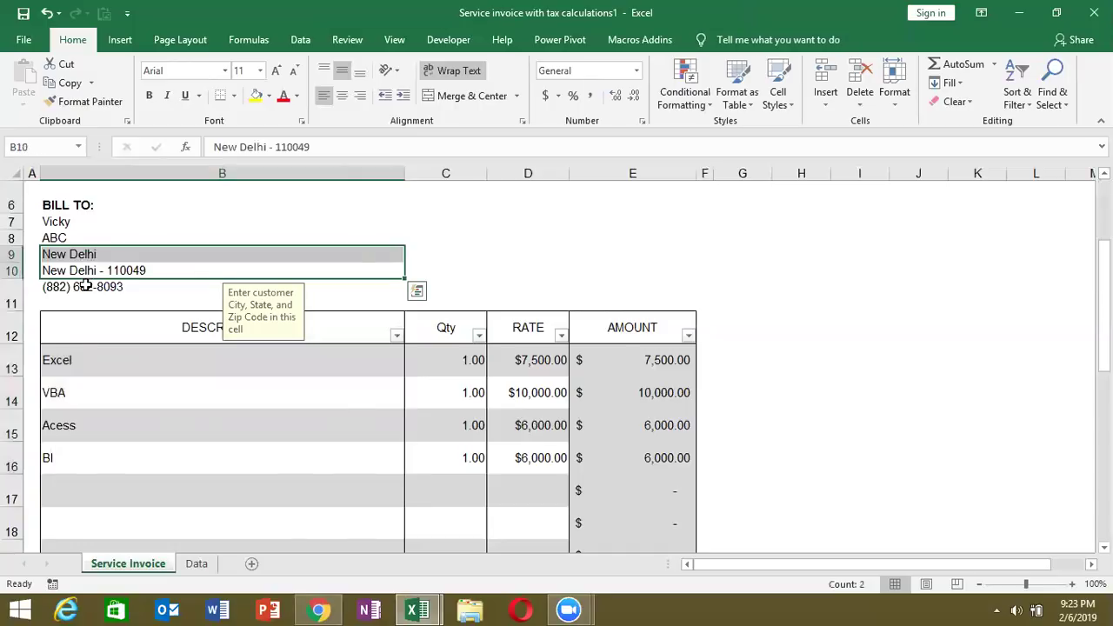
click(197, 564)
mouse_move(117, 268)
mouse_down()
mouse_move(462, 341)
mouse_move(462, 358)
mouse_up()
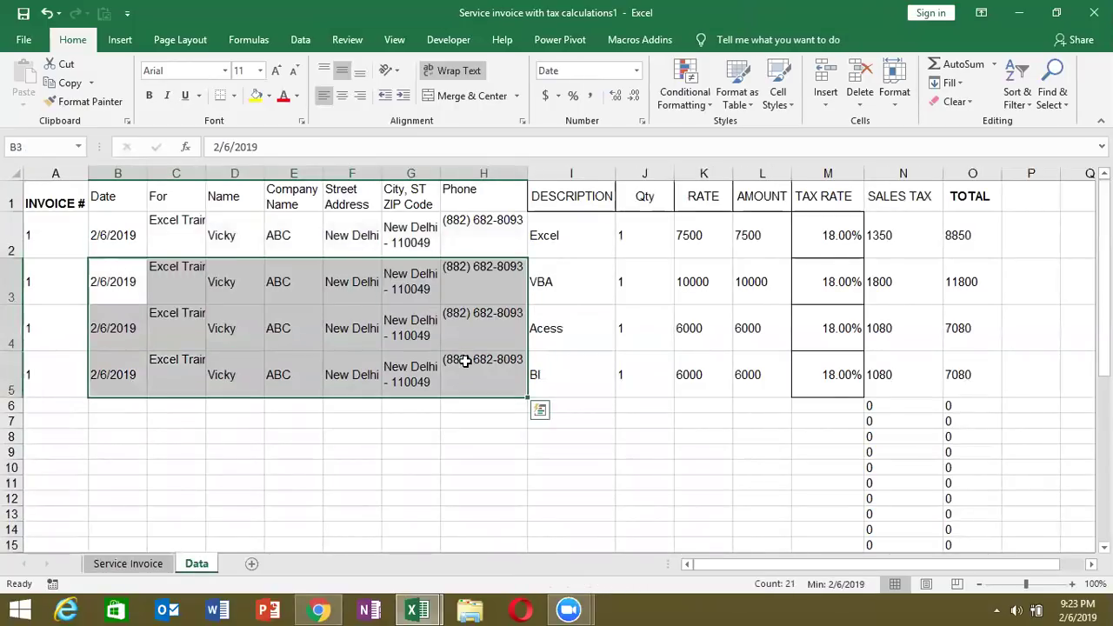
key(Delete)
Copy row 2's date and customer details into B3:H5, then return to the Service Invoice sheet.
click(463, 383)
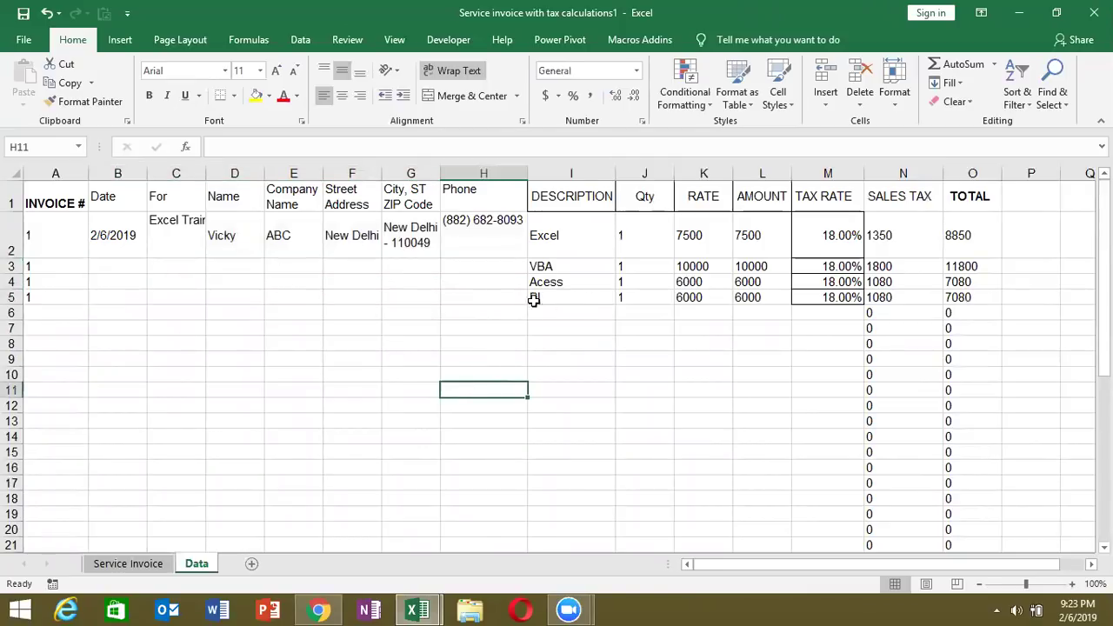
text(BI)
click(497, 294)
drag(491, 294, 125, 272)
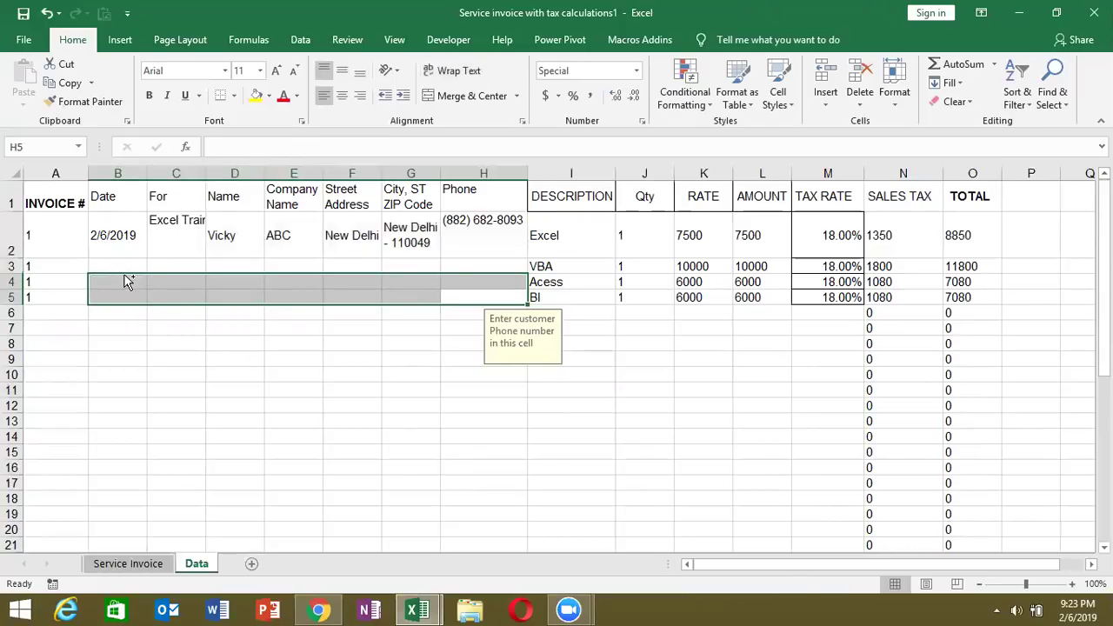
key(ctrl+v)
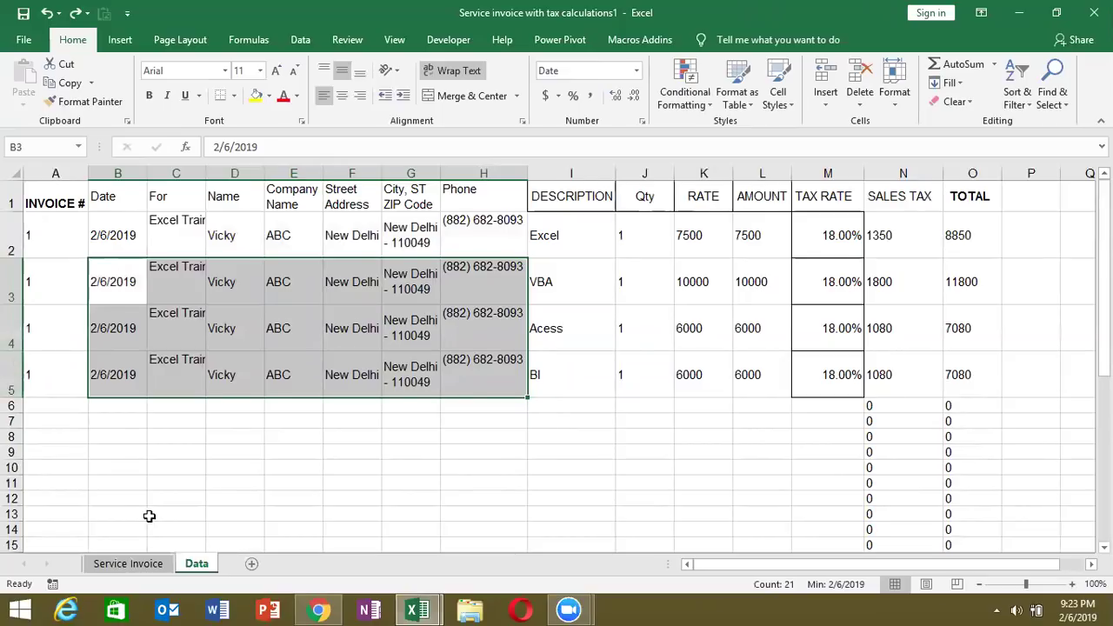
click(142, 565)
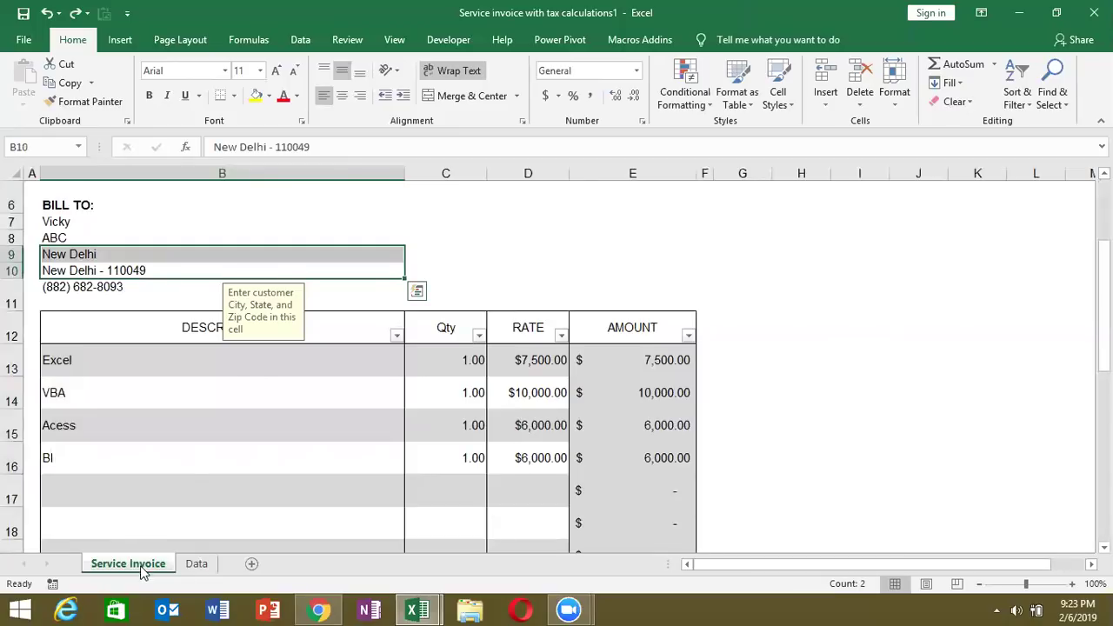
Select the INVOICE title cell at the top of the Service Invoice sheet.
click(469, 223)
key(Up)
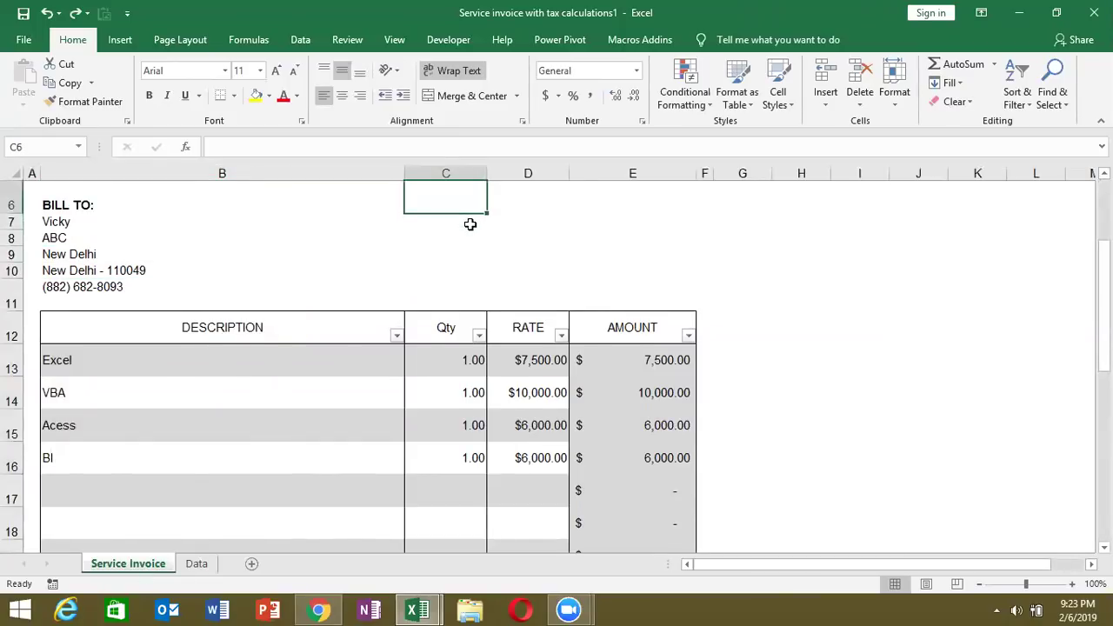
key(Up)
key(Up)
key(Up)
key(Right)
click(483, 213)
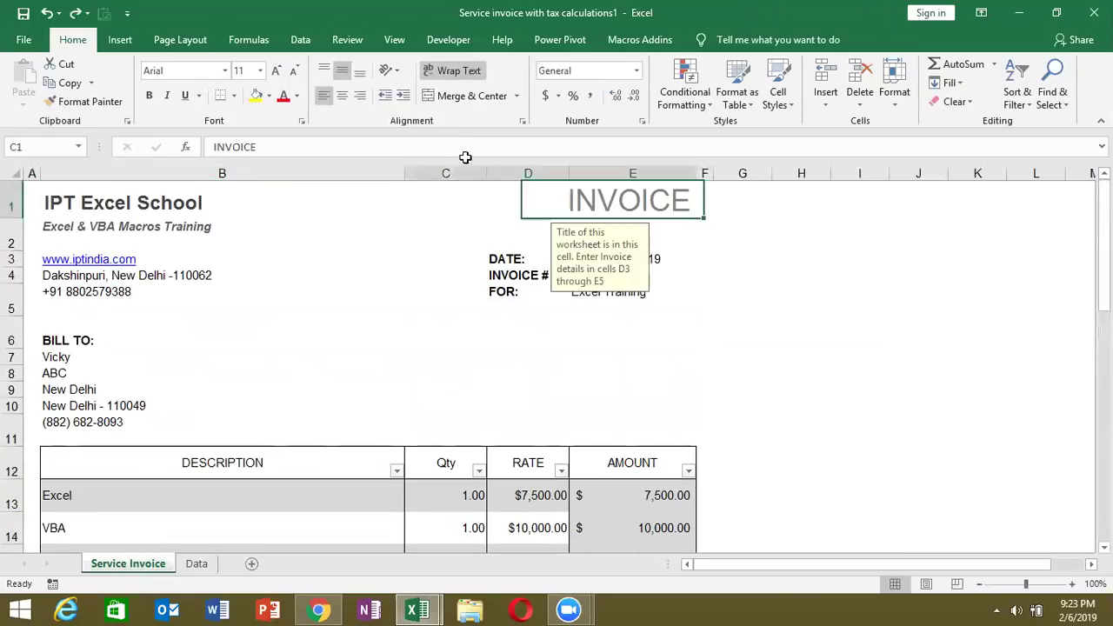
Open the Visual Basic editor and insert Module1 into the Service invoice project.
click(448, 39)
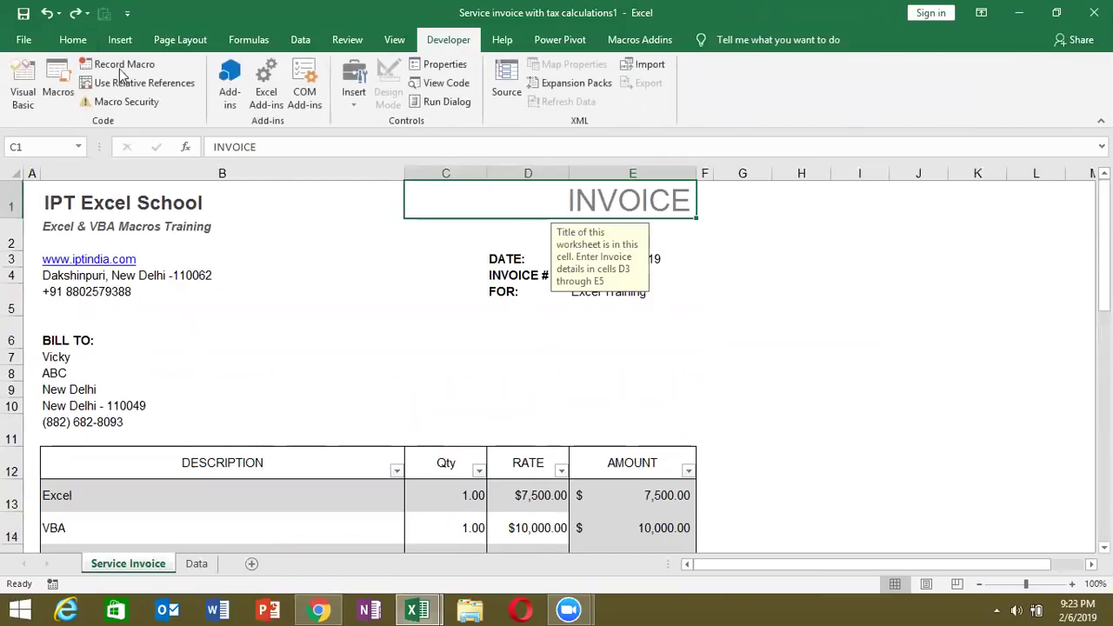
click(32, 92)
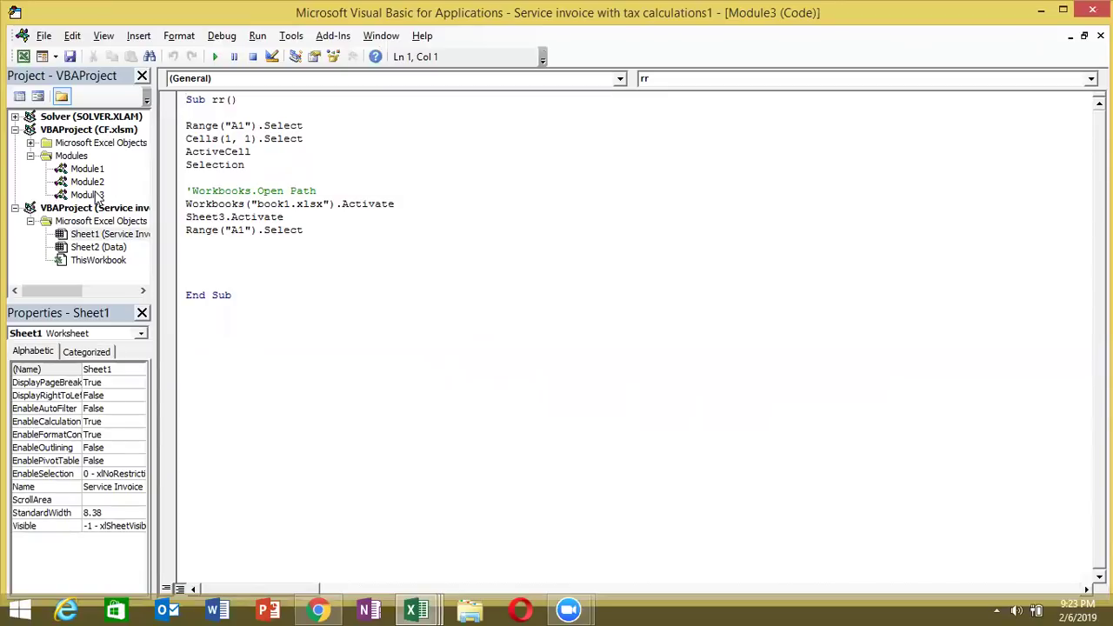
click(95, 195)
click(93, 235)
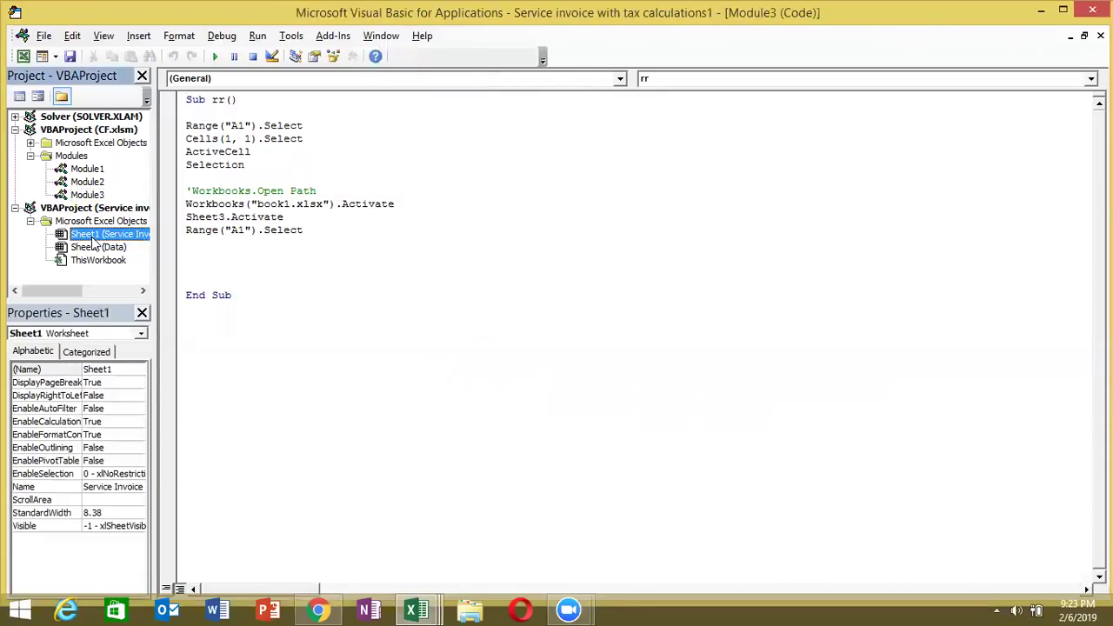
click(137, 37)
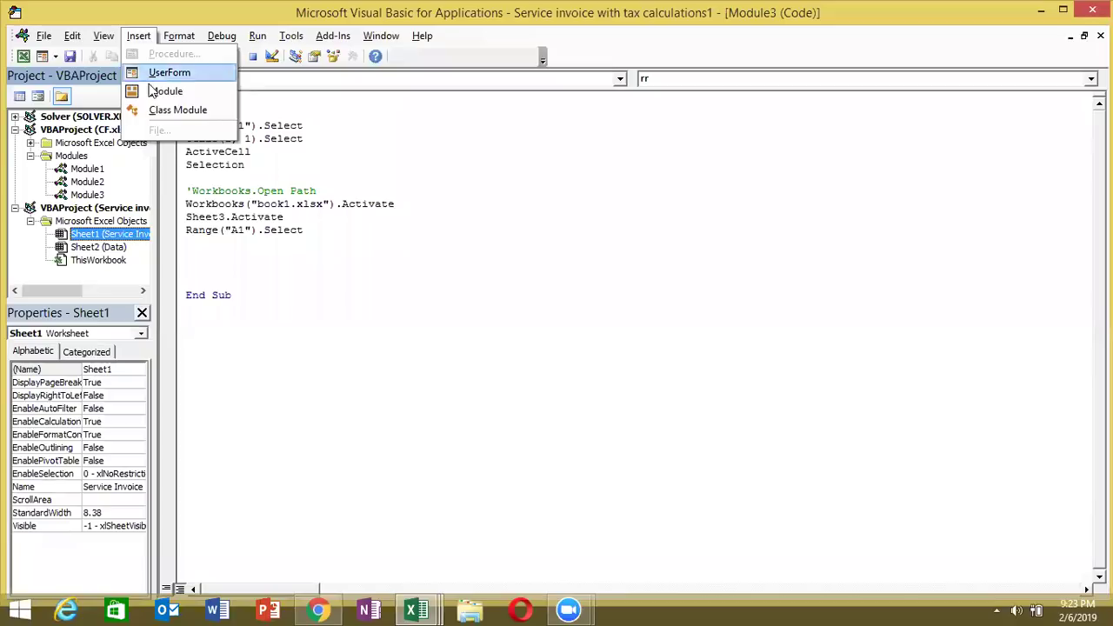
click(149, 94)
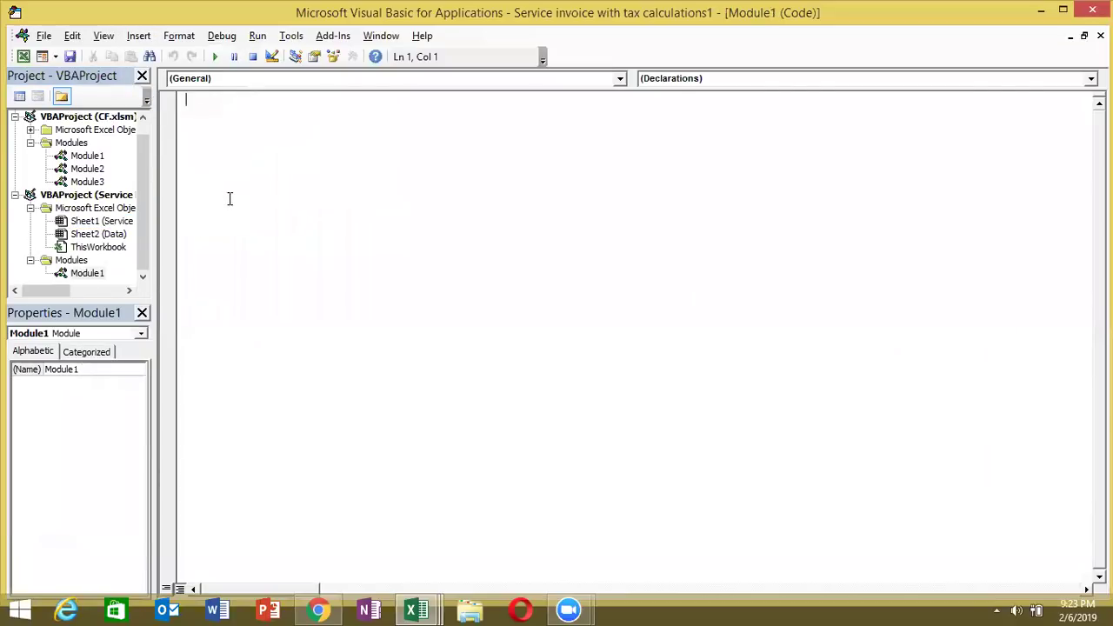
Create an empty Sub copy procedure in Module1.
text(sub snow)
key(BackSpace)
key(BackSpace)
key(BackSpace)
key(BackSpace)
text(copy)
key(Return)
key(Return)
key(Return)
key(Return)
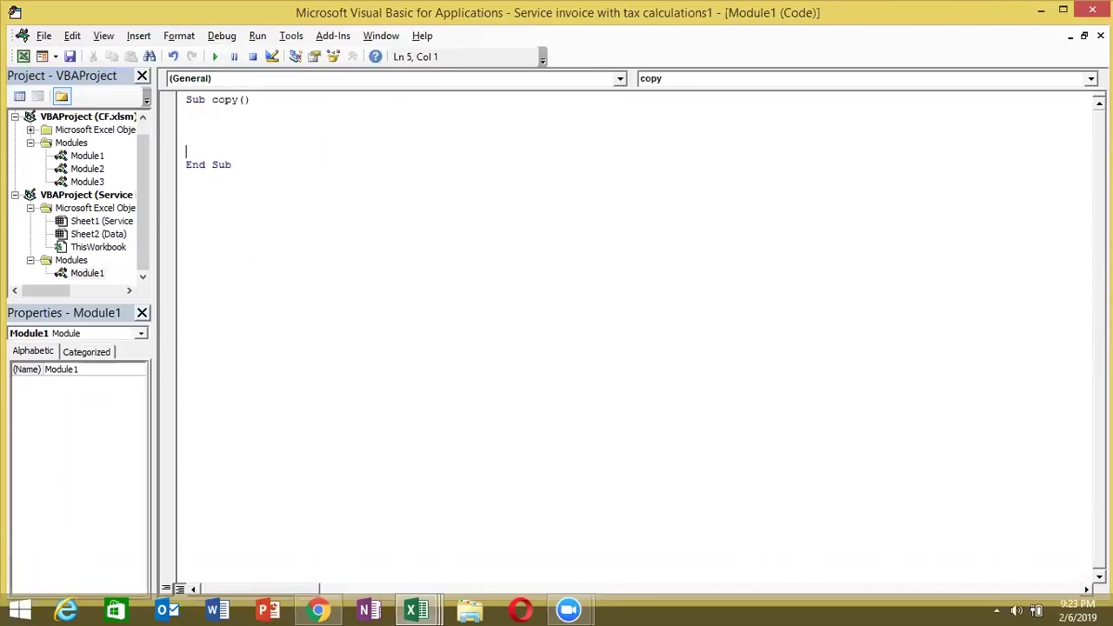
Check invoice number cell E4 and the Data sheet's next empty row.
key(alt+F11)
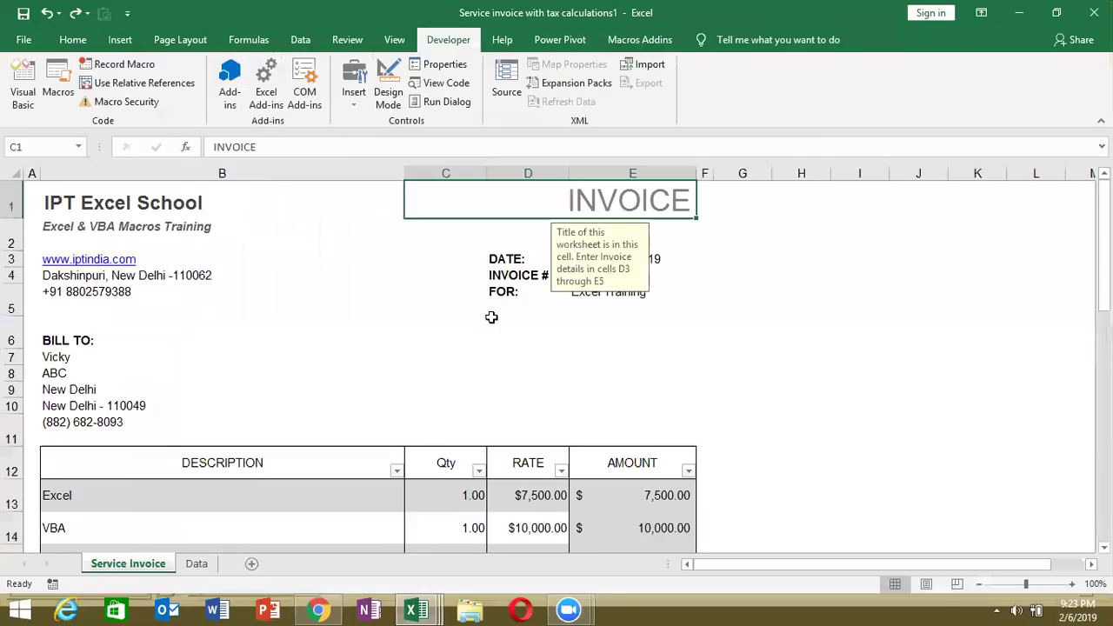
click(493, 318)
click(588, 272)
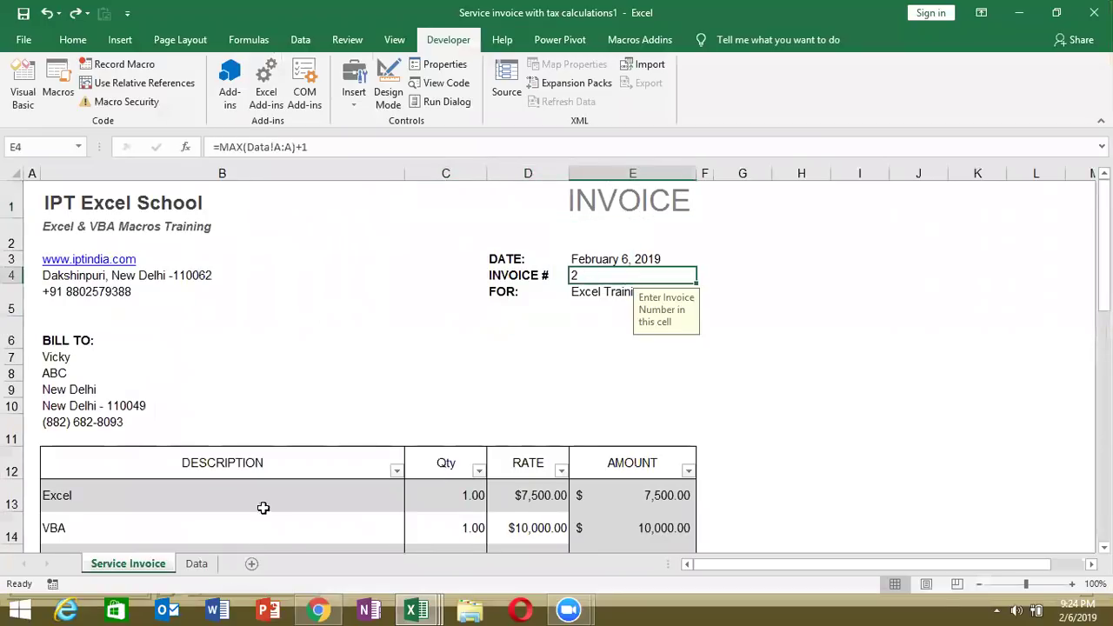
click(197, 564)
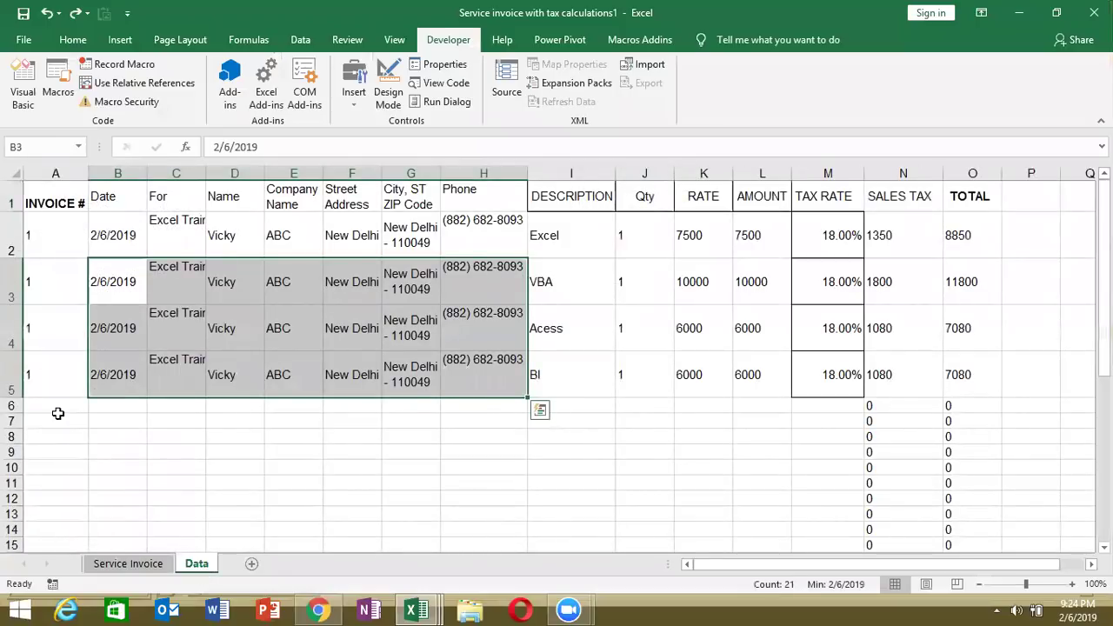
click(57, 417)
key(alt+F11)
Start the macro line as Sheet2.Range("A65000").End using IntelliSense.
key(Up)
key(Up)
text(range)
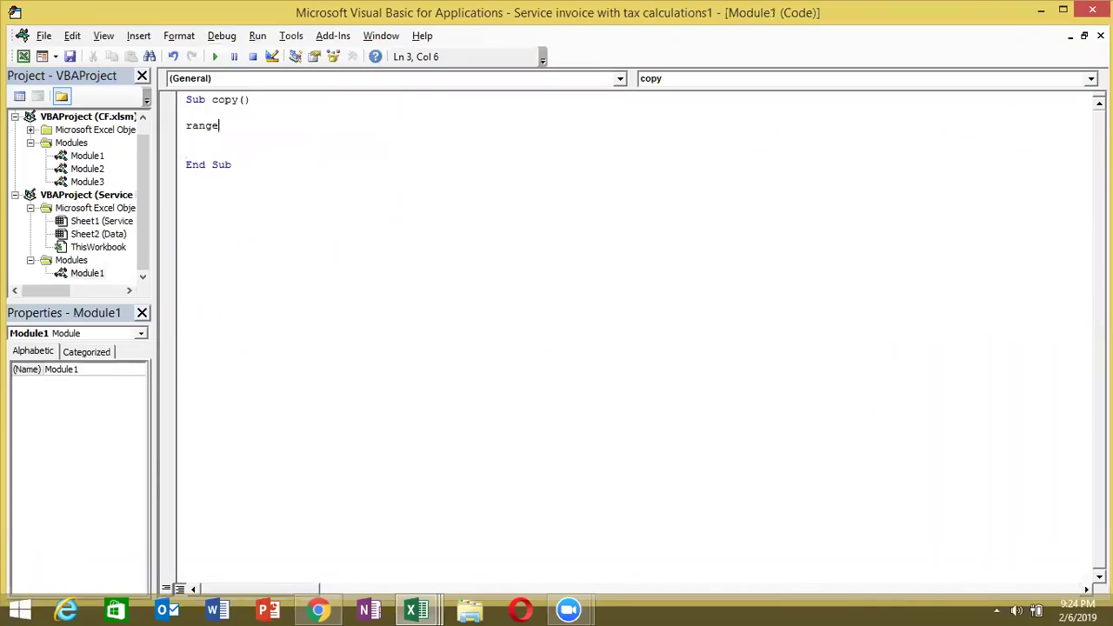
text(()
key(BackSpace)
key(BackSpace)
key(BackSpace)
key(BackSpace)
key(BackSpace)
text(sheet)
text(2)
text(.ra)
key(Tab)
text(("A65000")
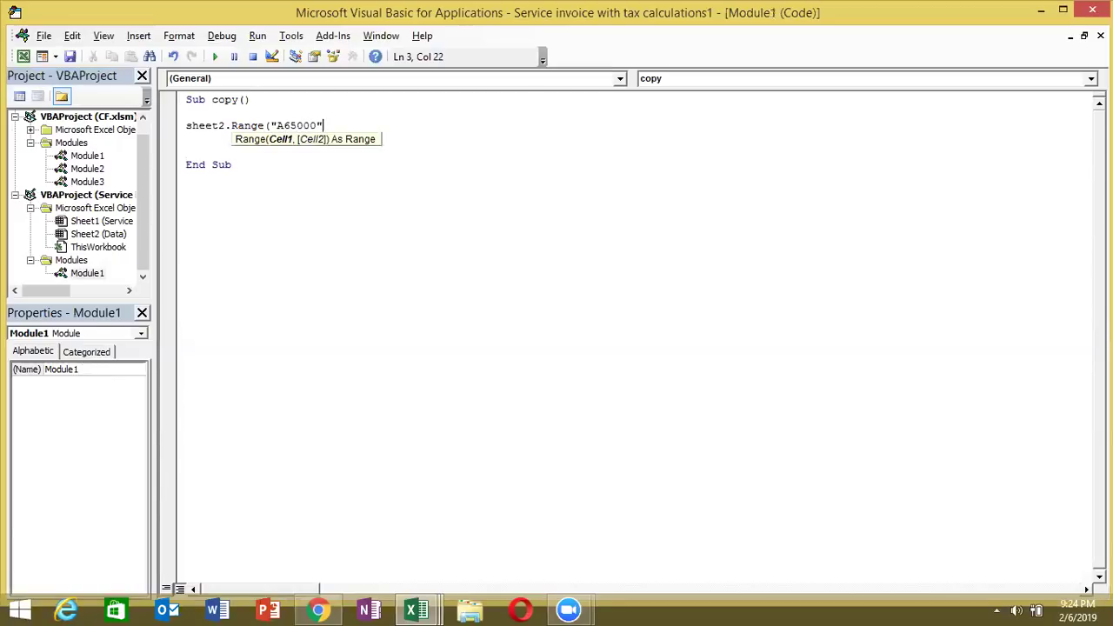
text().ed)
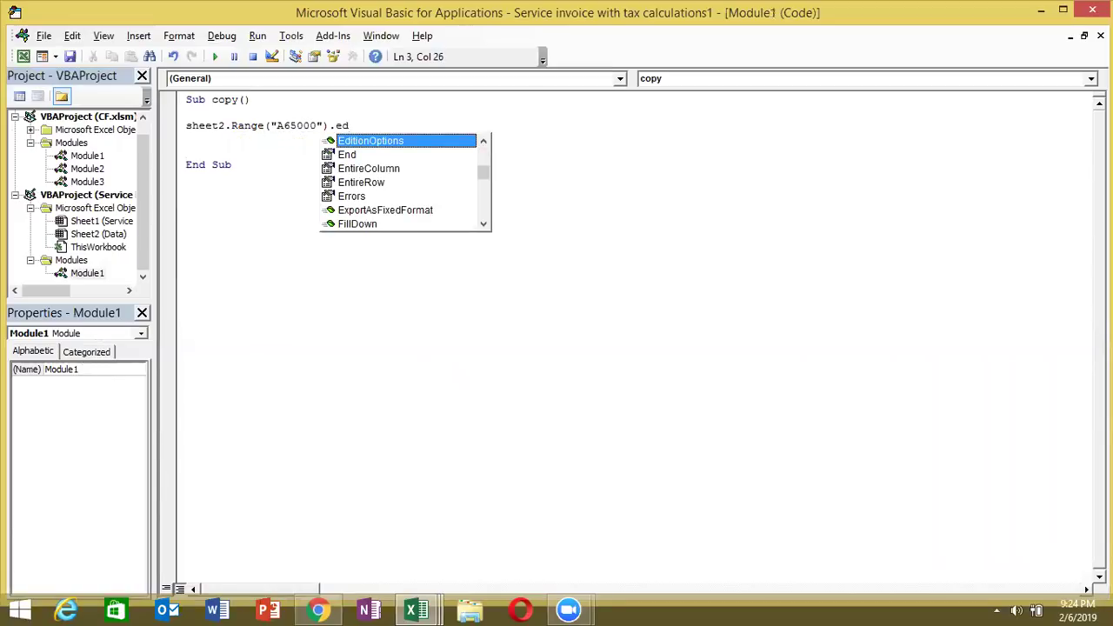
key(Down)
key(Tab)
Extend the line to .End(xlUp).Offset(1, 0).Value =.
text(()
key(Down)
key(Down)
key(Down)
key(Down)
key(Tab)
text())
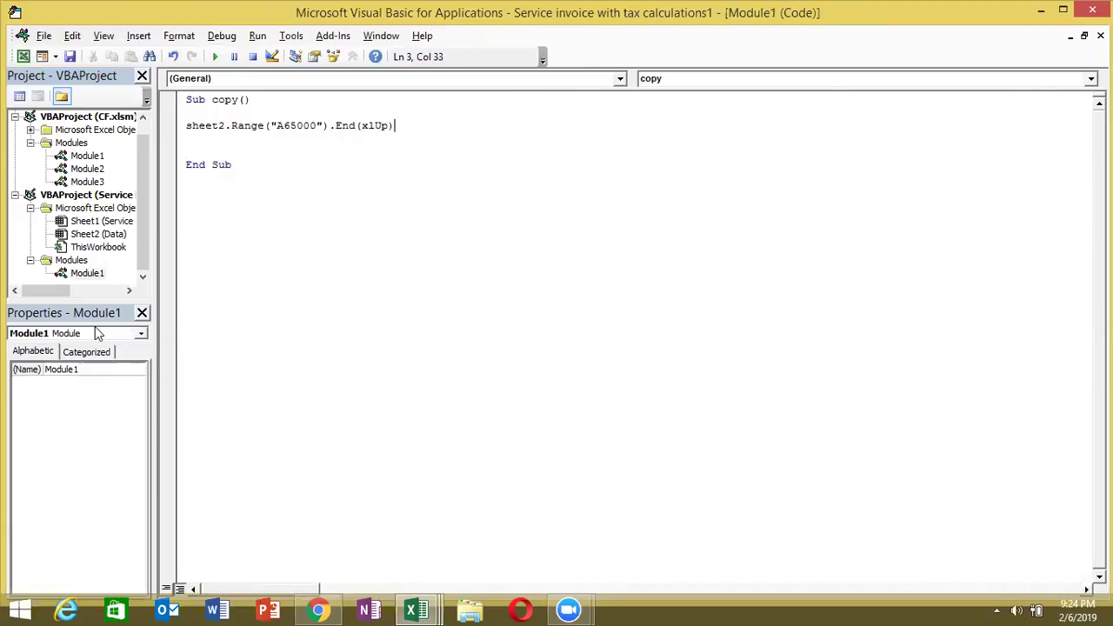
text(.of)
key(Tab)
text(()
text(1,0).valu)
key(Tab)
text(=)
Finish the line with Range("e4").Value after rechecking the Service Invoice sheet.
key(alt+F11)
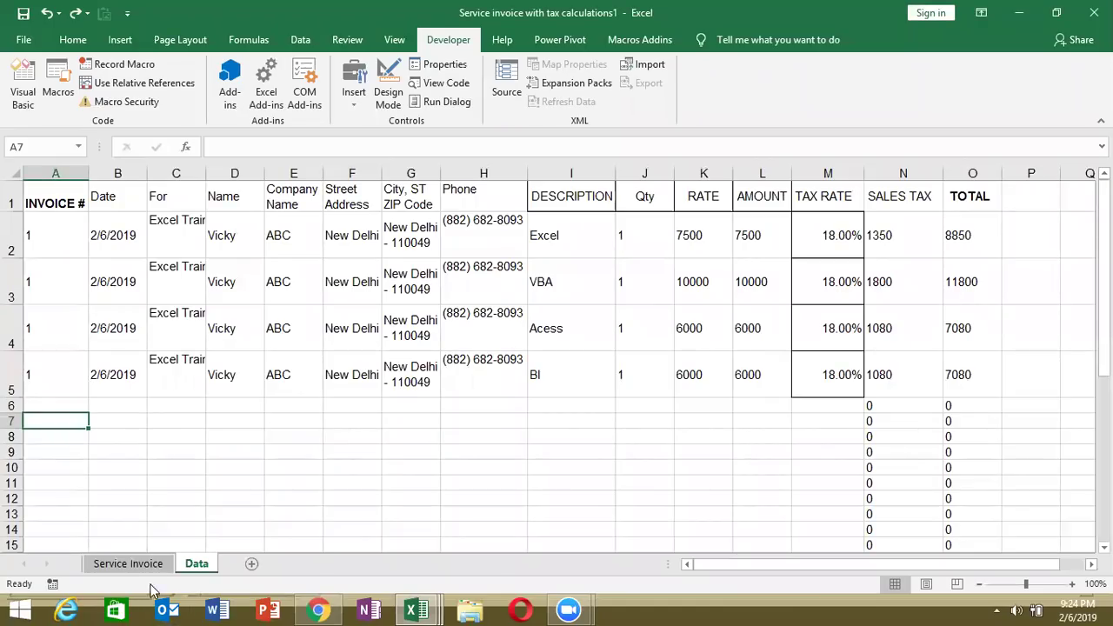
click(143, 563)
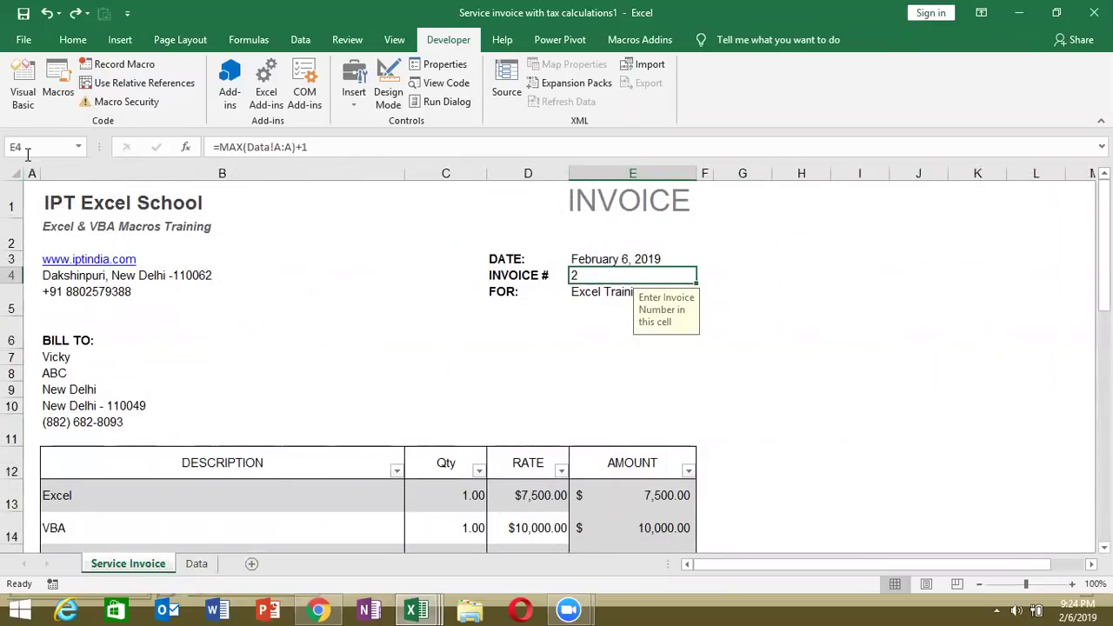
key(alt+F11)
text(range)
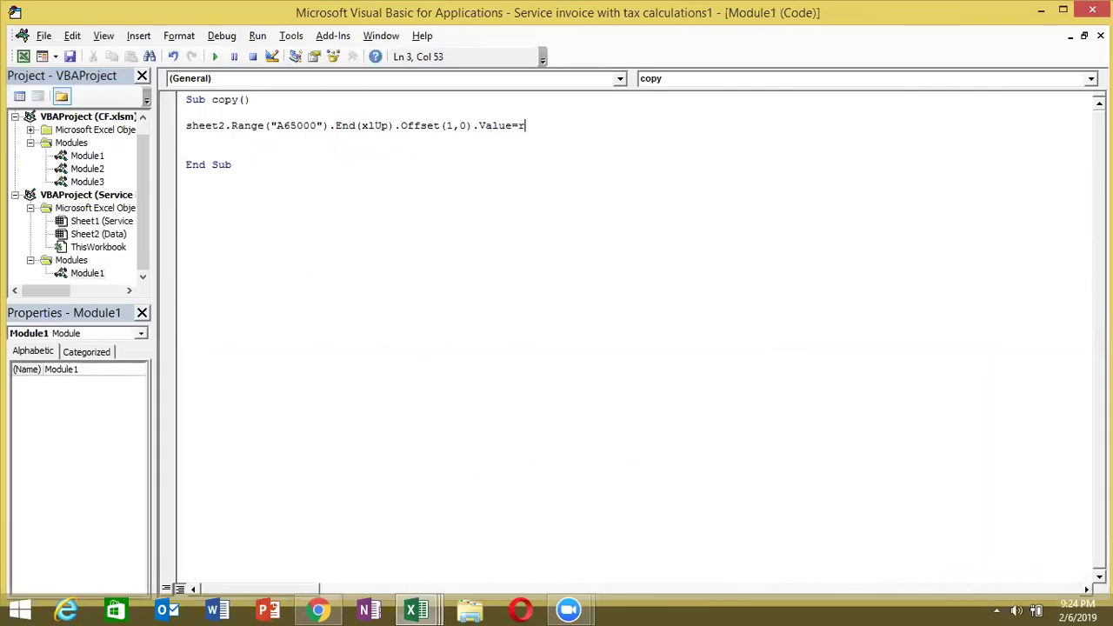
text(("e4)
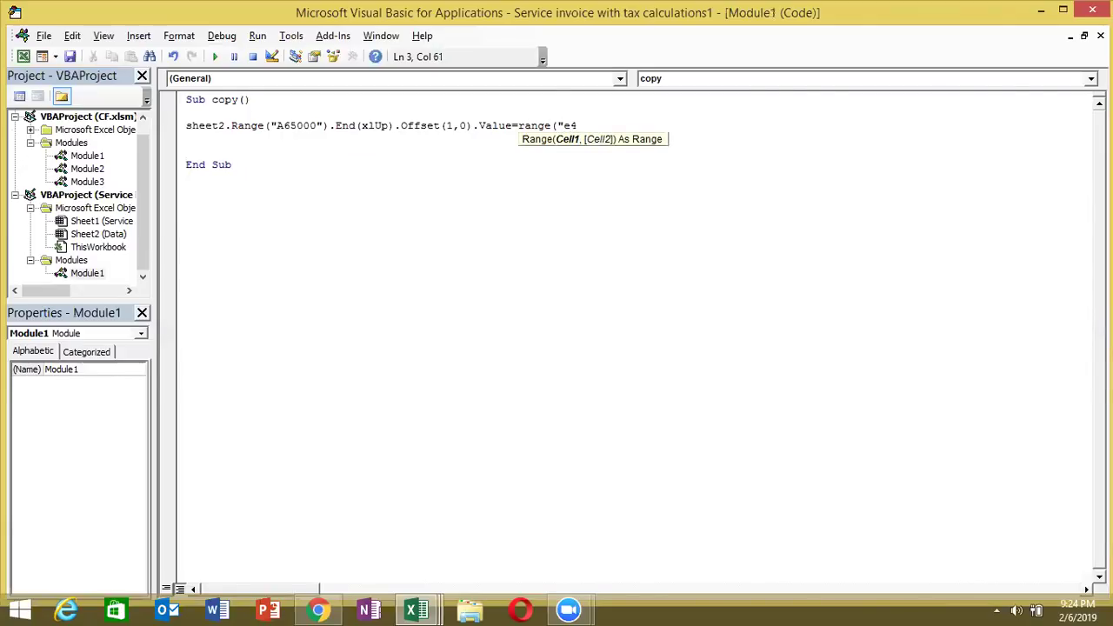
text(").v)
key(Return)
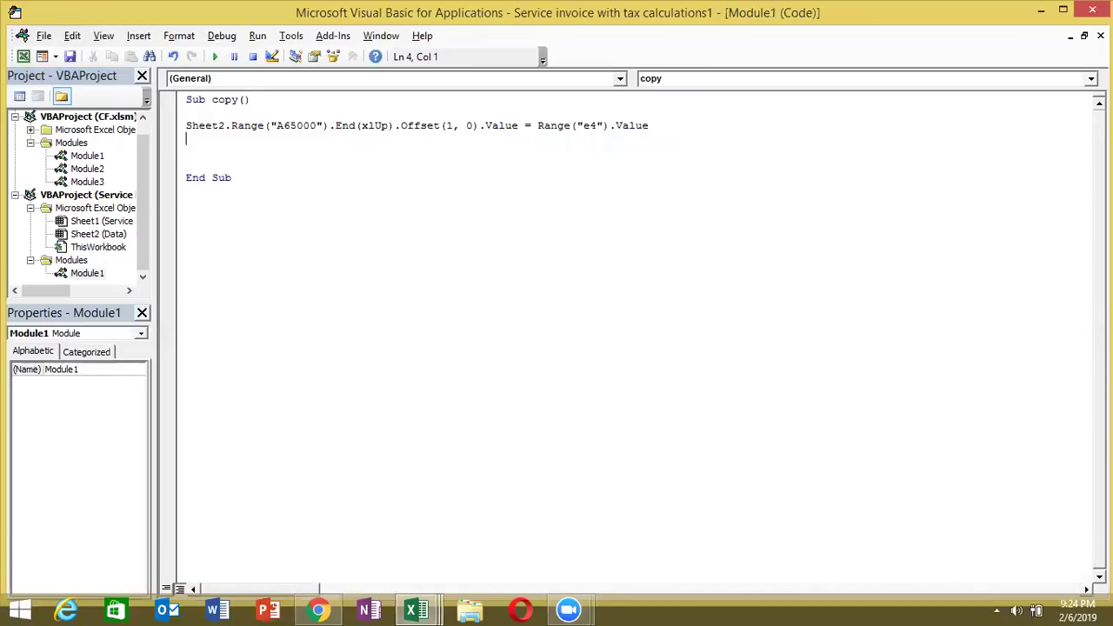
Enter test invoice number 2 in Data!A6 and check the invoice number on Service Invoice.
key(alt+Tab)
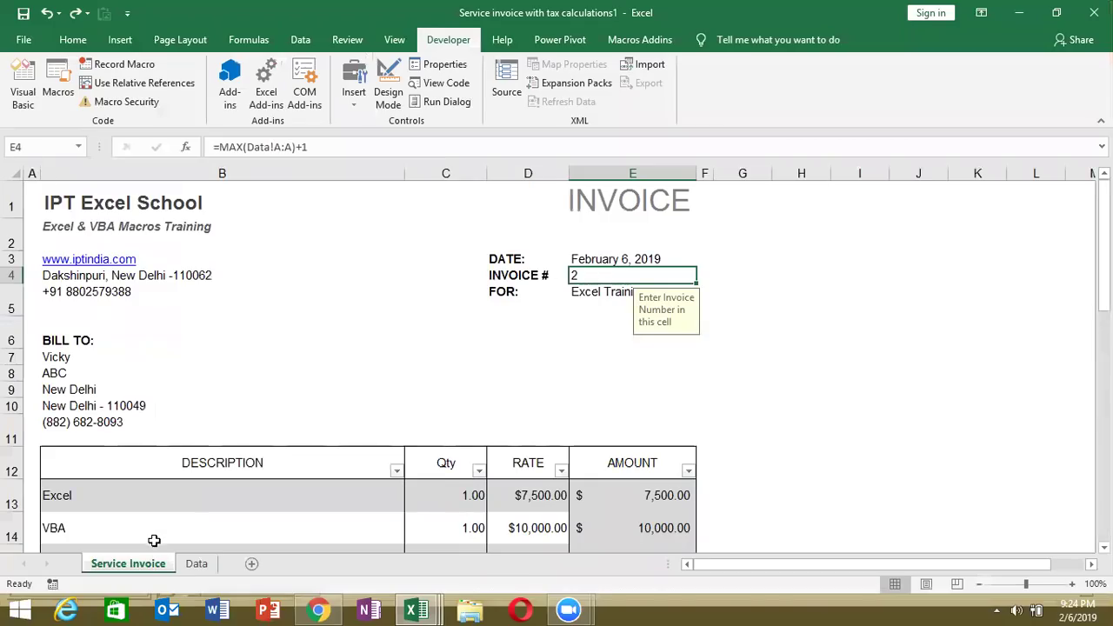
click(195, 563)
click(51, 408)
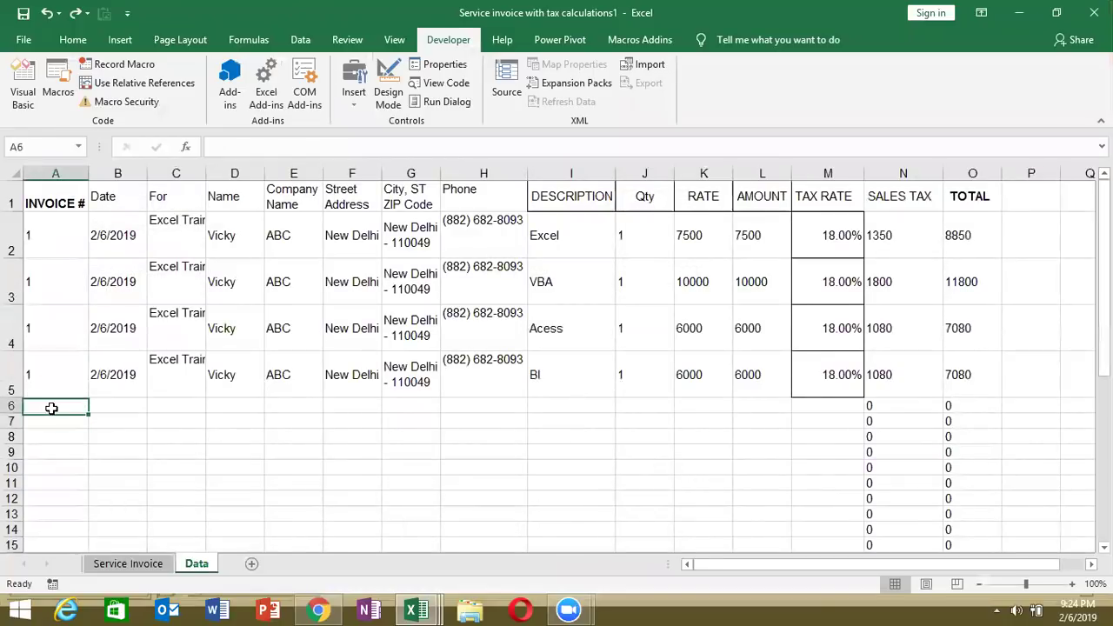
text(2)
key(Return)
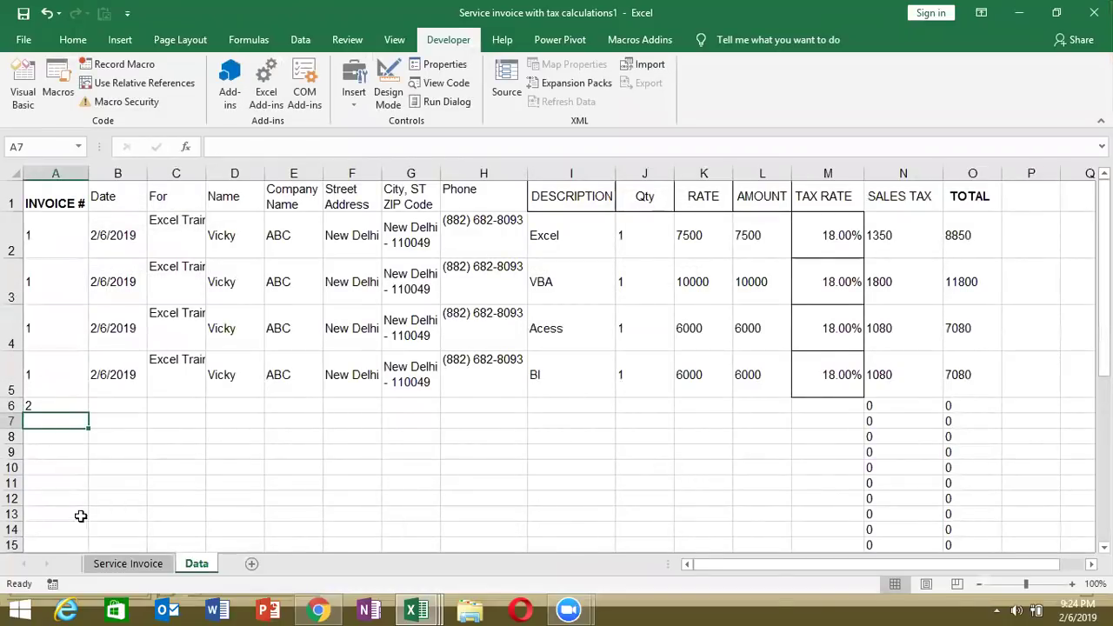
click(119, 562)
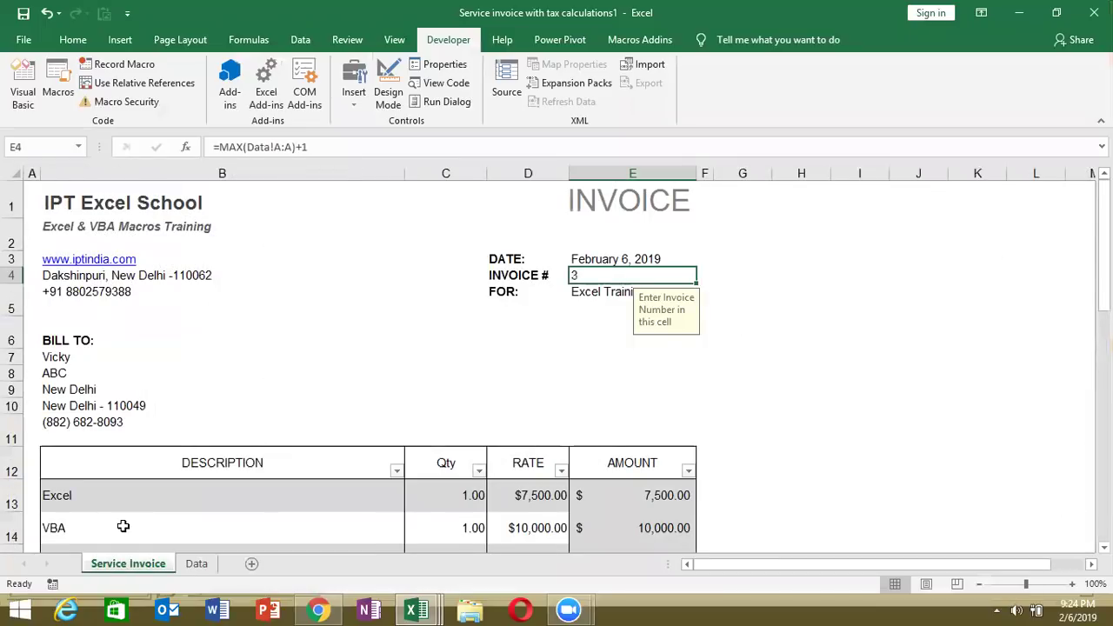
key(alt+Tab)
Duplicate the first macro line as a date line using Offset(0, 1) and source cell E3.
key(Up)
key(shift+Down)
key(ctrl+c)
key(ctrl+v)
key(ctrl+v)
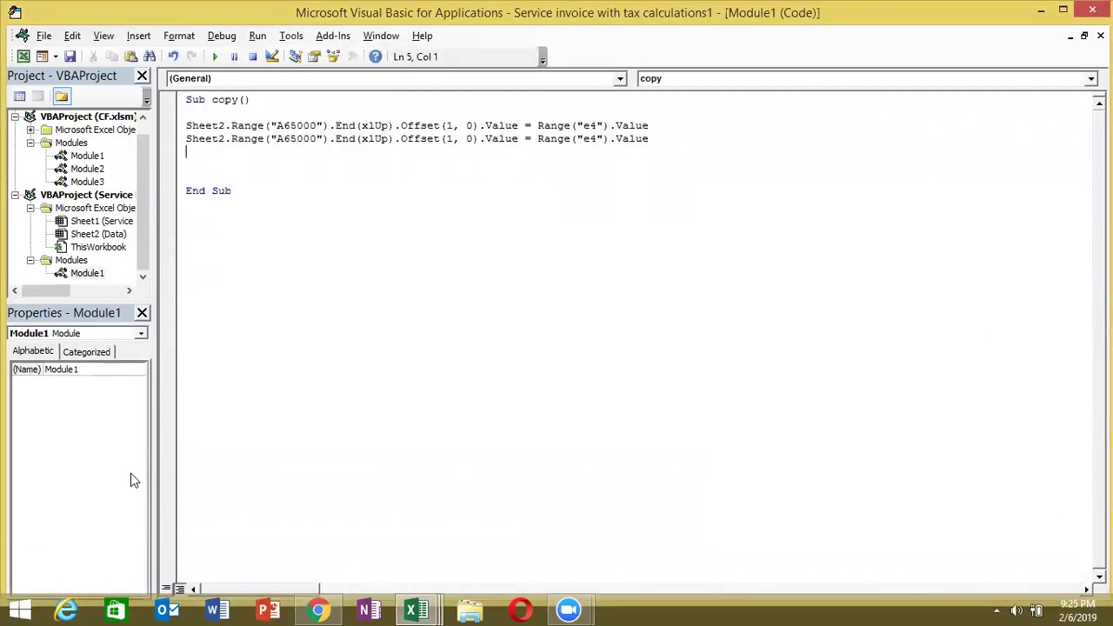
double_click(448, 138)
text(0)
click(470, 136)
key(BackSpace)
text(1)
click(591, 139)
key(Delete)
text(5)
Enter today's date, 2/6/2019, in Data!B6 beside invoice number 2.
key(alt+Tab)
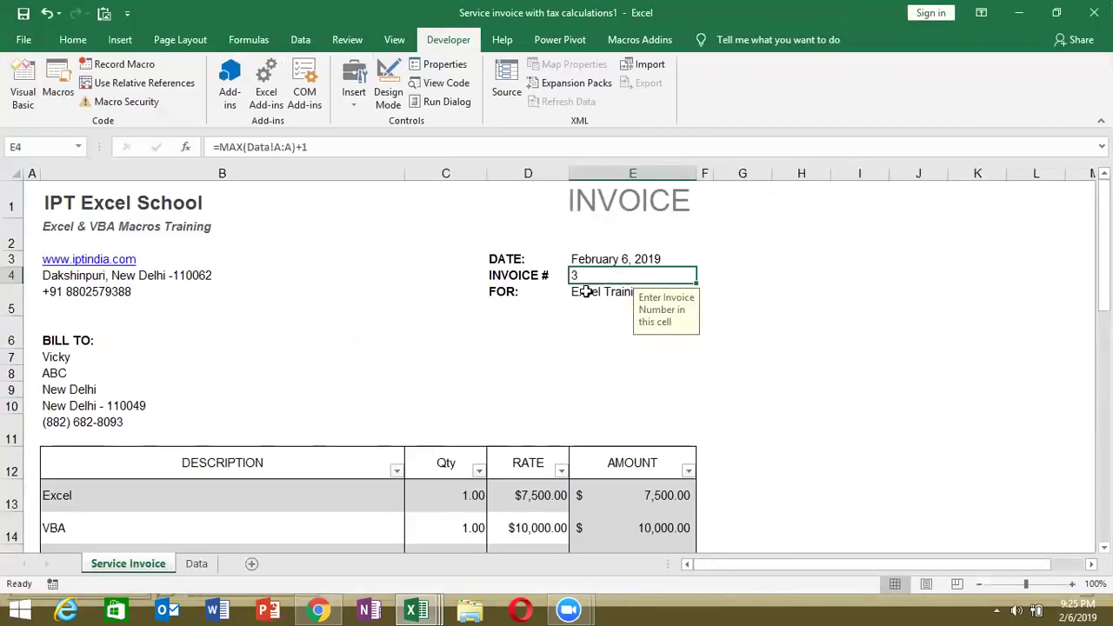
click(609, 258)
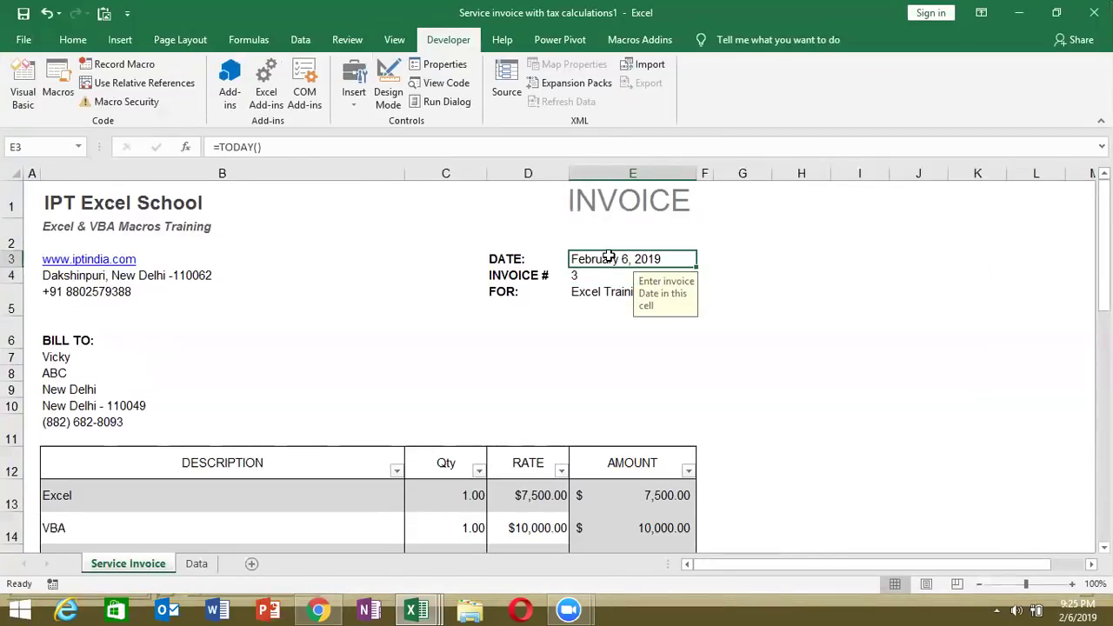
key(alt+Tab)
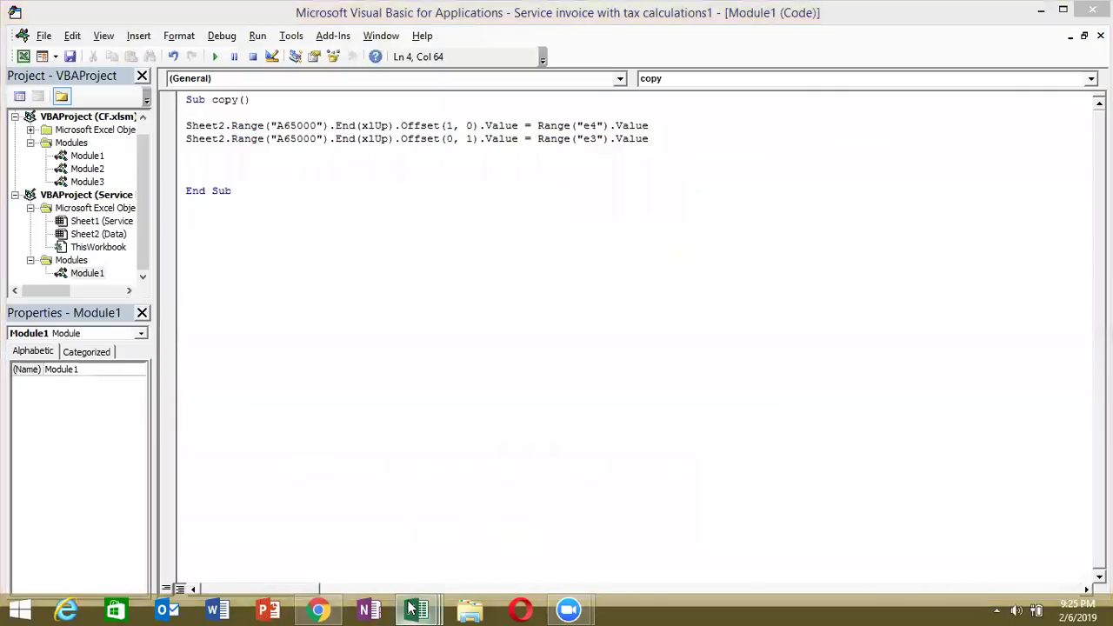
mouse_move(417, 609)
click(464, 554)
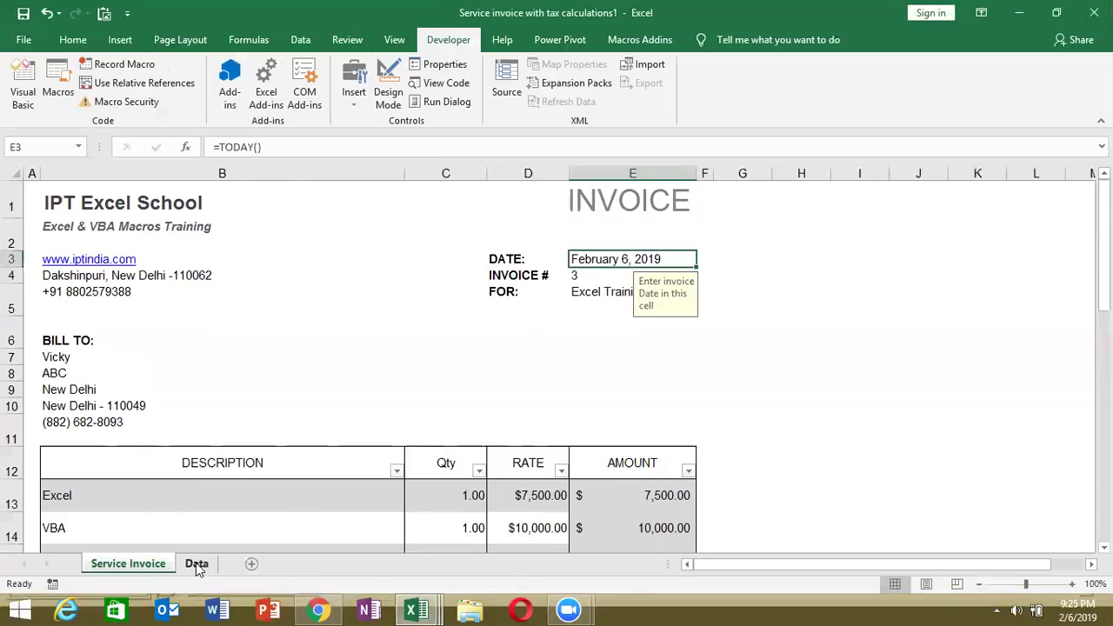
click(197, 563)
click(113, 406)
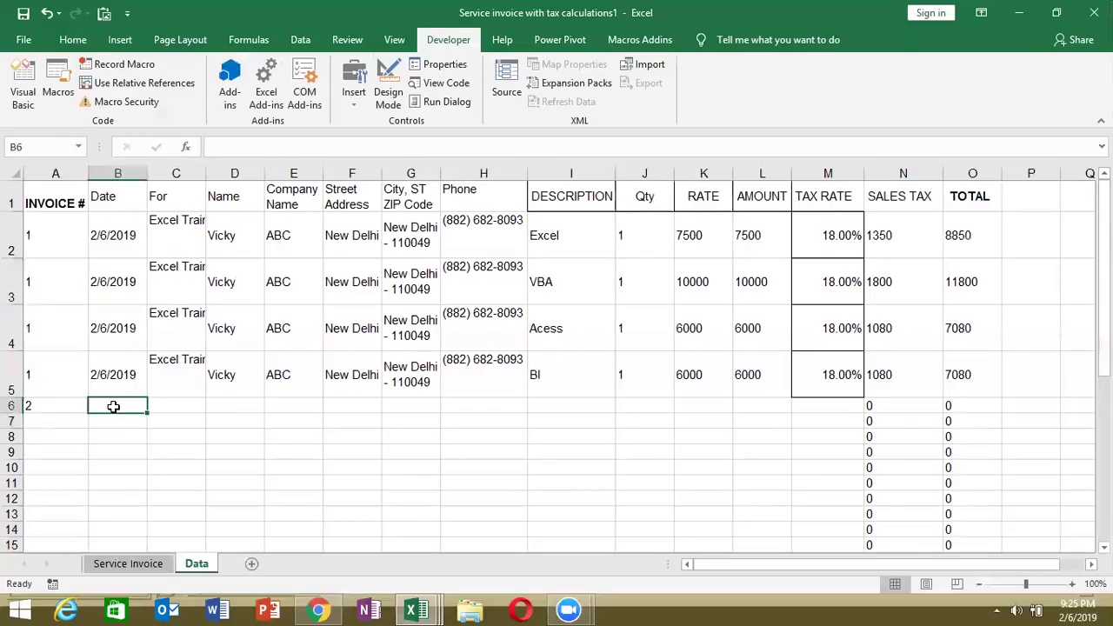
key(ctrl+semicolon)
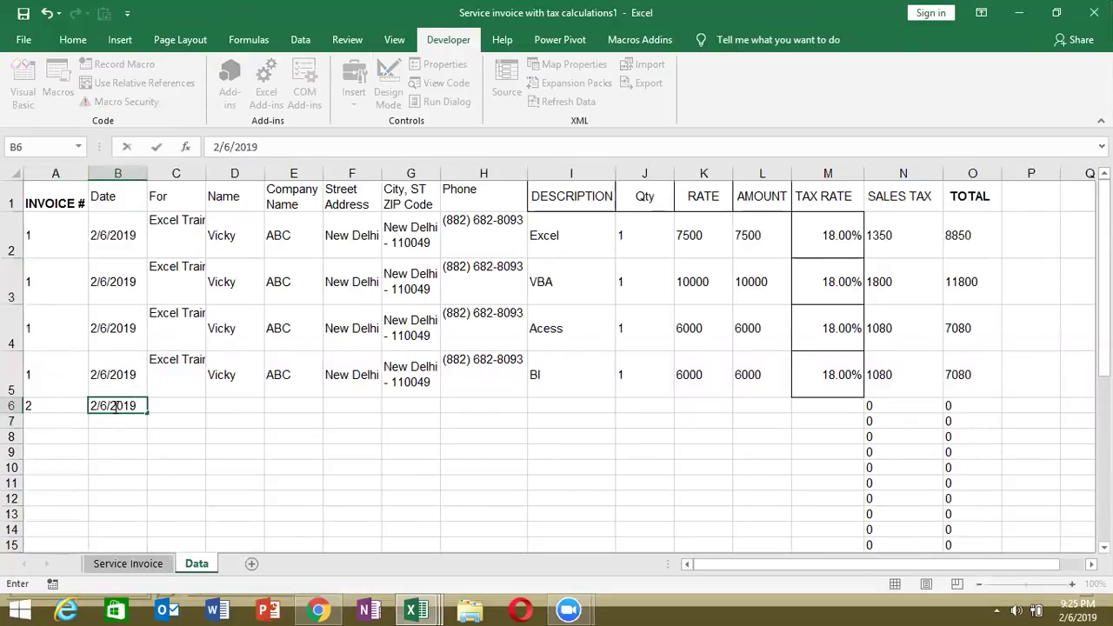
key(Return)
click(113, 406)
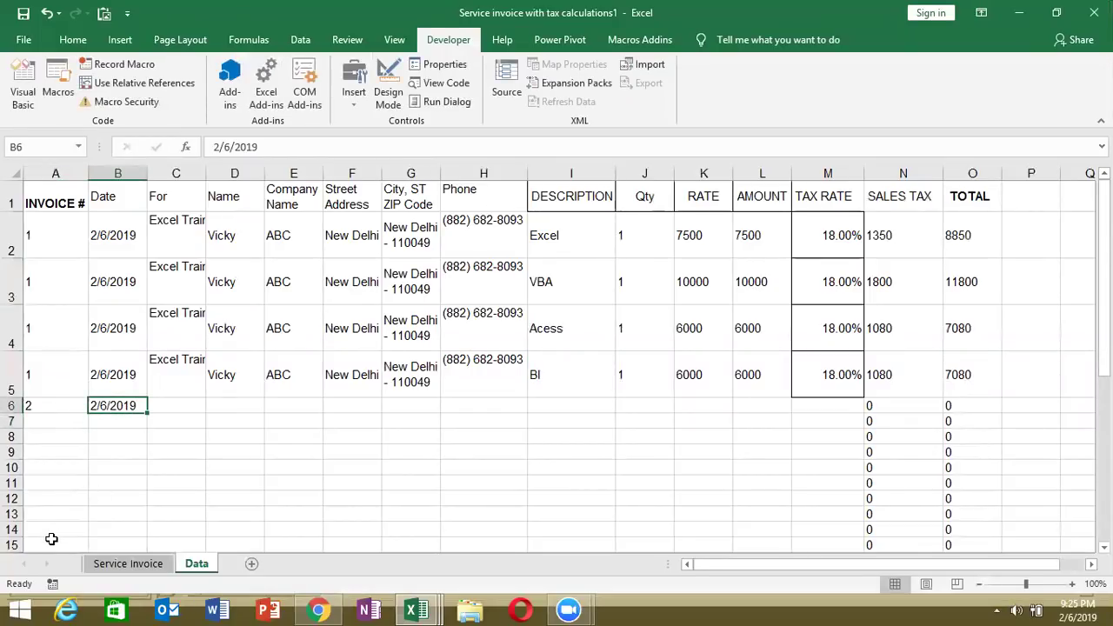
click(51, 542)
key(ctrl+Up)
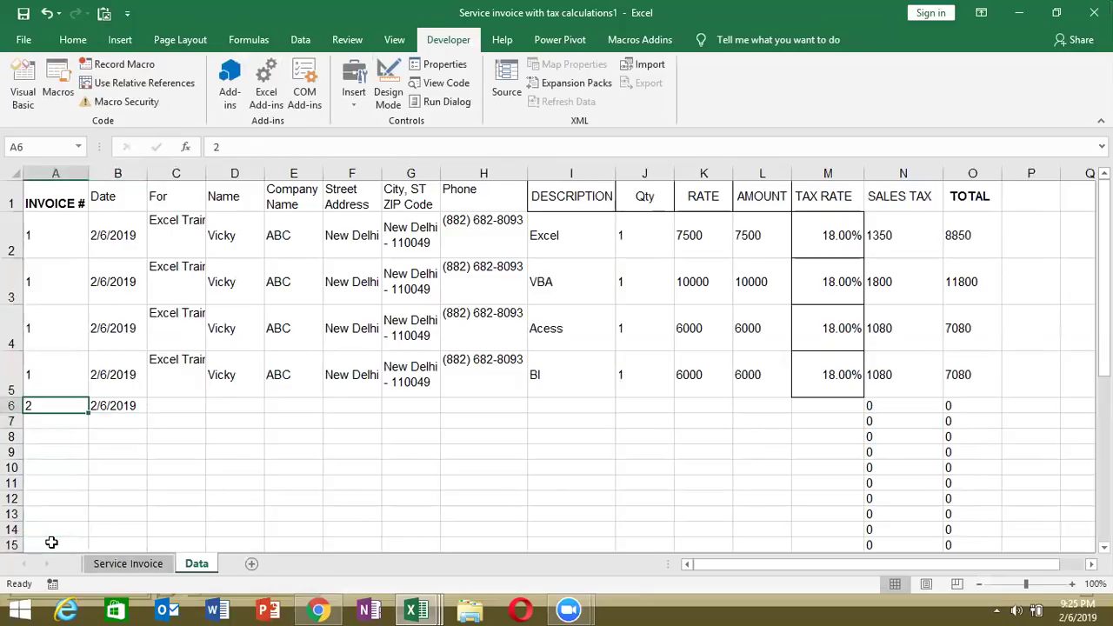
key(Right)
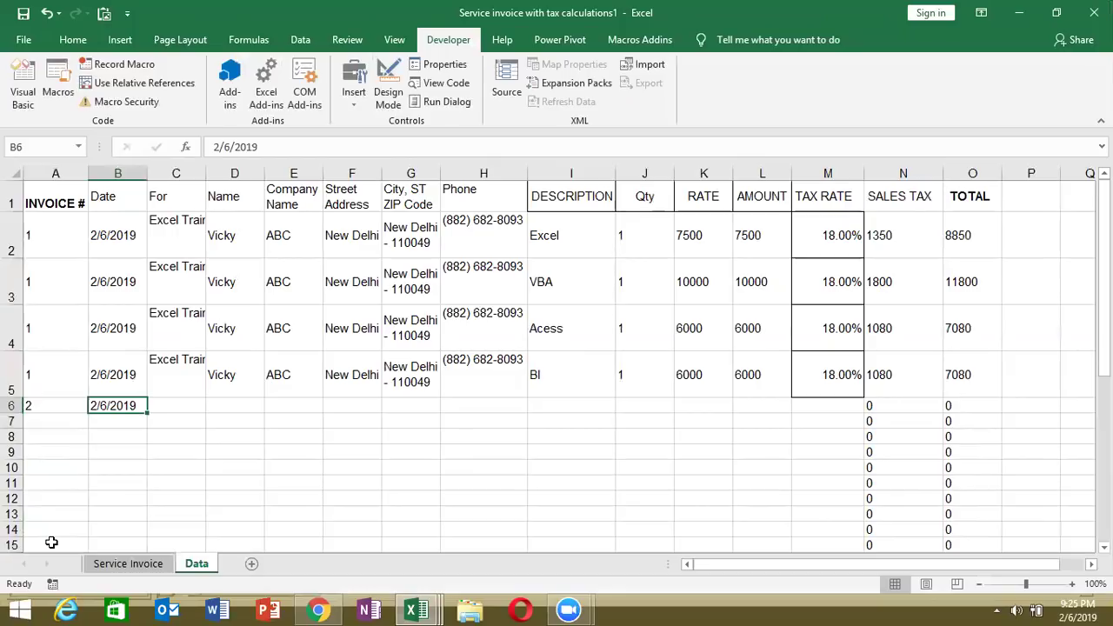
Review the row and column offsets and the A65000 start cell in the macro code.
key(alt+Tab)
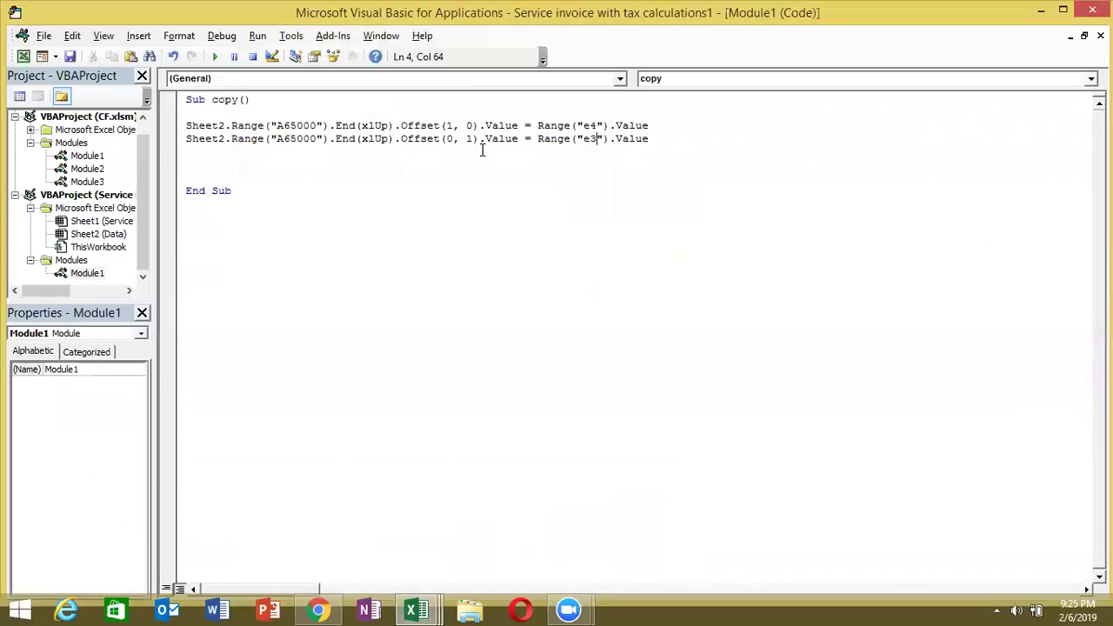
double_click(469, 138)
double_click(450, 126)
double_click(469, 138)
click(240, 160)
key(Up)
key(Up)
key(Down)
double_click(280, 139)
click(223, 151)
key(Up)
key(Up)
key(shift+Down)
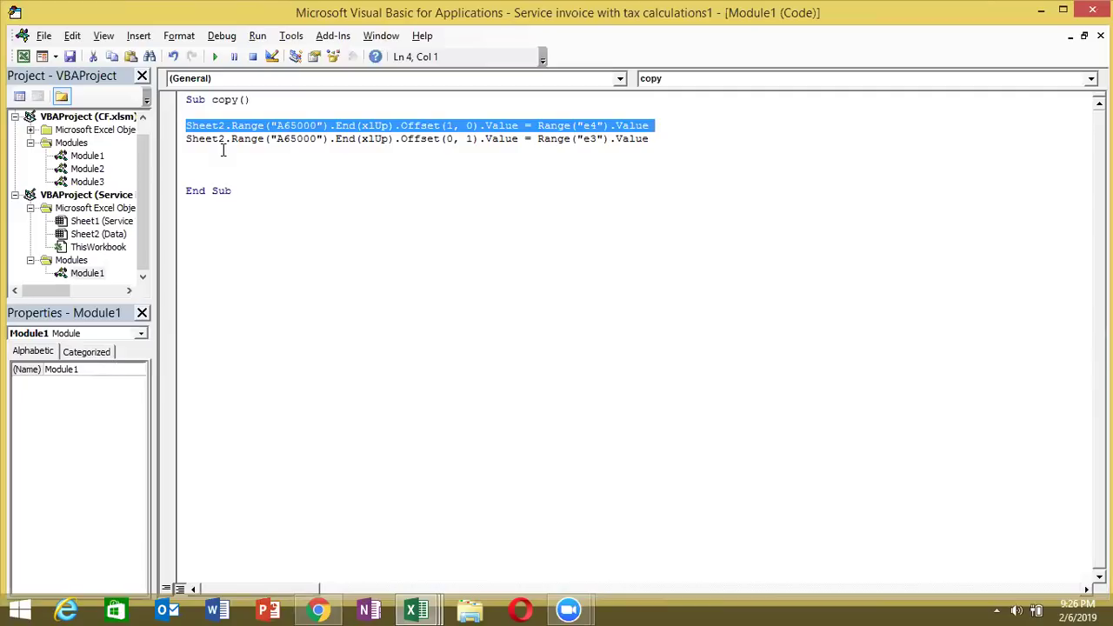
key(Down)
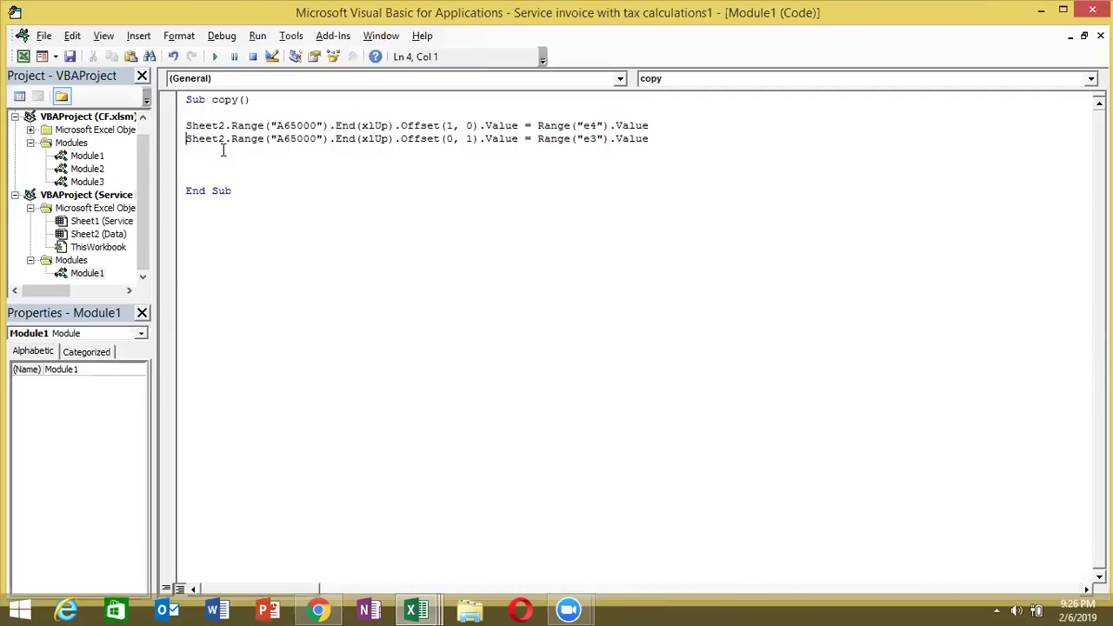
Return to the Service Invoice sheet and select the FOR entry in E5.
key(alt+F11)
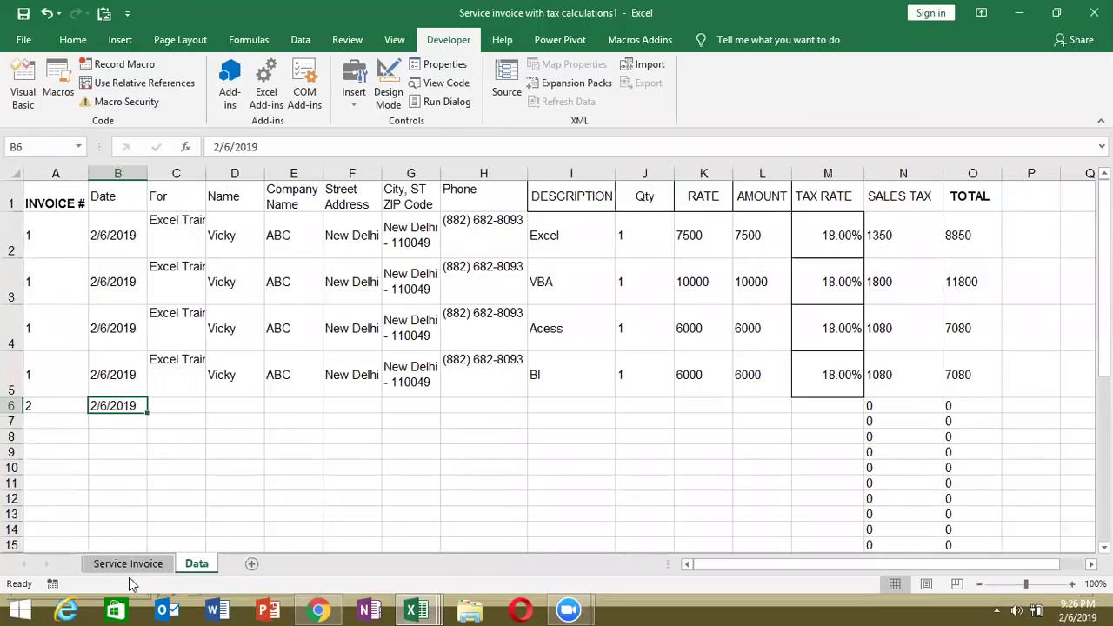
click(100, 564)
click(569, 301)
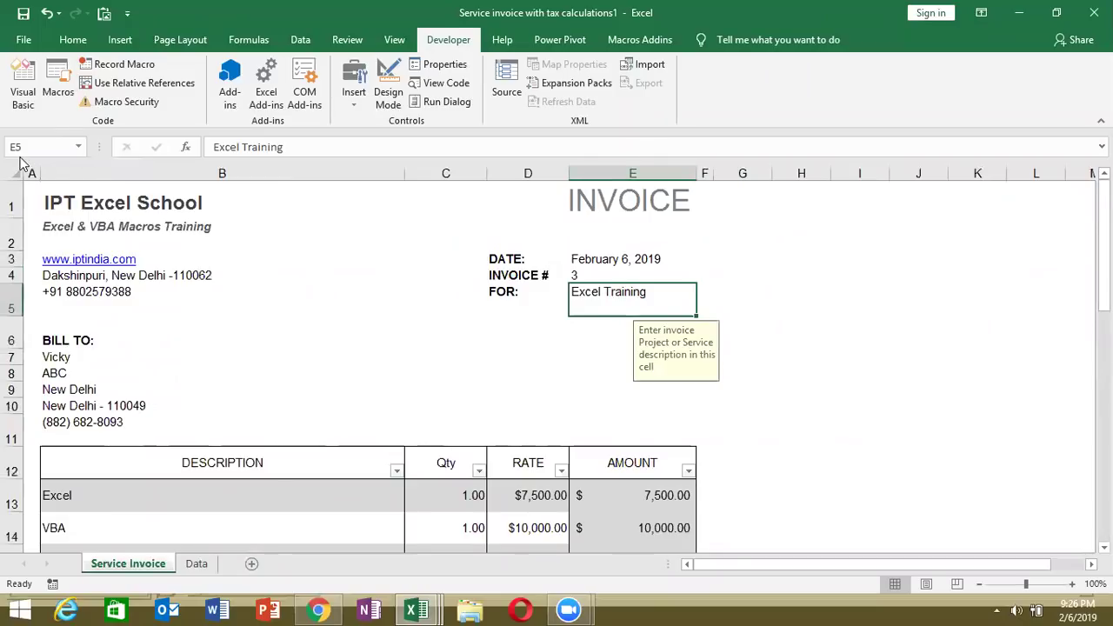
Add a third macro line copying E5 with Offset(0, 2).
key(alt+F11)
key(Up)
key(shift+Down)
key(ctrl+c)
key(Right)
key(ctrl+v)
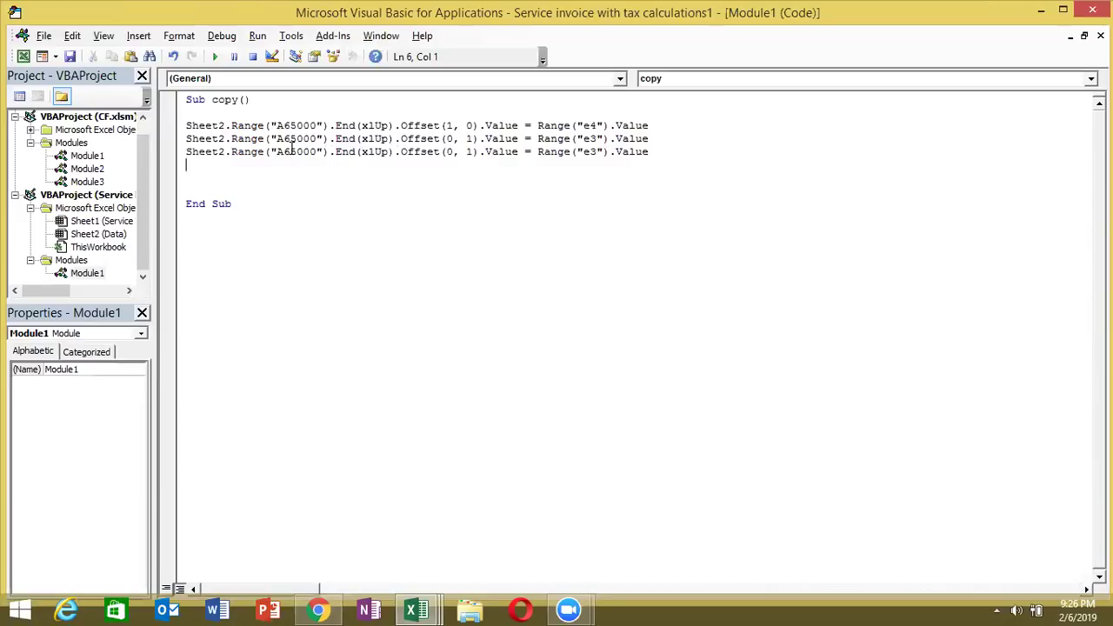
double_click(469, 151)
text(2)
click(590, 152)
key(Delete)
text(5)
Copy the FOR entry Excel Training from E5 into Data!C6.
key(alt+F11)
key(ctrl+c)
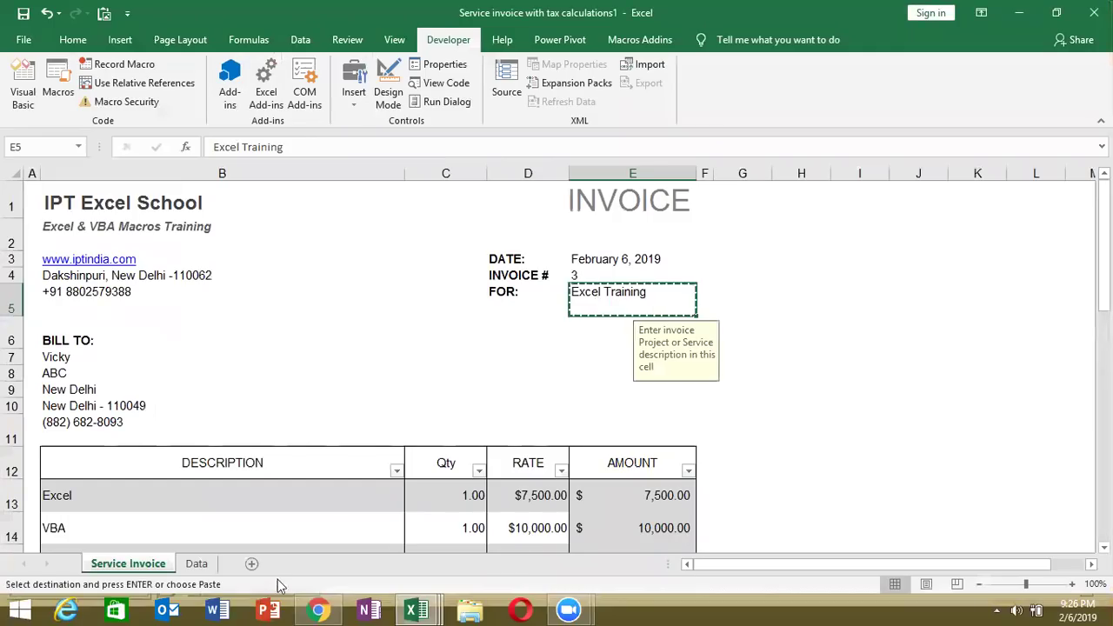
click(195, 563)
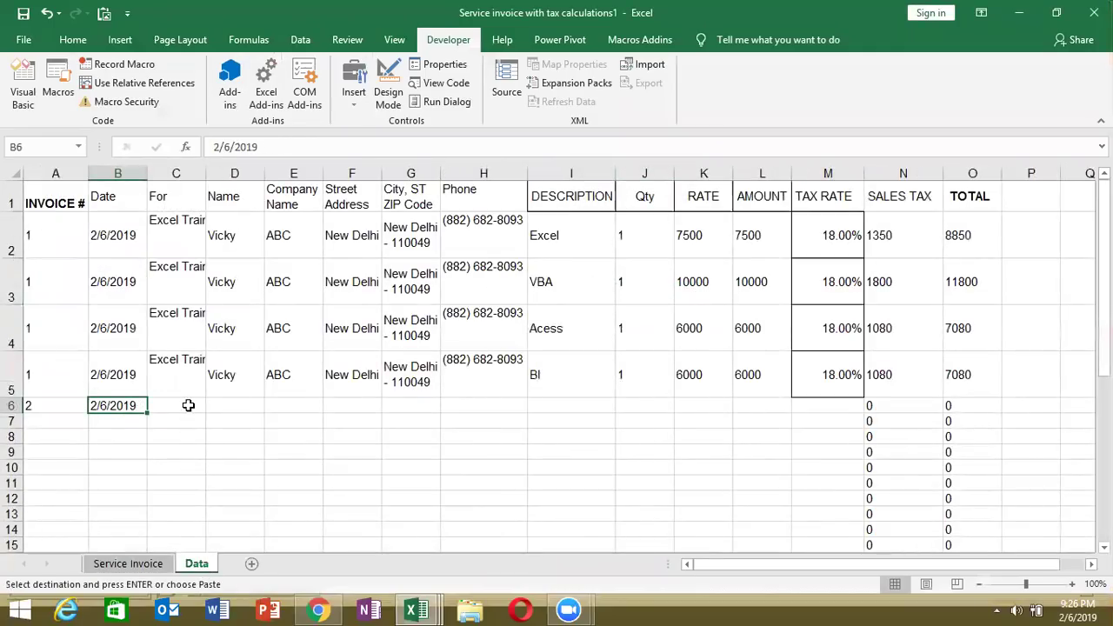
click(186, 405)
key(ctrl+v)
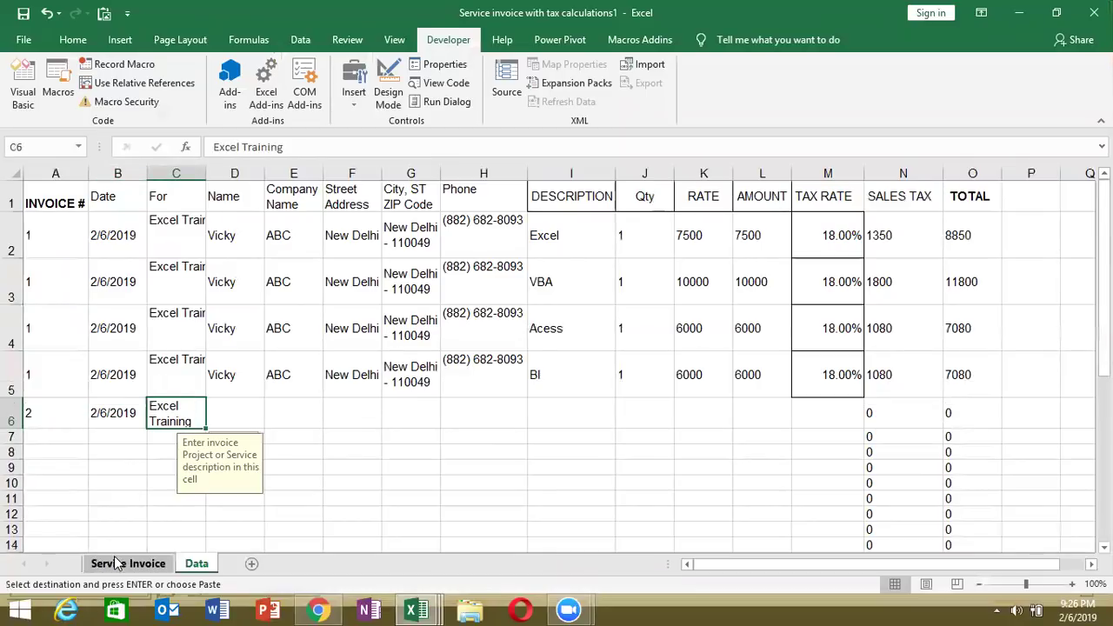
Step through the bill-to customer details on the Service Invoice sheet.
click(115, 564)
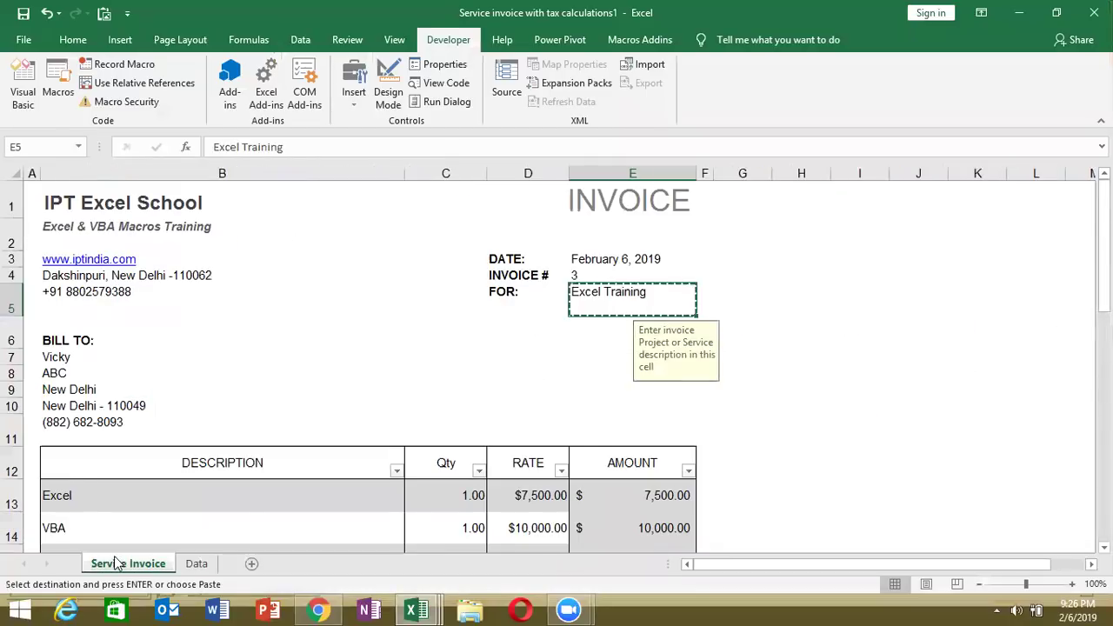
click(65, 360)
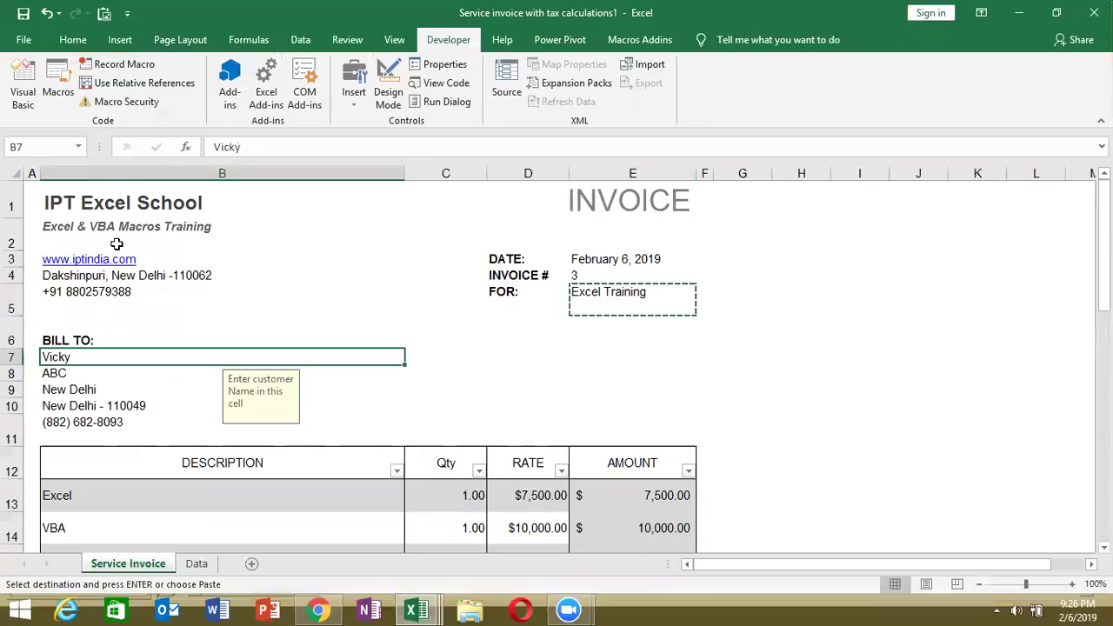
key(Down)
key(Down)
key(Down)
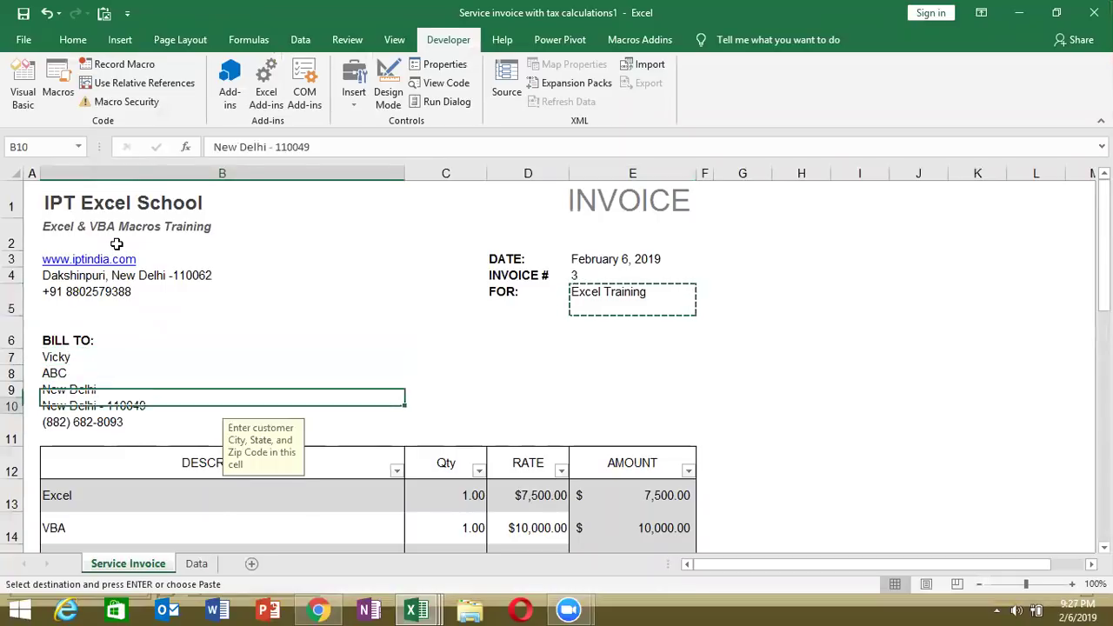
key(Down)
key(alt+F11)
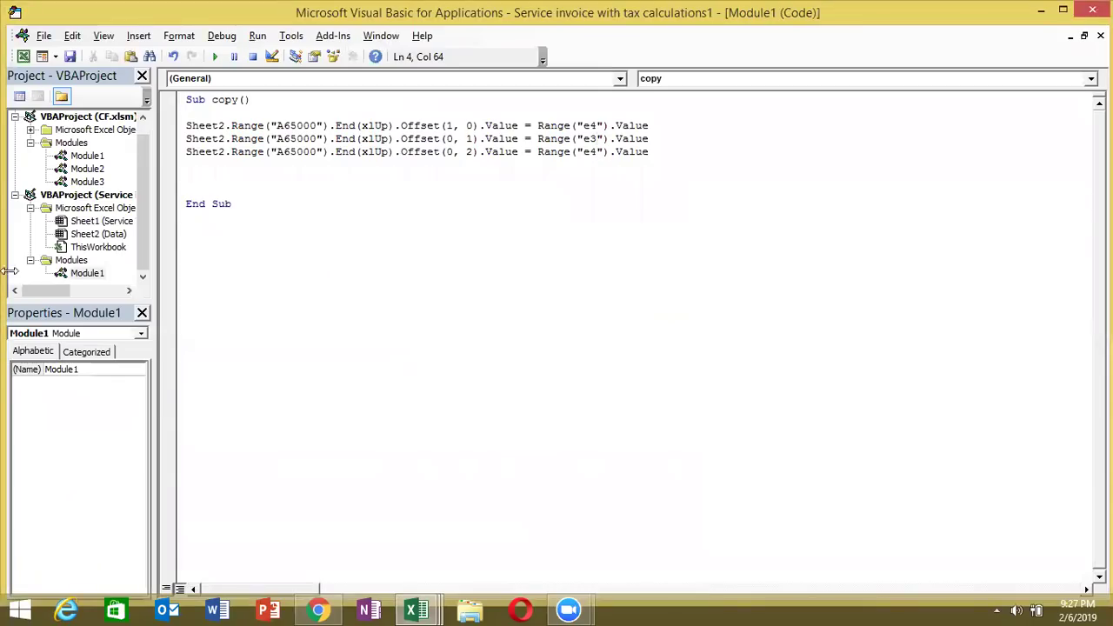
Duplicate the copy line and set it to send b7 to Offset(0,3).
click(185, 151)
key(shift+Down)
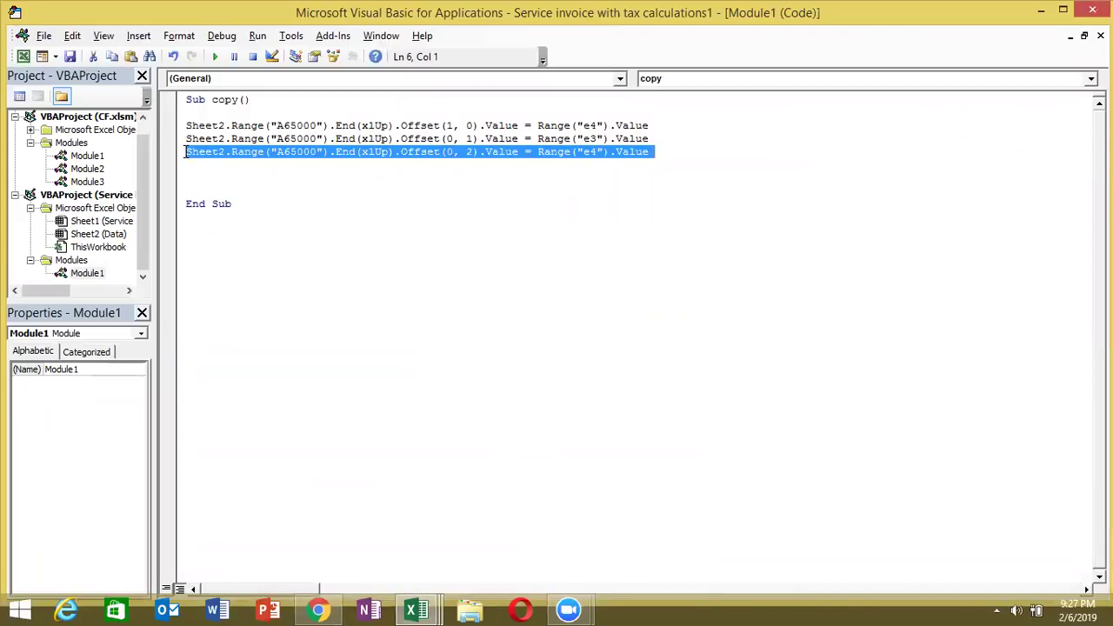
key(ctrl+c)
key(ctrl+v)
key(ctrl+v)
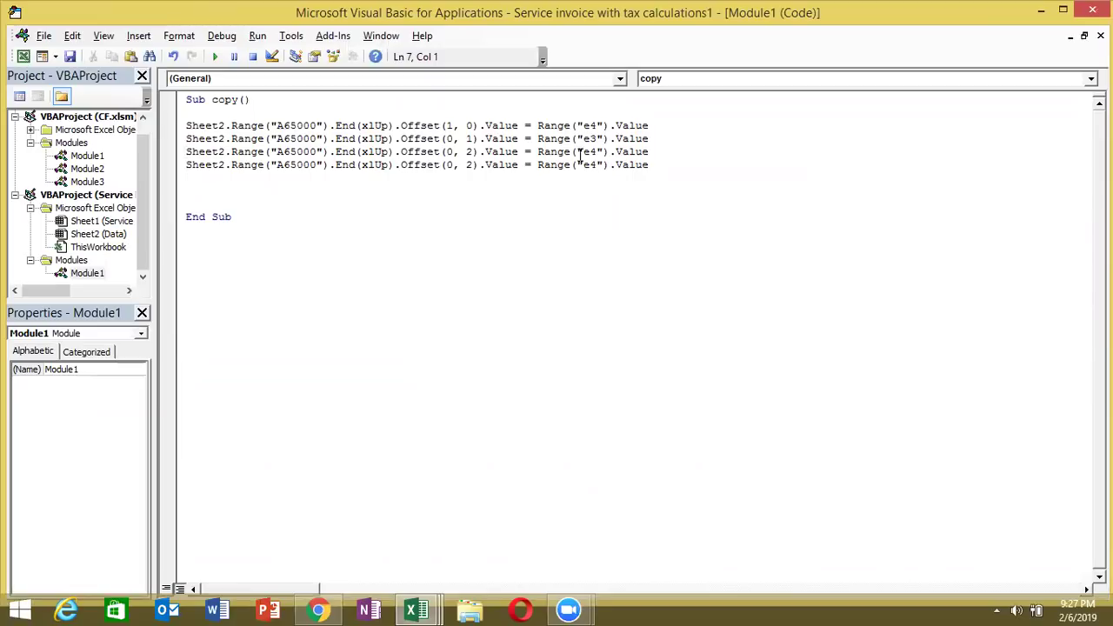
double_click(589, 164)
text(b11)
key(alt+F11)
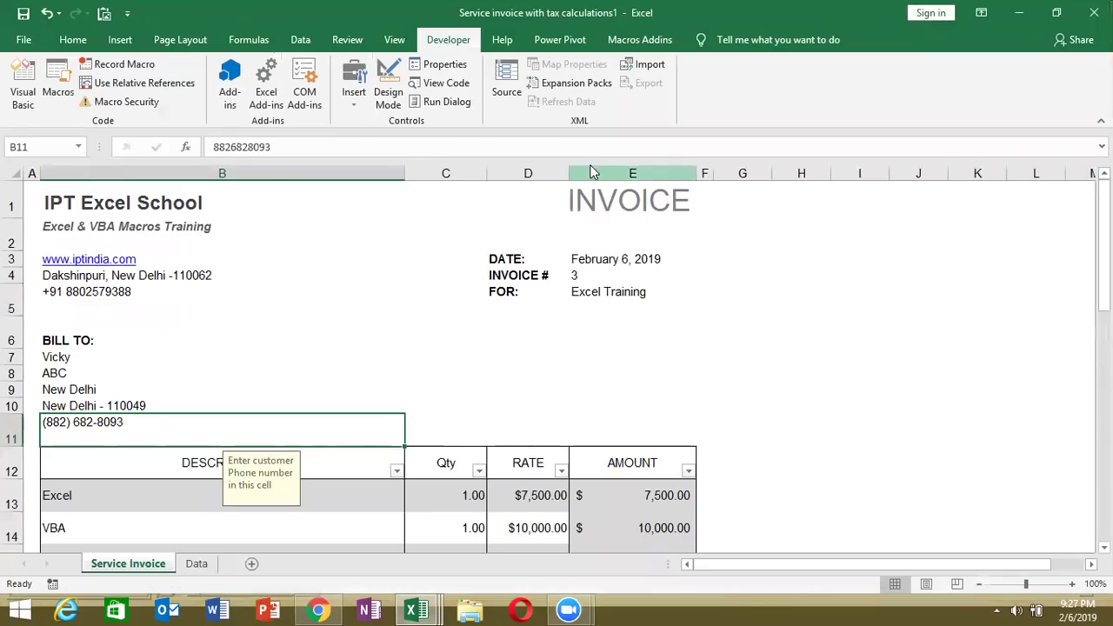
key(alt+F11)
text(b7)
double_click(470, 165)
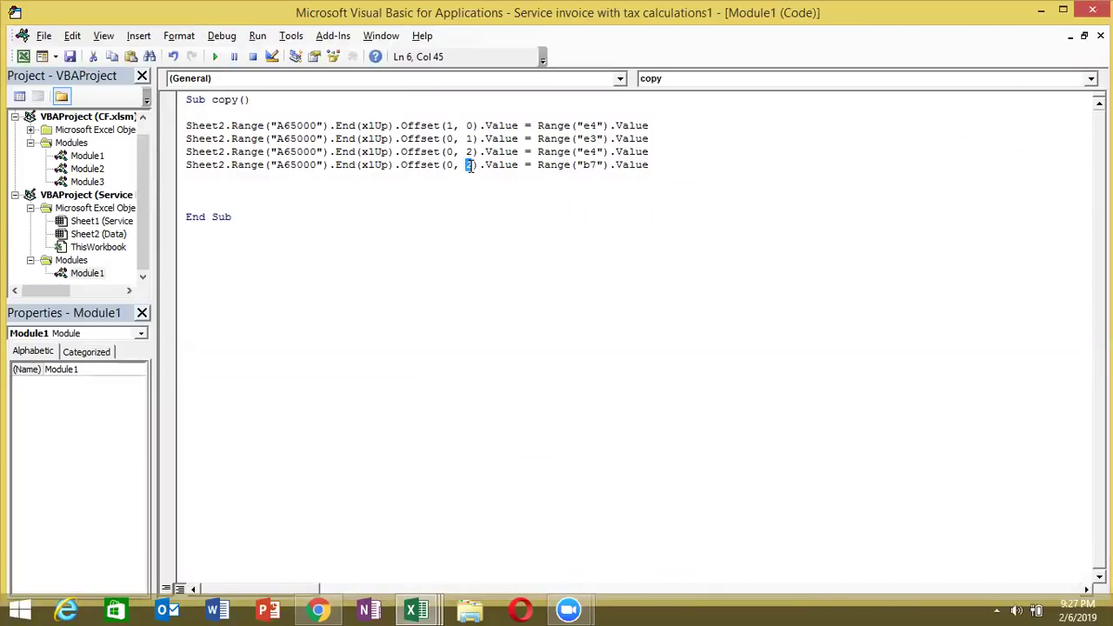
text(3)
Add more copies of the b7 line with column offsets 4, 5, 6 and 7.
click(187, 165)
key(shift+Down)
key(ctrl+c)
key(ctrl+v)
key(ctrl+v)
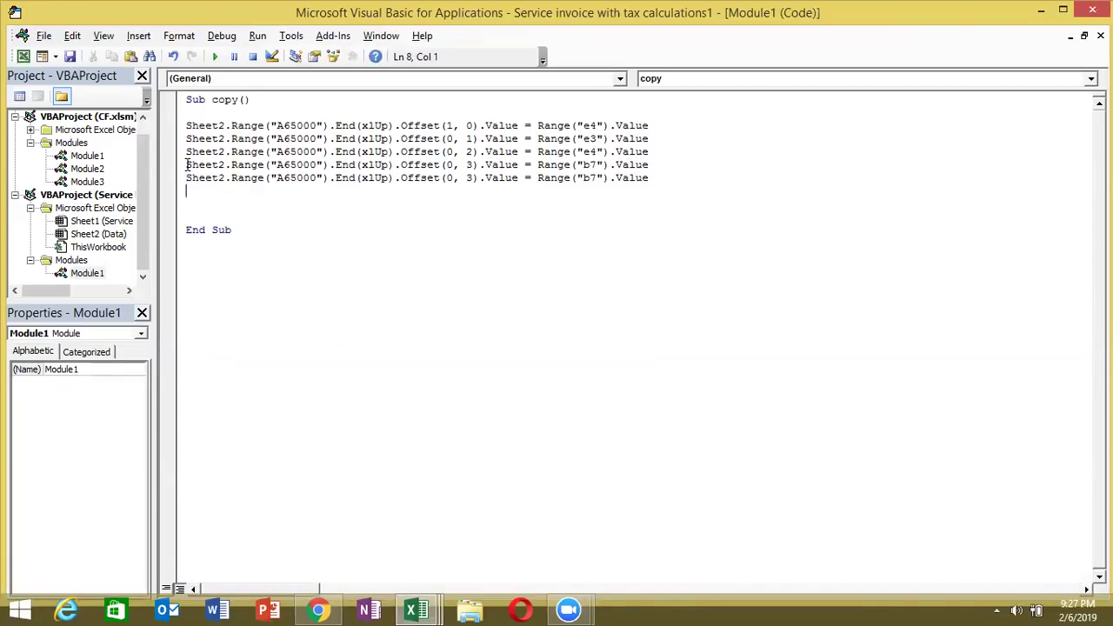
key(ctrl+v)
key(ctrl+v)
key(ctrl+v)
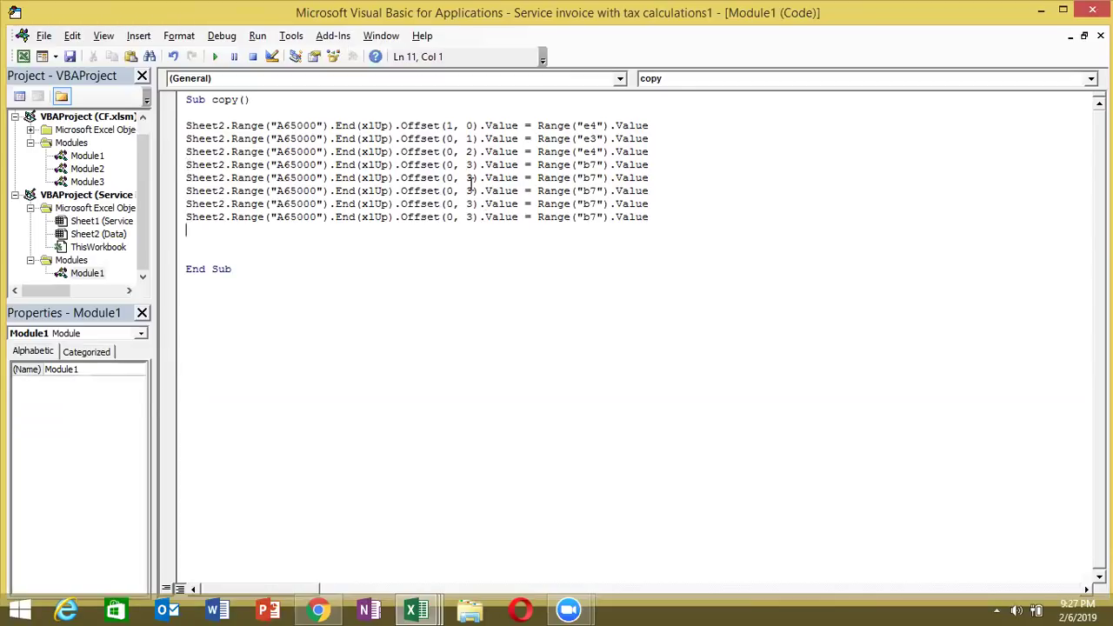
double_click(469, 178)
text(4)
double_click(469, 192)
text(5)
double_click(469, 205)
text(6)
double_click(469, 217)
text(7)
Change the new lines' source cells from b7 to b8, b10 and b11.
click(597, 179)
key(BackSpace)
text(8)
click(598, 190)
click(598, 203)
key(BackSpace)
text(10)
click(598, 216)
key(BackSpace)
text(11)
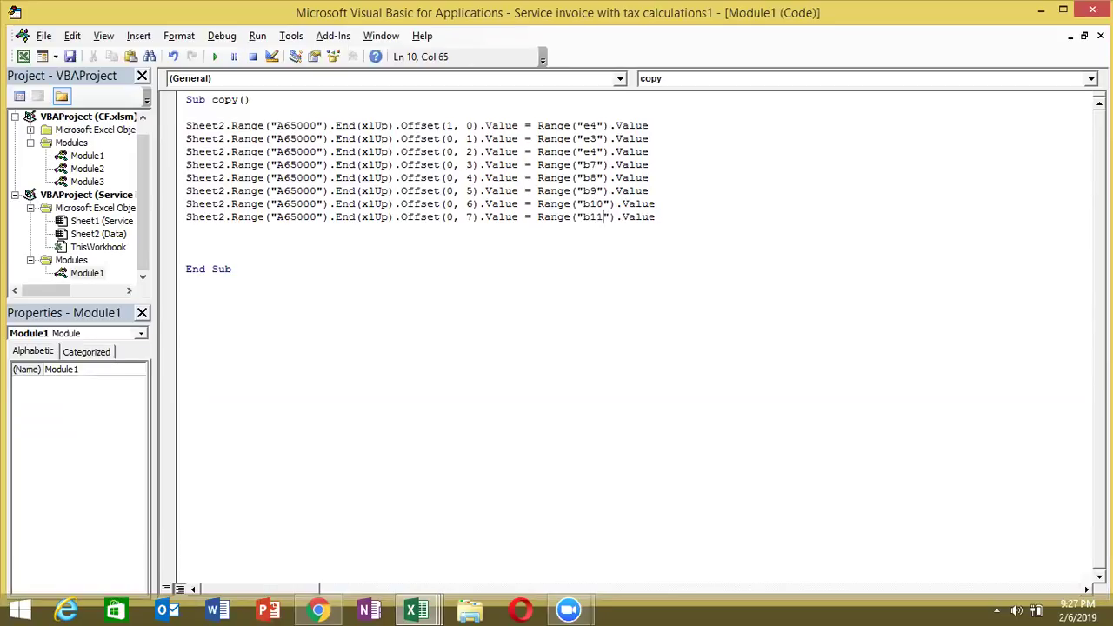
key(alt+Tab)
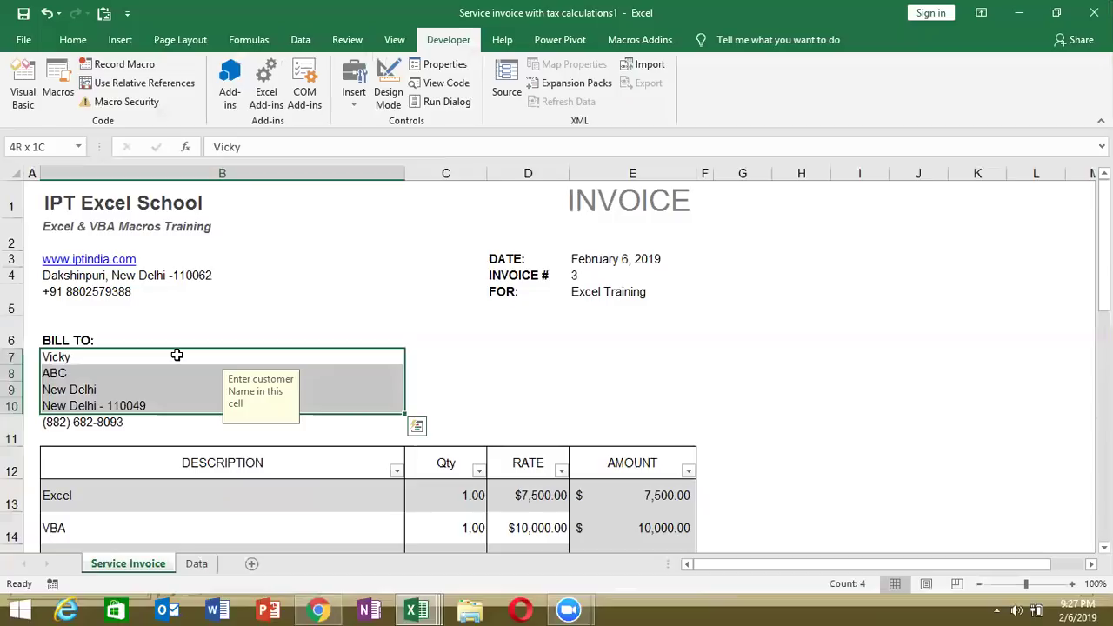
Copy the bill-to cells B7:B11 and paste them transposed into Data!D6:H6.
key(shift+Down)
key(ctrl+c)
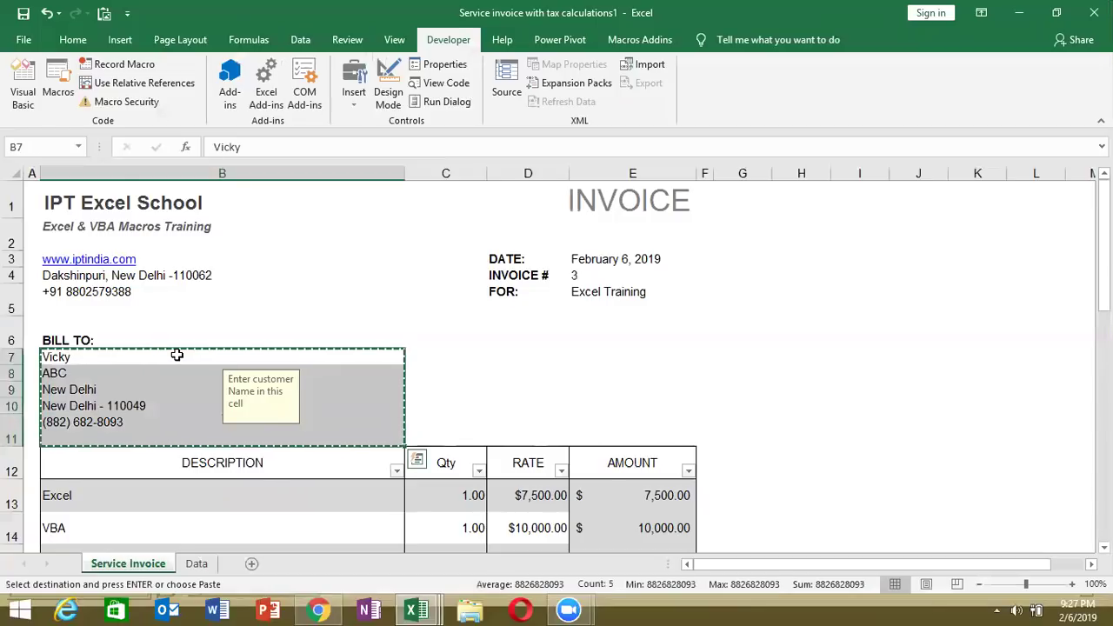
key(alt+F11)
key(alt+F11)
key(alt+F11)
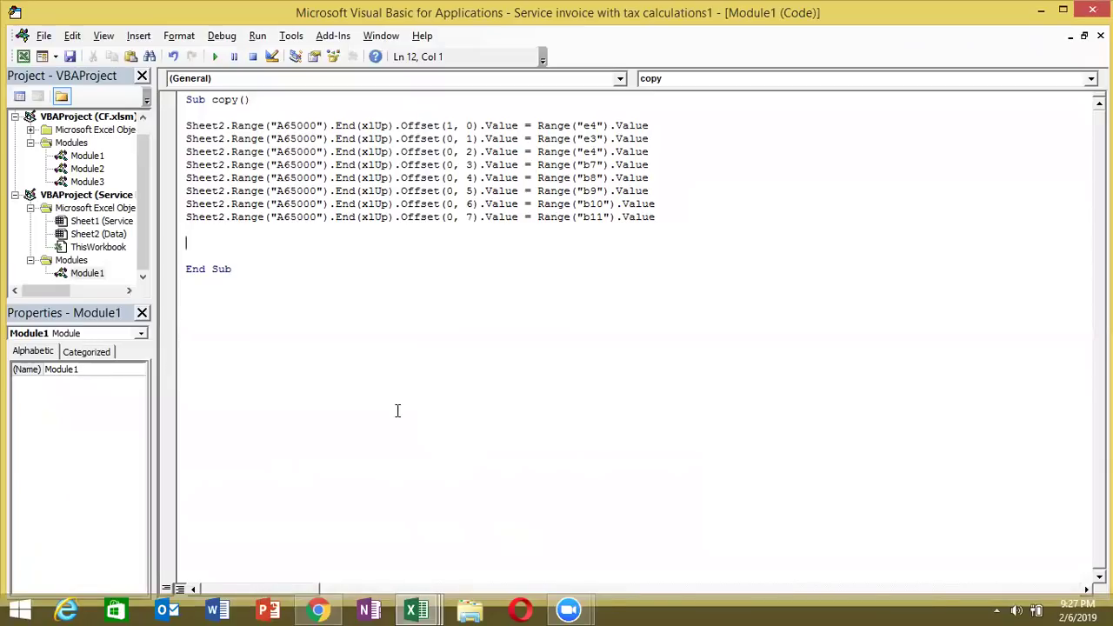
key(alt+F11)
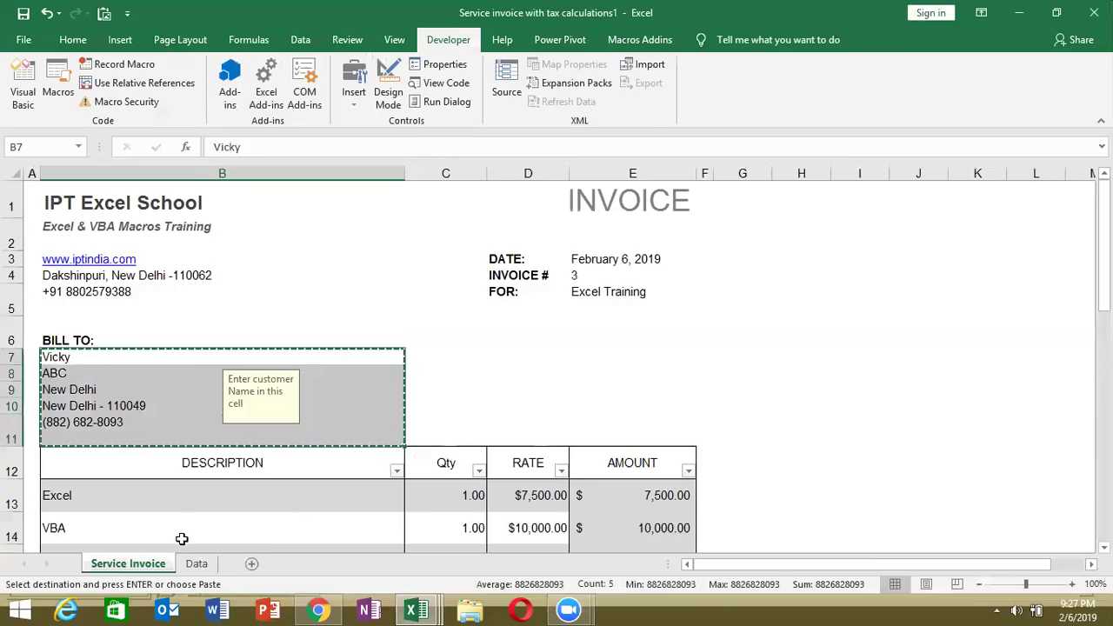
click(196, 562)
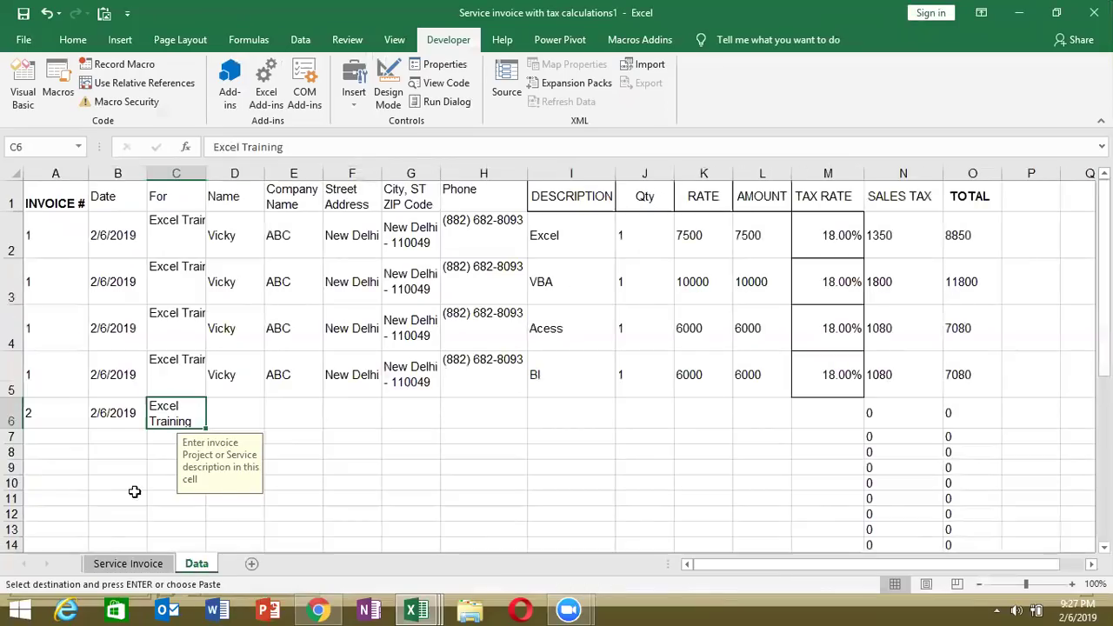
click(224, 408)
right_click(235, 408)
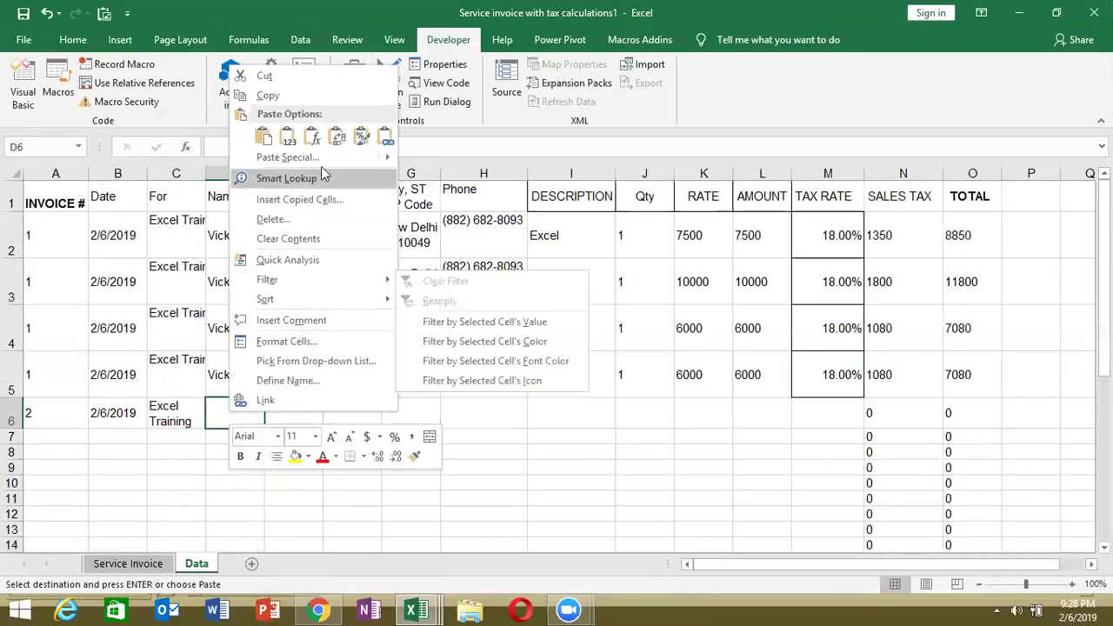
click(345, 146)
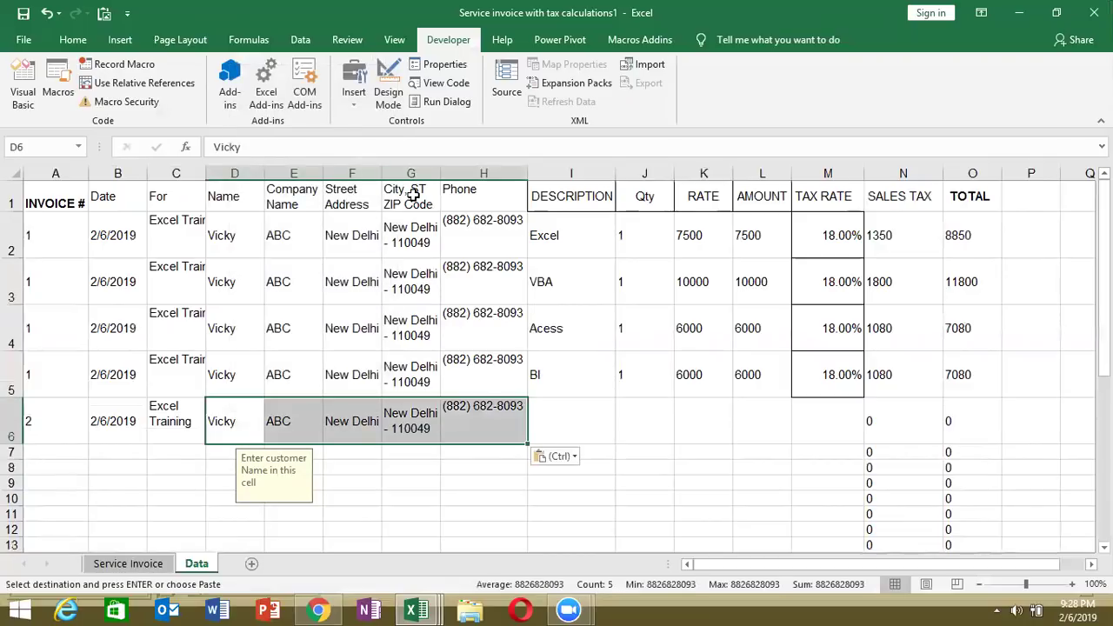
Add a blank line before End Sub in the copy macro.
click(551, 415)
key(alt+F11)
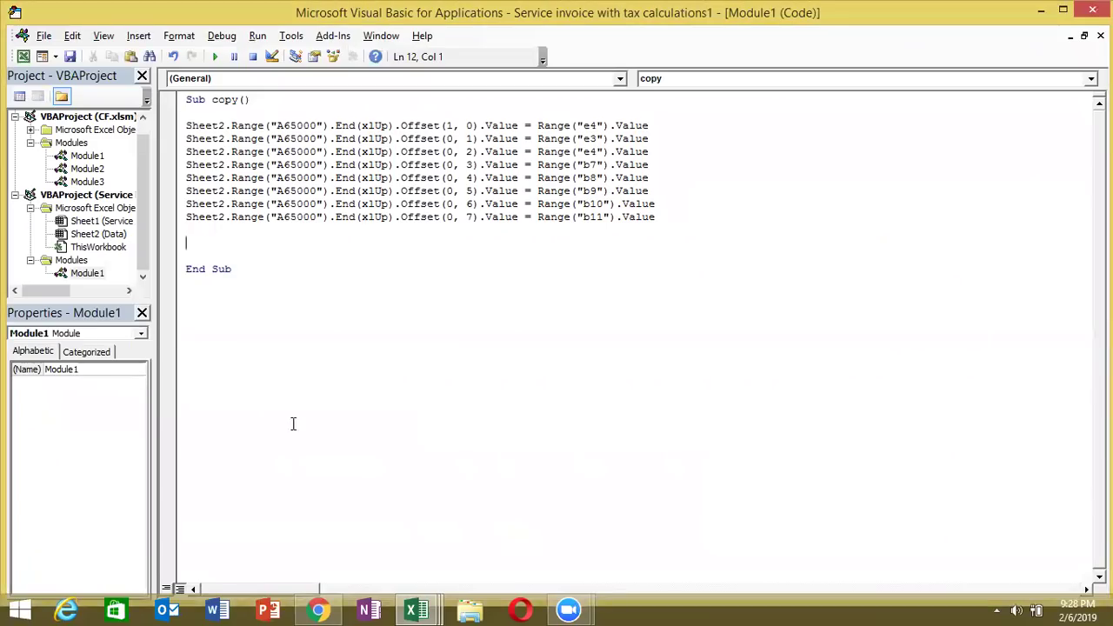
key(Return)
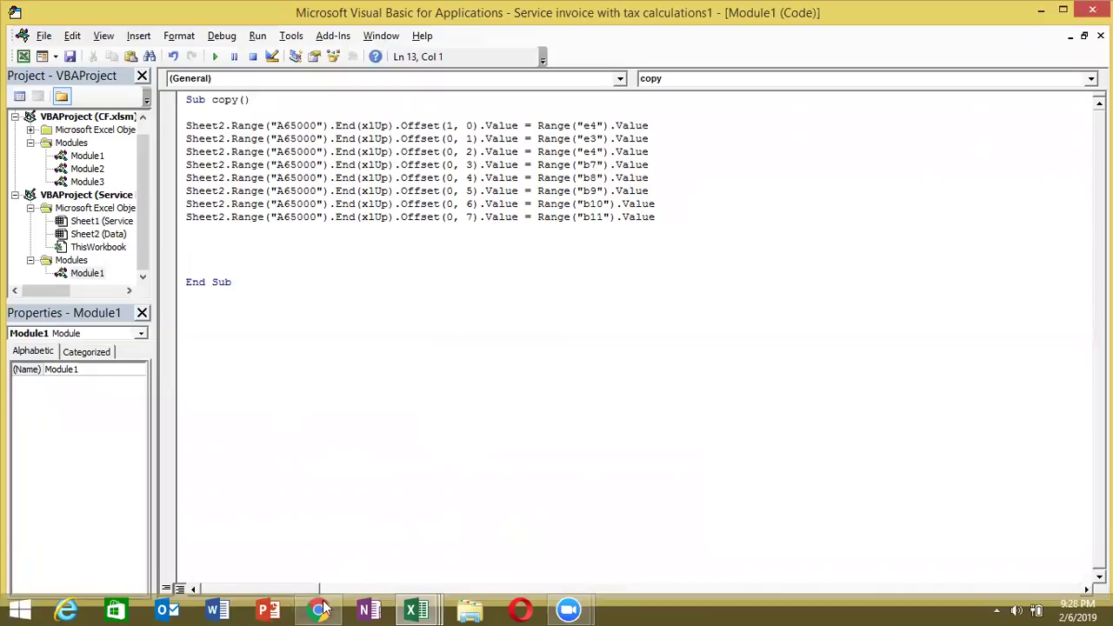
Bring the invoice window back and step through the Excel, VBA, Acess and BI item descriptions.
mouse_move(435, 609)
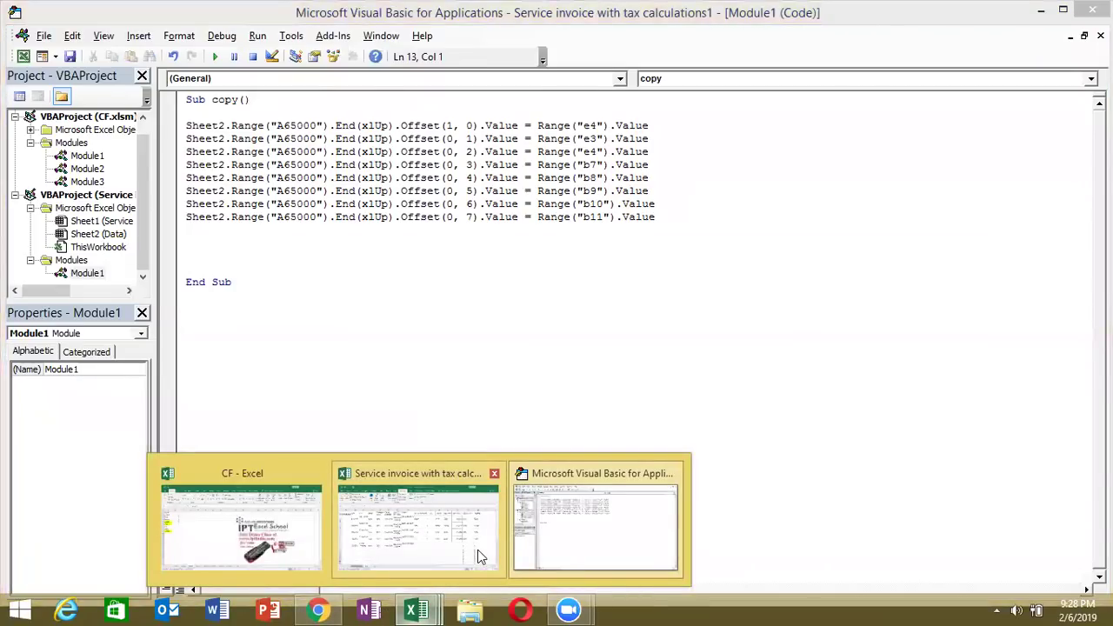
mouse_move(477, 550)
click(440, 548)
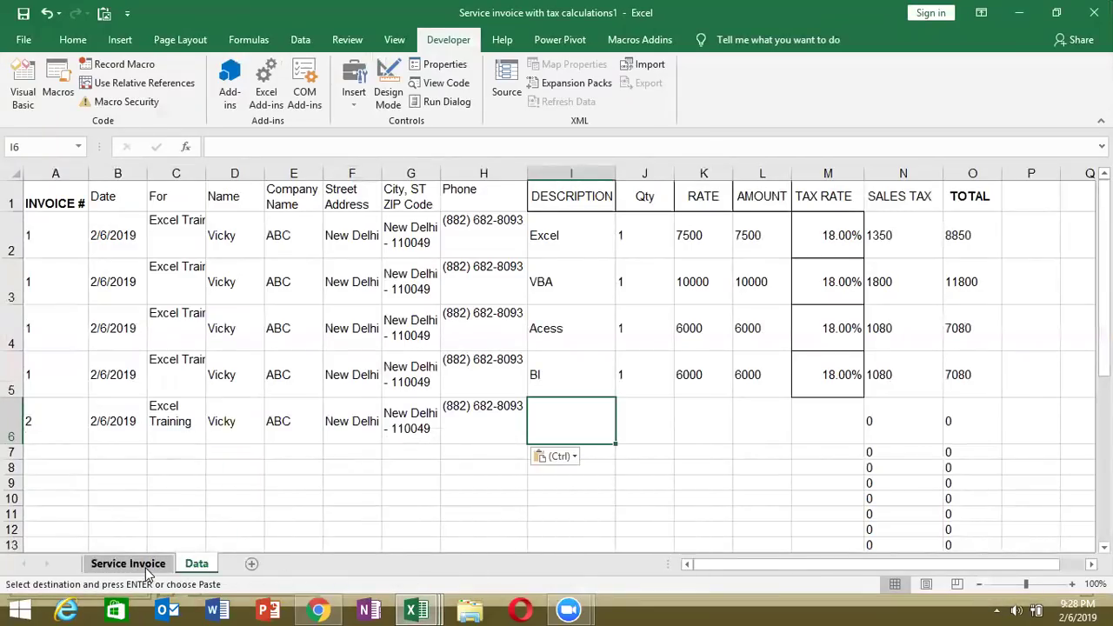
click(145, 567)
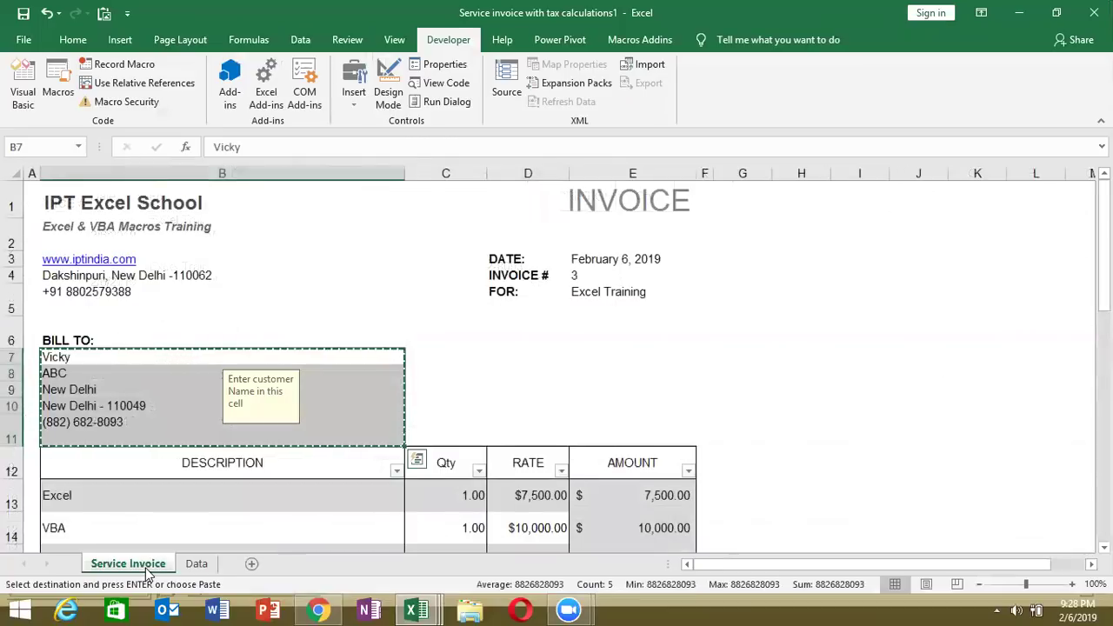
click(108, 493)
key(Down)
key(Down)
key(Down)
key(Down)
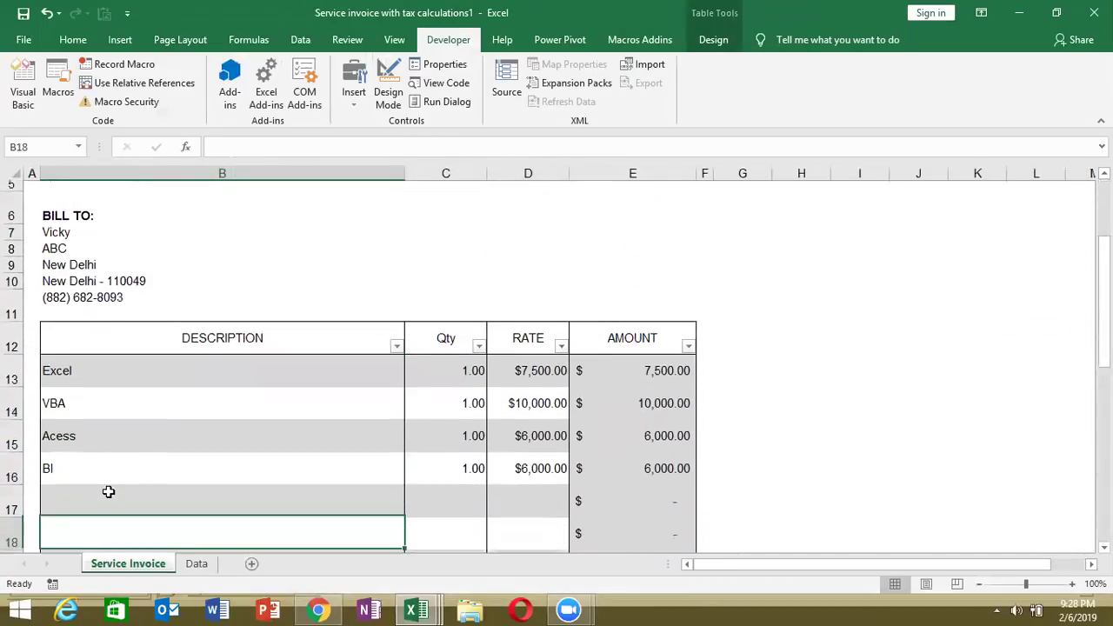
key(Down)
key(Down)
key(Up)
key(Up)
key(Up)
key(Up)
key(Up)
key(Up)
key(Up)
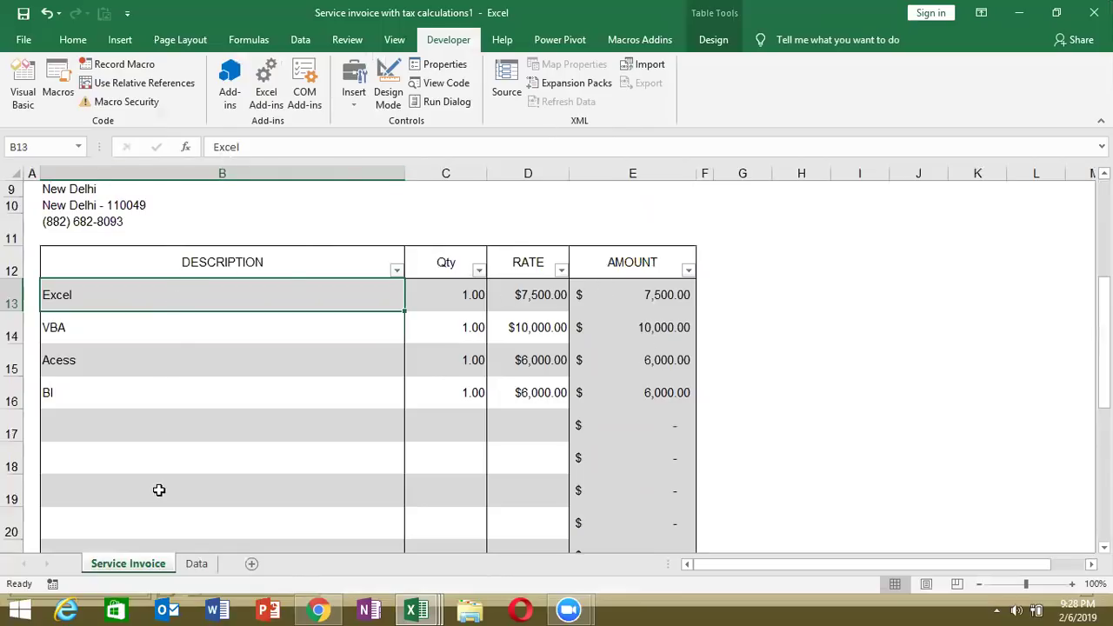
Select the invoice item table B13:E22.
click(152, 419)
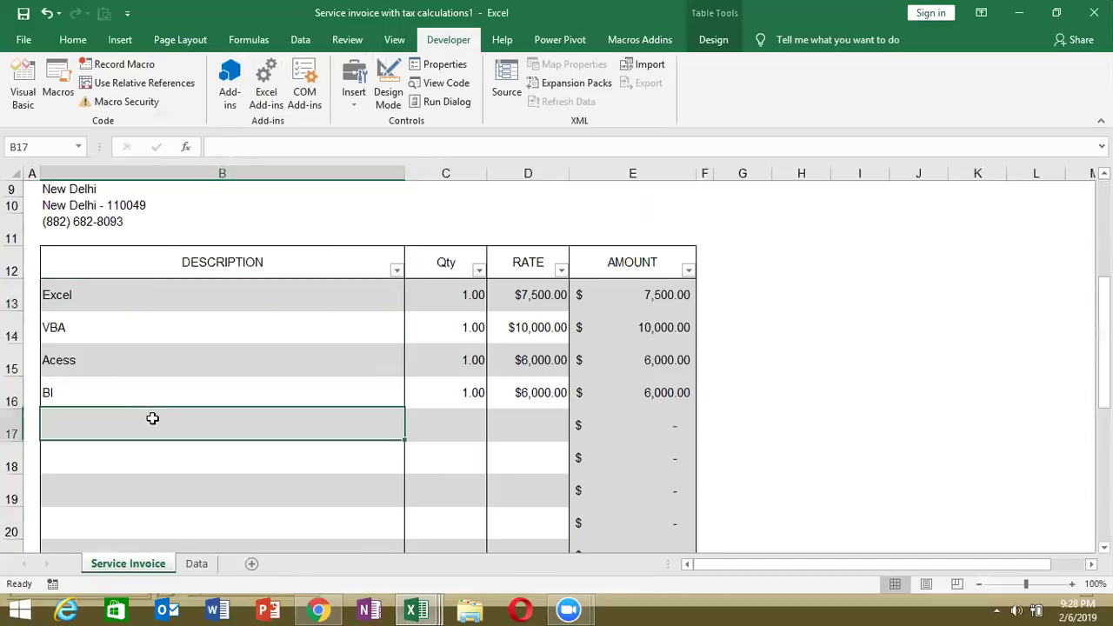
key(Down)
key(Down)
key(Down)
key(Down)
key(Up)
key(Up)
key(Up)
key(Down)
key(Down)
key(Down)
key(Up)
key(shift+Up)
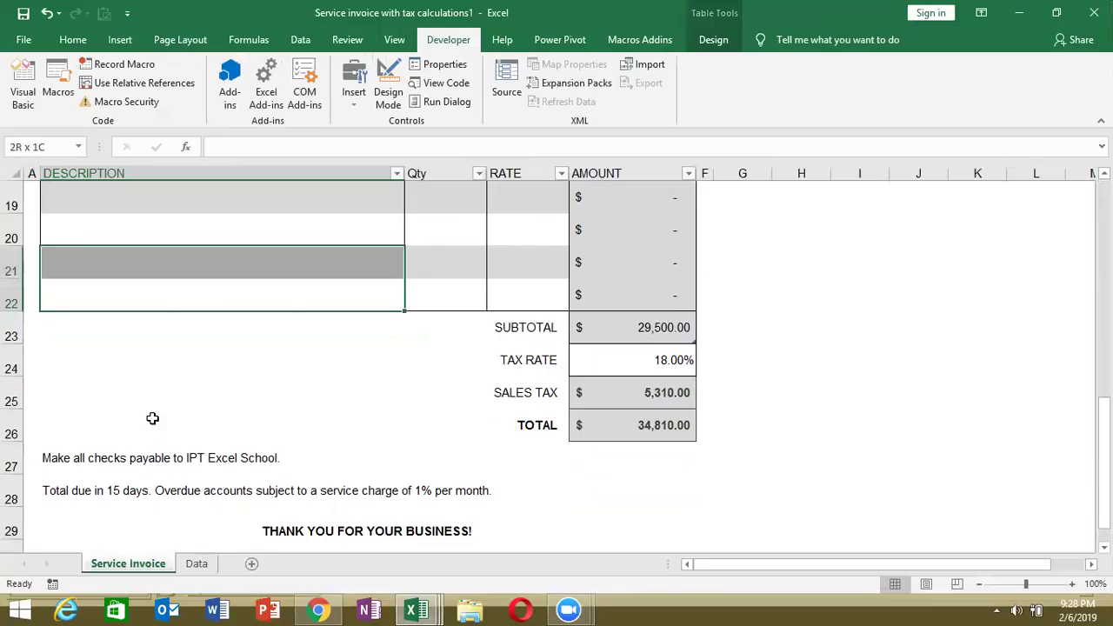
key(shift+Up)
key(shift+Up)
key(shift+Up)
key(shift+Up)
key(shift+Up)
key(shift+Up)
key(shift+Up)
key(shift+Up)
key(shift+Up)
key(shift+Down)
key(shift+Down)
key(shift+Up)
key(shift+Right)
key(shift+Right)
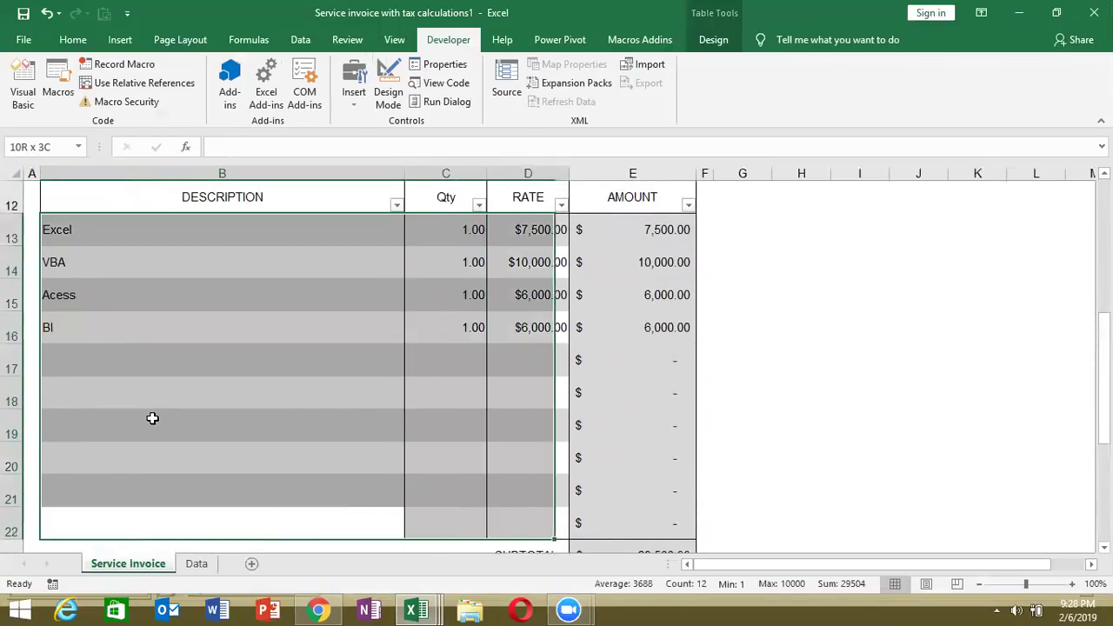
key(shift+Right)
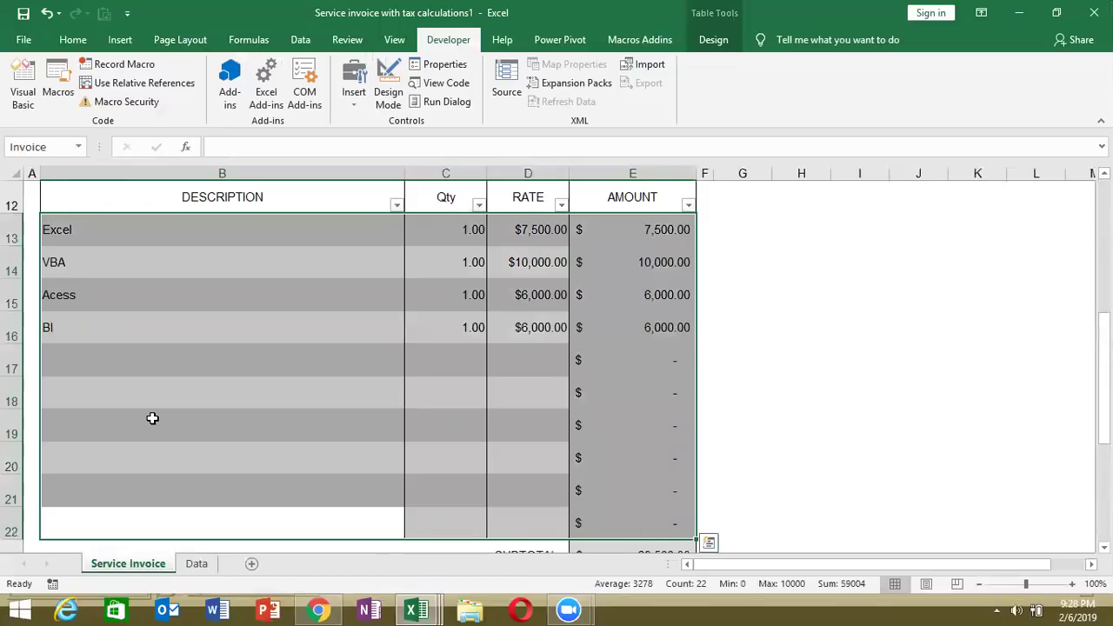
Inspect the amount formula in E14, then switch to the Data sheet.
drag(598, 363, 607, 476)
click(639, 266)
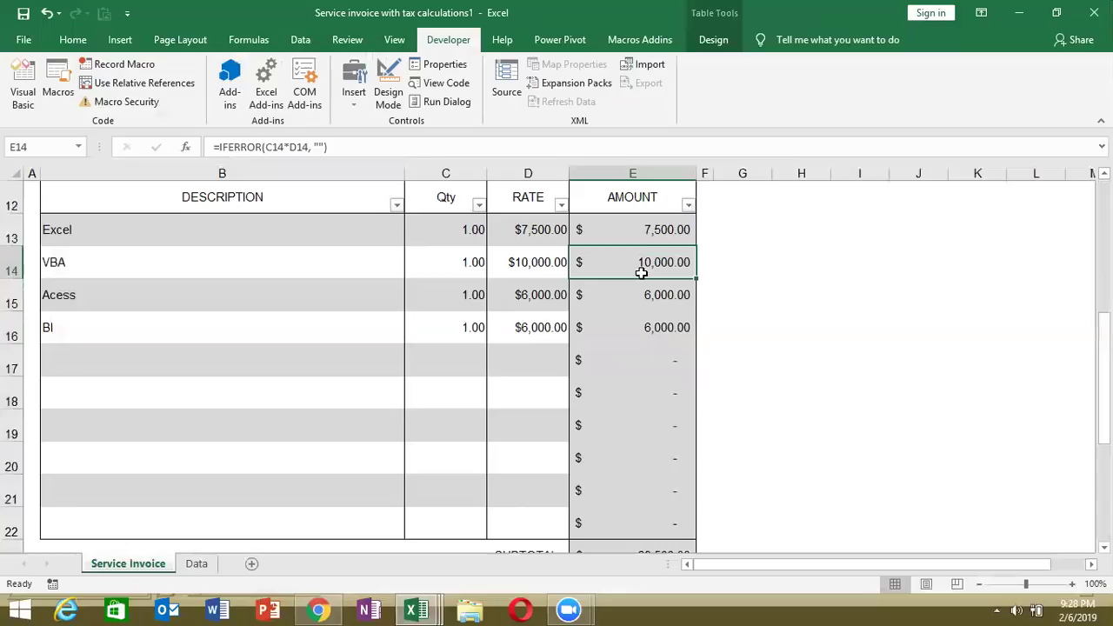
click(207, 567)
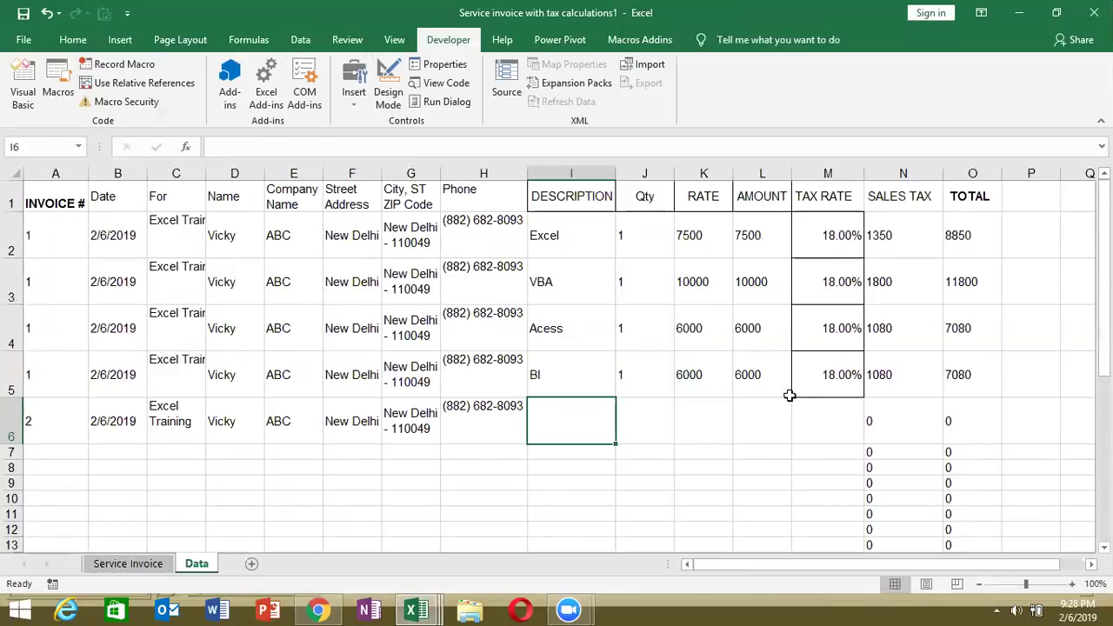
Enter the amount formula =J2*K2 in Data cell L2.
click(751, 266)
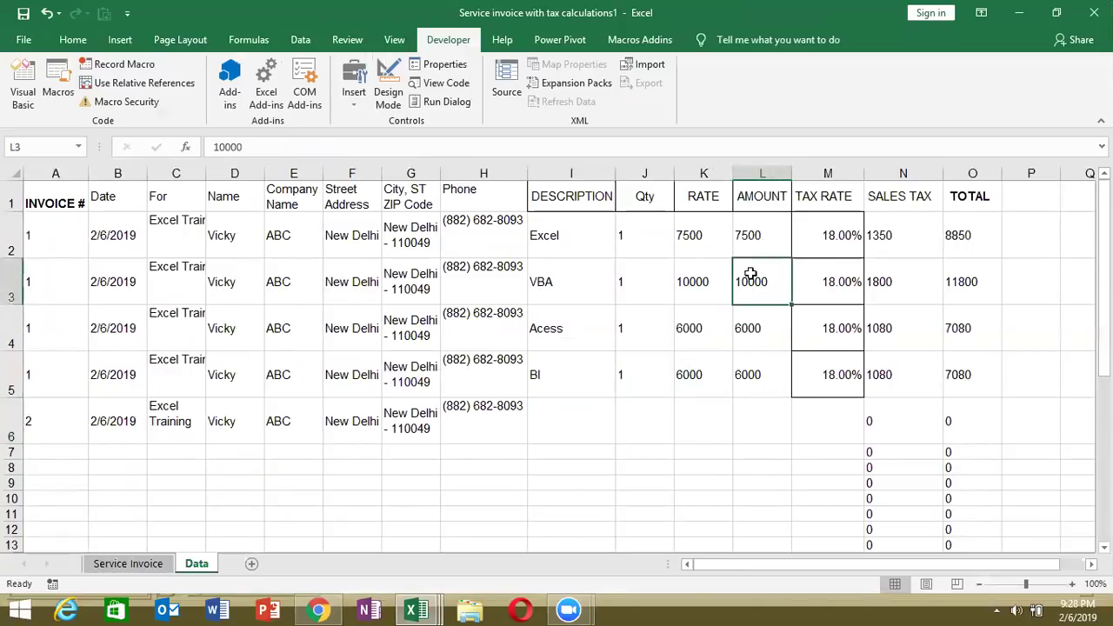
click(753, 361)
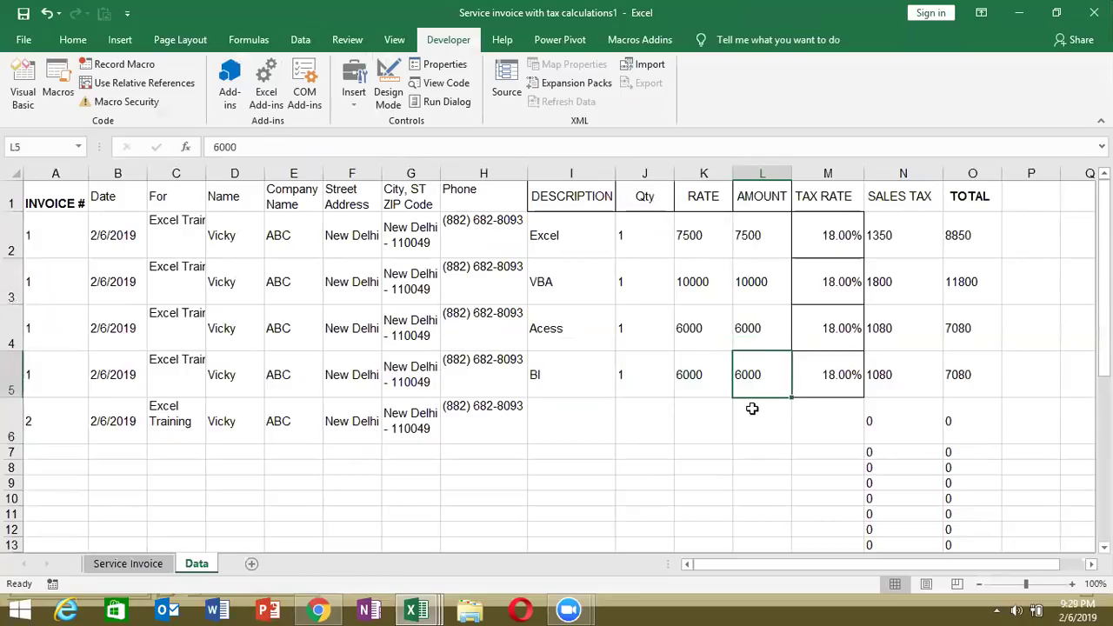
click(754, 240)
text(=)
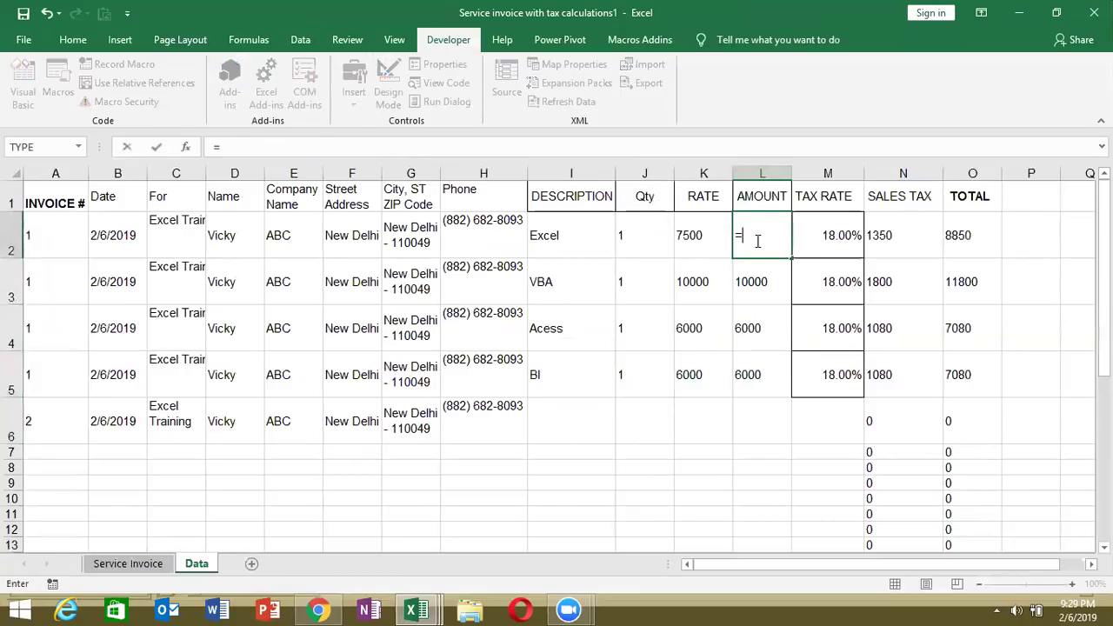
key(Left)
key(Left)
text(*)
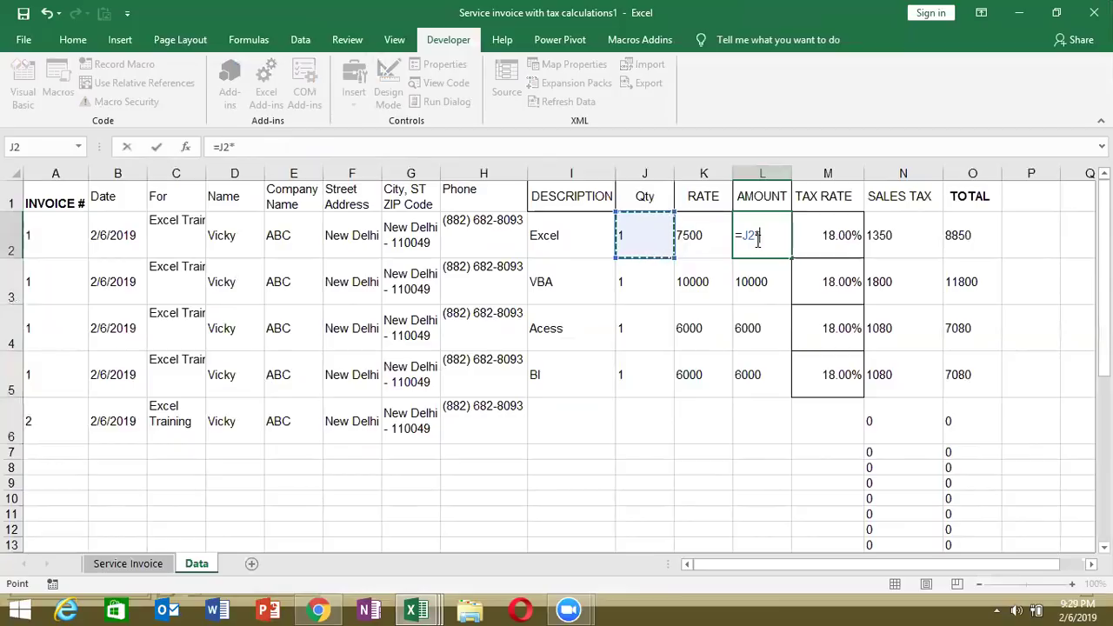
key(Left)
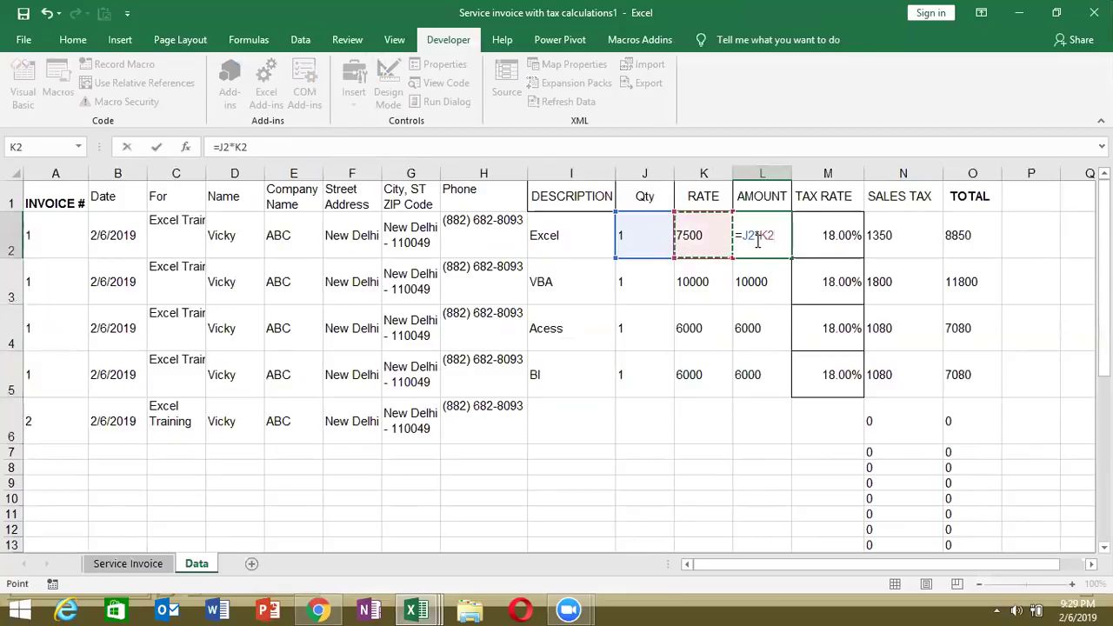
key(Return)
Fill the =J2*K2 formula down the AMOUNT column L.
click(772, 244)
mouse_move(791, 259)
mouse_down()
mouse_move(787, 382)
mouse_move(813, 567)
mouse_move(800, 542)
mouse_up()
key(ctrl+Up)
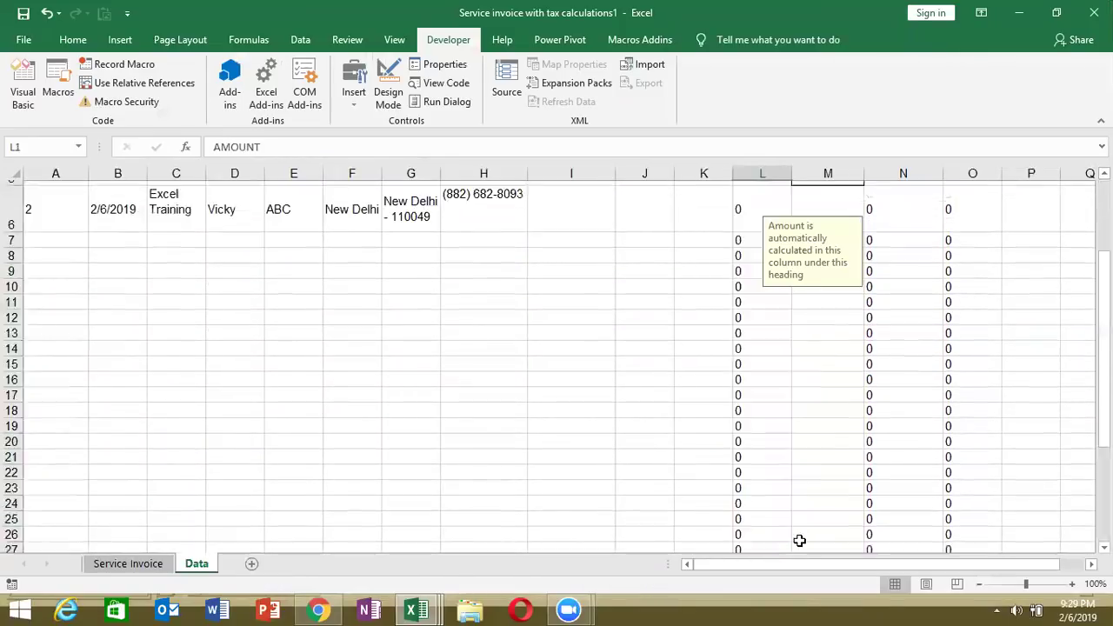
key(alt+F11)
key(alt+F11)
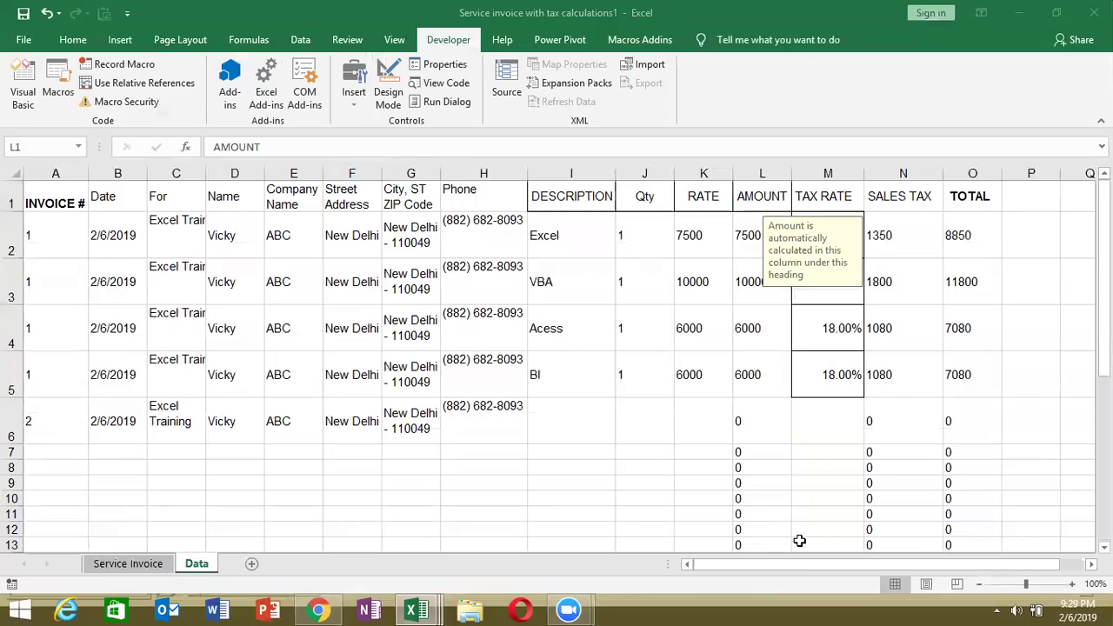
key(alt+F11)
key(alt+Tab)
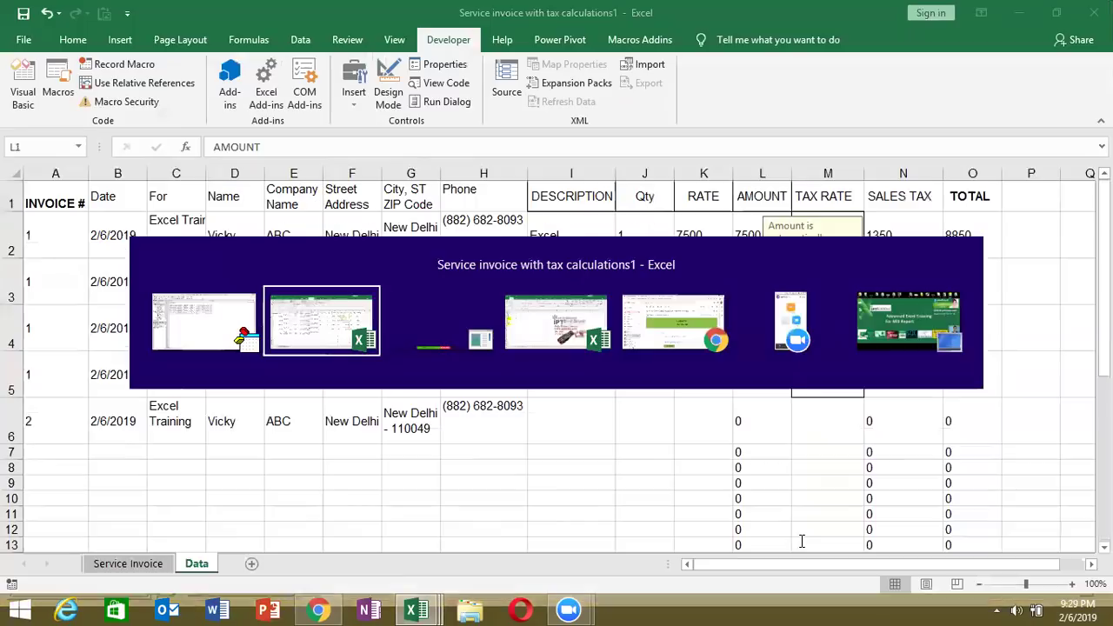
Select the invoice item range B13:D22 on the Service Invoice sheet.
click(147, 568)
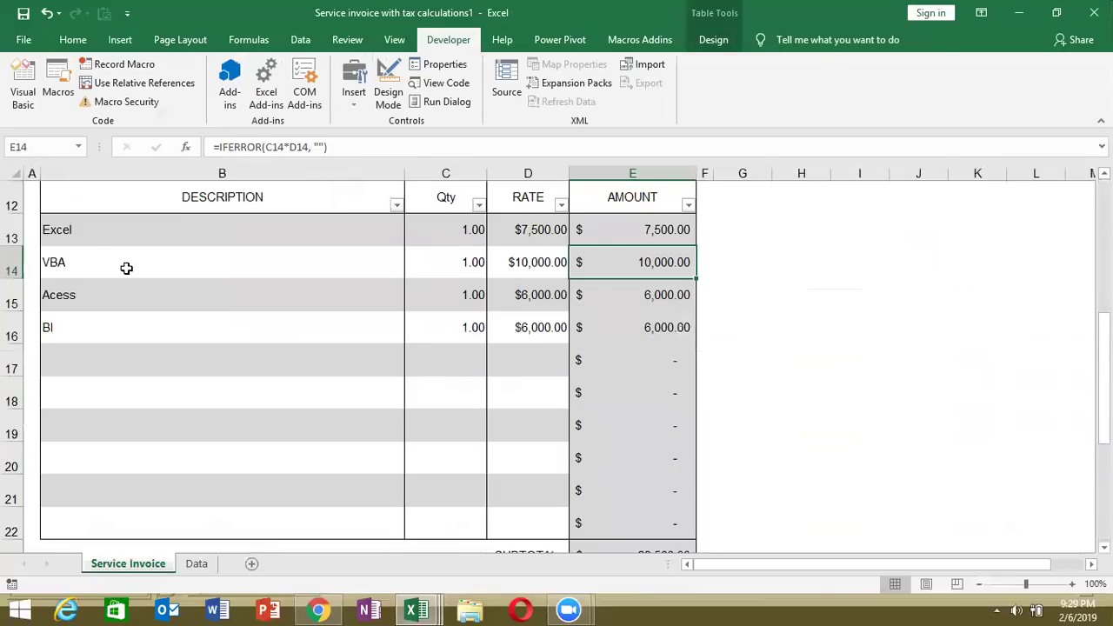
click(100, 240)
scroll(100, 240, up, 1)
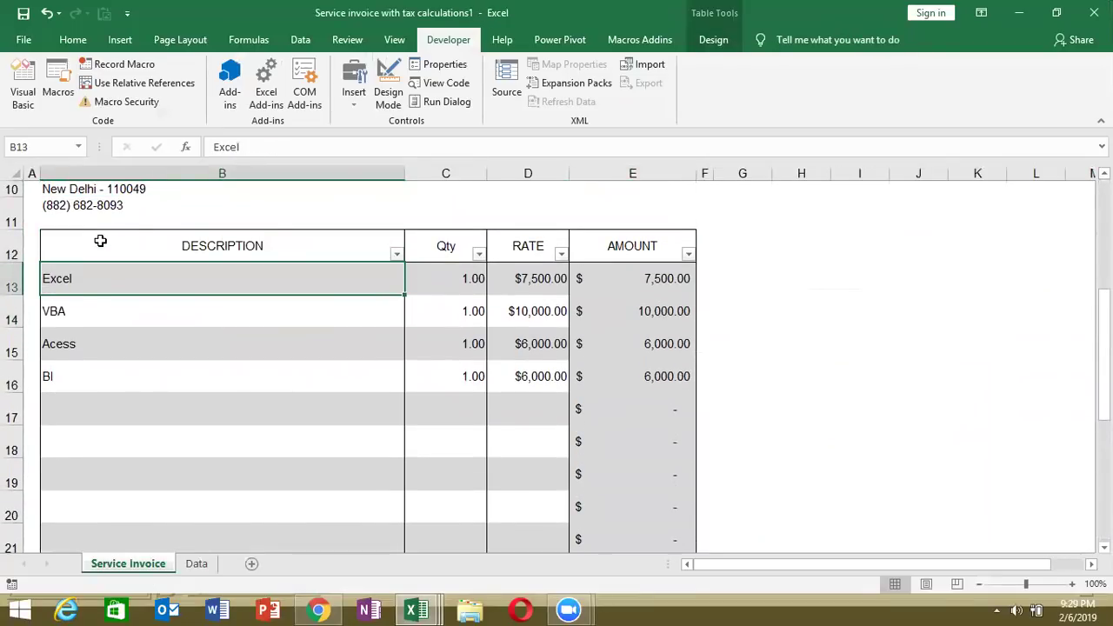
key(shift+Right)
key(shift+Right)
key(shift+Down)
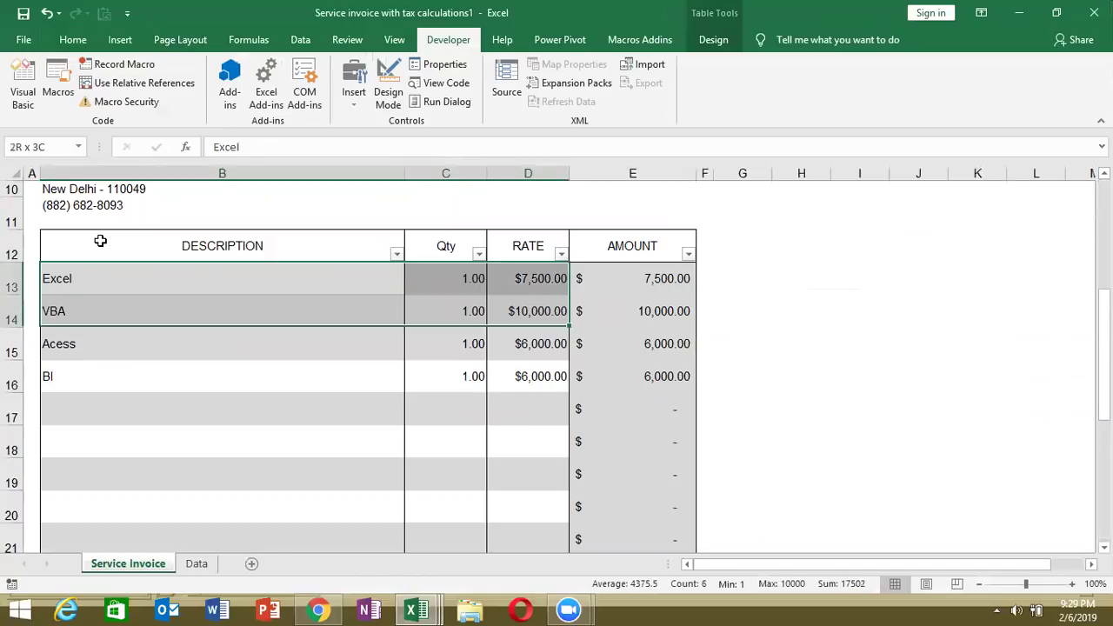
key(shift+Down)
key(shift+Down)
key(shift+Down)
key(shift+Down)
key(shift+Down)
key(shift+Down)
key(shift+Down)
key(shift+Down)
key(shift+Up)
key(shift+Up)
key(shift+Up)
key(shift+Down)
Add the line Range("B13:B22").copy to the copy macro.
key(alt+F11)
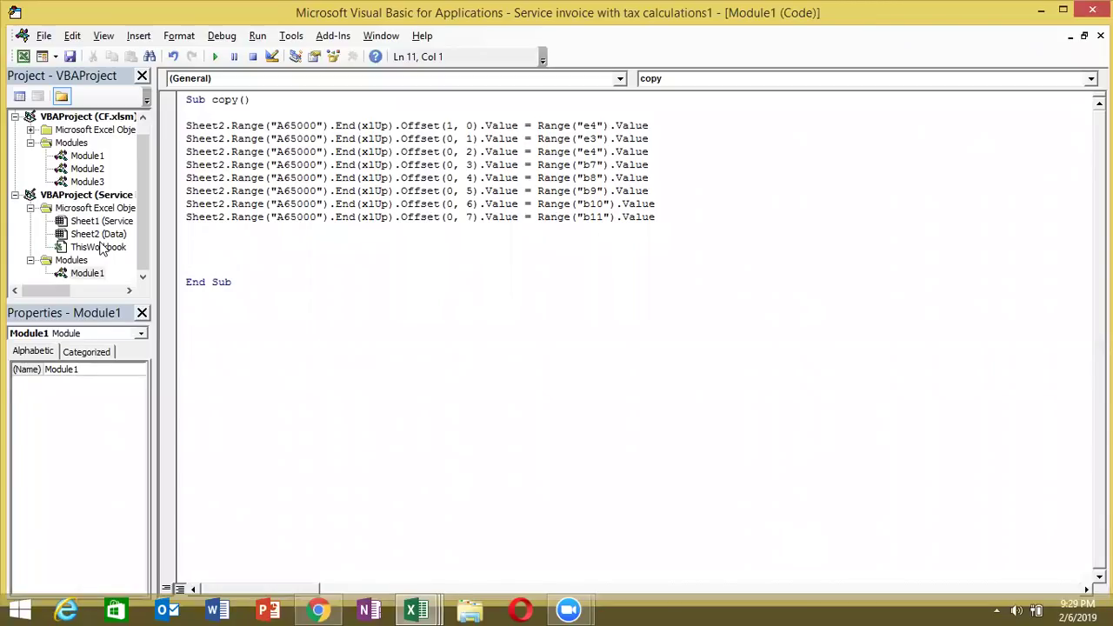
text(range)
text(("B13:B2)
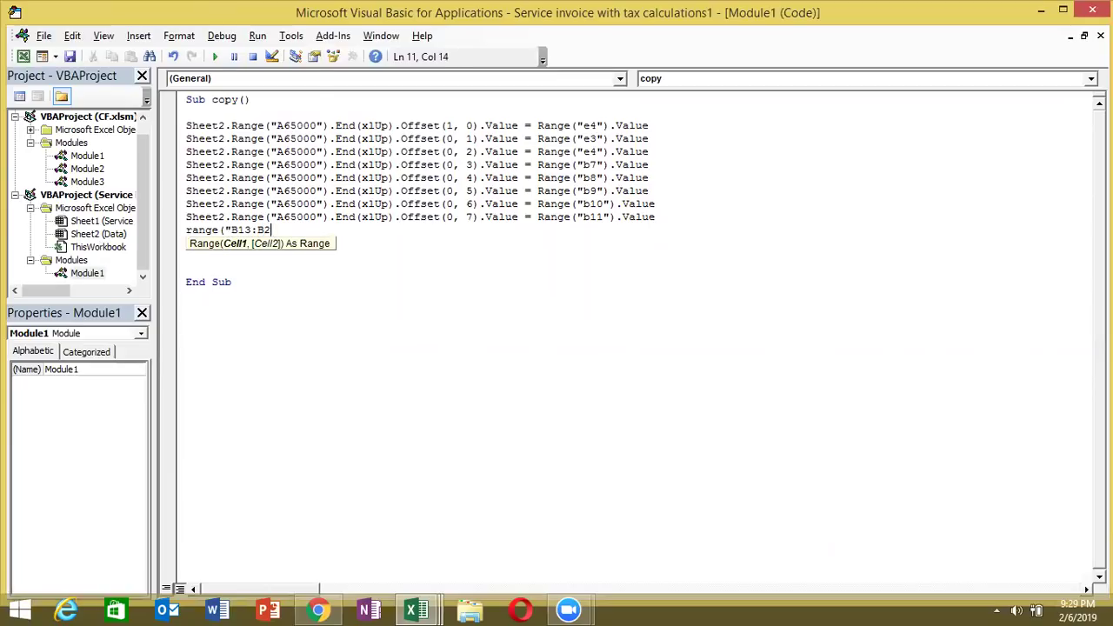
text(2"))
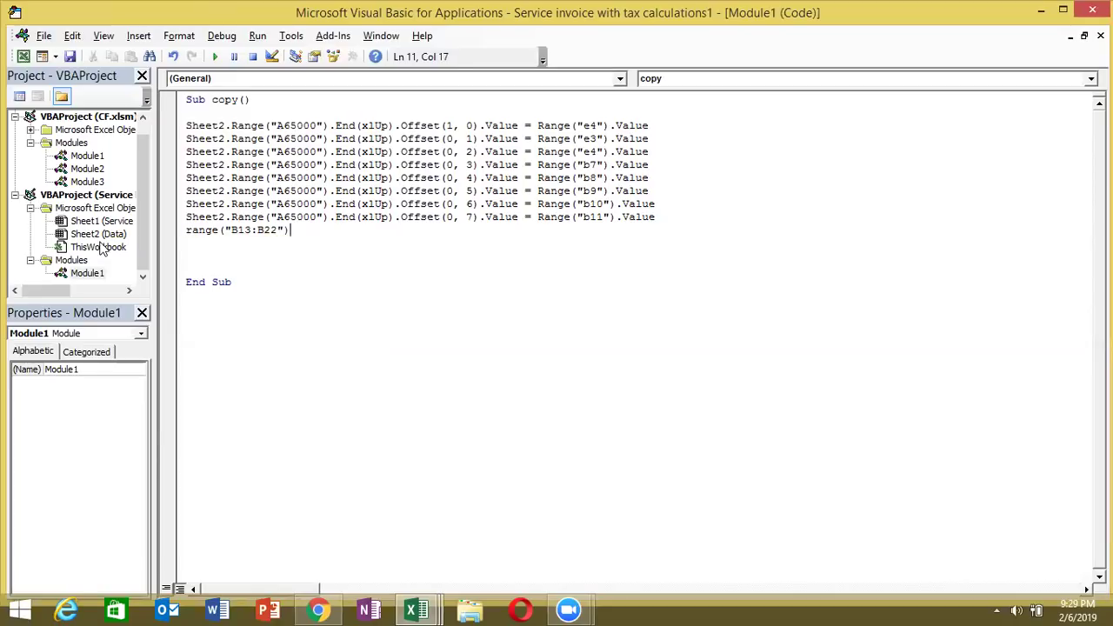
text(.copy)
key(Return)
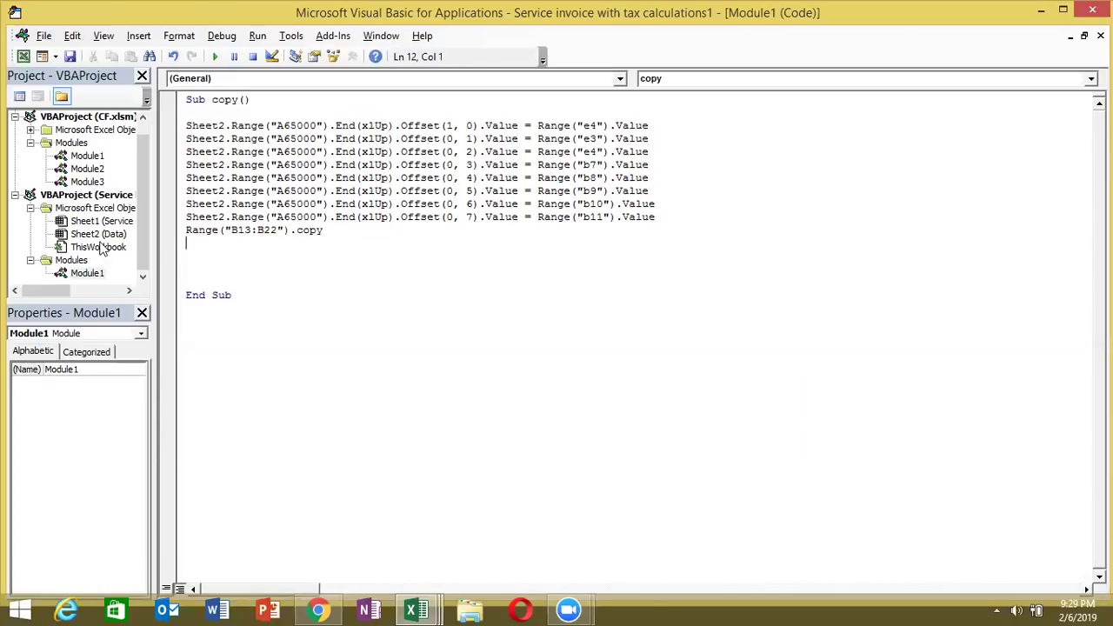
key(alt+F11)
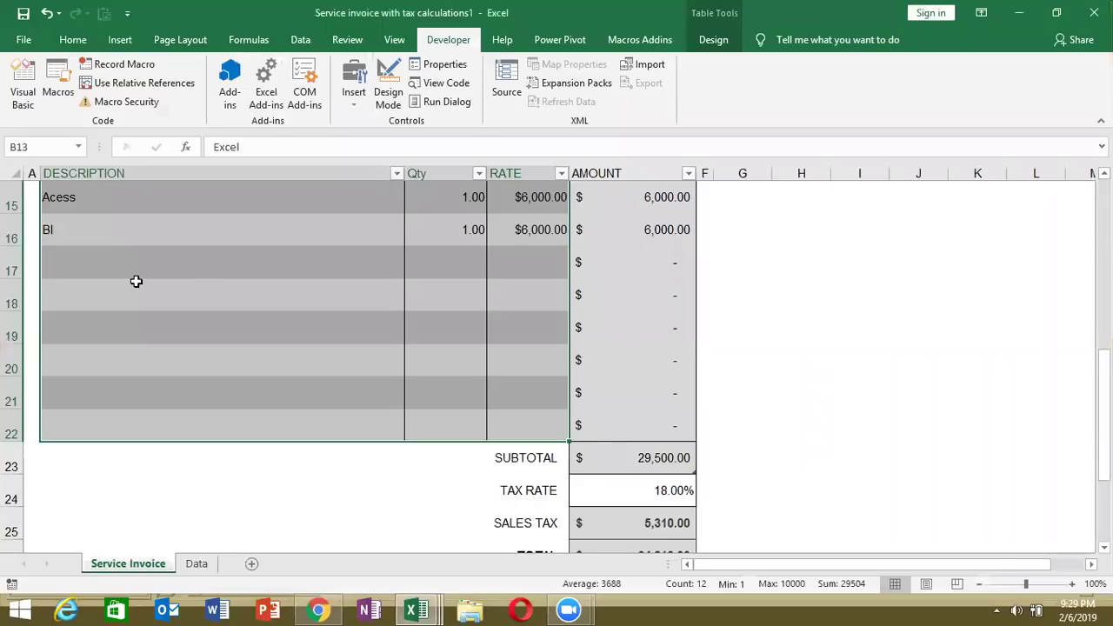
Edit the macro's copy line to Range("B13:d22").copy and check Data cell I6.
drag(1102, 413, 1103, 370)
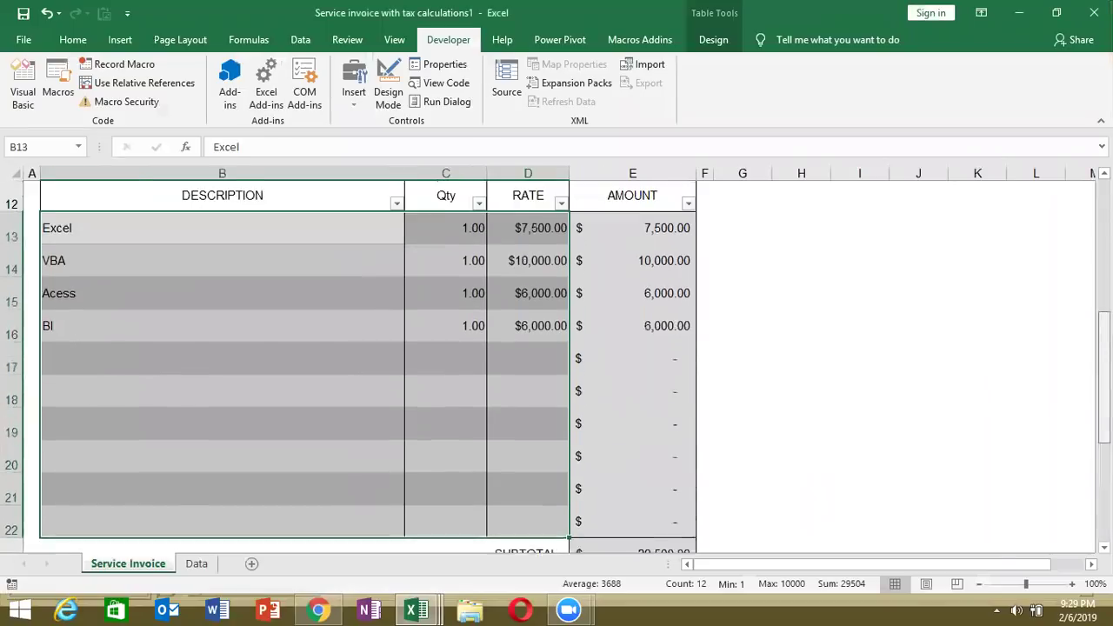
scroll(556, 365, down, 1)
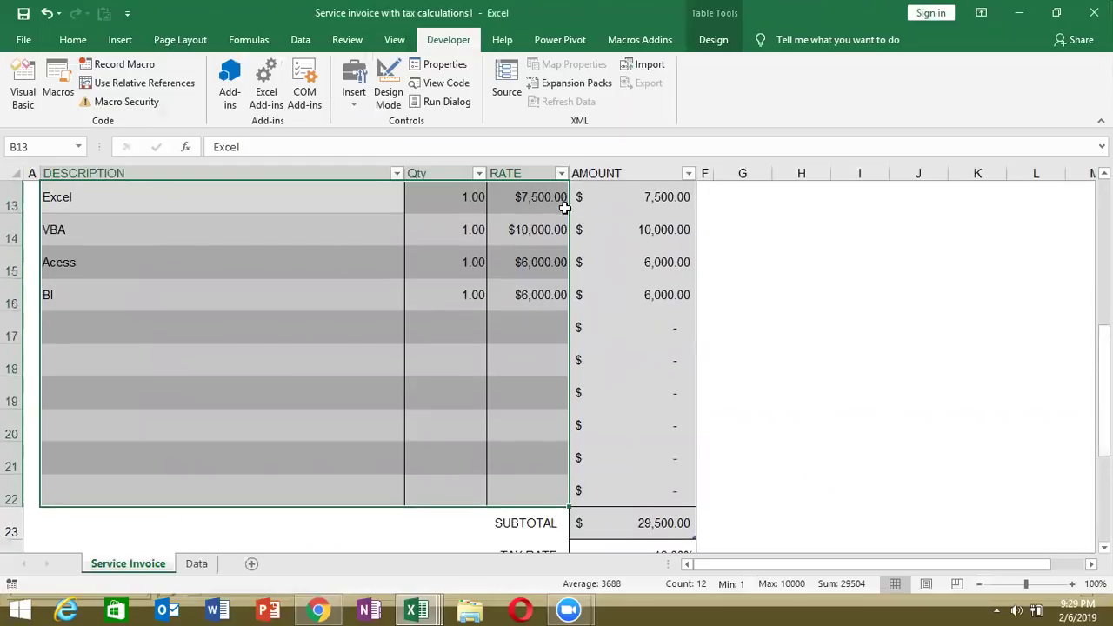
scroll(557, 366, up, 1)
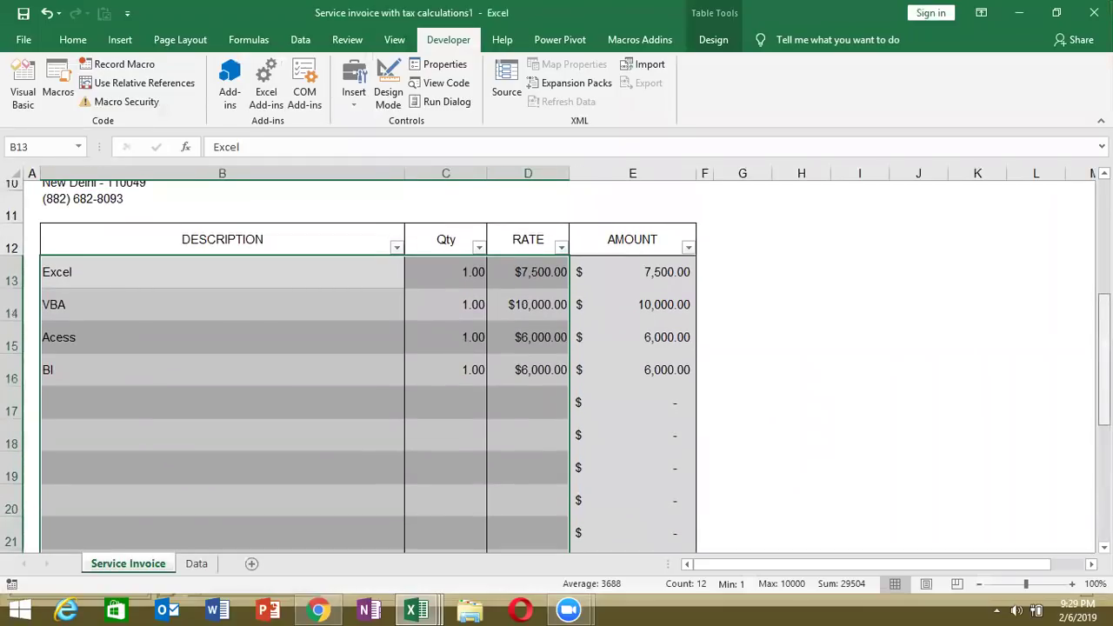
key(alt+Tab)
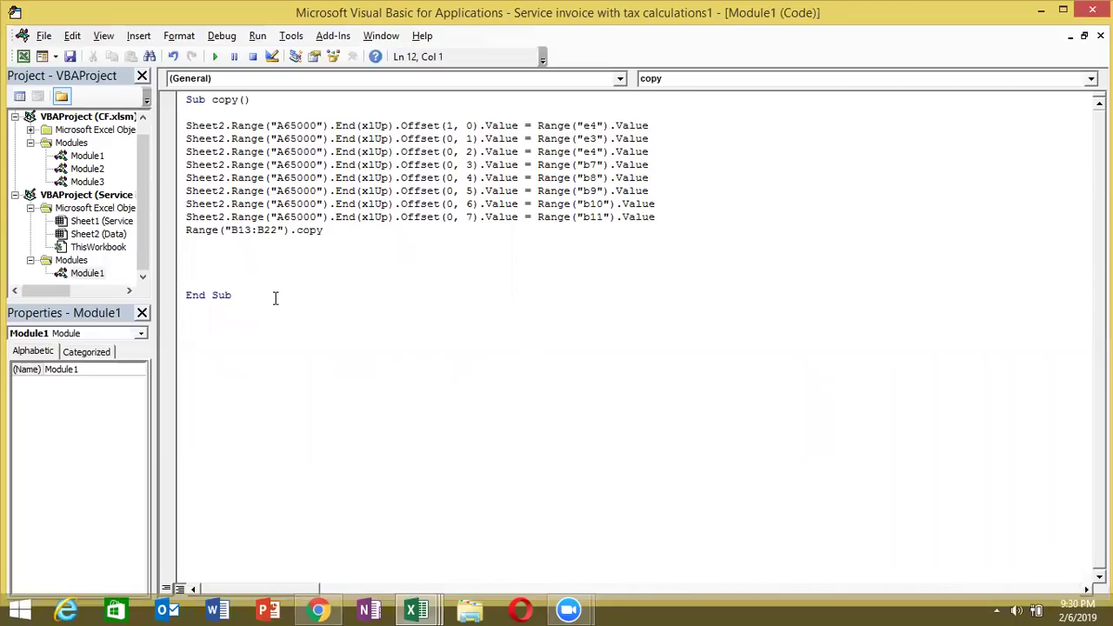
key(BackSpace)
text(d)
key(alt+Tab)
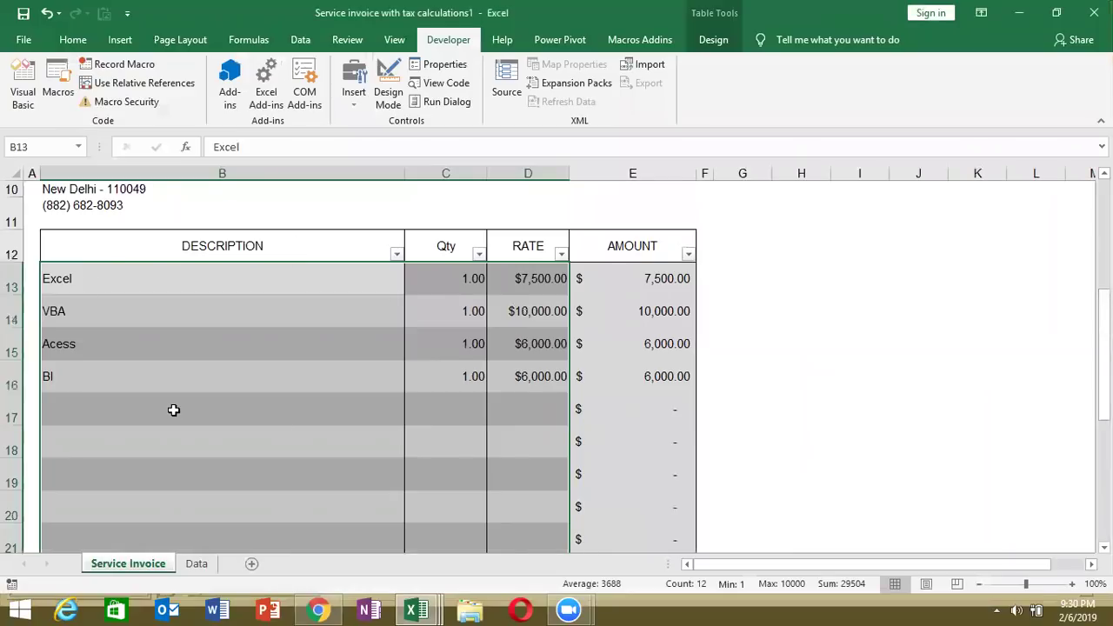
click(199, 566)
click(551, 430)
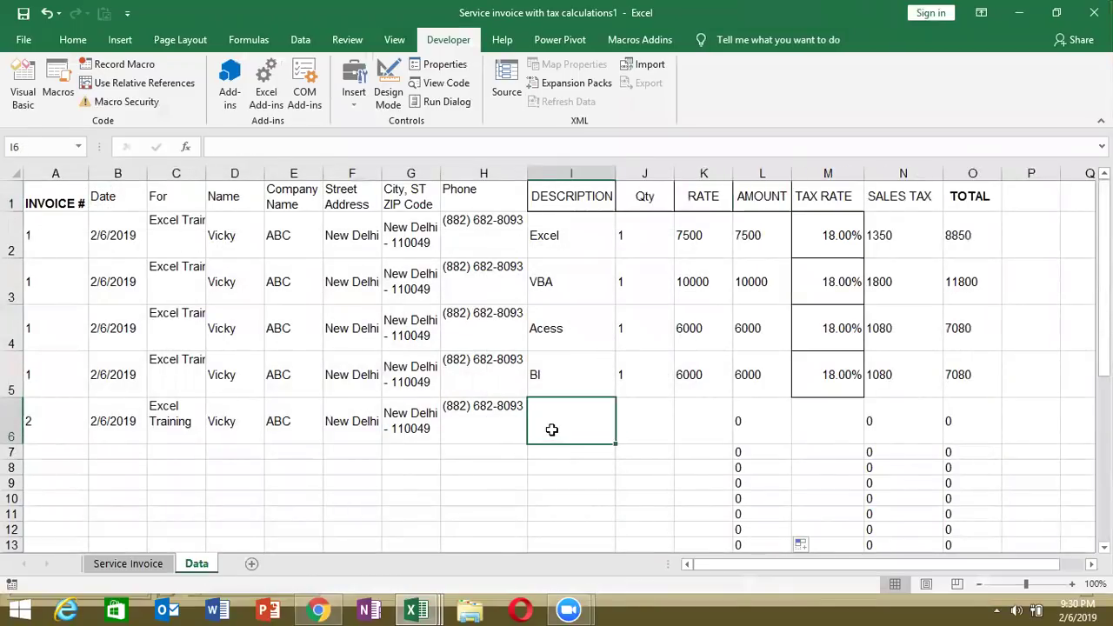
key(alt+Tab)
Duplicate an Offset assignment line below the copy statement.
drag(289, 203, 663, 203)
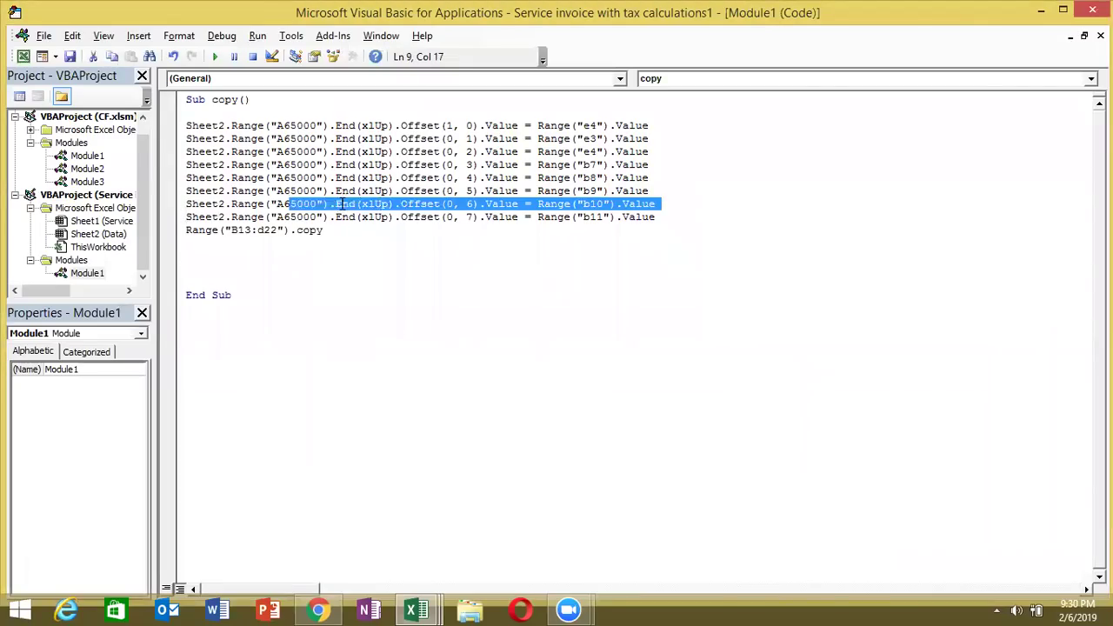
drag(187, 217, 480, 217)
key(ctrl+c)
click(243, 248)
key(ctrl+v)
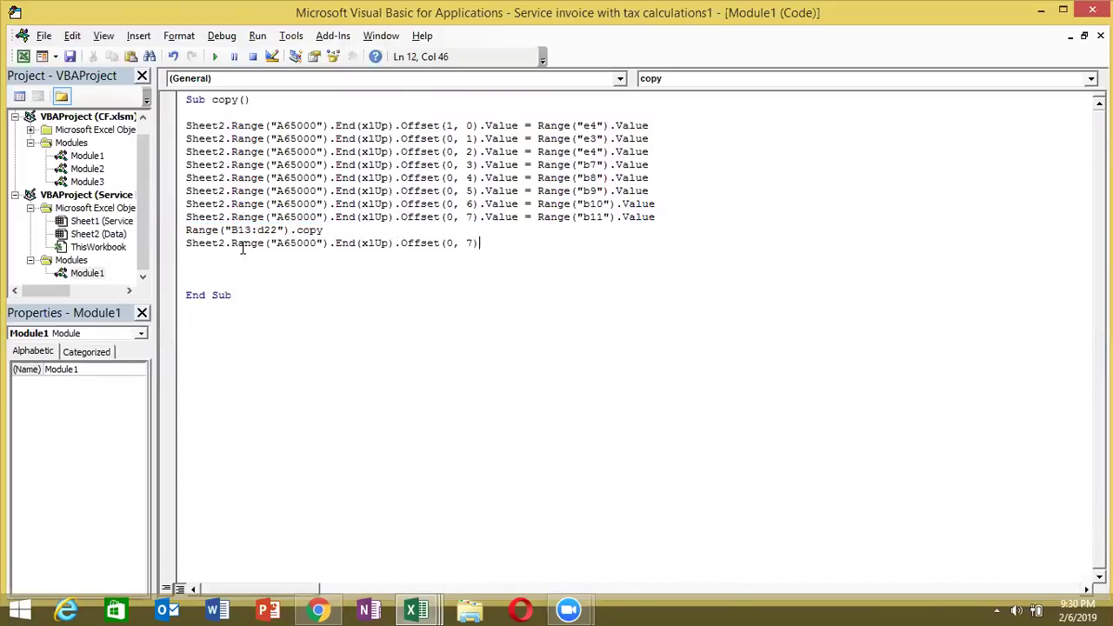
Change the offset to 8 and append .PasteSpecial xlPasteValues.
double_click(470, 245)
text(8))
text(.)
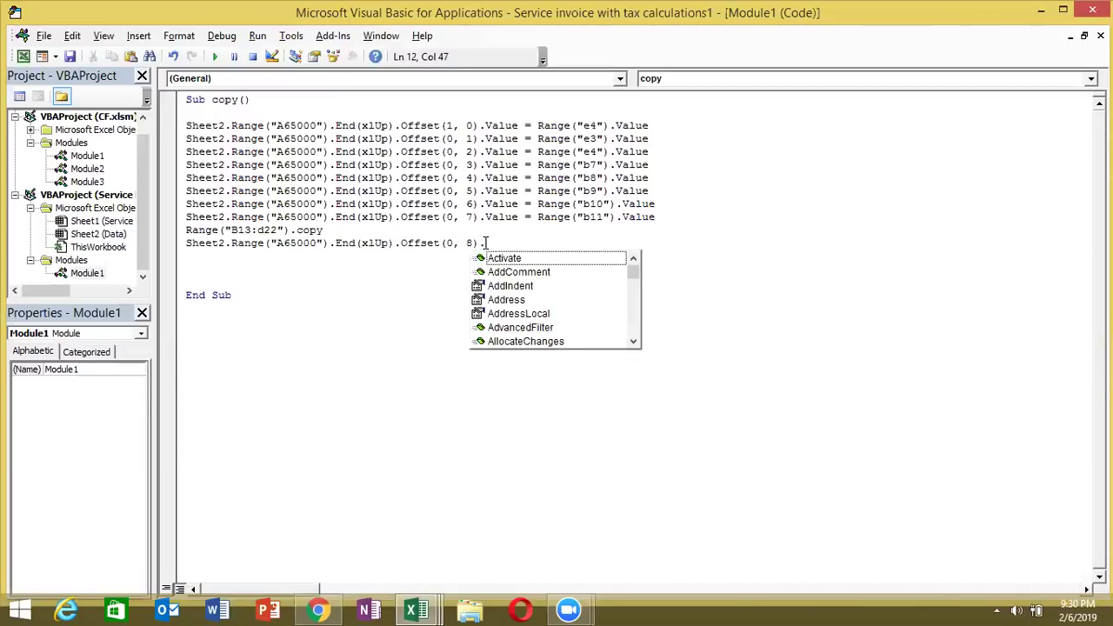
text(p)
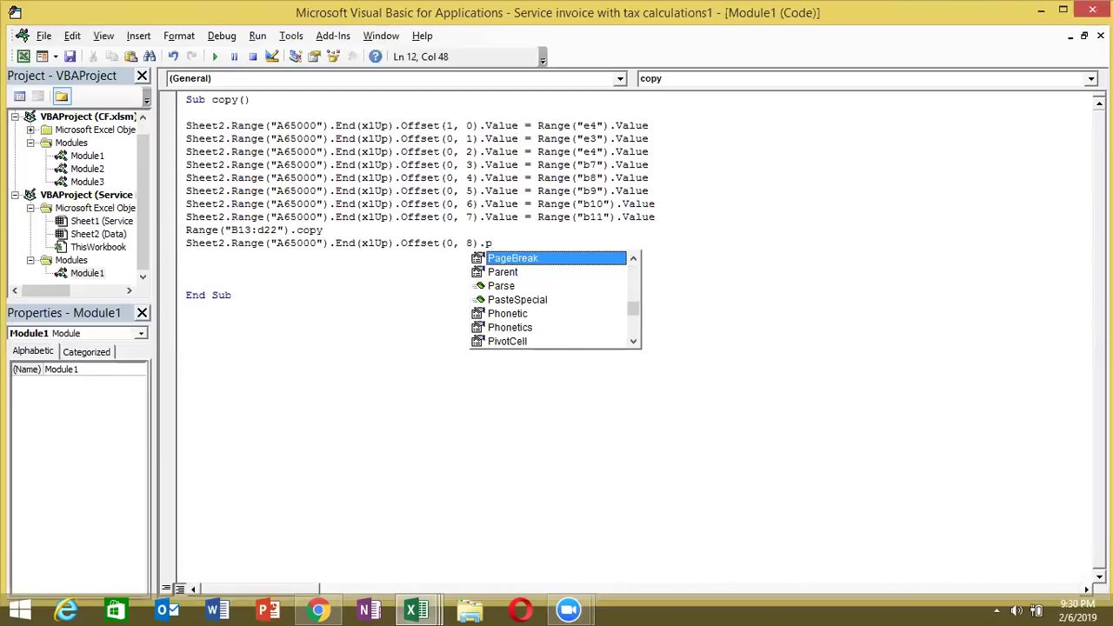
key(Down)
key(Down)
key(Down)
key(Tab)
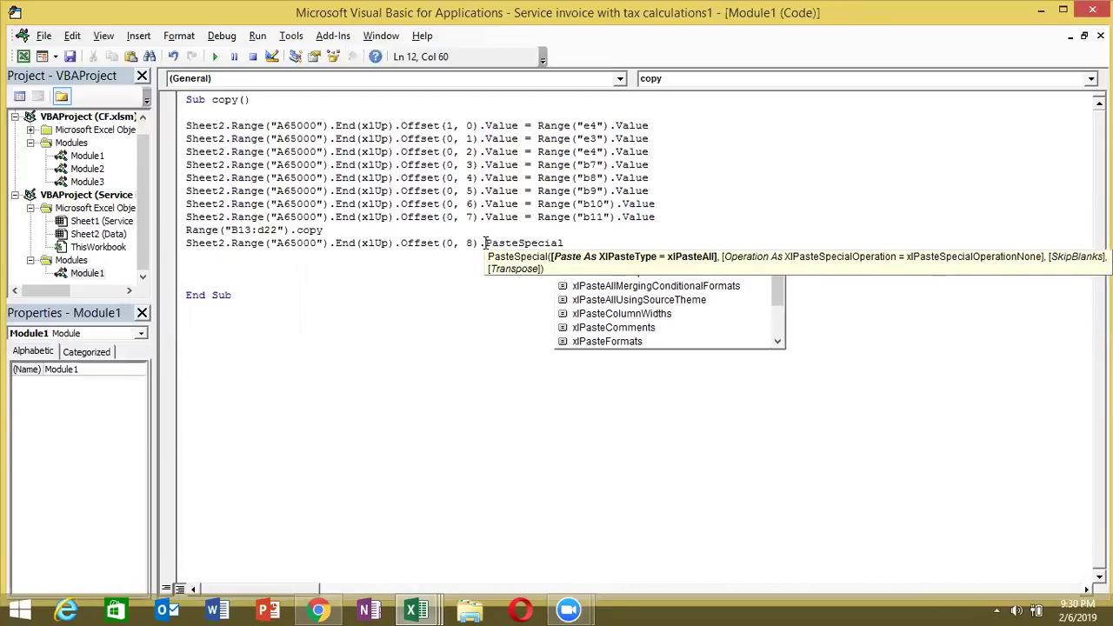
key(Down)
key(Down)
key(Down)
key(Down)
key(Down)
key(Down)
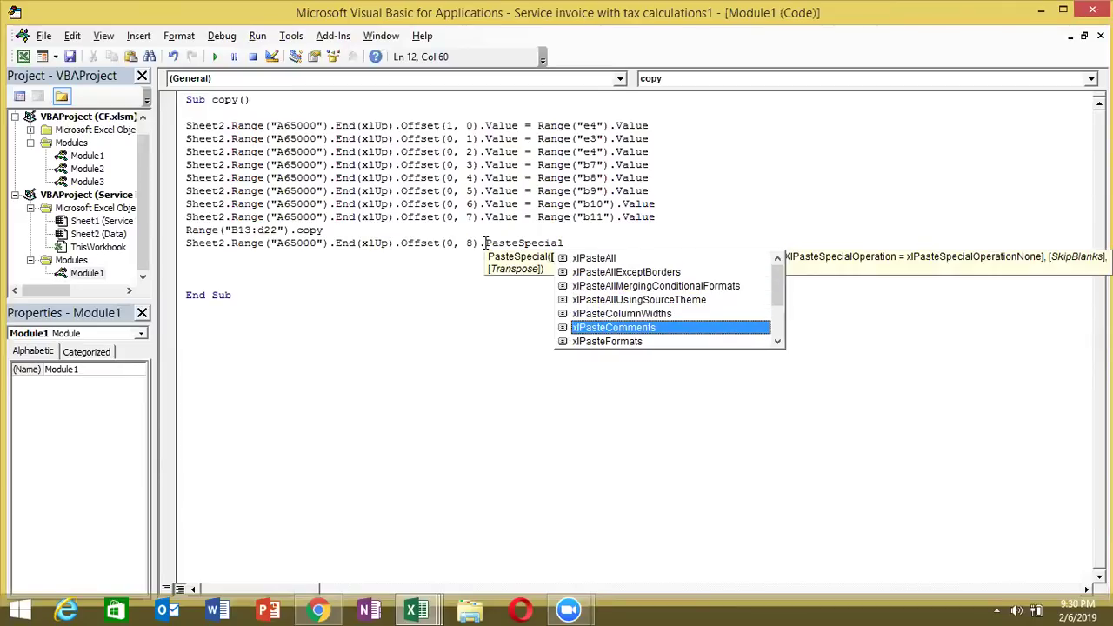
key(Down)
key(Down)
key(Down)
key(Down)
key(Down)
key(Down)
key(Up)
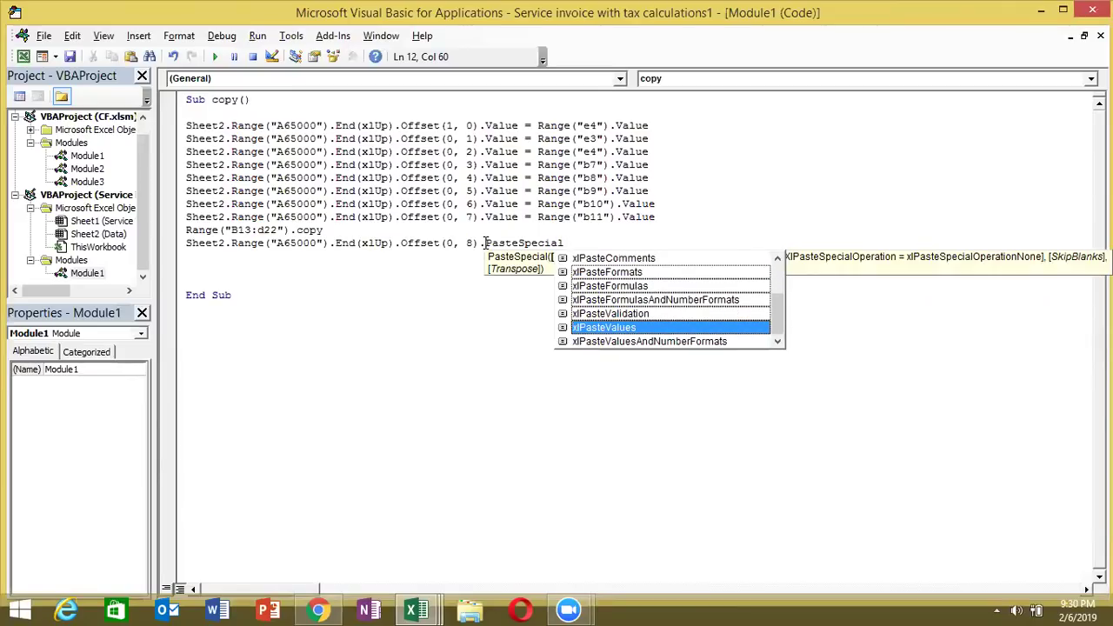
key(Tab)
key(Return)
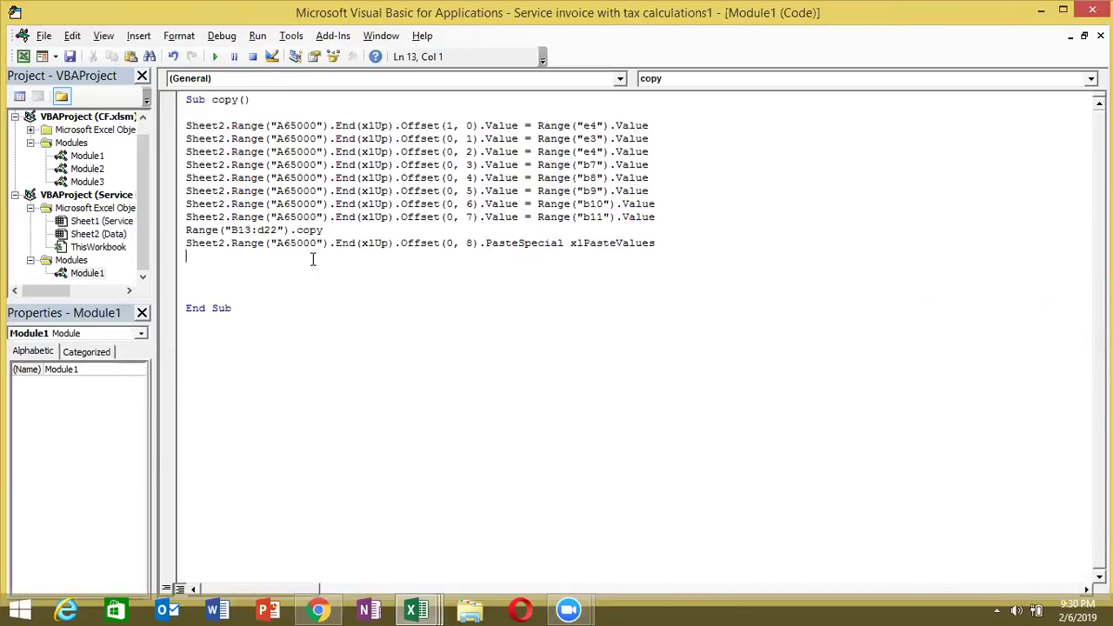
key(alt+F11)
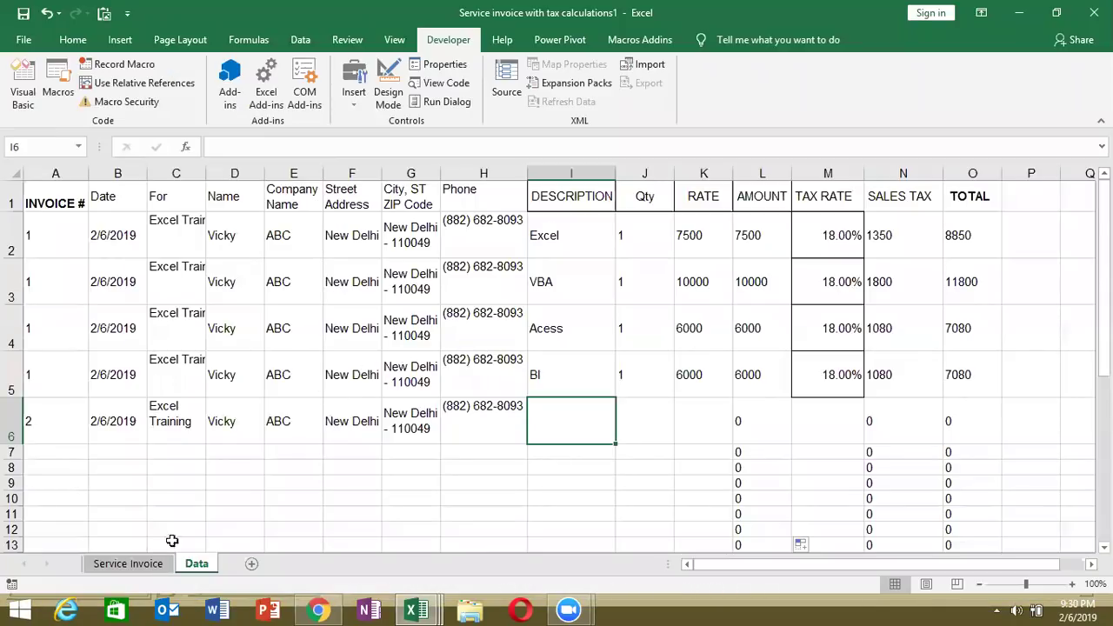
Copy the invoice item rows and paste them at Data!I6.
click(128, 564)
key(ctrl+c)
click(188, 566)
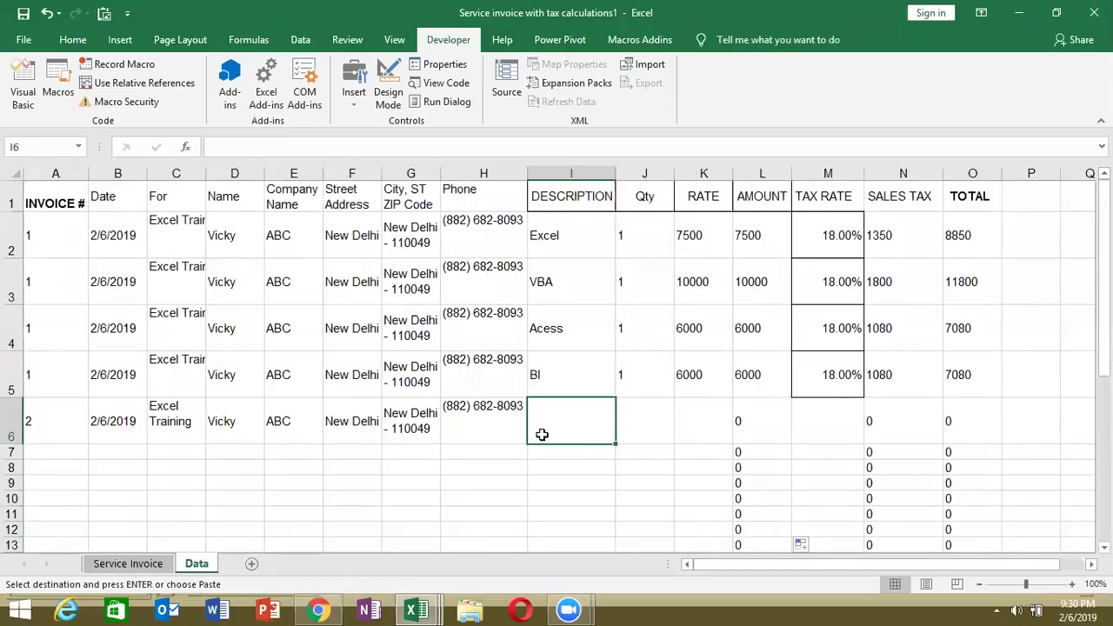
right_click(545, 434)
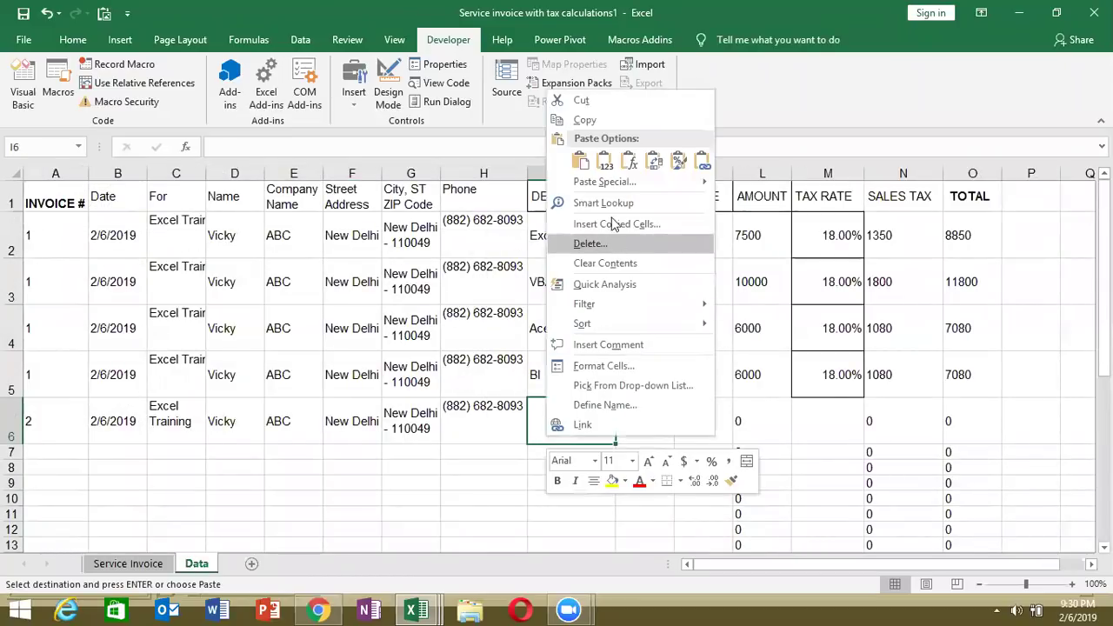
click(606, 163)
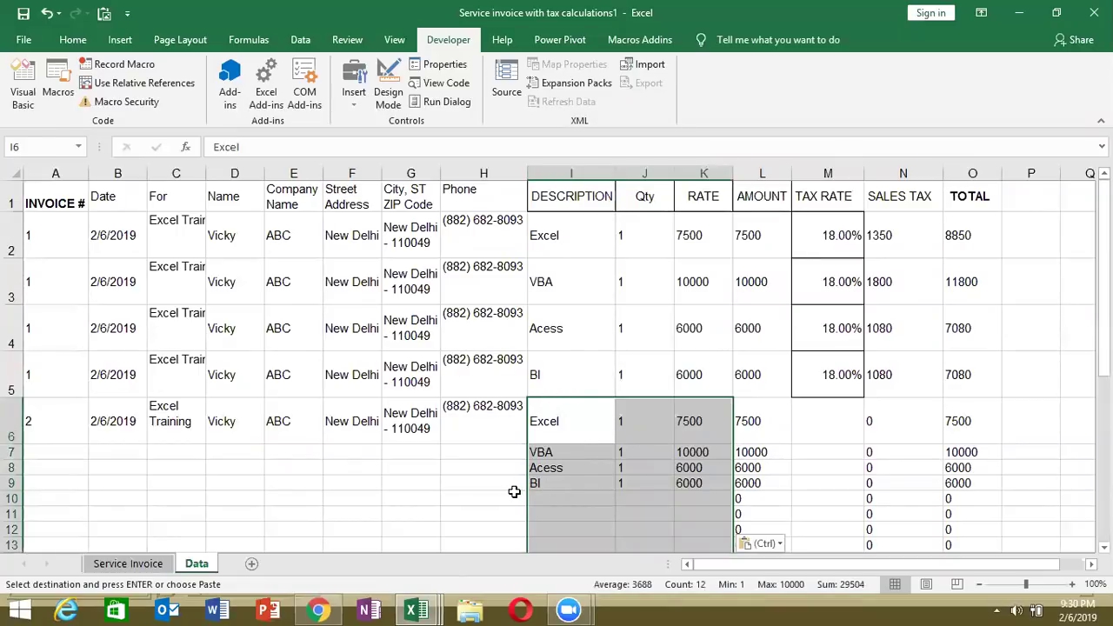
click(444, 494)
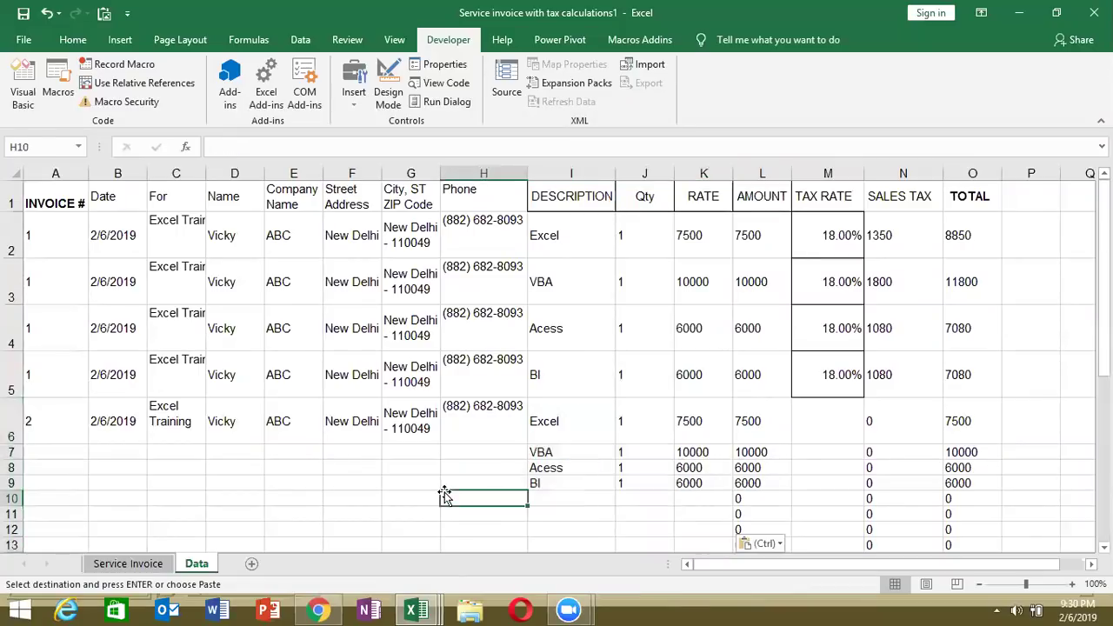
Select the Data header block A6:H9, then select the b11 line in the macro.
click(499, 484)
drag(499, 484, 57, 427)
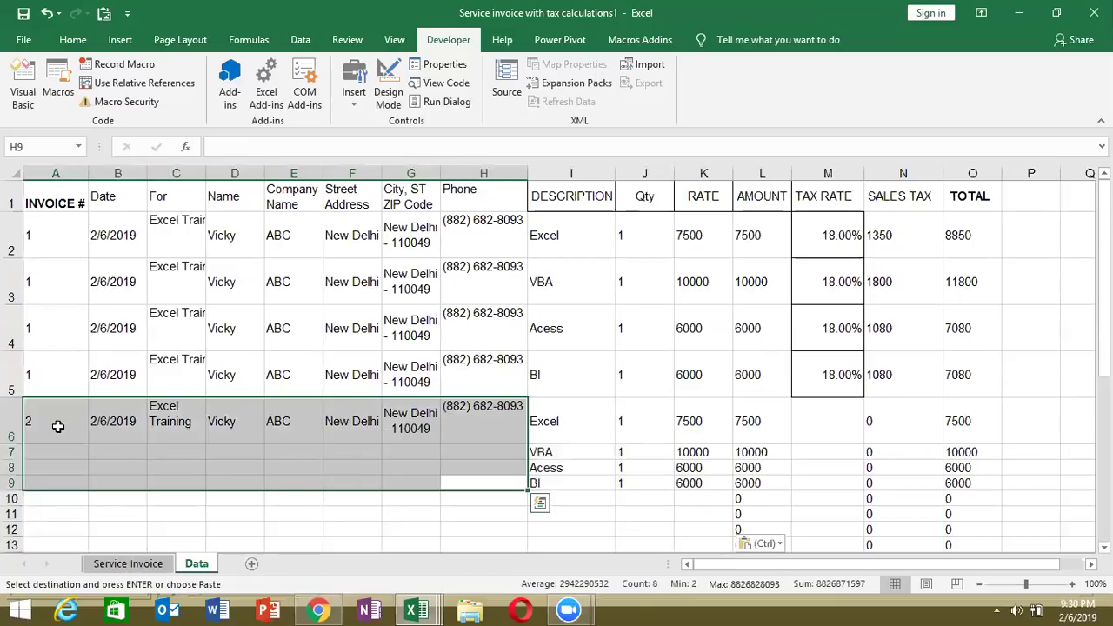
click(835, 423)
key(alt+F11)
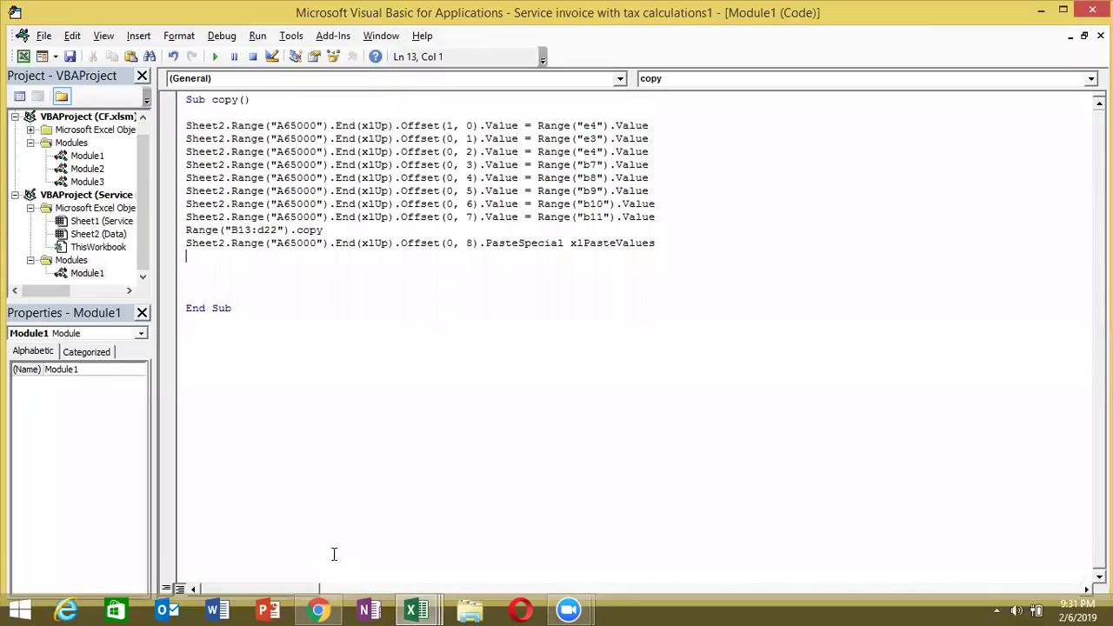
mouse_move(177, 230)
mouse_down()
mouse_move(176, 218)
mouse_move(663, 222)
mouse_up()
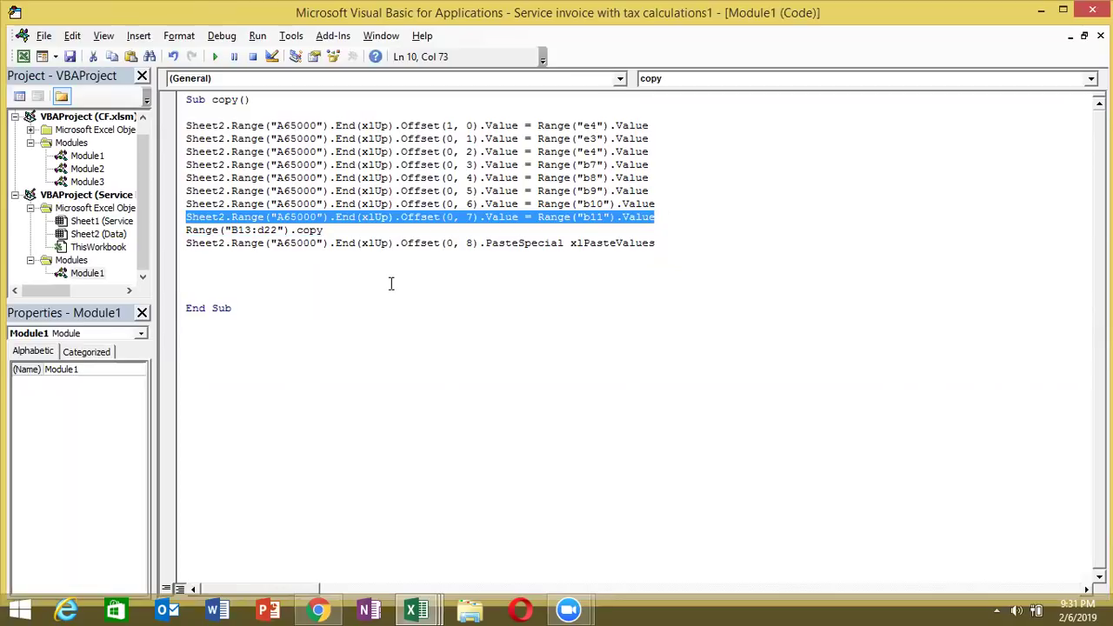
Paste a copy of the B11 assignment line onto the blank line below the paste statement.
click(225, 263)
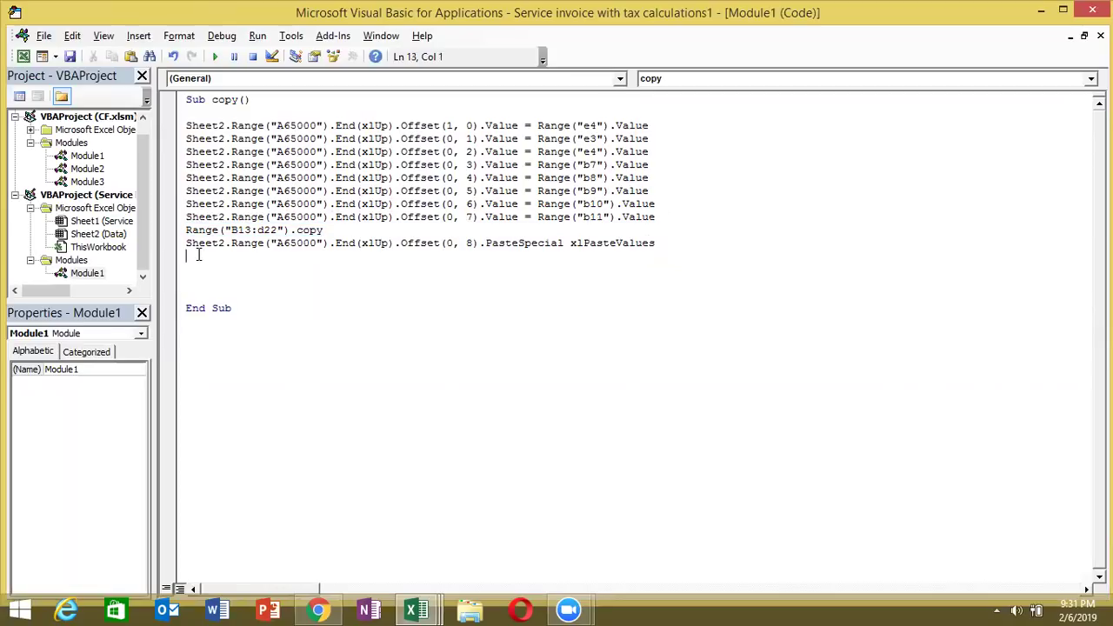
key(ctrl+v)
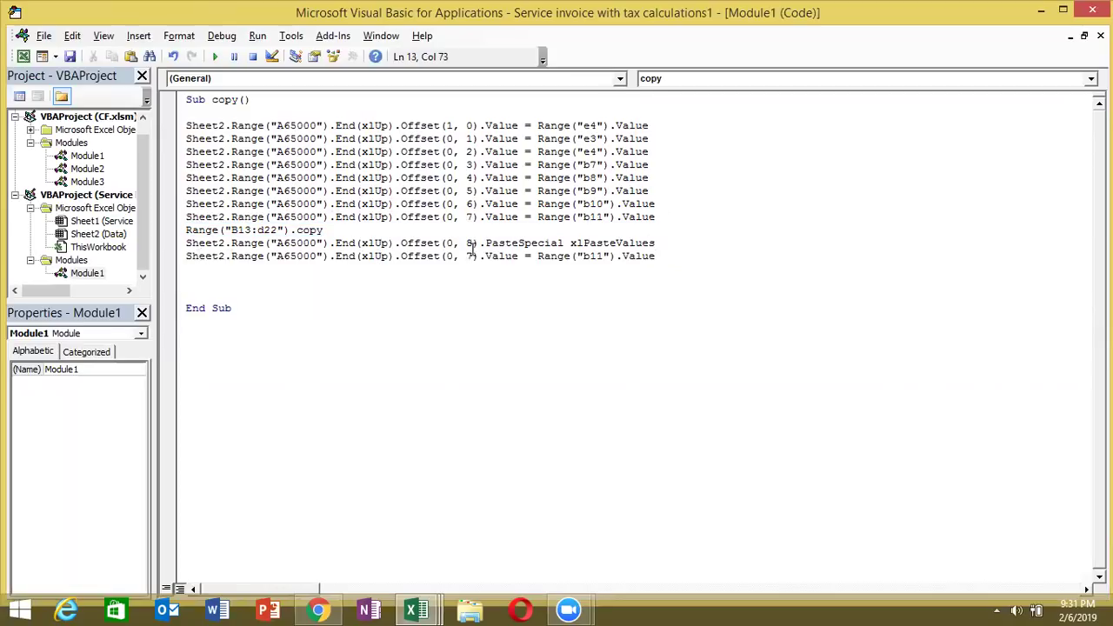
click(470, 256)
Count the Data sheet columns from A6 to TAX RATE and change the new line's offset from 7 to 10.
key(alt+F11)
click(35, 435)
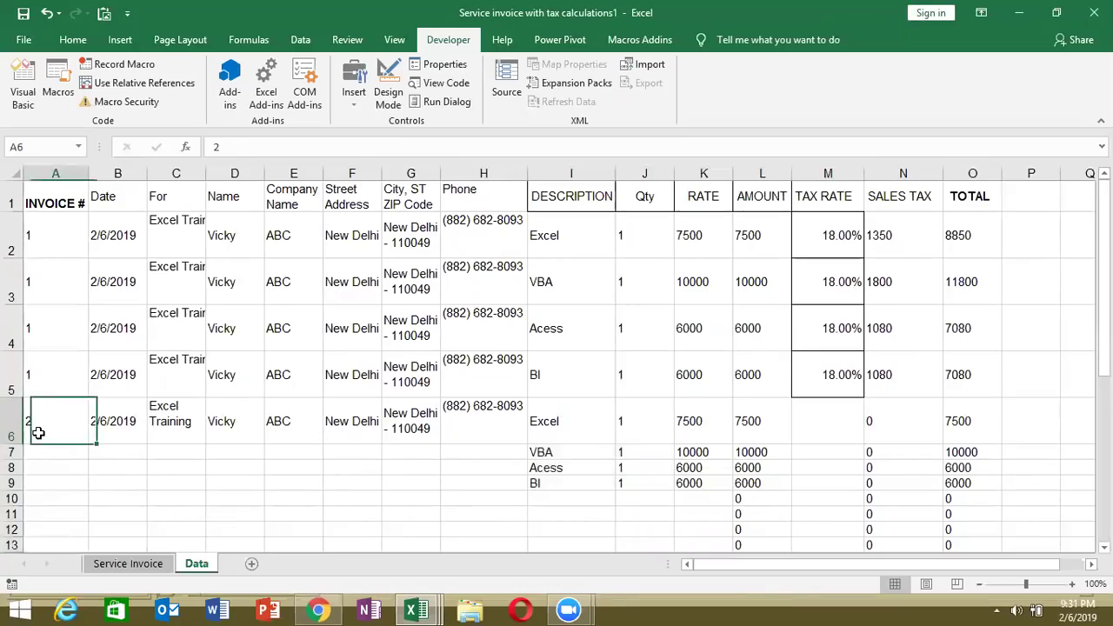
key(alt+Tab)
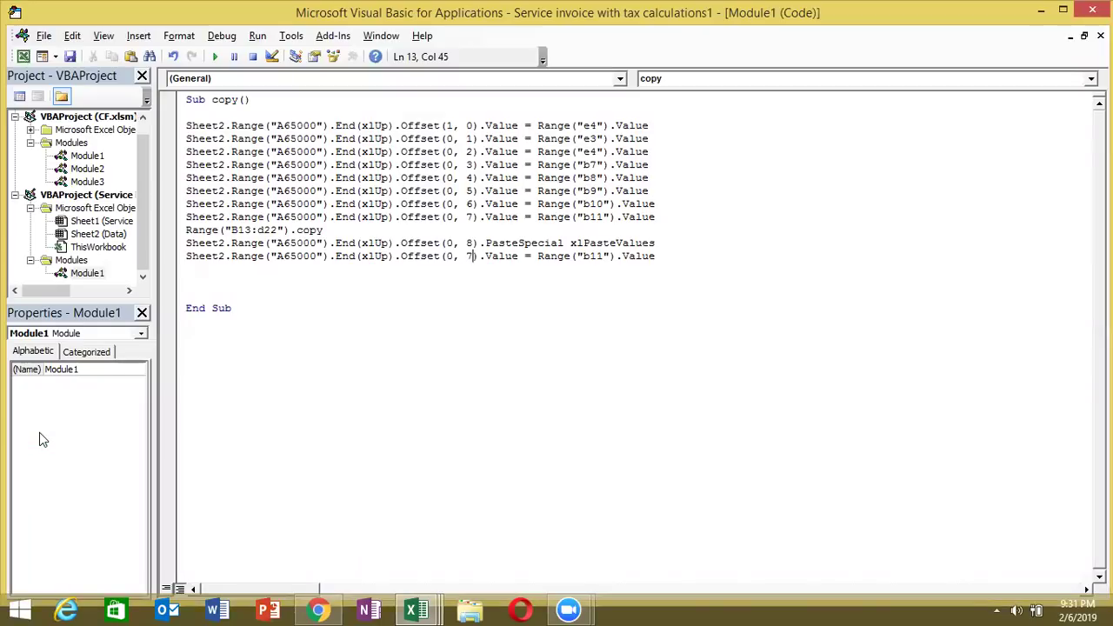
key(alt+Tab)
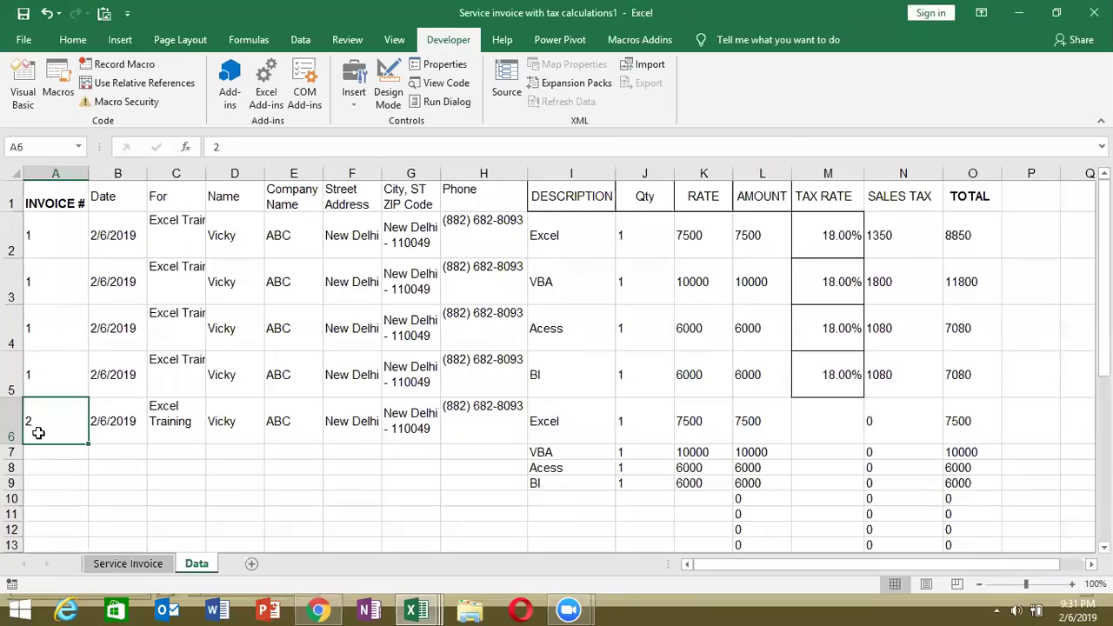
key(Right)
key(Right)
key(Right)
key(Right)
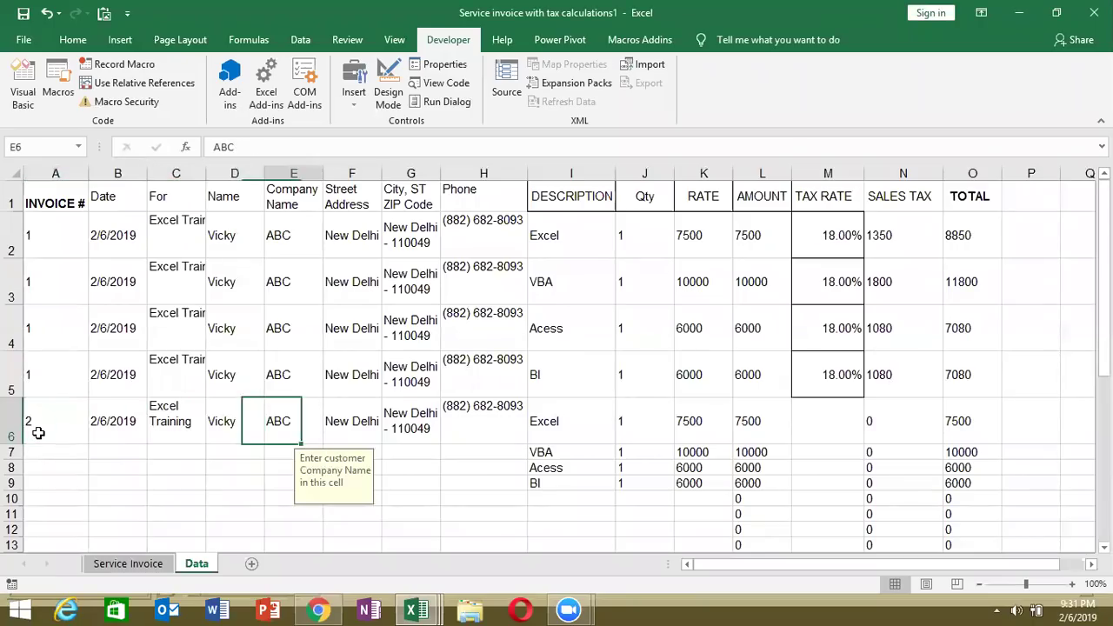
key(Right)
key(Right)
key(Right)
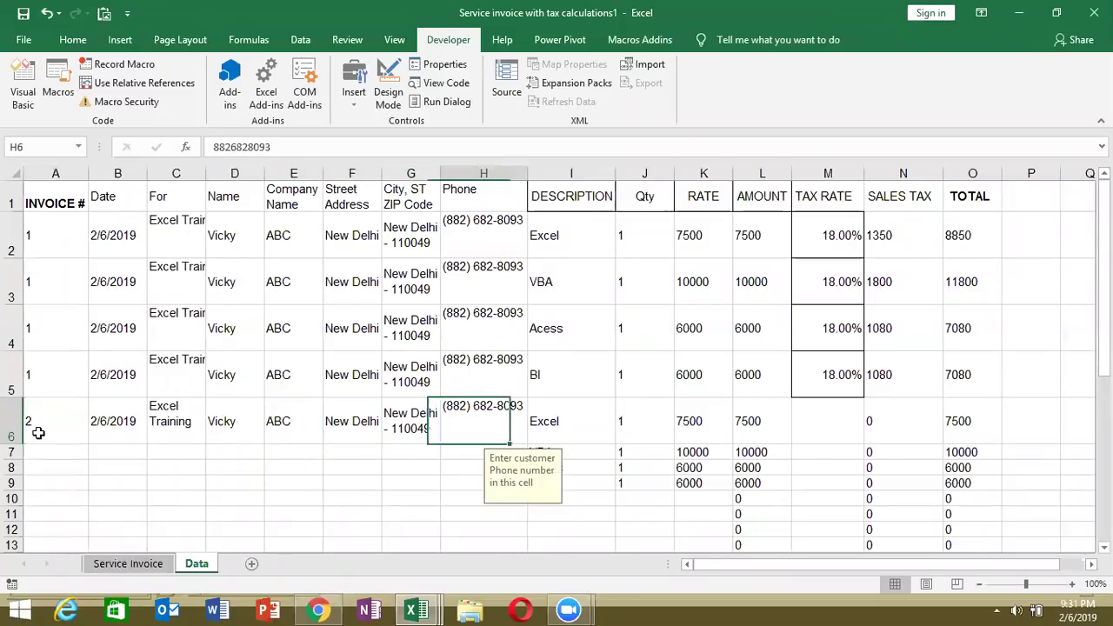
key(Right)
key(Right)
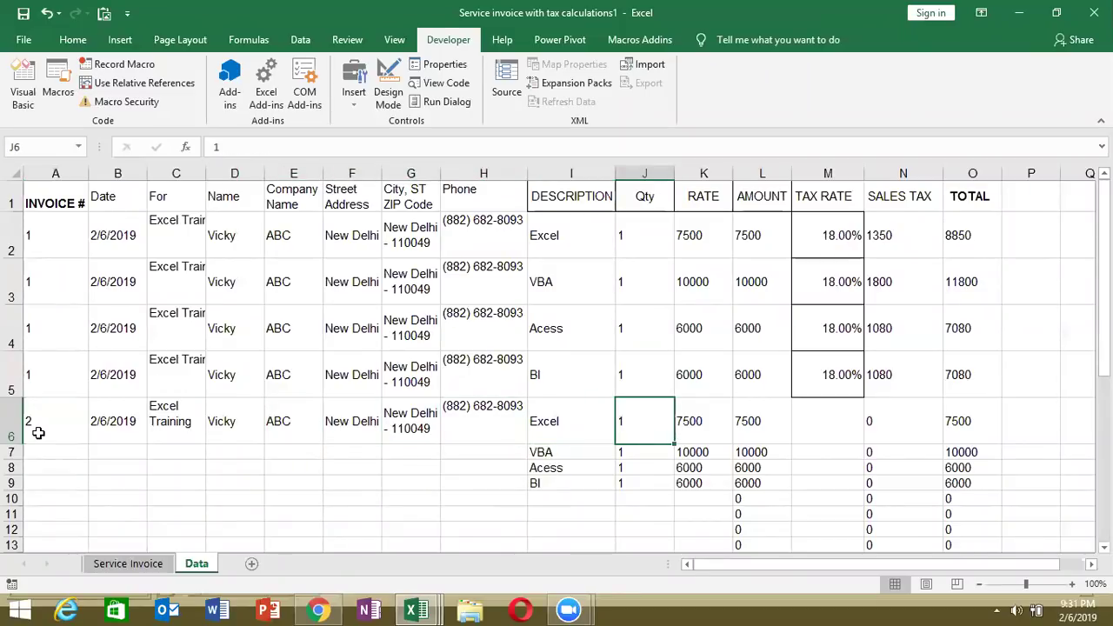
key(Right)
key(Right)
key(Right)
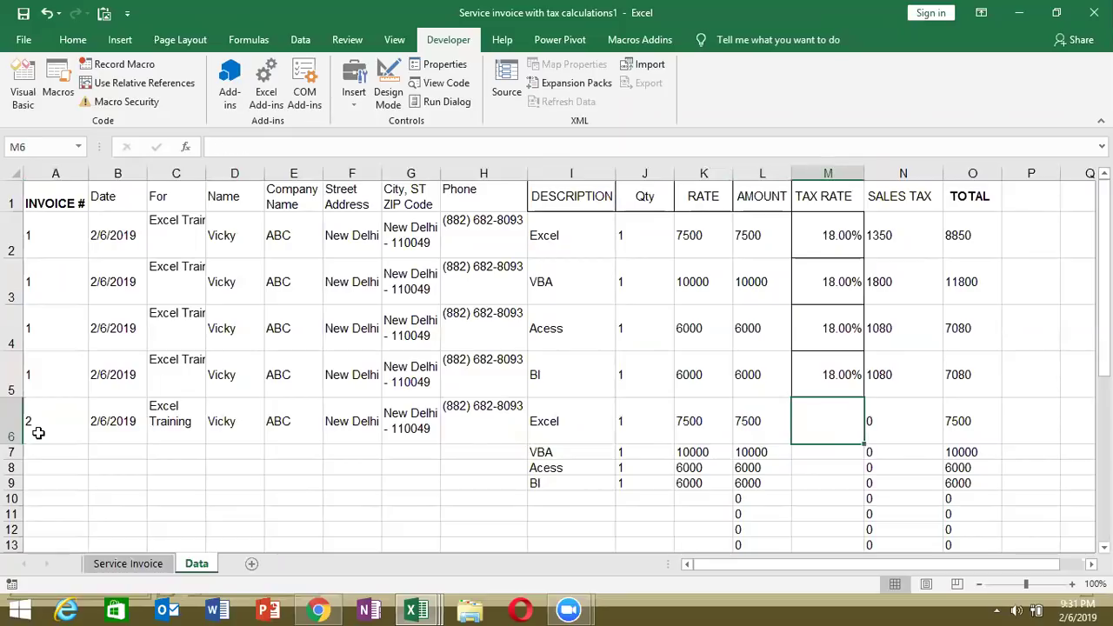
key(alt+F11)
key(BackSpace)
text(10)
Confirm the tax rate is in E24 on the Service Invoice sheet, then replace b11 with e24 in the new line.
key(alt+F11)
click(104, 562)
scroll(992, 313, down, 1)
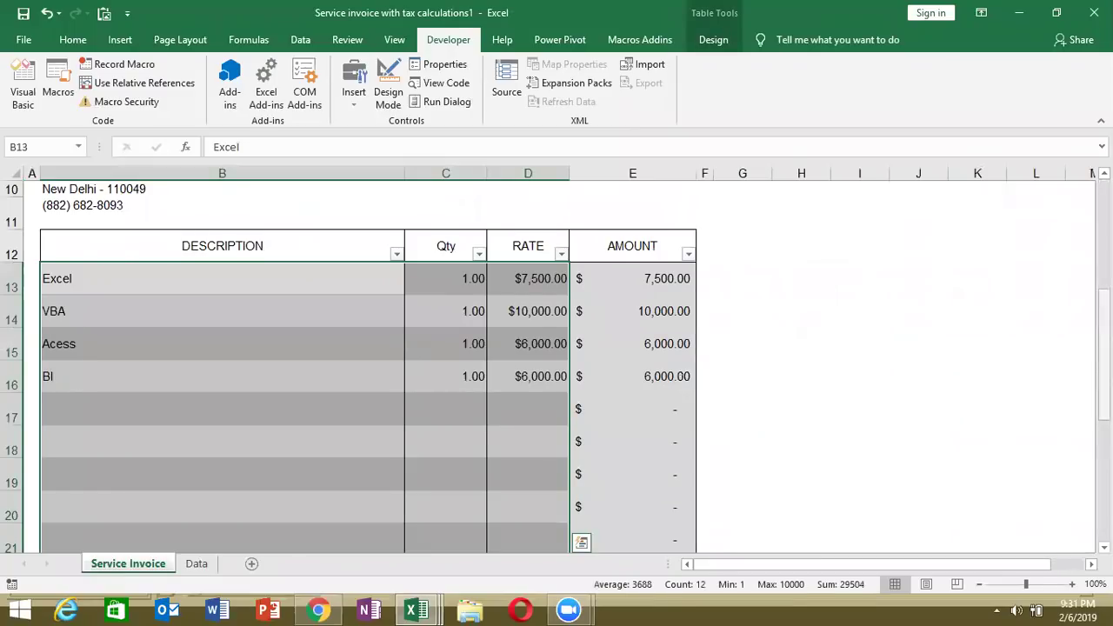
scroll(713, 435, down, 1)
click(684, 491)
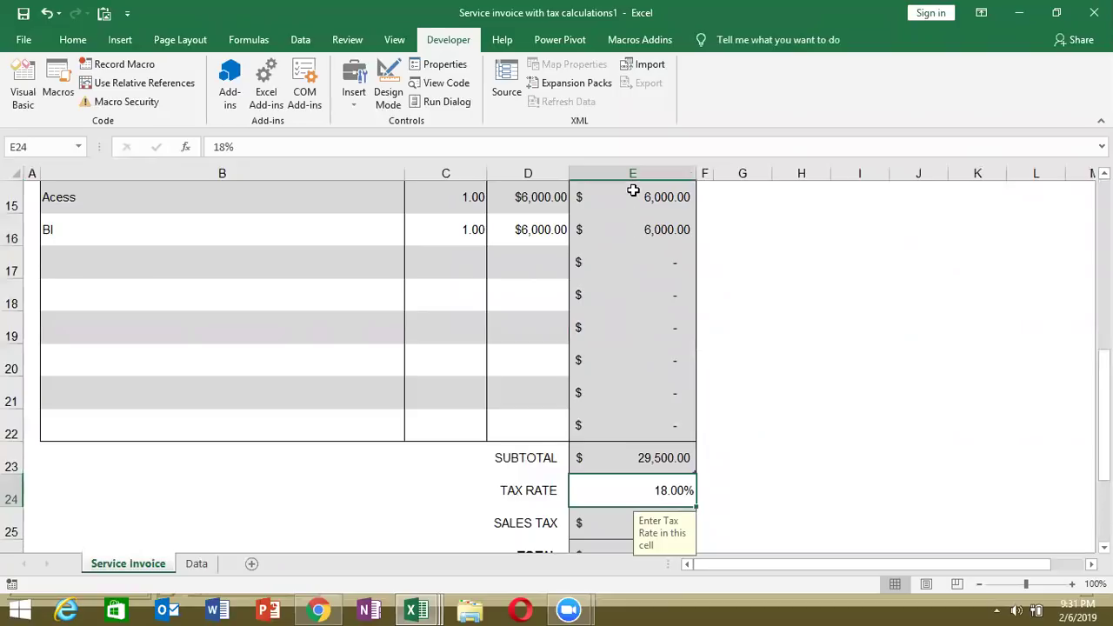
key(alt+F11)
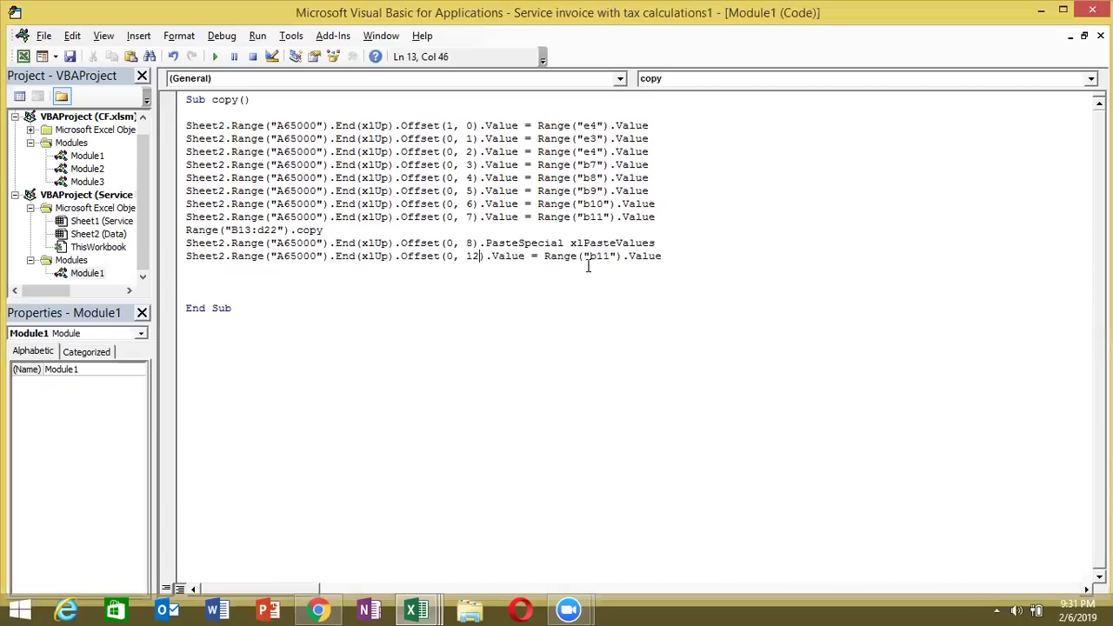
double_click(597, 257)
text(e24)
On the Data sheet, test filling A6:H9 down with Ctrl+D, then undo it.
click(246, 289)
click(214, 269)
key(alt)
key(alt+F11)
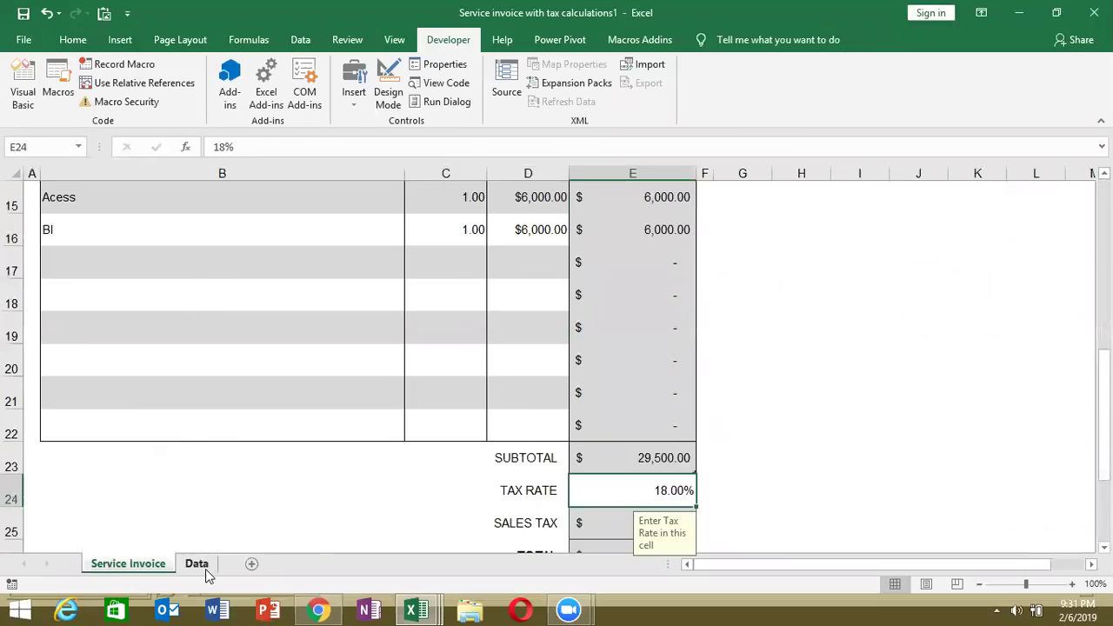
click(204, 566)
mouse_move(508, 484)
mouse_down()
mouse_move(77, 398)
mouse_move(62, 407)
mouse_up()
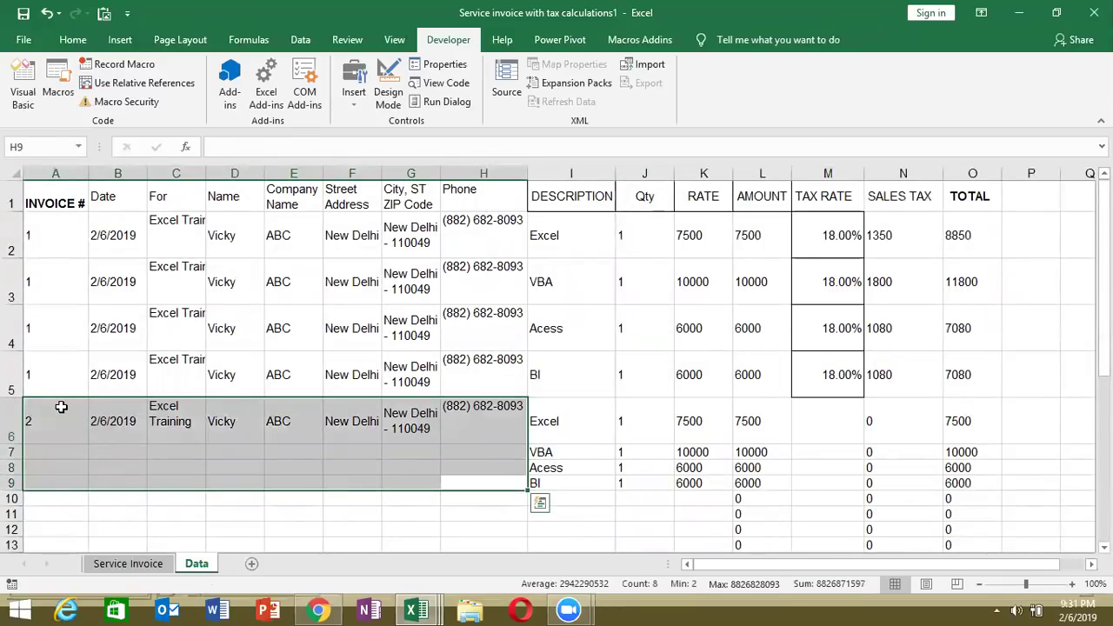
key(ctrl+d)
key(ctrl+z)
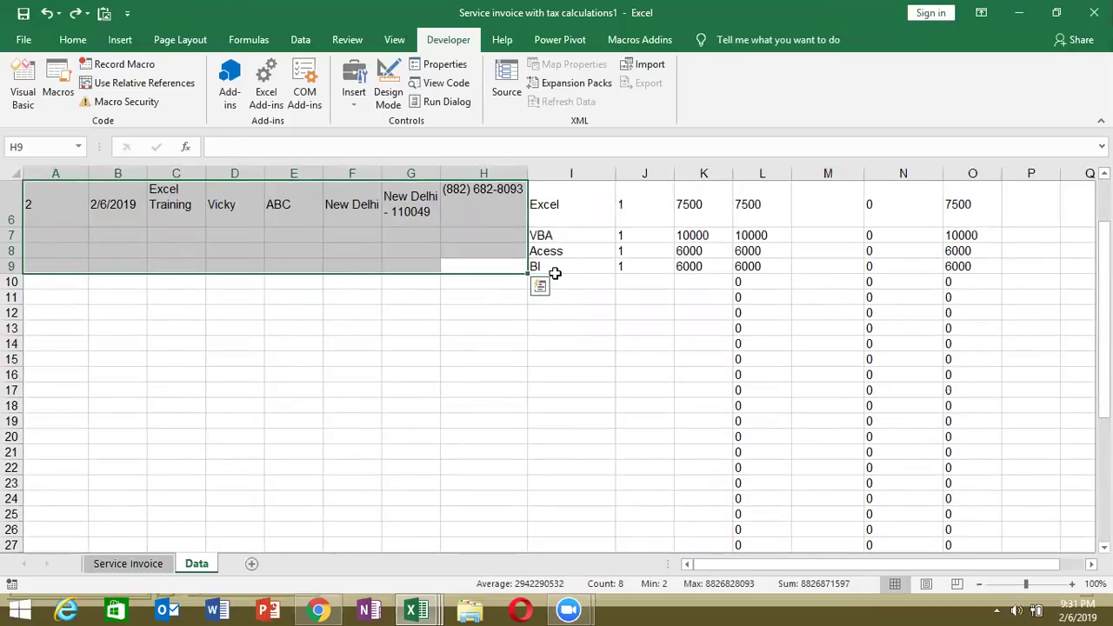
Reselect A6:H9 starting from H9, then deselect it by picking cell I15.
click(556, 268)
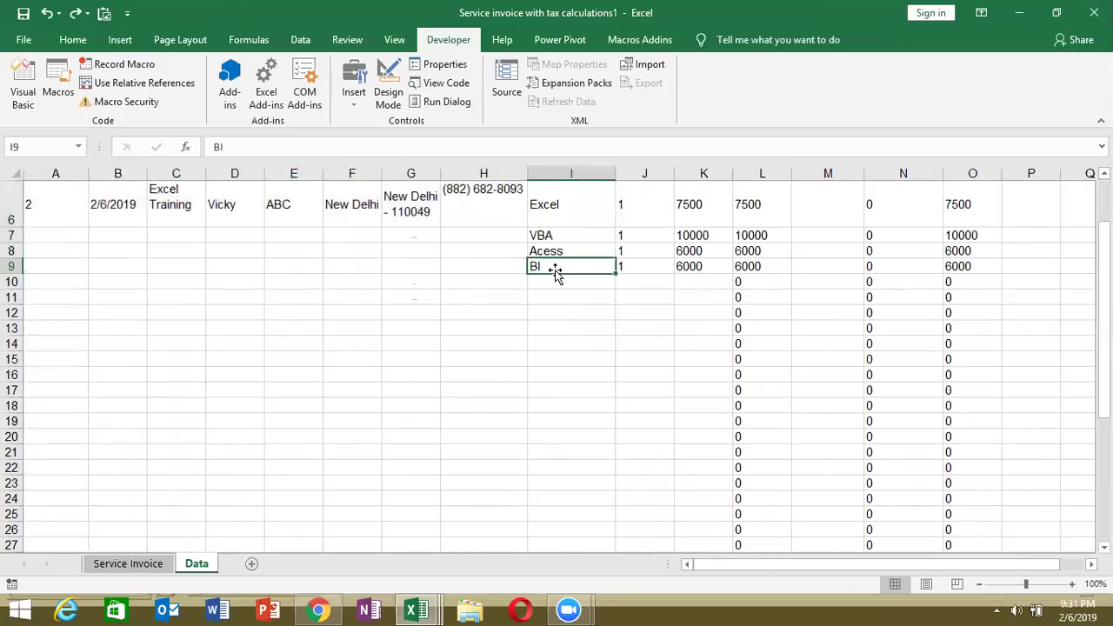
click(513, 264)
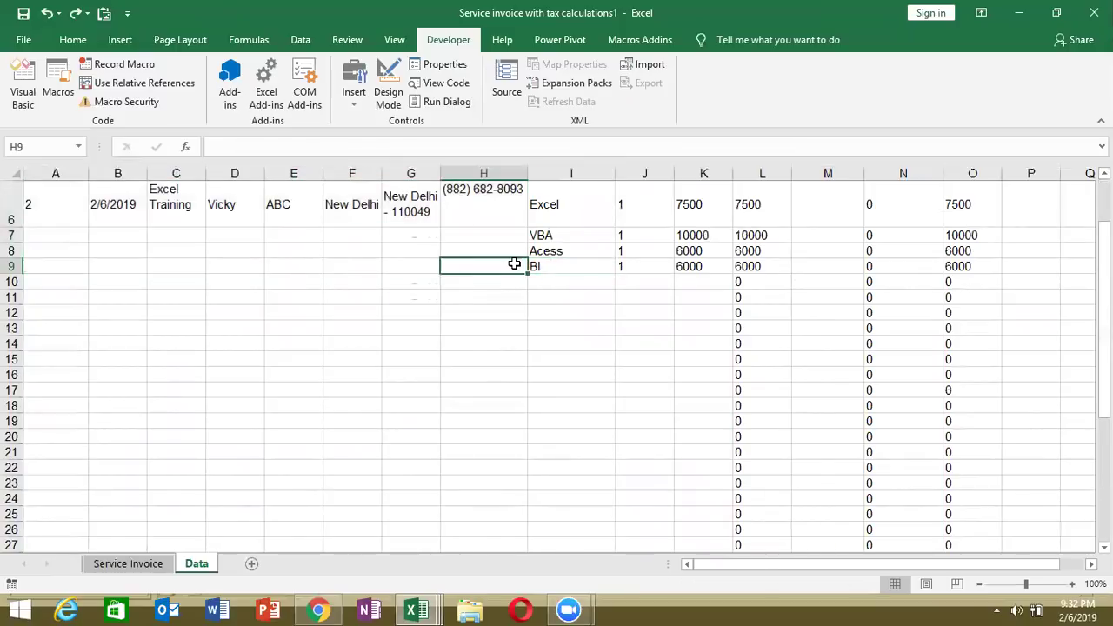
key(ctrl+shift+Left)
key(ctrl+shift+Up)
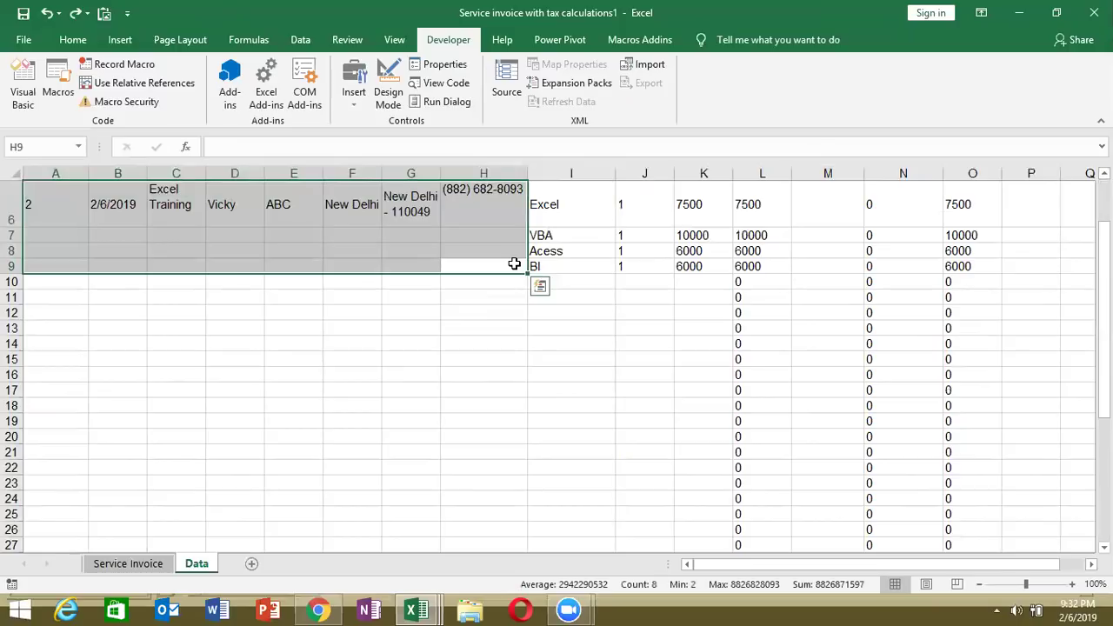
click(567, 358)
key(alt+F11)
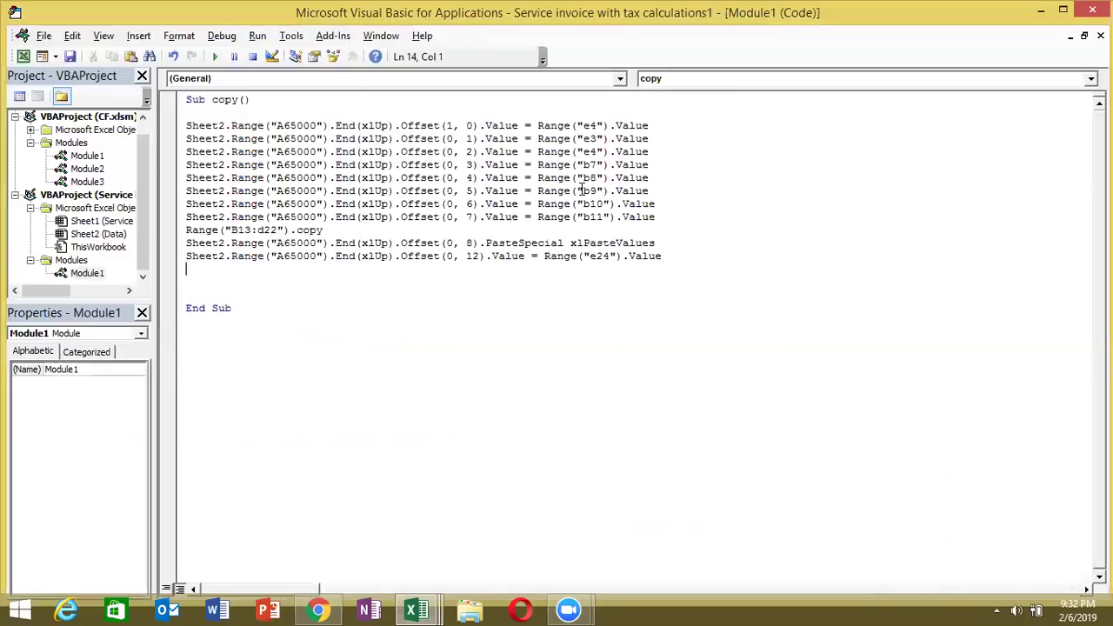
text(range)
key(BackSpace)
key(BackSpace)
key(BackSpace)
key(BackSpace)
key(BackSpace)
text(sheet)
text(2)
text(.)
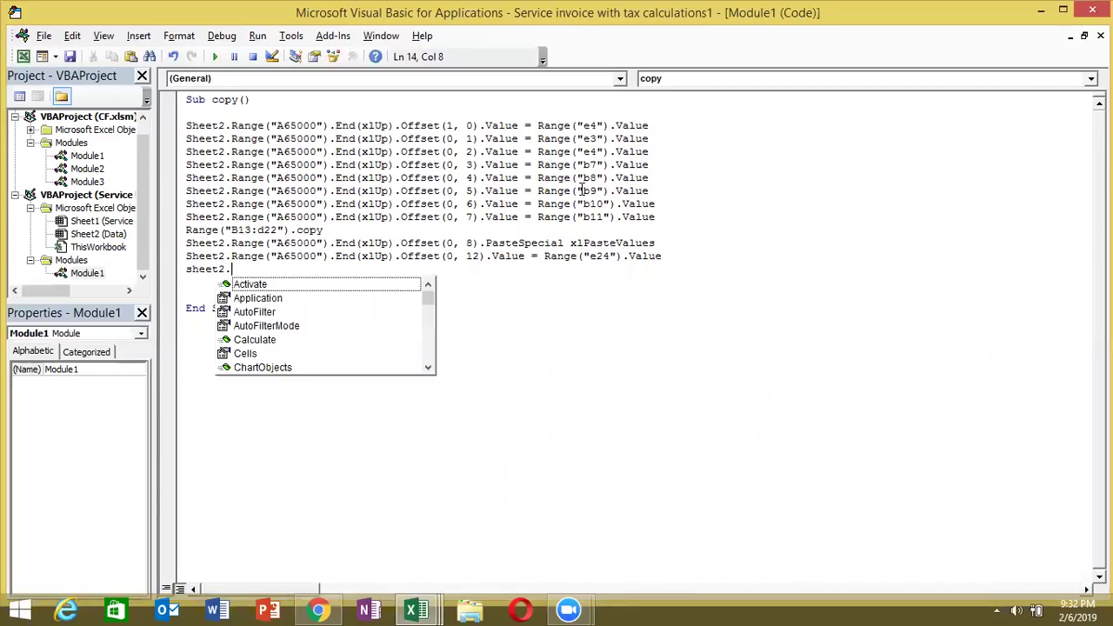
text(av)
key(Tab)
key(BackSpace)
key(BackSpace)
key(BackSpace)
key(BackSpace)
key(BackSpace)
key(BackSpace)
key(BackSpace)
key(BackSpace)
key(BackSpace)
key(BackSpace)
key(BackSpace)
key(BackSpace)
key(BackSpace)
key(BackSpace)
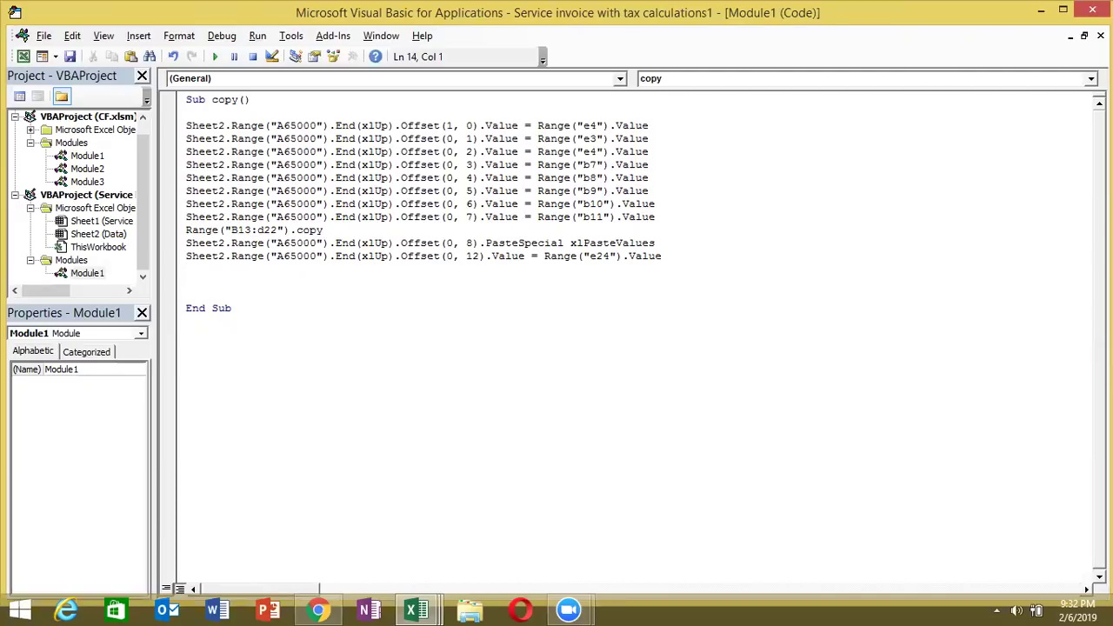
key(alt+Tab)
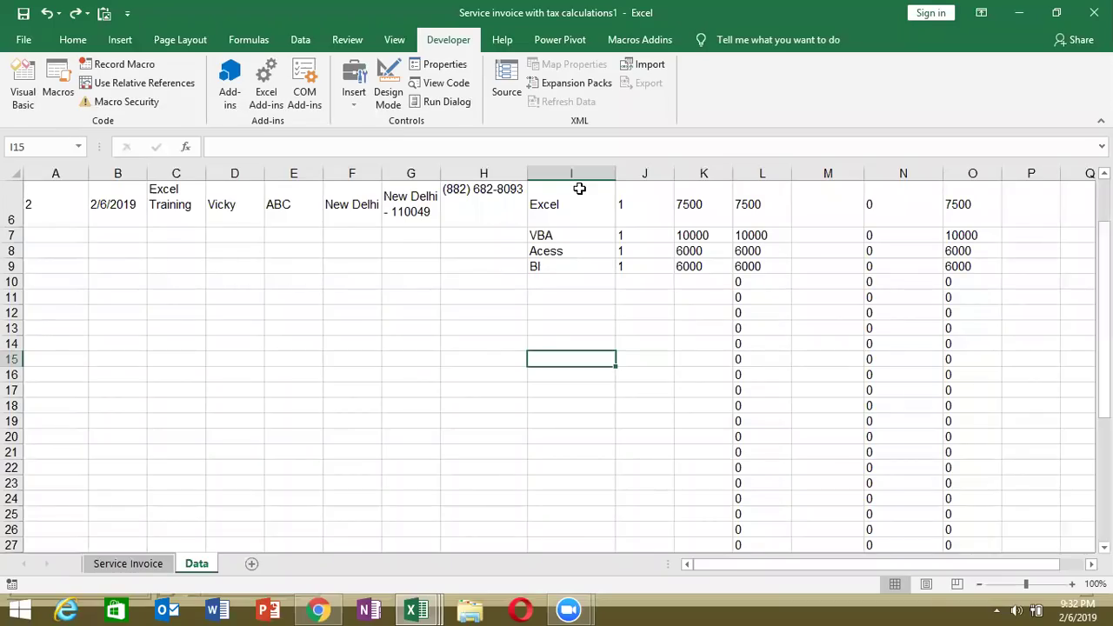
key(alt+Tab)
Declare a new Sub rr_1() procedure below the copy macro.
click(202, 349)
text(sub )
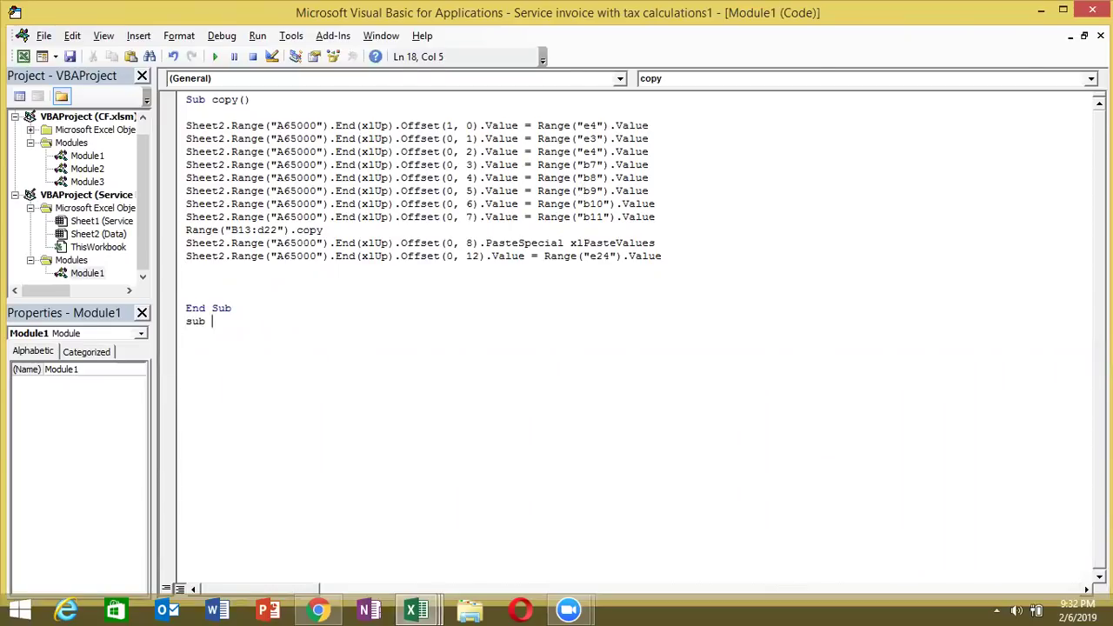
text(rr)
text( 1())
key(Return)
key(Return)
key(Return)
key(Up)
key(Up)
Select row 6's header cells on the Data sheet and type selection.value= inside rr_1.
key(alt+F11)
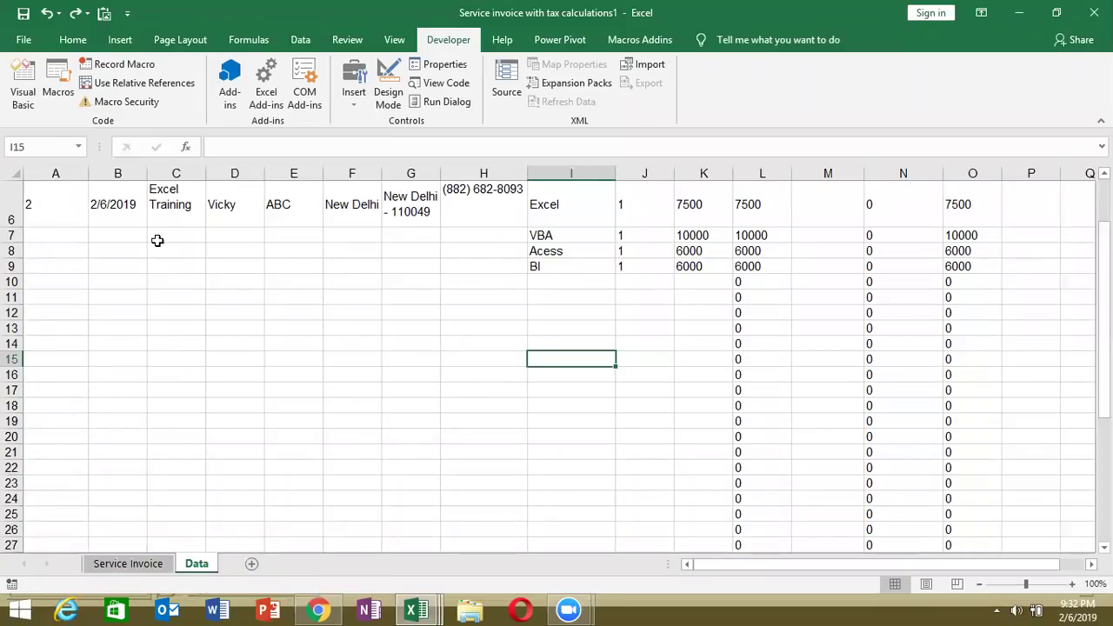
click(114, 224)
key(Up)
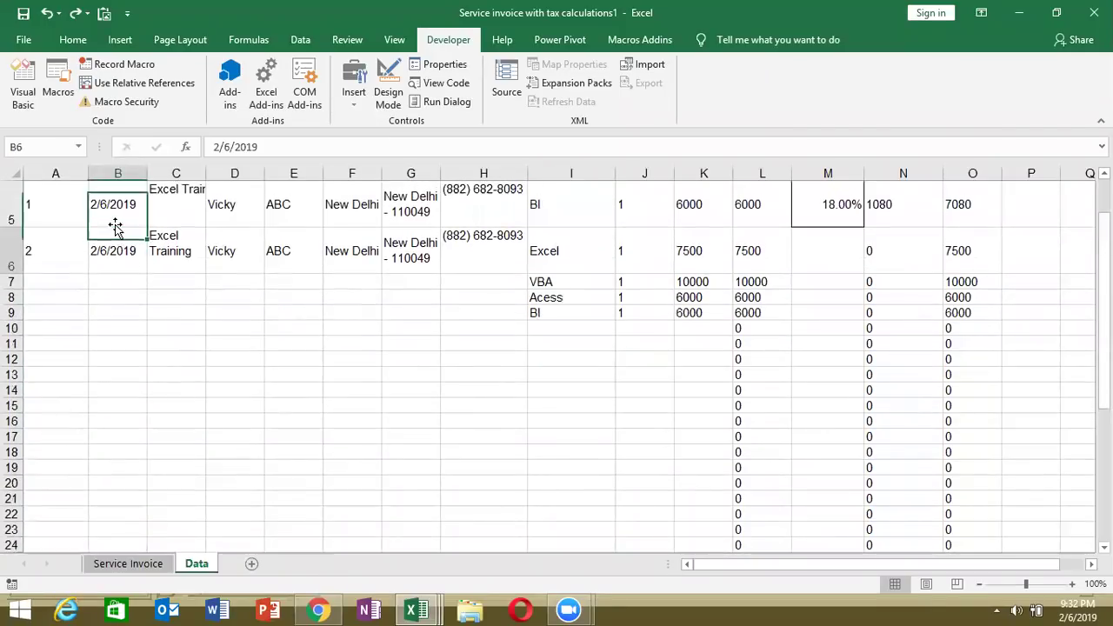
key(Down)
key(Left)
key(shift+Right)
key(shift+Right)
key(shift+Right)
key(shift+Right)
key(shift+Right)
key(shift+Right)
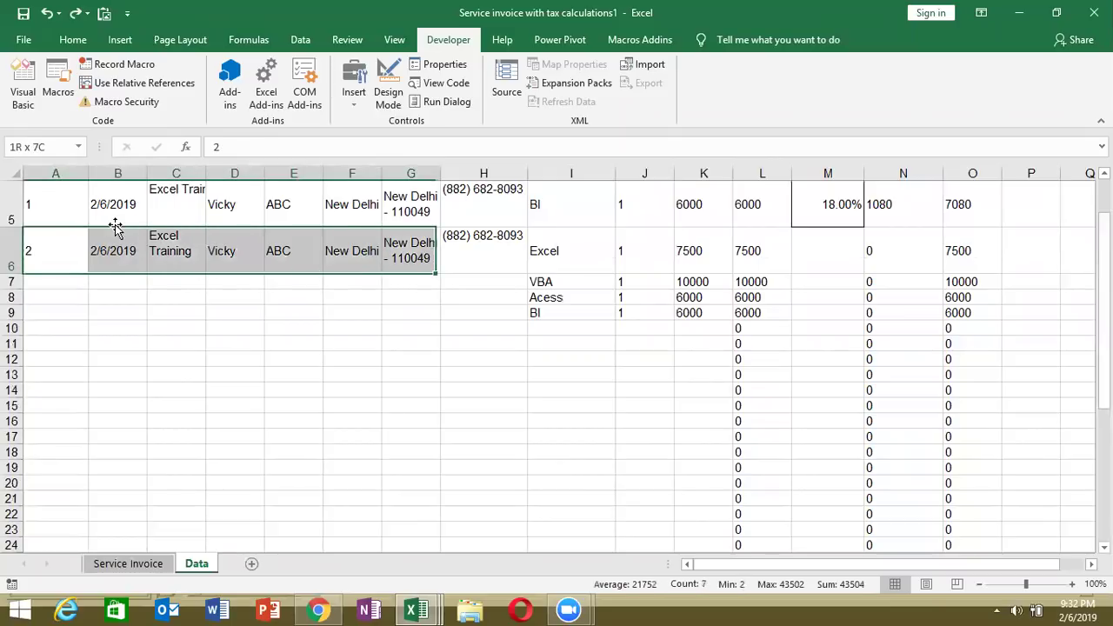
key(shift+Right)
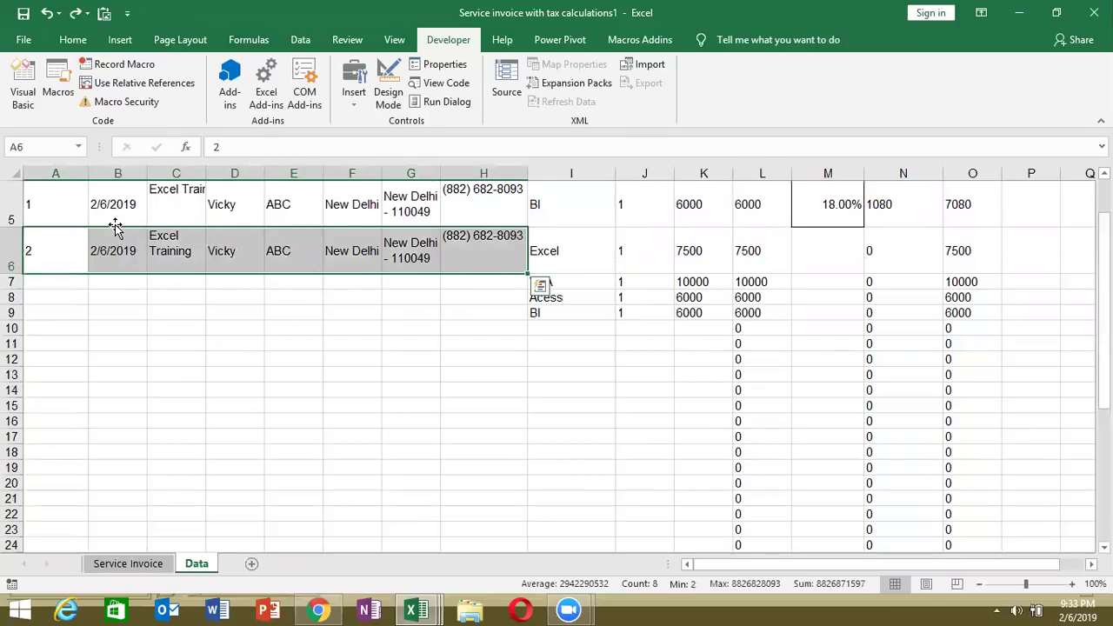
key(alt+F11)
text(selec)
key(BackSpace)
key(BackSpace)
key(BackSpace)
key(BackSpace)
key(BackSpace)
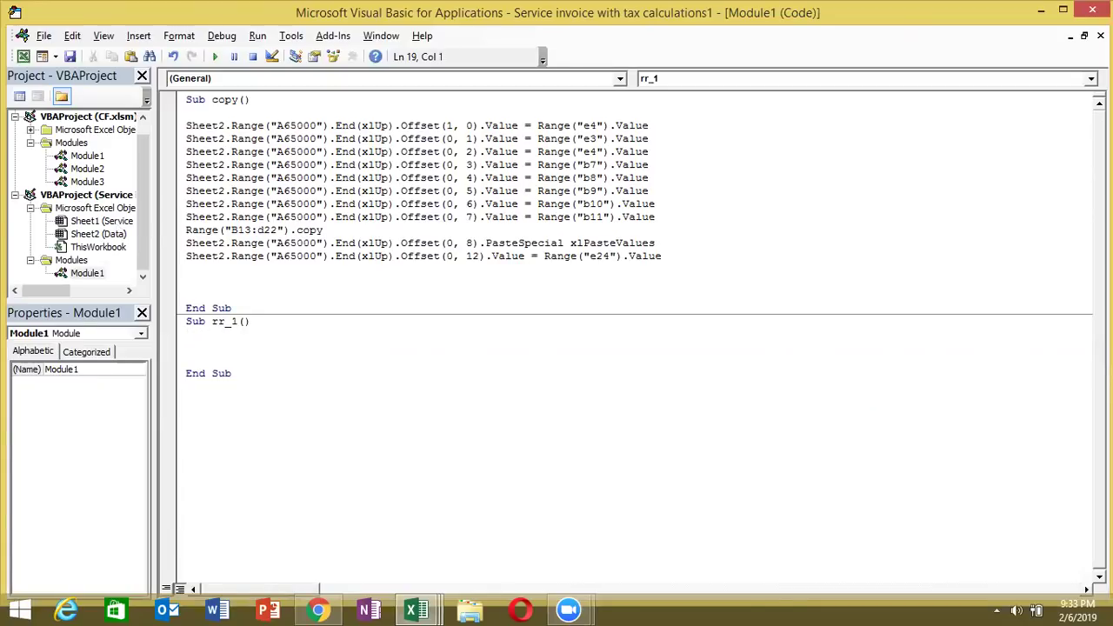
text(selection.value=)
Mark A7:H9, dismiss the compile error, and add range("A7:h9 to the line.
key(alt+F11)
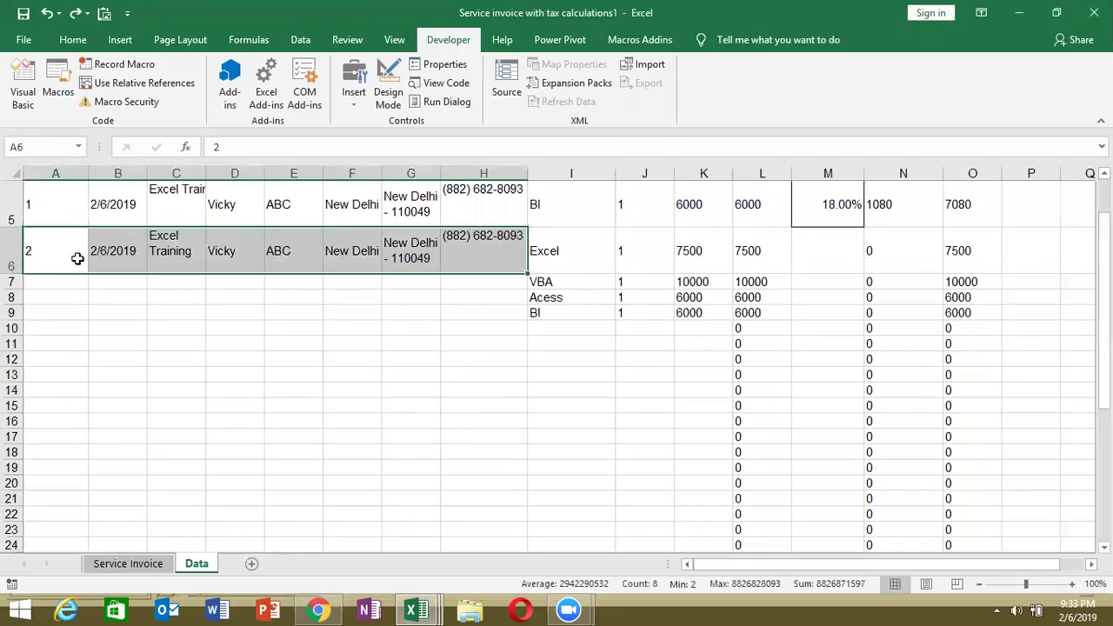
click(57, 279)
drag(57, 278, 485, 306)
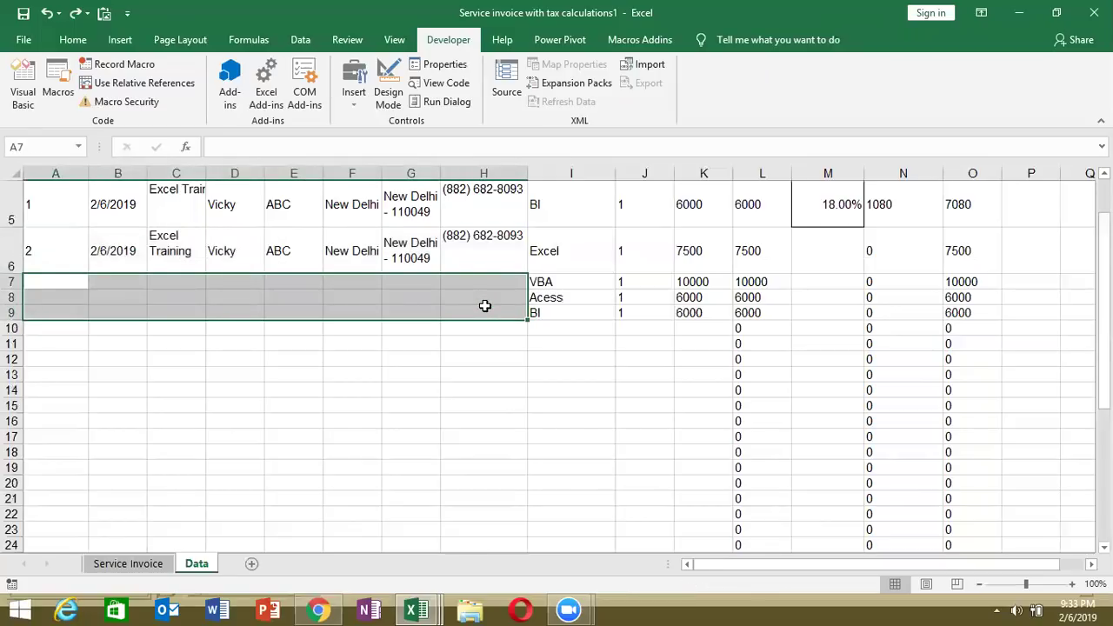
key(alt+Tab)
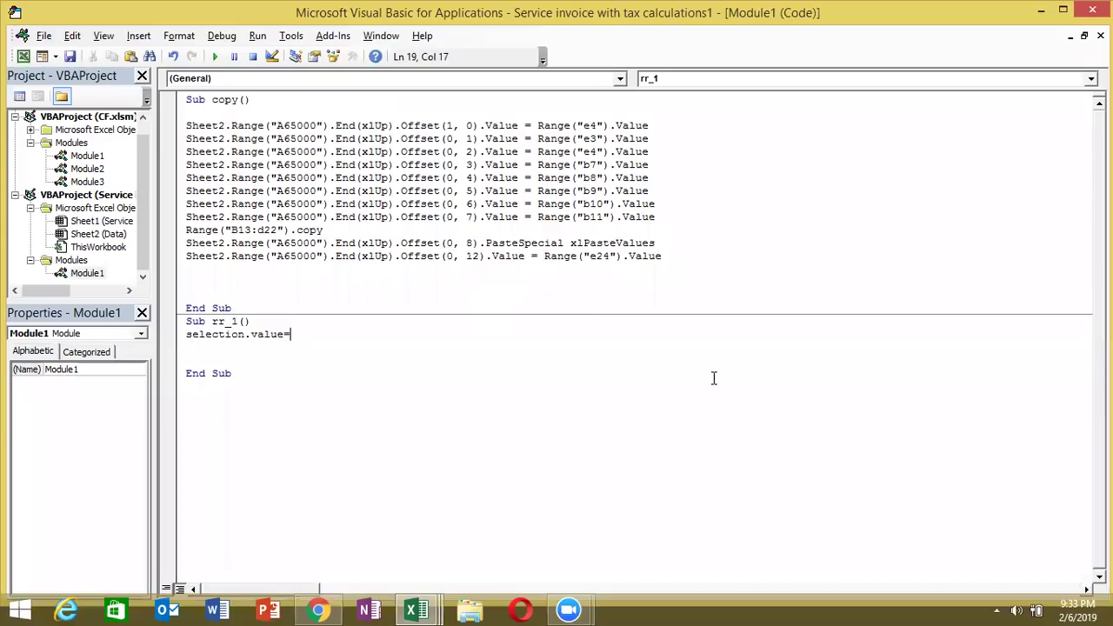
click(468, 355)
key(Return)
text(r)
key(BackSpace)
click(355, 336)
text(range)
text(("A)
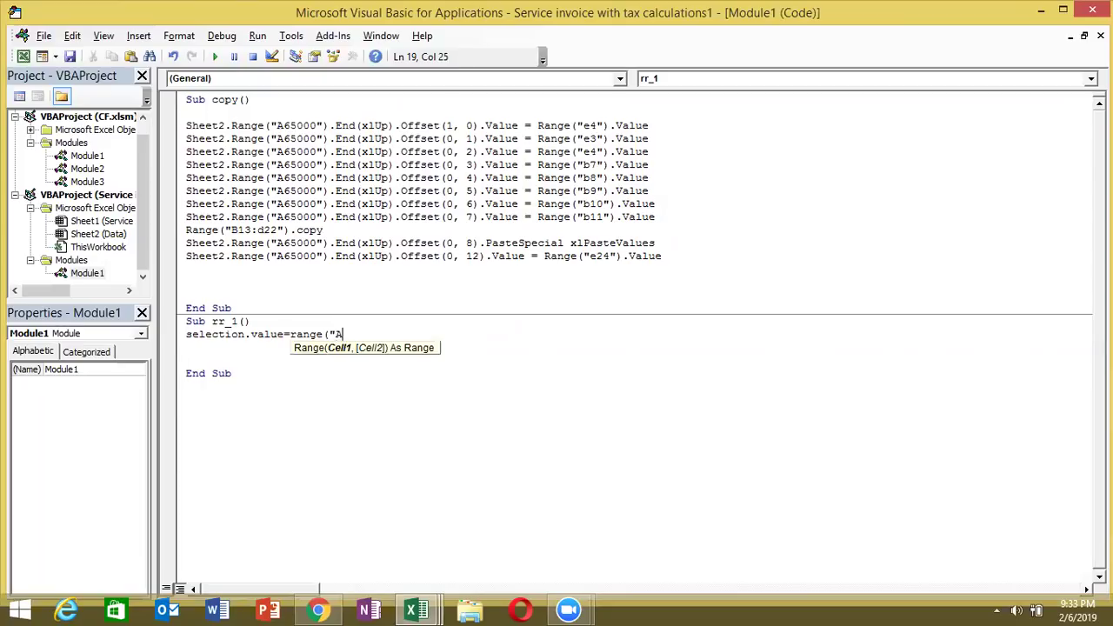
text(7:)
text(h9)
Finish the reference as Range("A7:h9").Value.
key(alt+Tab)
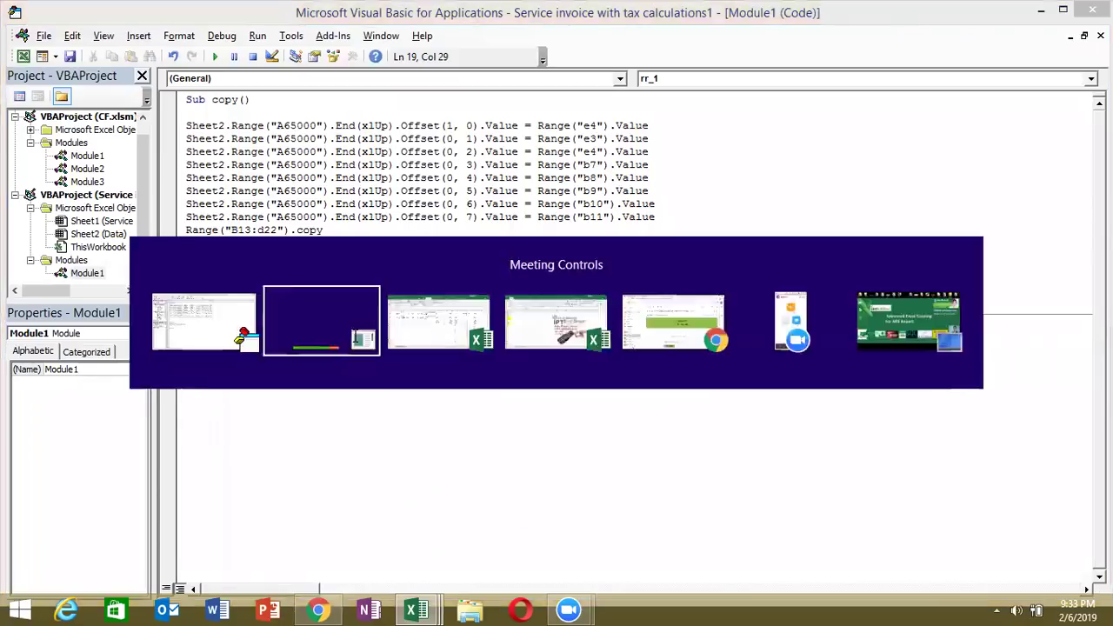
key(alt+Tab)
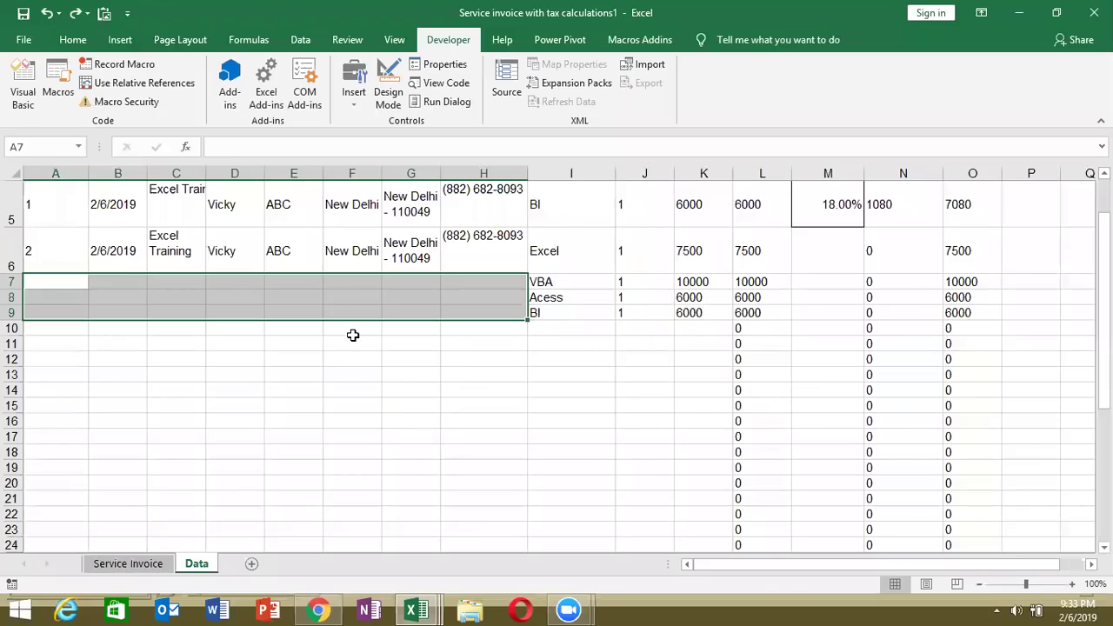
key(alt+Tab)
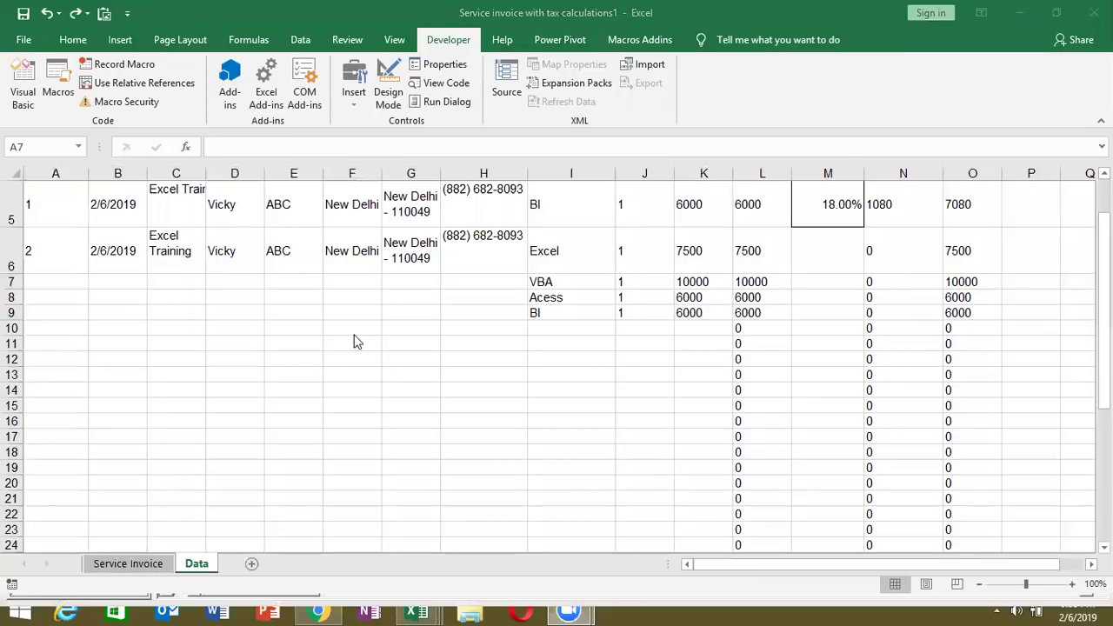
key(alt+Tab)
key(alt+Tab)
text(").)
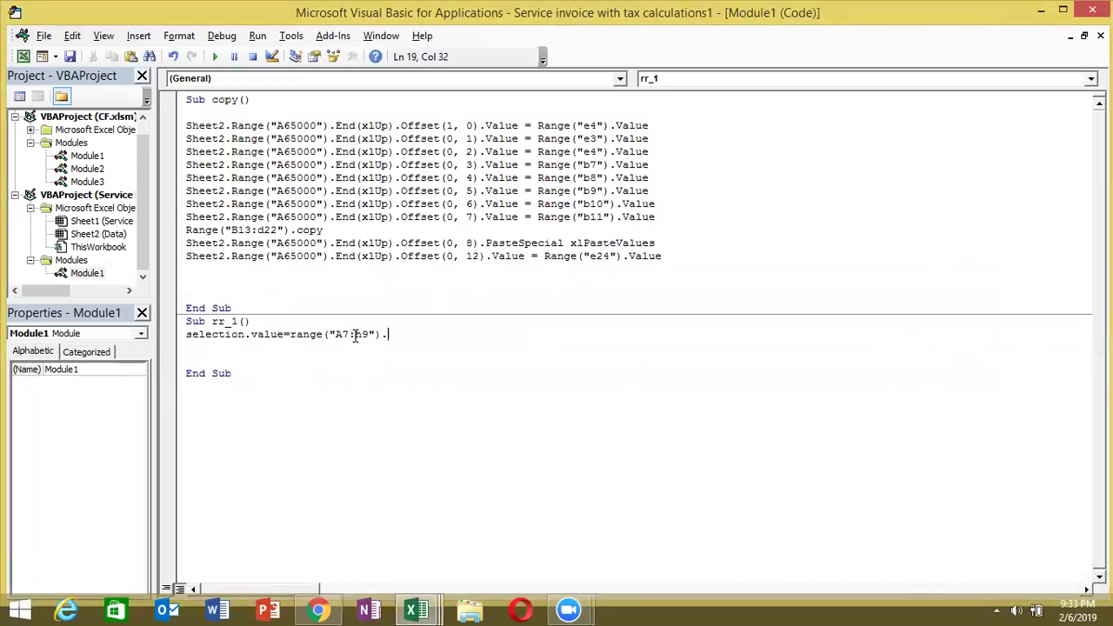
text(va)
key(Tab)
Rearrange the line to read Range("A7:h9").Value = Selection.Value.
click(340, 347)
click(292, 334)
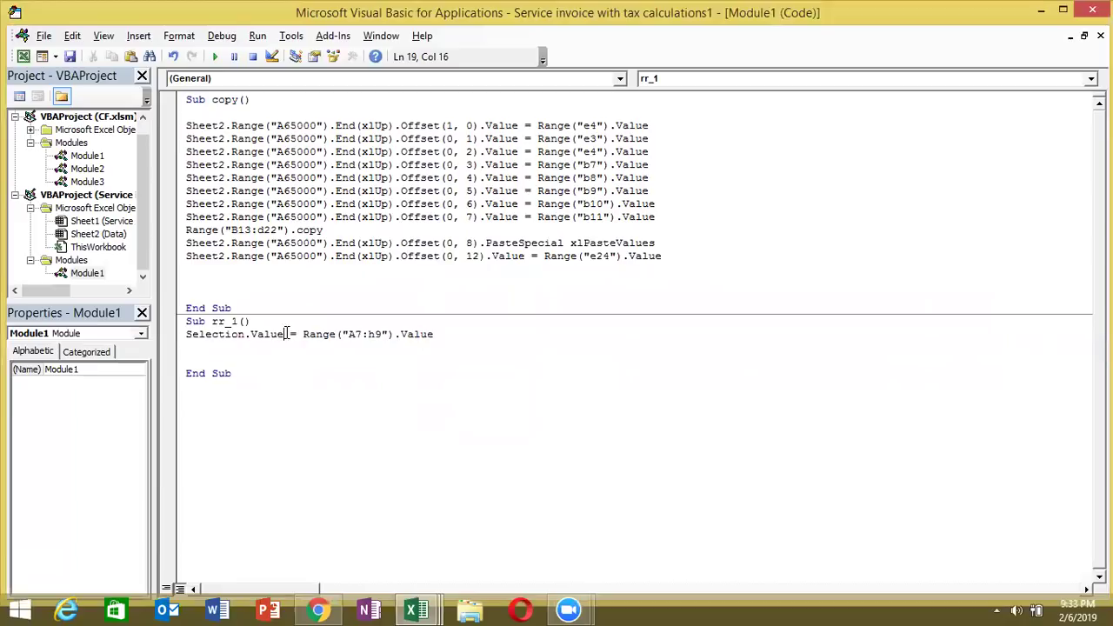
drag(297, 334, 191, 341)
key(ctrl+c)
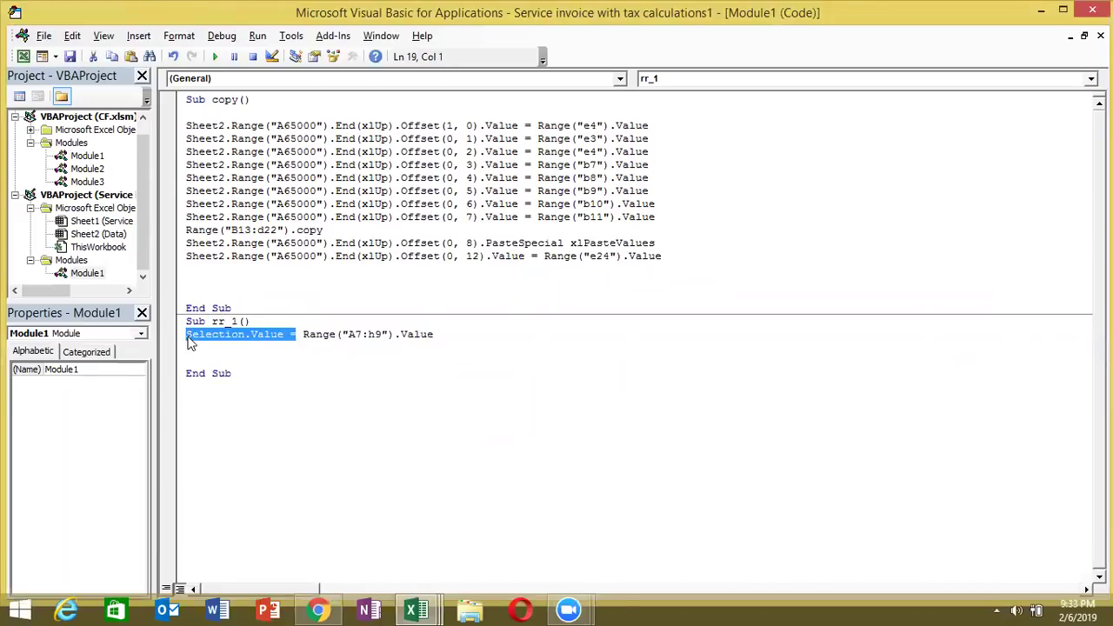
key(Delete)
click(336, 334)
text(=)
key(ctrl+v)
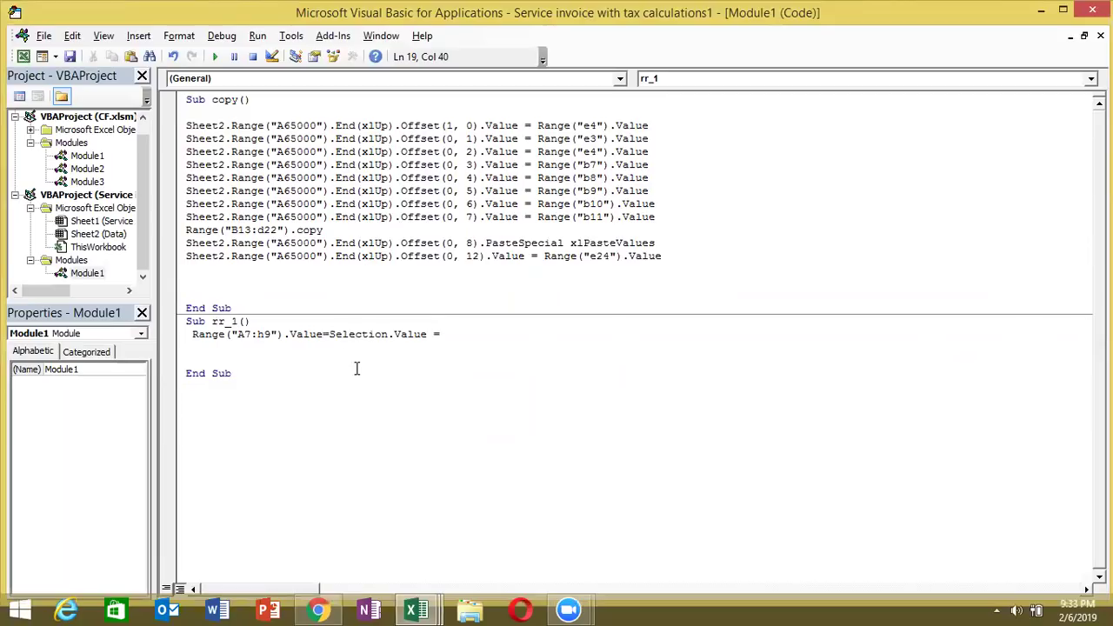
key(BackSpace)
key(BackSpace)
click(340, 390)
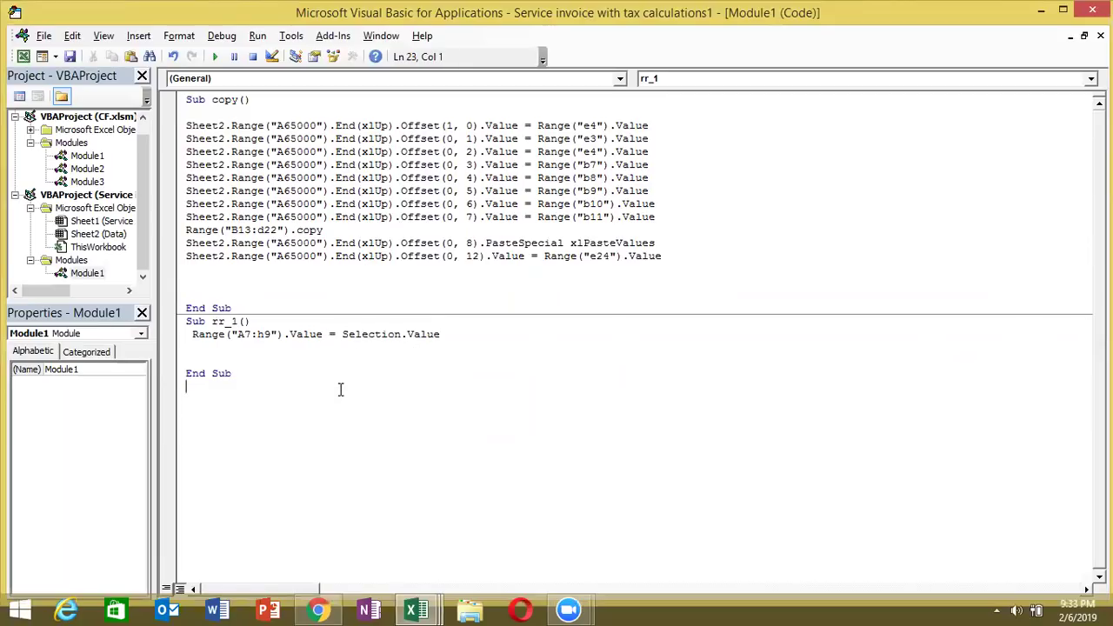
click(231, 347)
Select the A6:H6 header values, run rr_1, and check that rows 7–9 were filled.
key(alt+Tab)
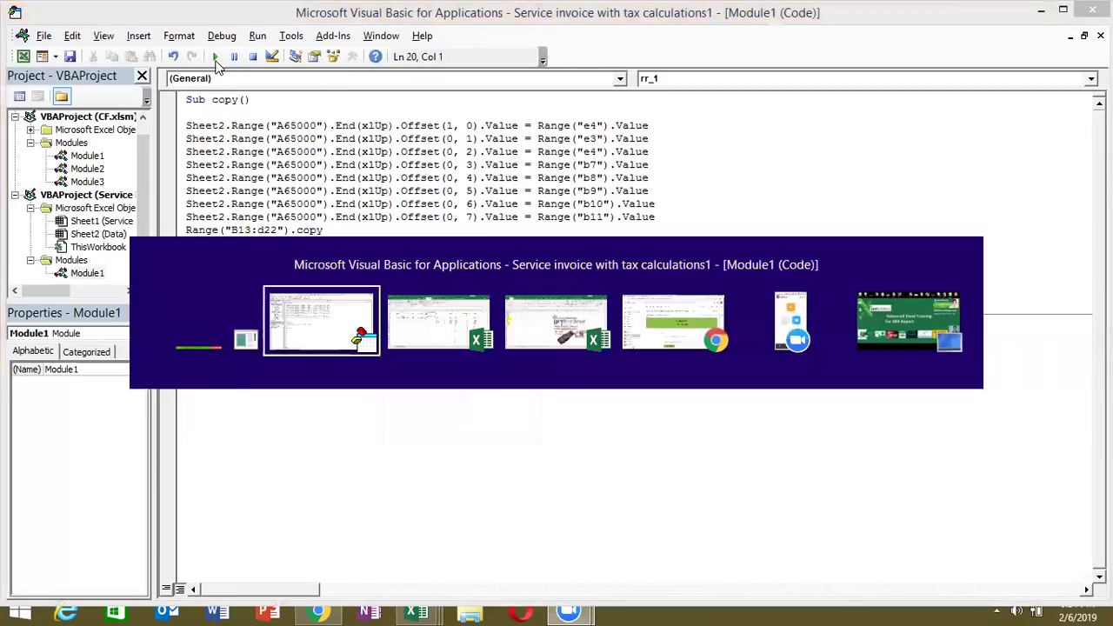
key(alt+Tab)
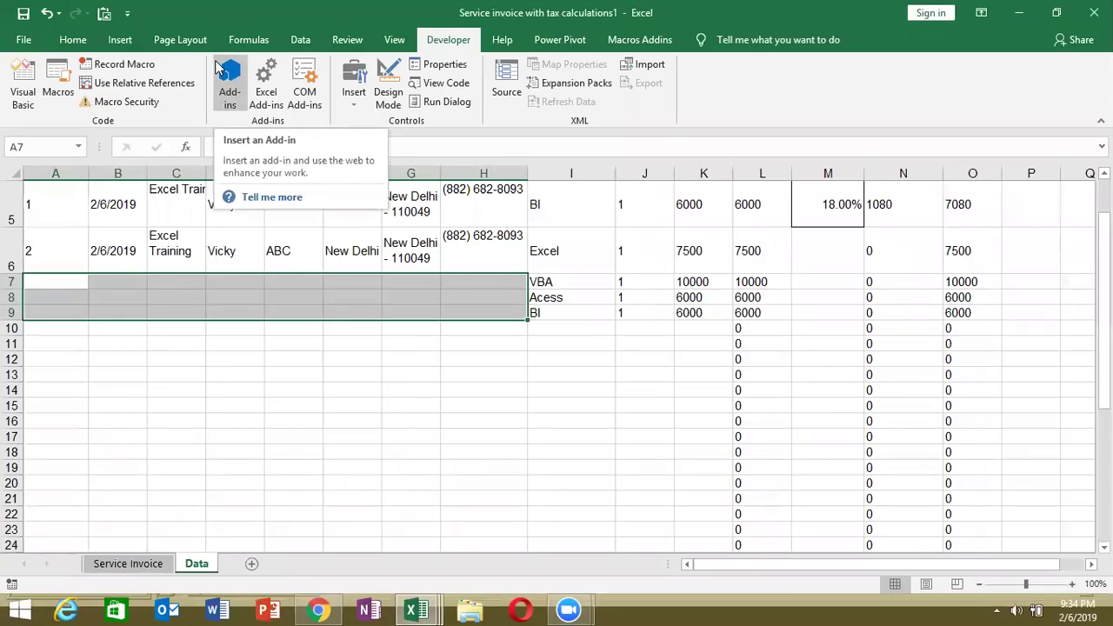
drag(44, 257, 455, 246)
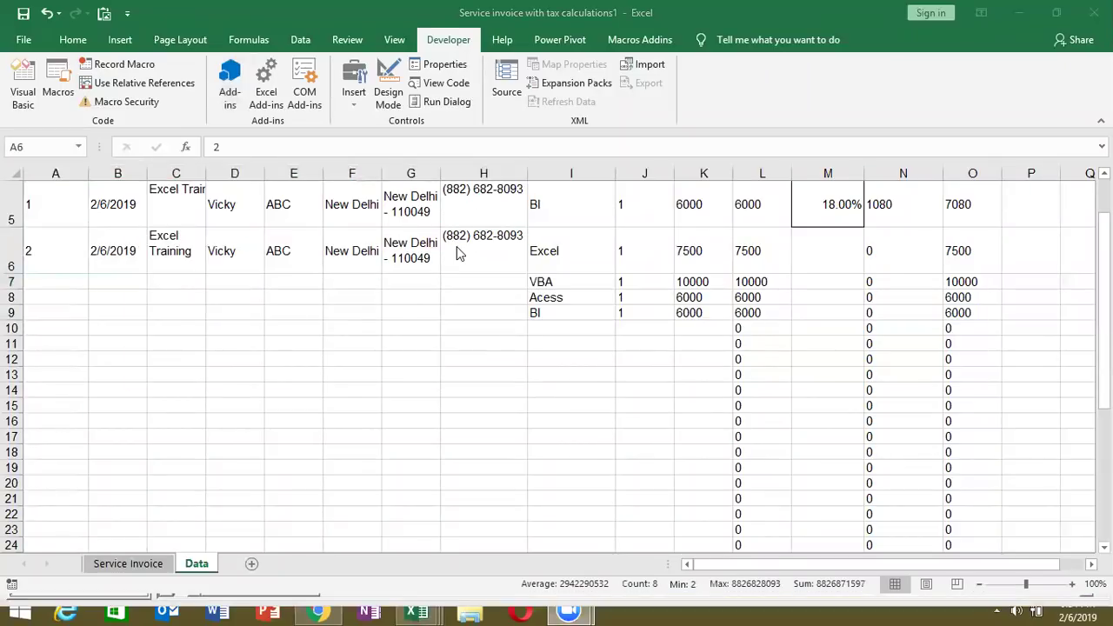
key(alt+Tab)
key(alt+Tab)
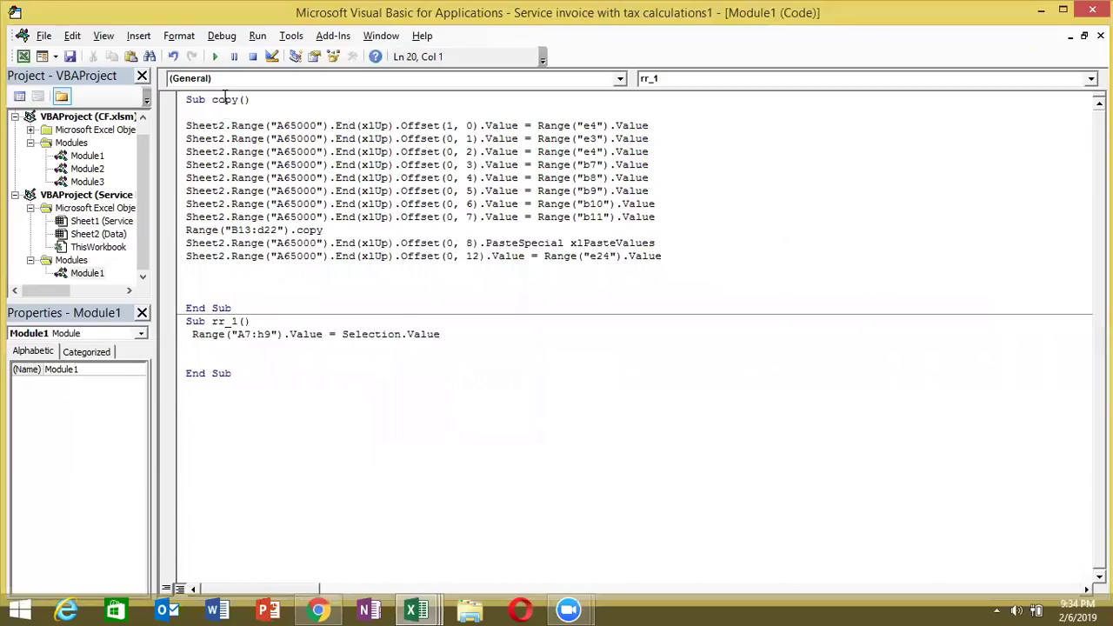
click(216, 57)
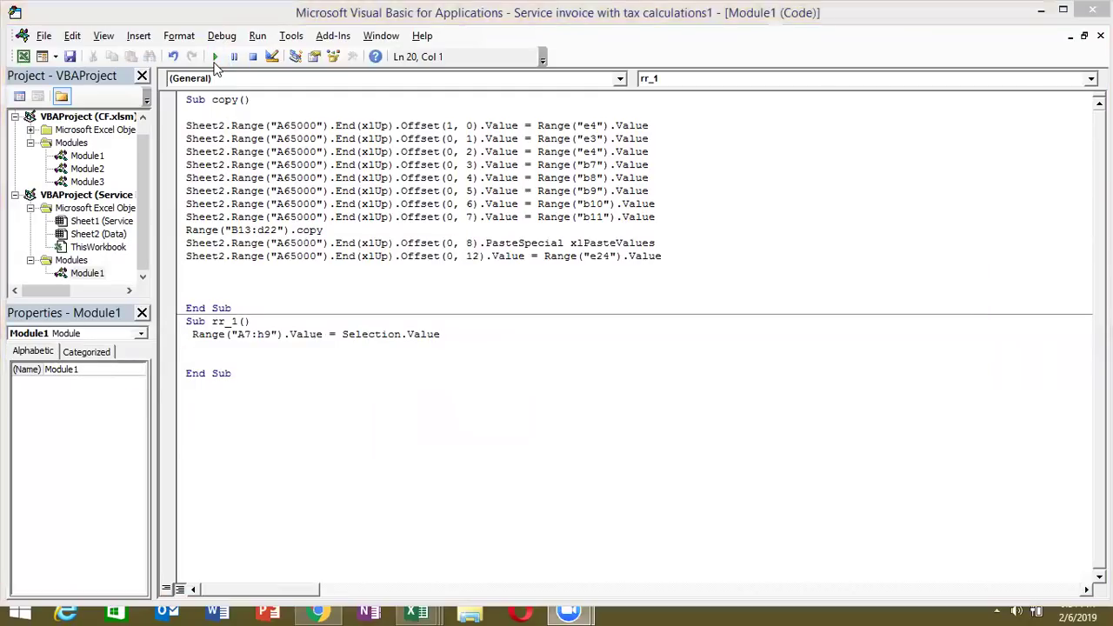
key(alt+Tab)
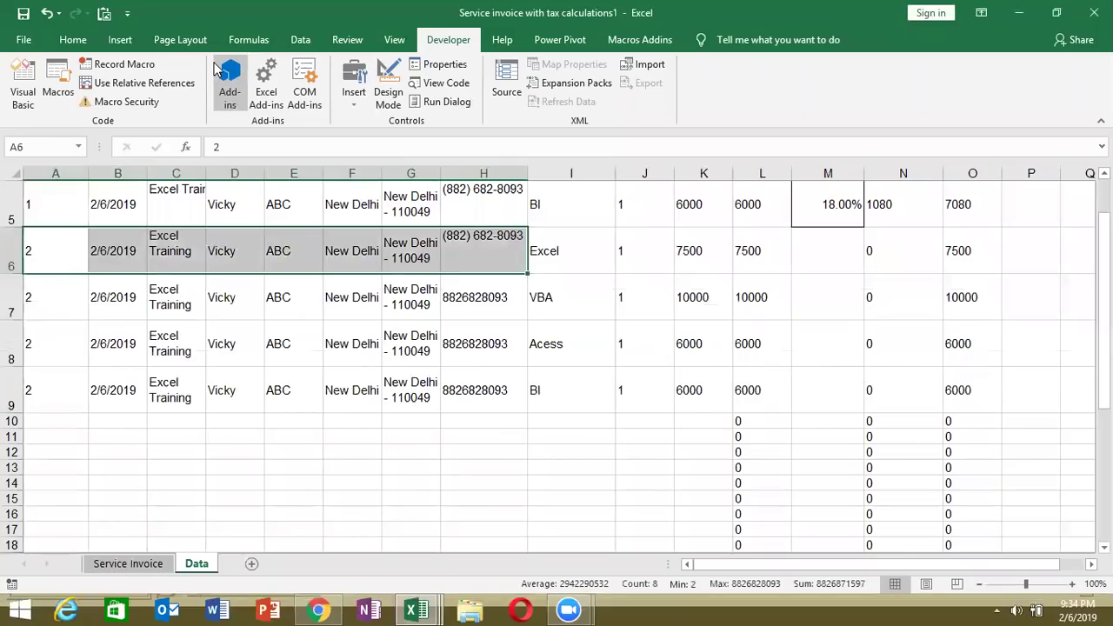
key(alt+Tab)
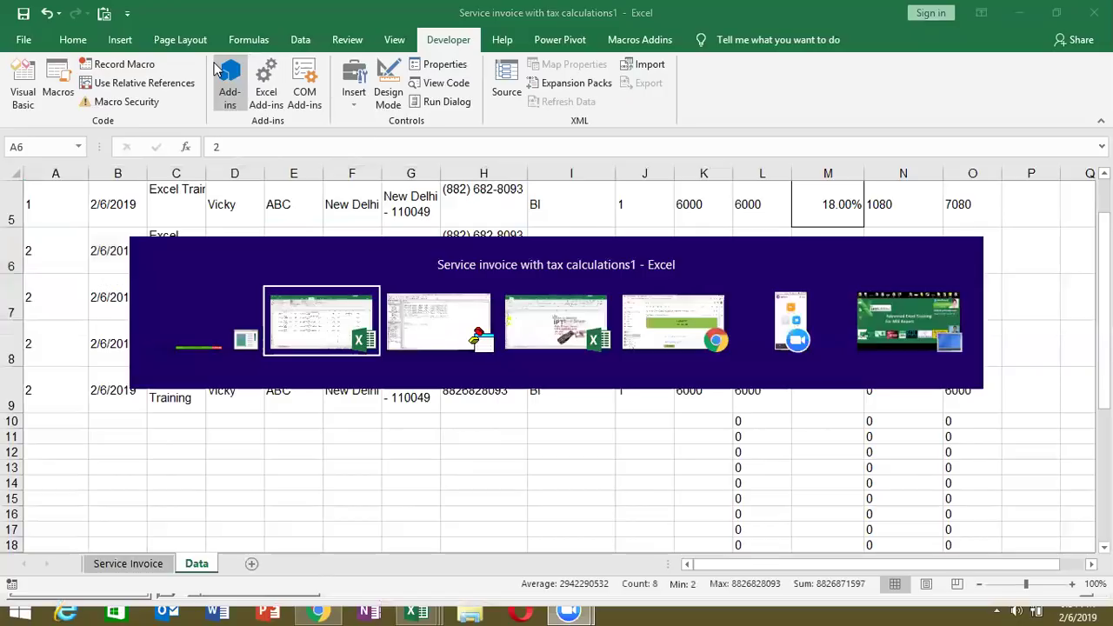
key(Tab)
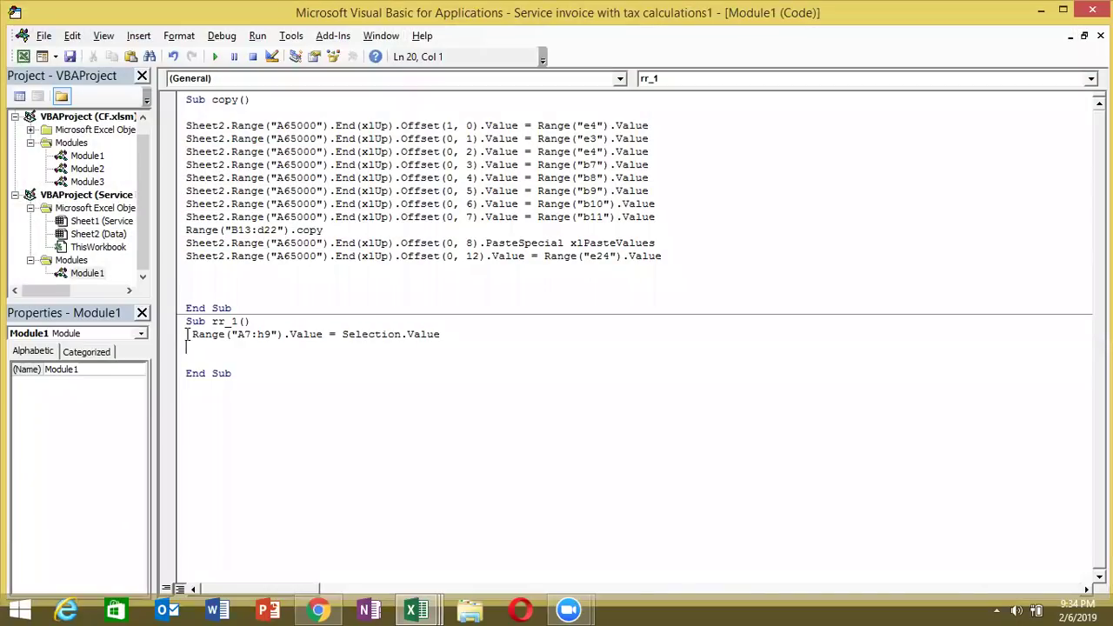
Delete the test statement and its empty line from rr_1.
click(186, 334)
key(shift+Right)
key(shift+Right)
key(shift+Right)
key(shift+Right)
key(shift+Right)
key(shift+Right)
key(shift+Right)
key(shift+Right)
key(shift+Right)
key(shift+Right)
key(shift+Right)
key(shift+Right)
key(shift+Right)
key(shift+Right)
key(shift+Right)
key(shift+Right)
key(Delete)
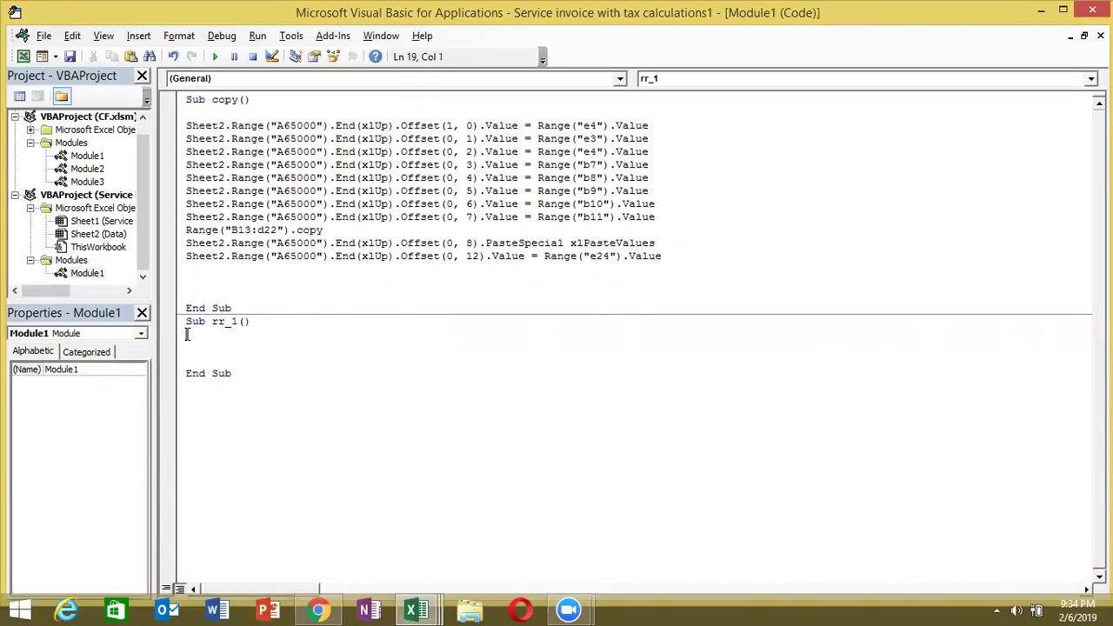
key(BackSpace)
Clear the copied values from A7:H9 on the Data sheet.
key(alt+Tab)
drag(50, 301, 453, 391)
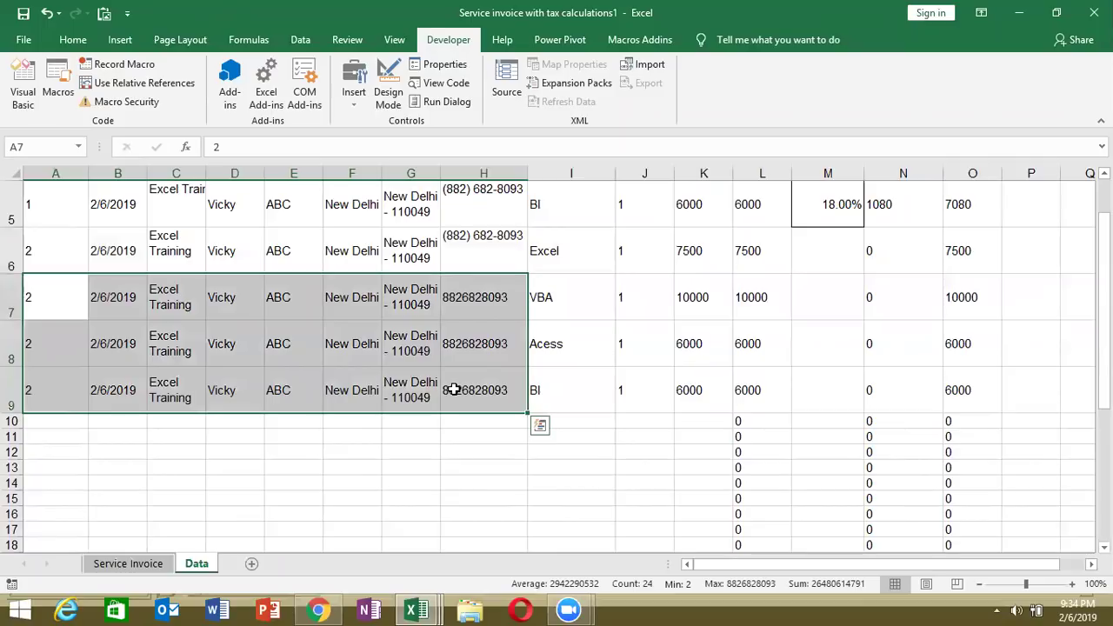
key(Delete)
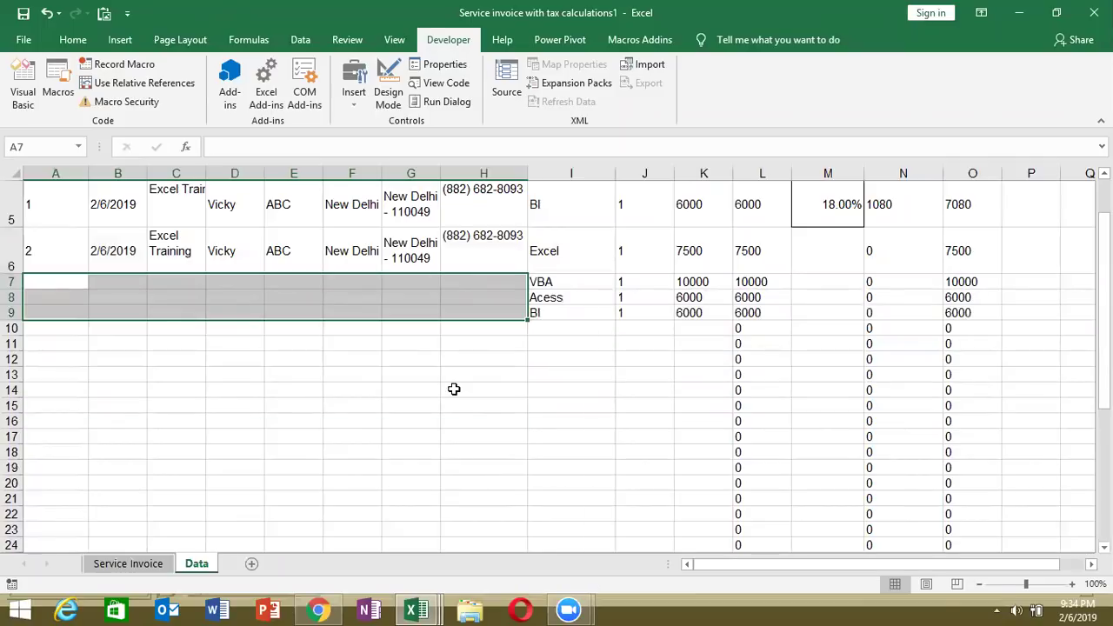
key(alt+F11)
Start the line sheet2.Range(sheet2.Range("A65000").End(xlUp) at the end of copy.
click(187, 272)
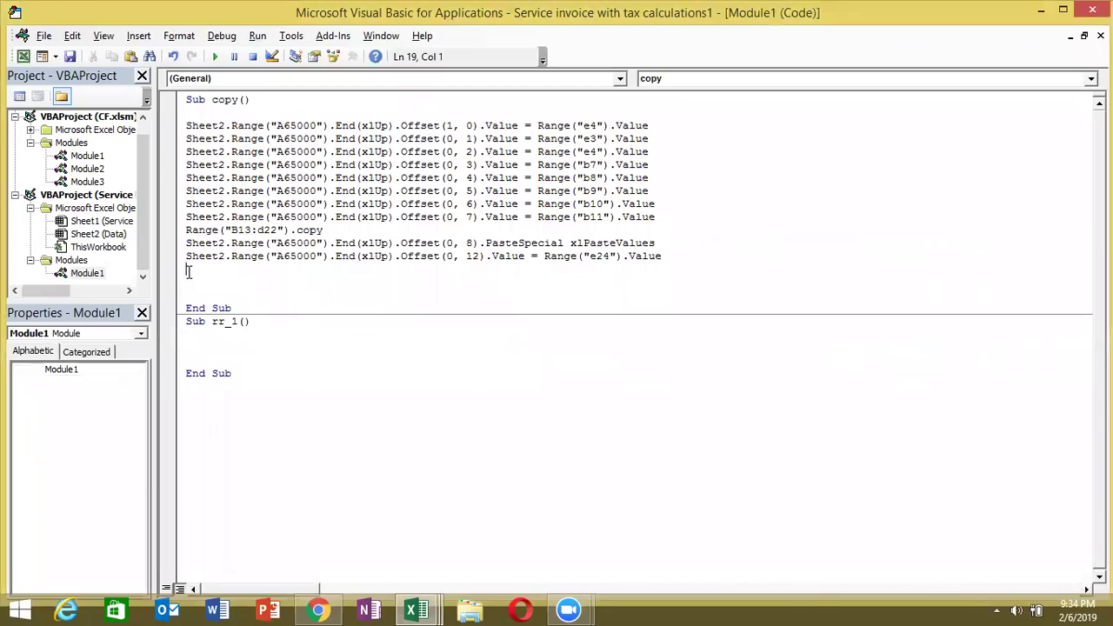
text(sheet2.ra)
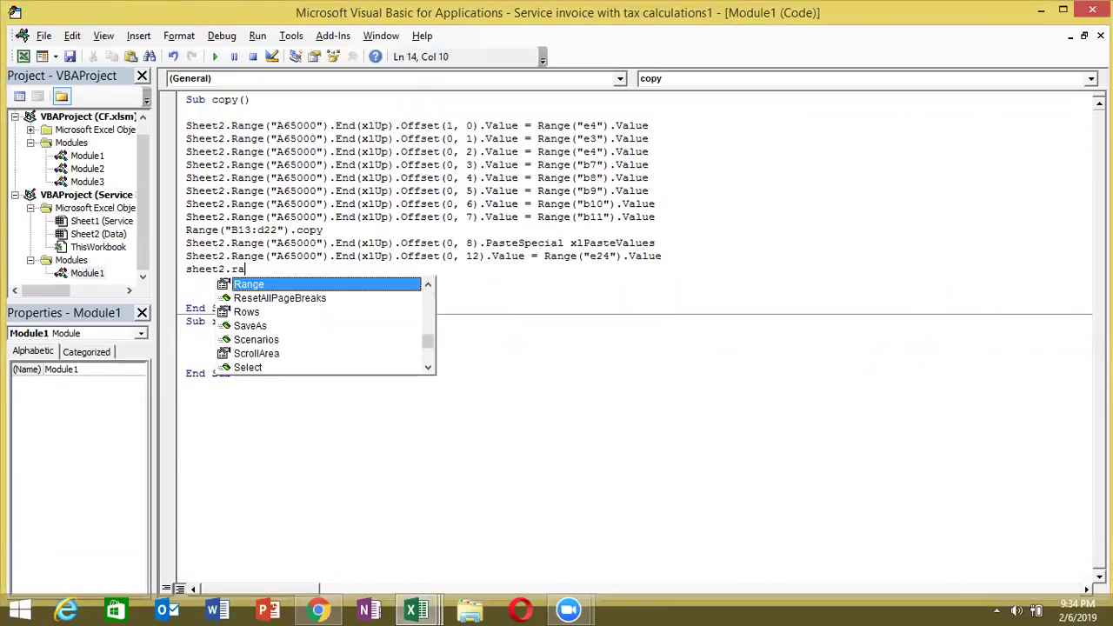
key(Tab)
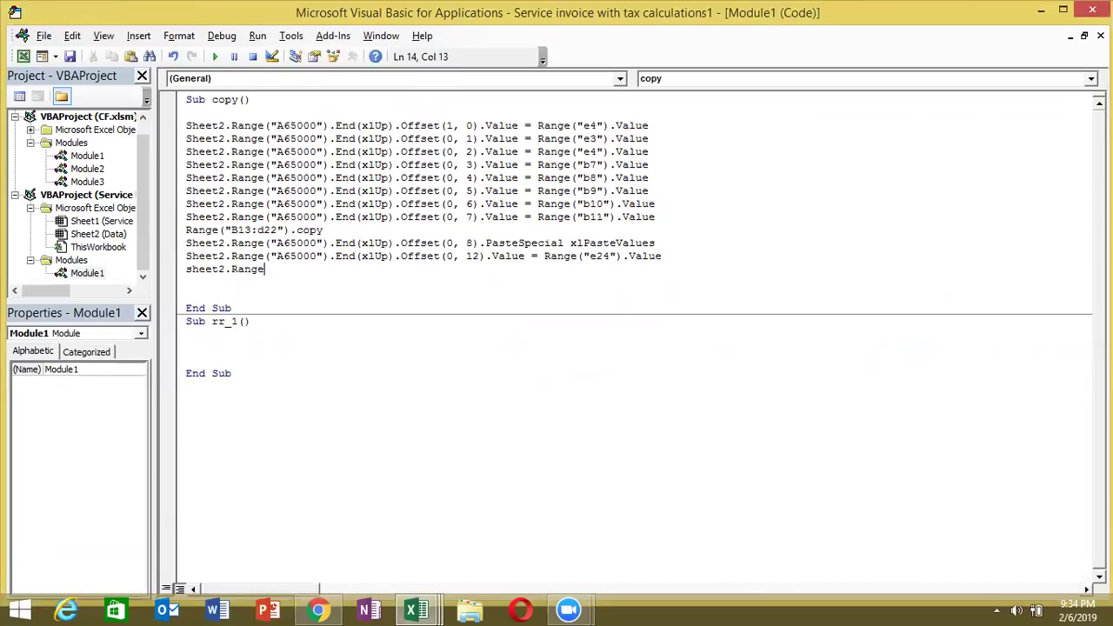
text(()
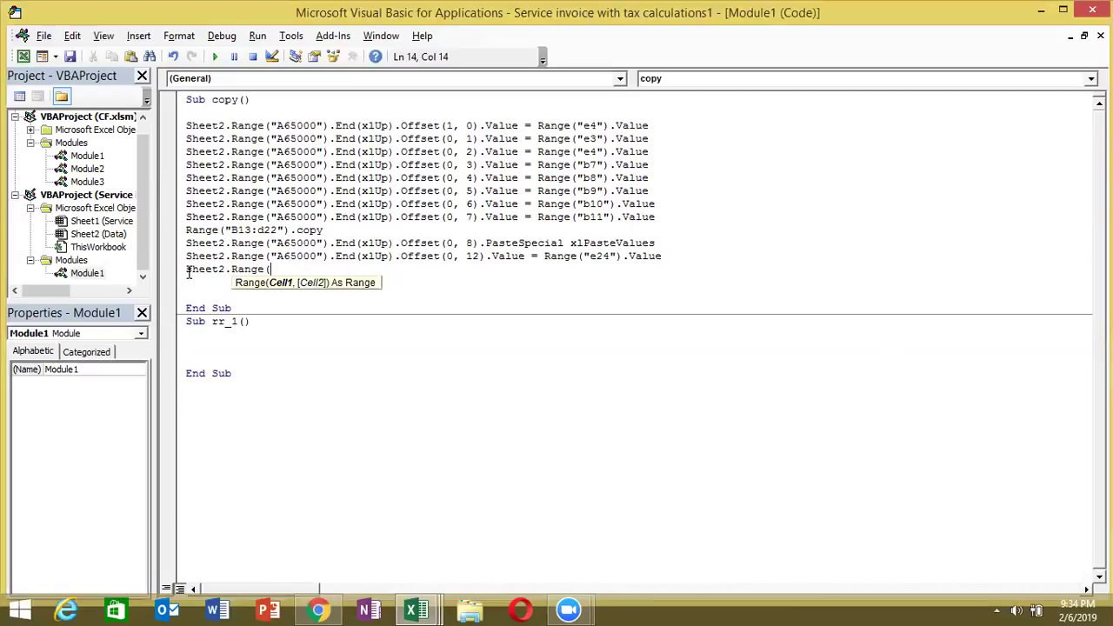
text(sheet)
text(2.ra)
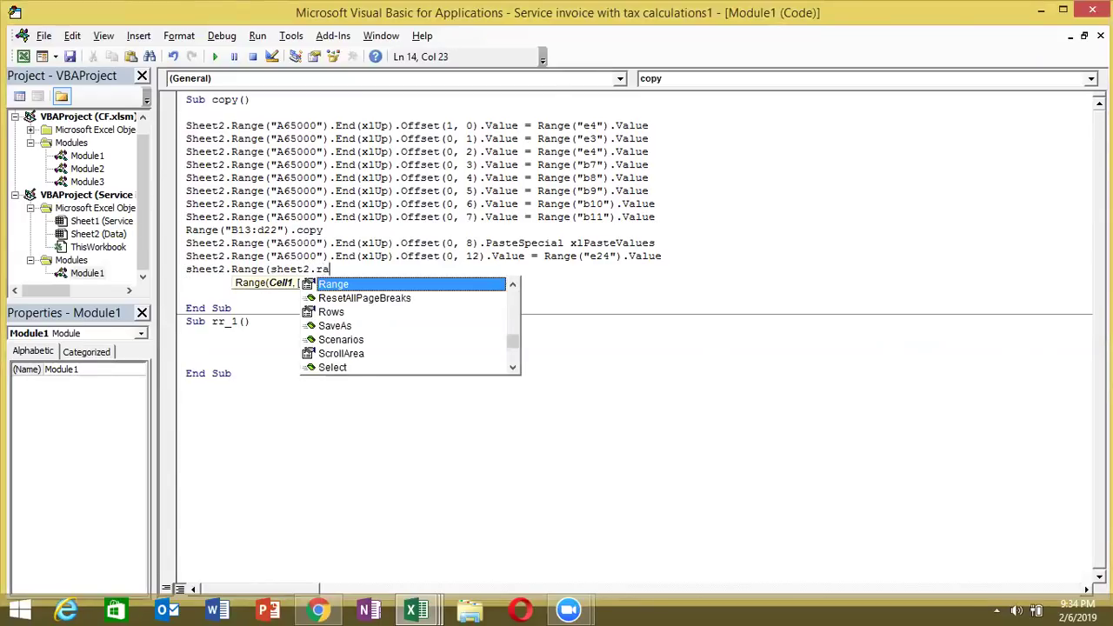
key(Tab)
text(("A65000")
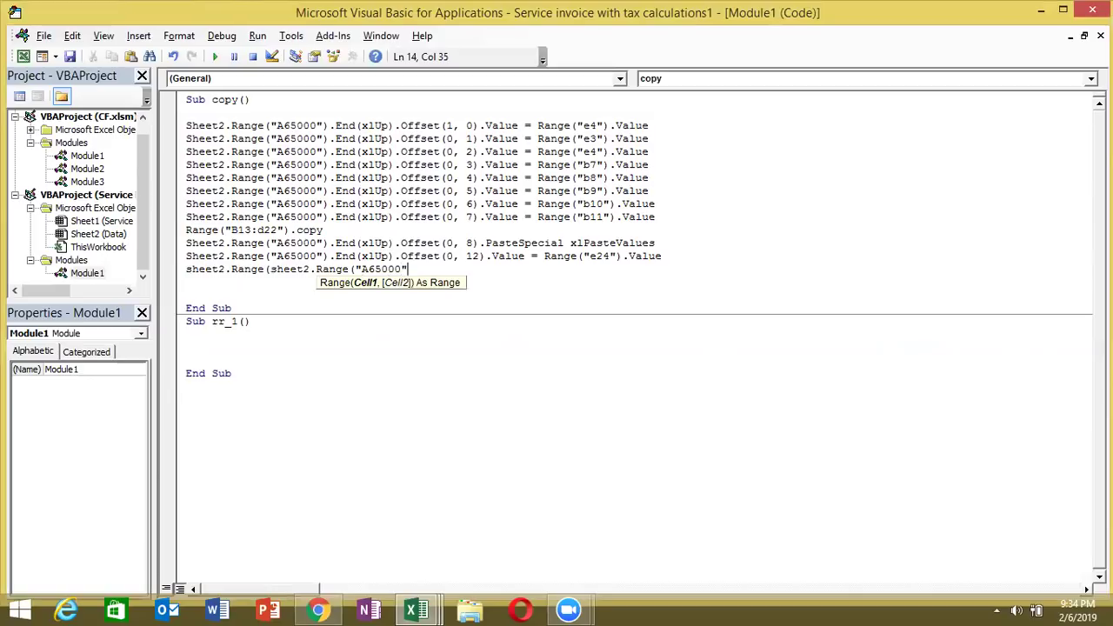
text().EditionOptions,)
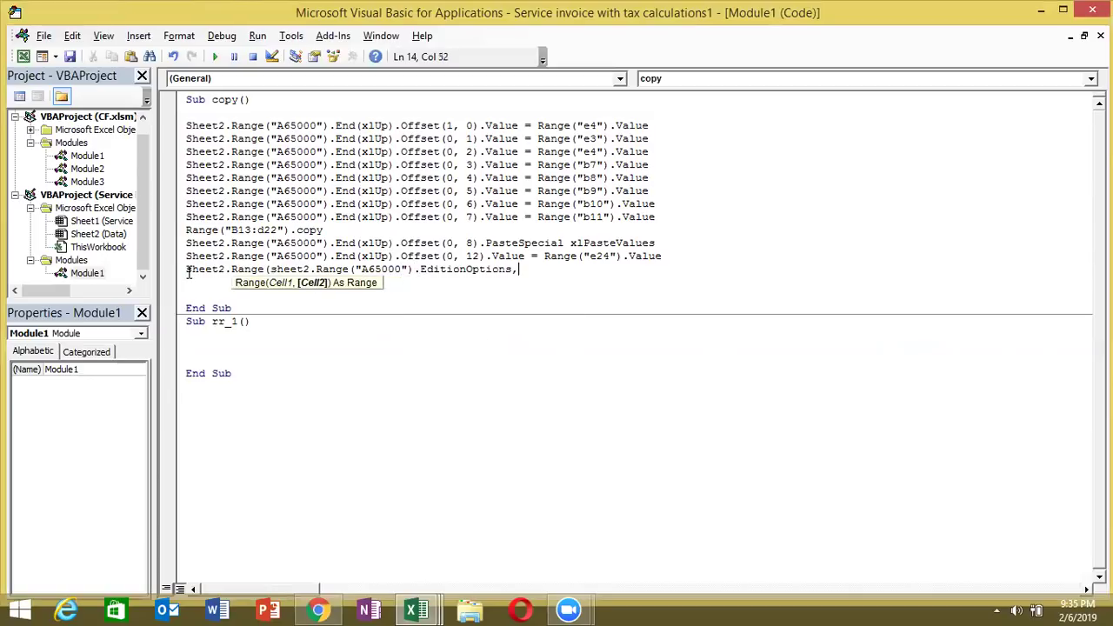
key(BackSpace)
key(BackSpace)
key(BackSpace)
key(BackSpace)
key(BackSpace)
key(BackSpace)
key(BackSpace)
key(BackSpace)
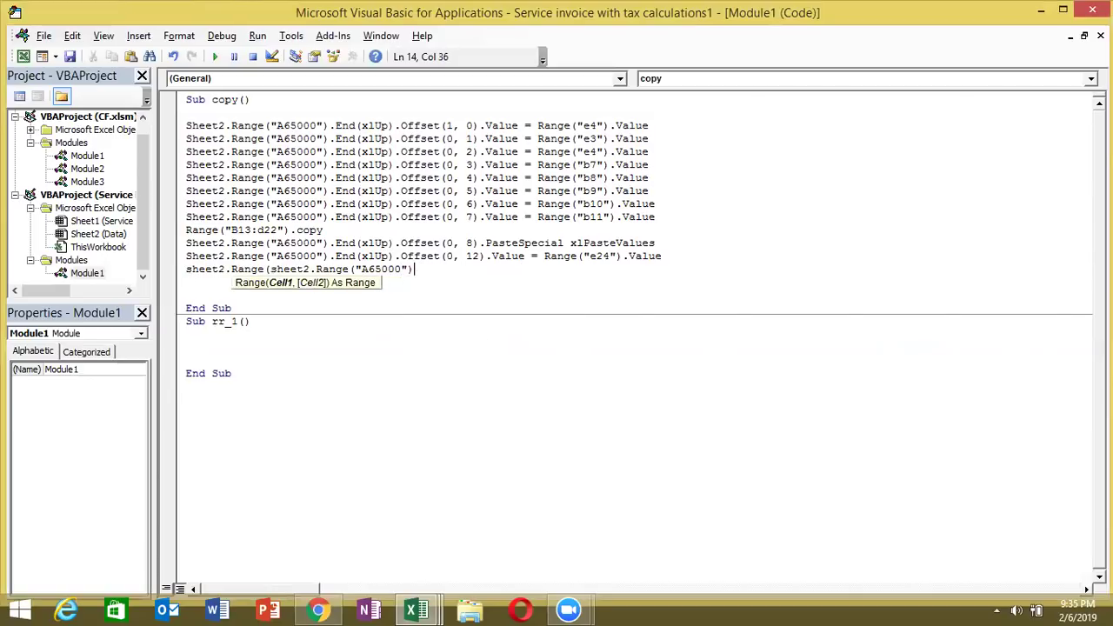
text(.End)
text(()
key(Down)
key(Down)
key(Down)
key(Down)
key(Tab)
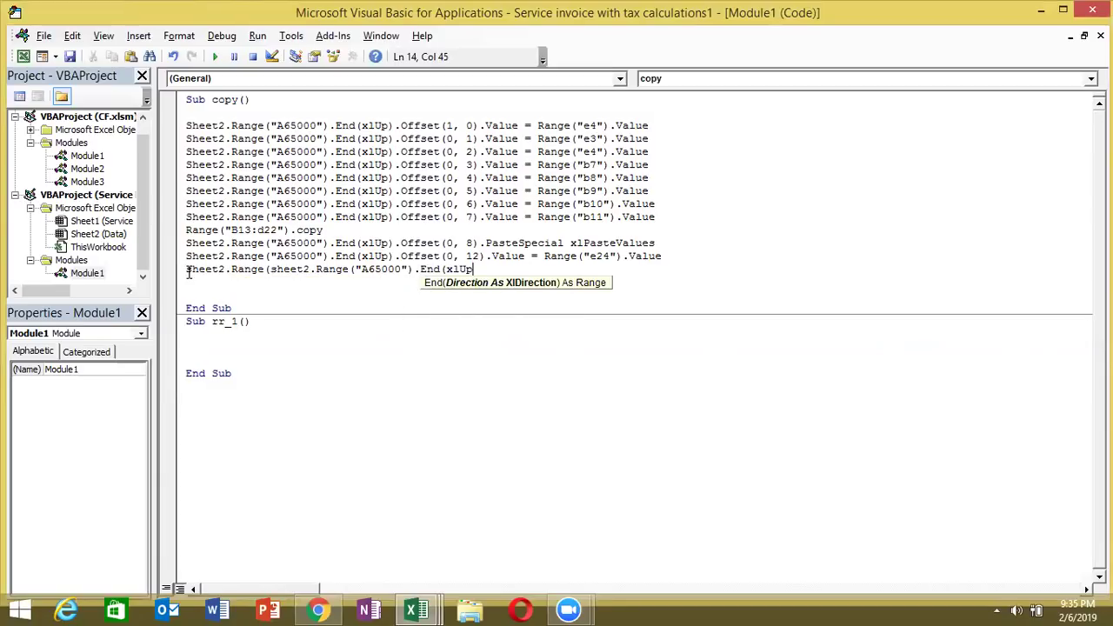
text())
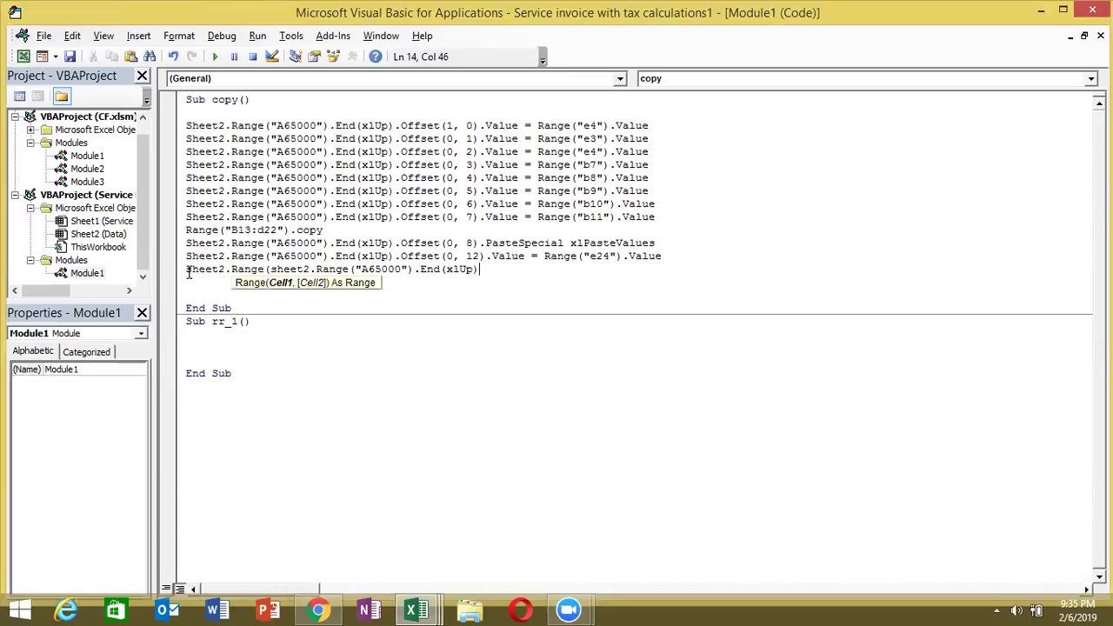
text(.of)
key(Tab)
text(()
key(BackSpace)
key(BackSpace)
key(BackSpace)
key(BackSpace)
key(BackSpace)
key(BackSpace)
key(BackSpace)
key(BackSpace)
Add the second corner ,sheet2.Range("A65000").End(xlUp).Offset0, to the range.
text(,sheet2)
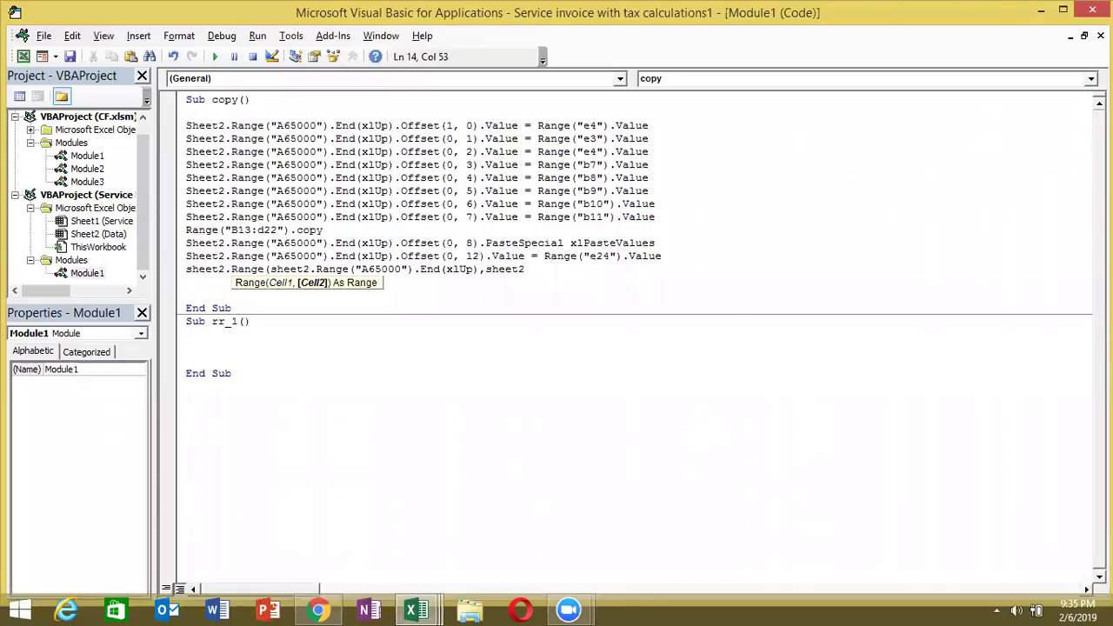
text(.ra)
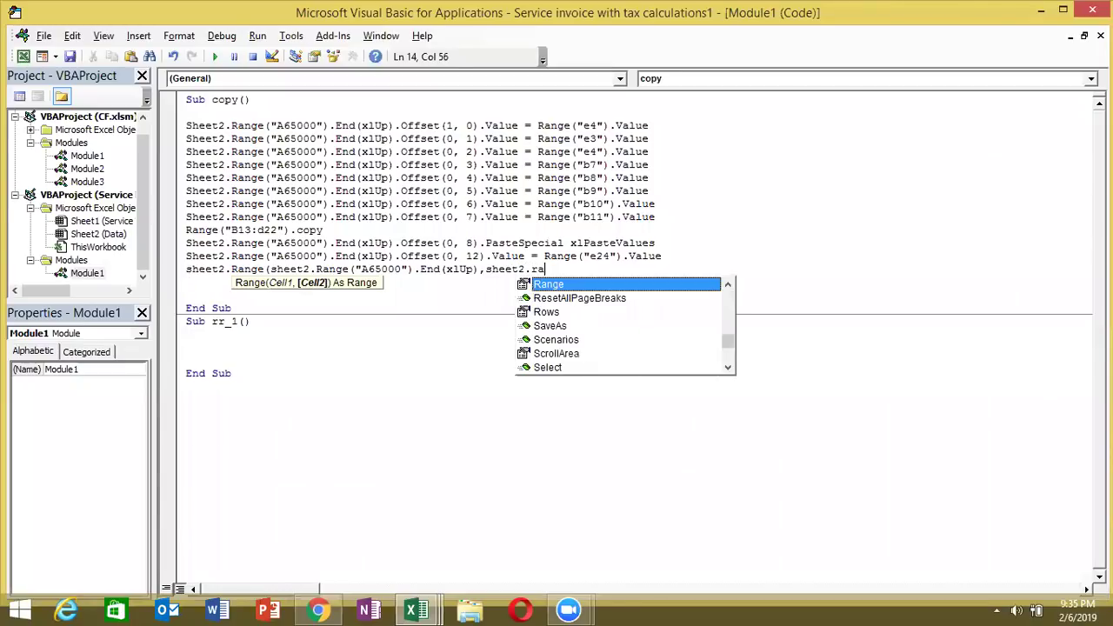
key(Tab)
text(("A65000)
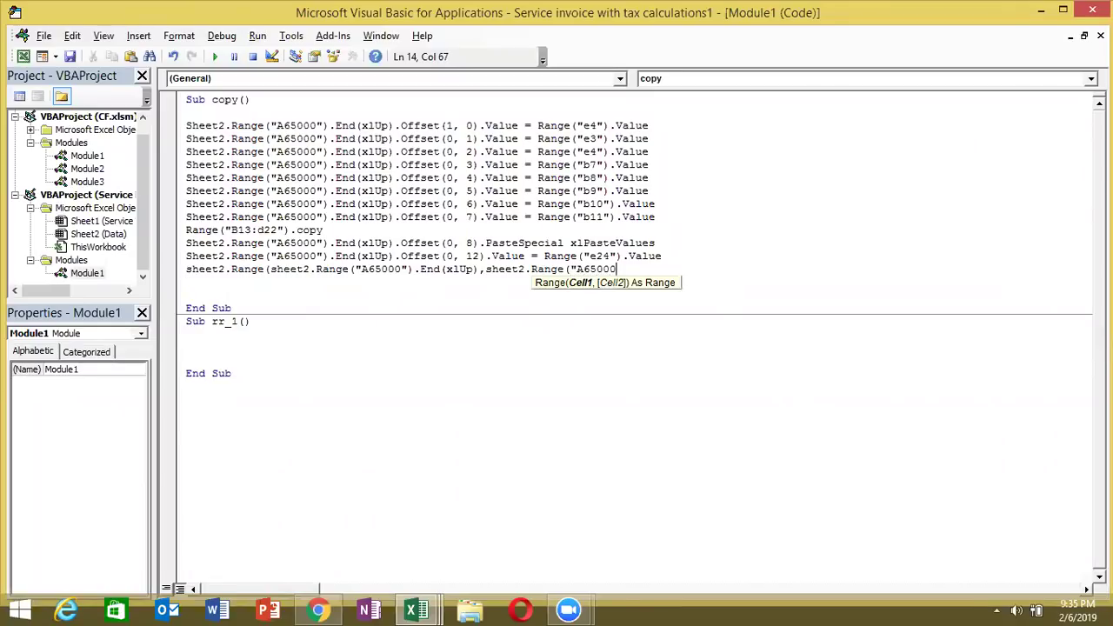
text("))
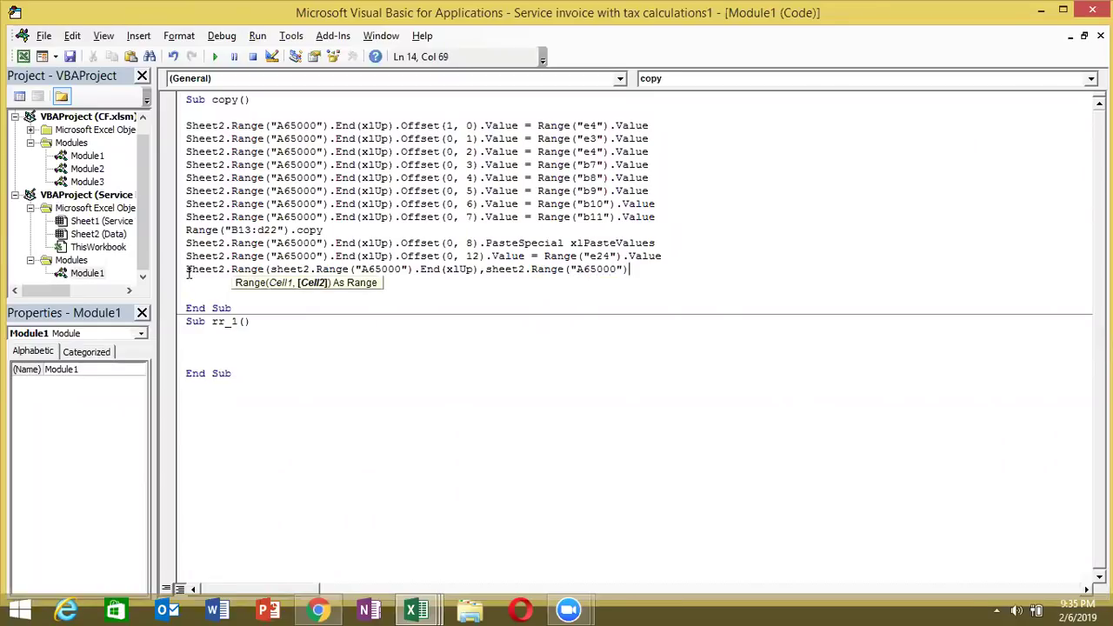
text(.end)
key(Tab)
text(()
key(Down)
key(Down)
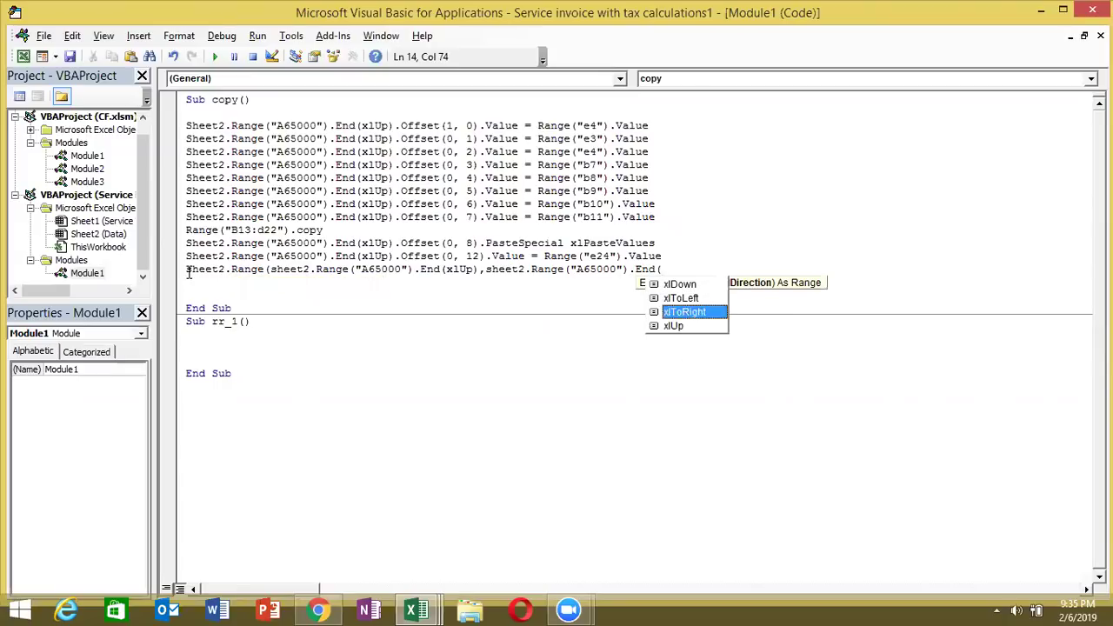
key(Down)
key(Tab)
text().Offset0, 7)).Value)
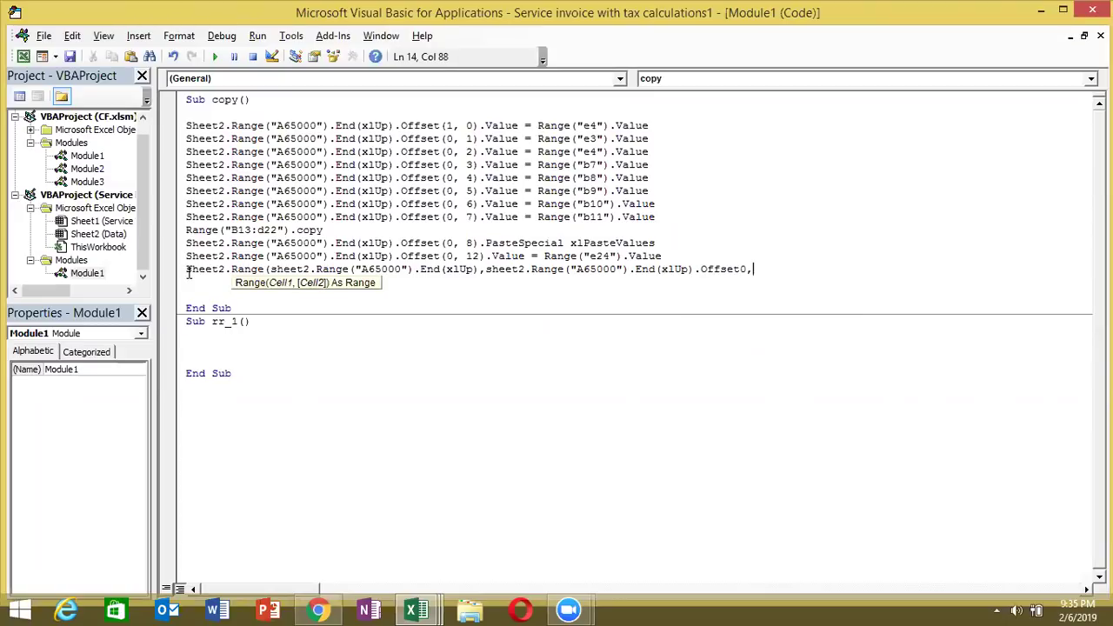
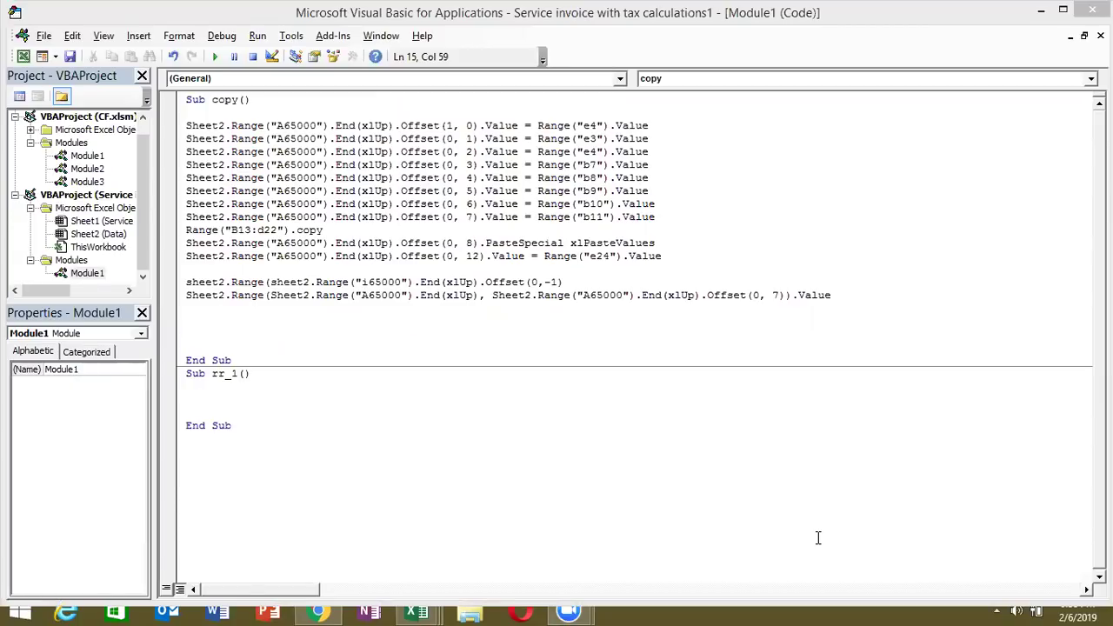
Quit a background tray app, then dismiss the compile error in the code editor.
click(999, 610)
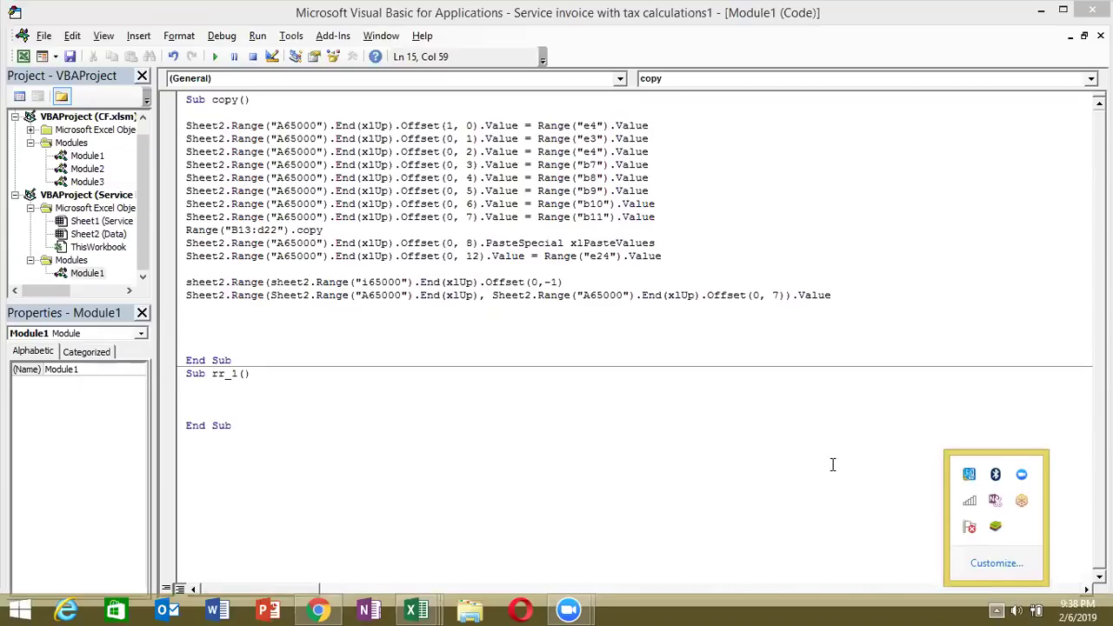
right_click(998, 529)
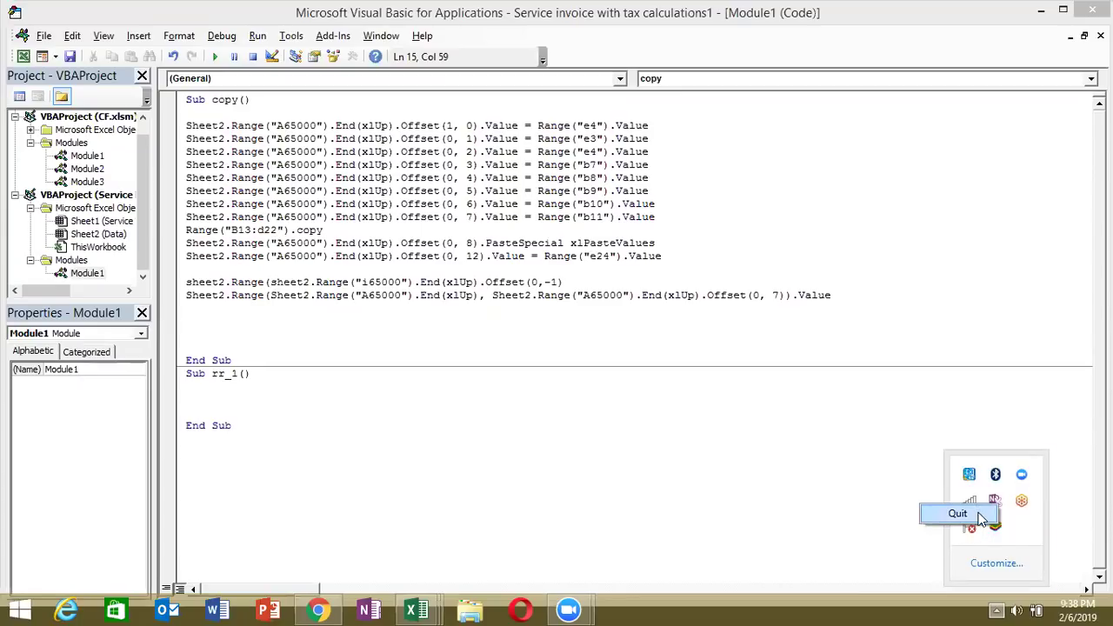
click(981, 517)
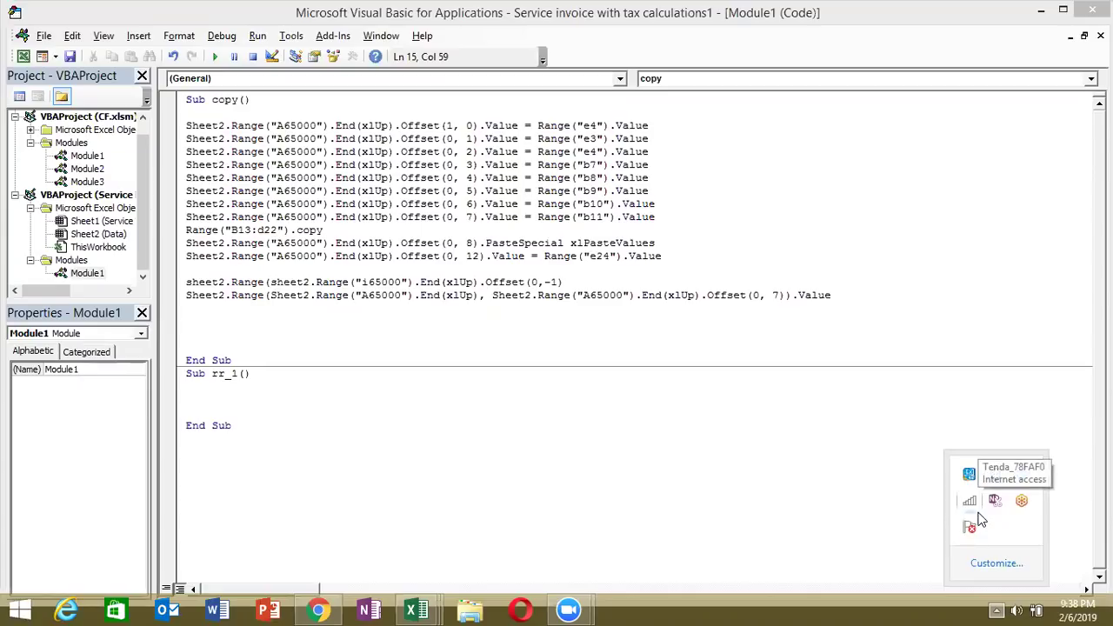
click(335, 101)
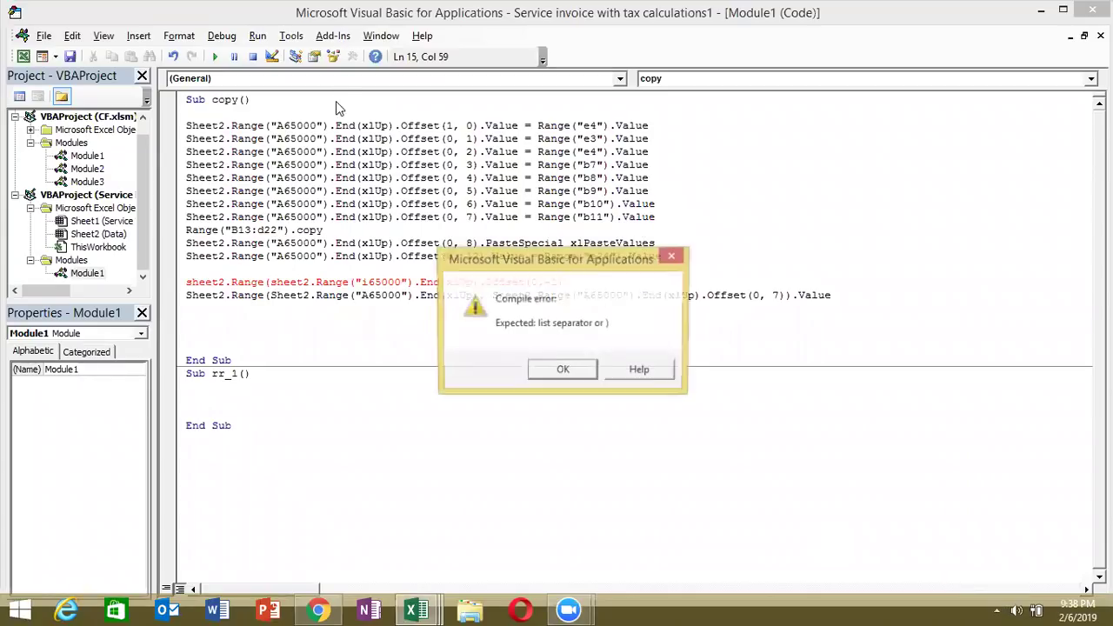
click(564, 371)
Check the date and time and the available Wi-Fi networks from the taskbar.
click(1068, 606)
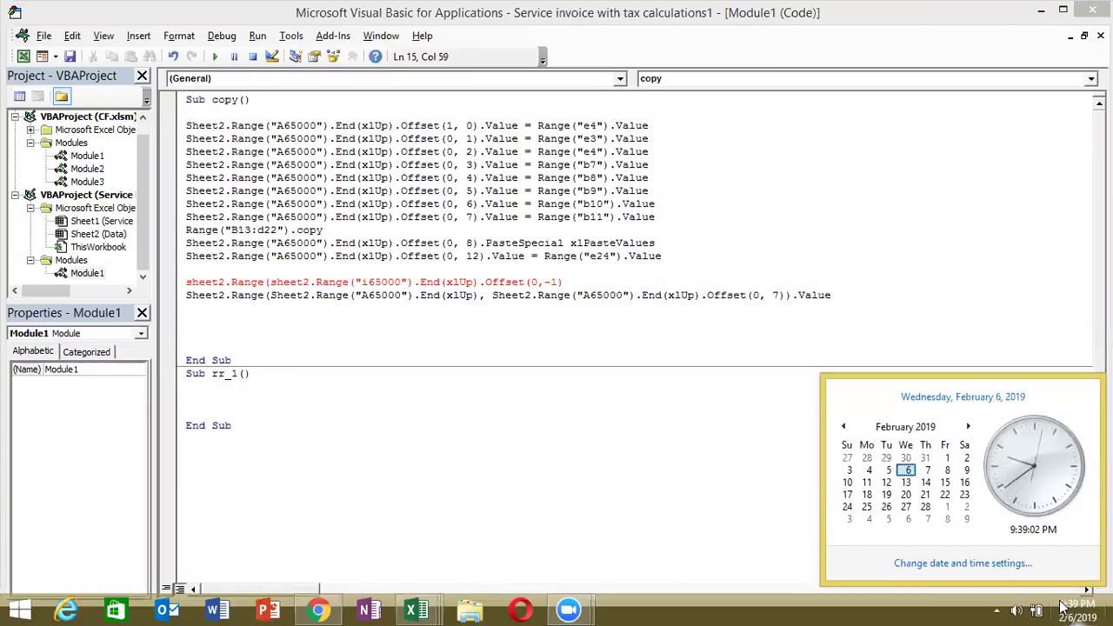
click(569, 283)
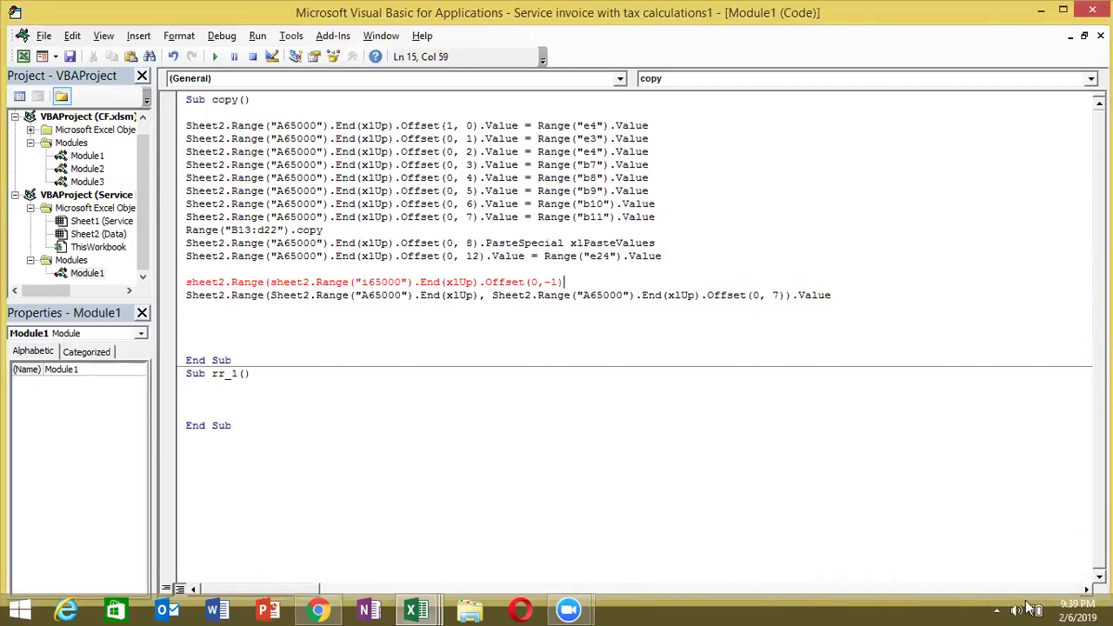
click(997, 611)
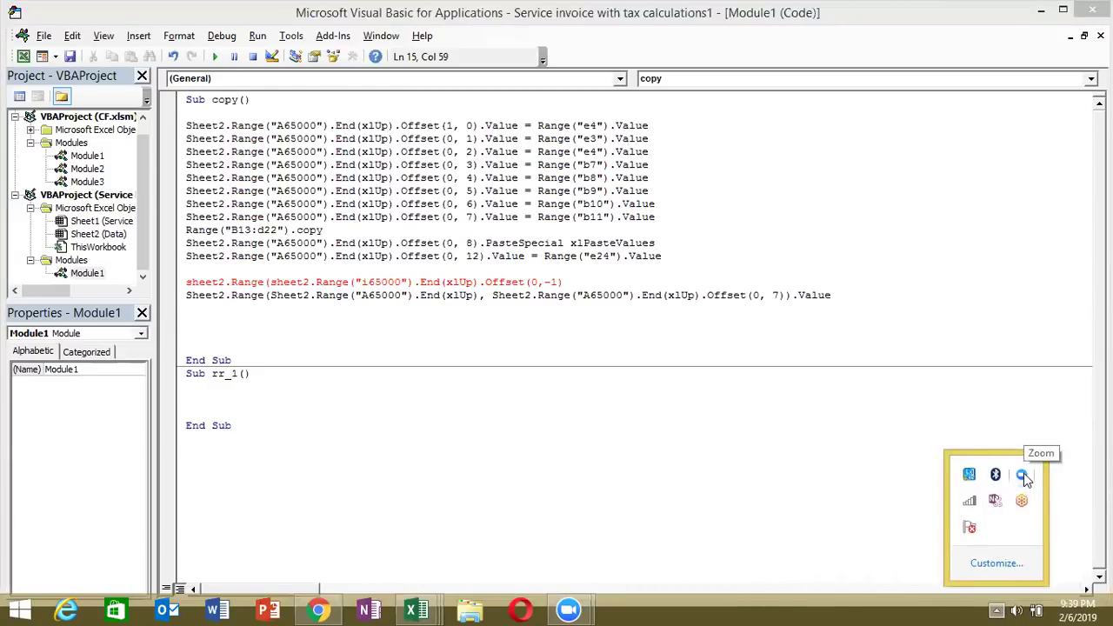
right_click(1023, 504)
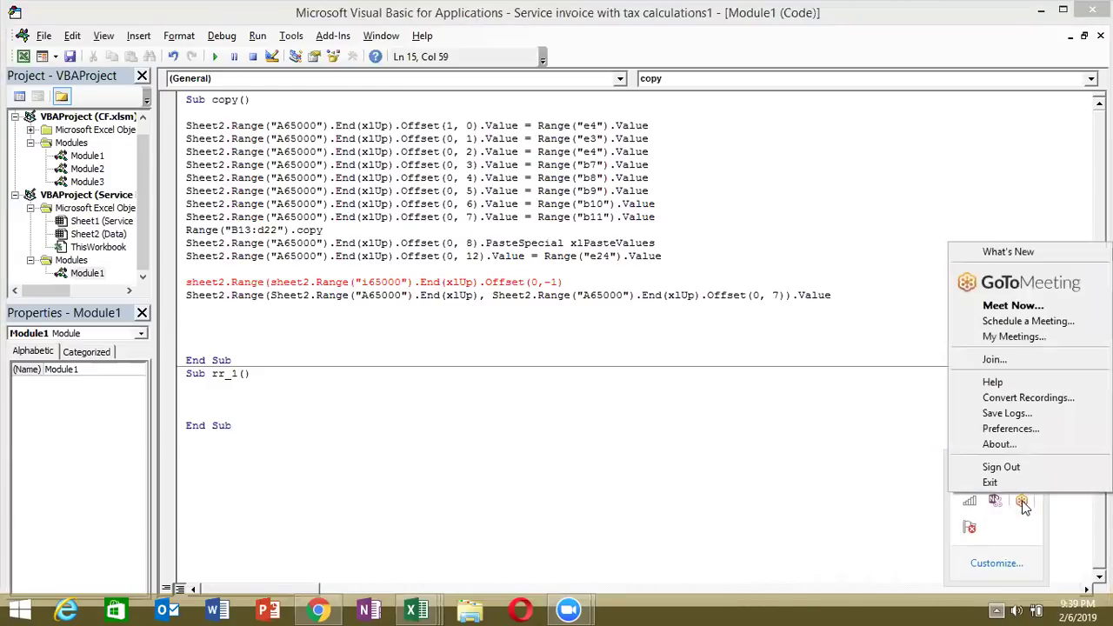
right_click(973, 509)
click(973, 506)
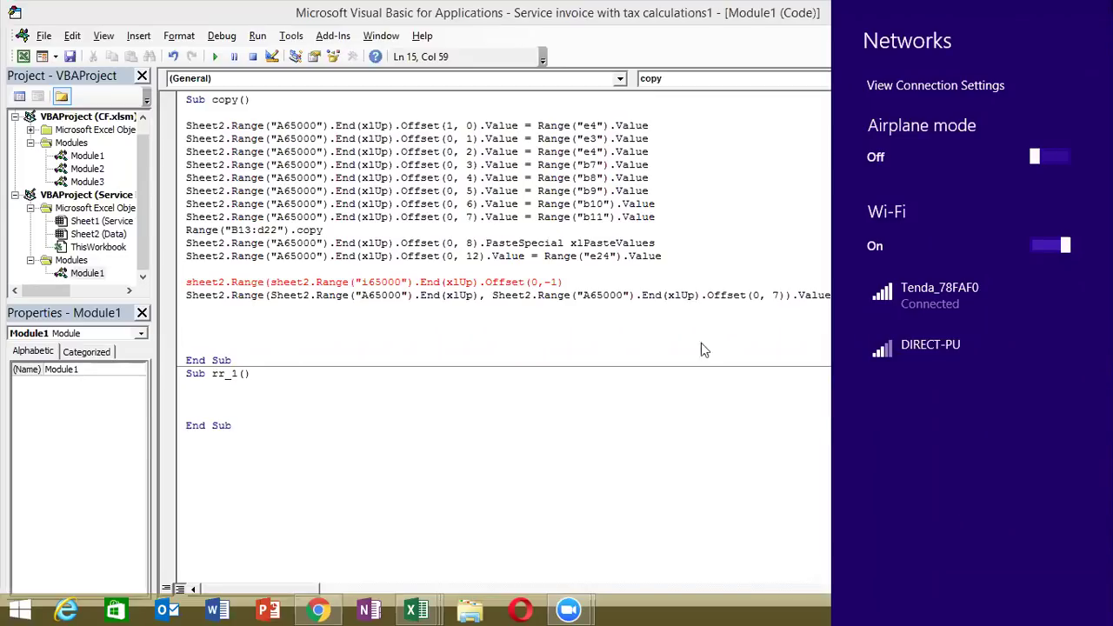
click(612, 269)
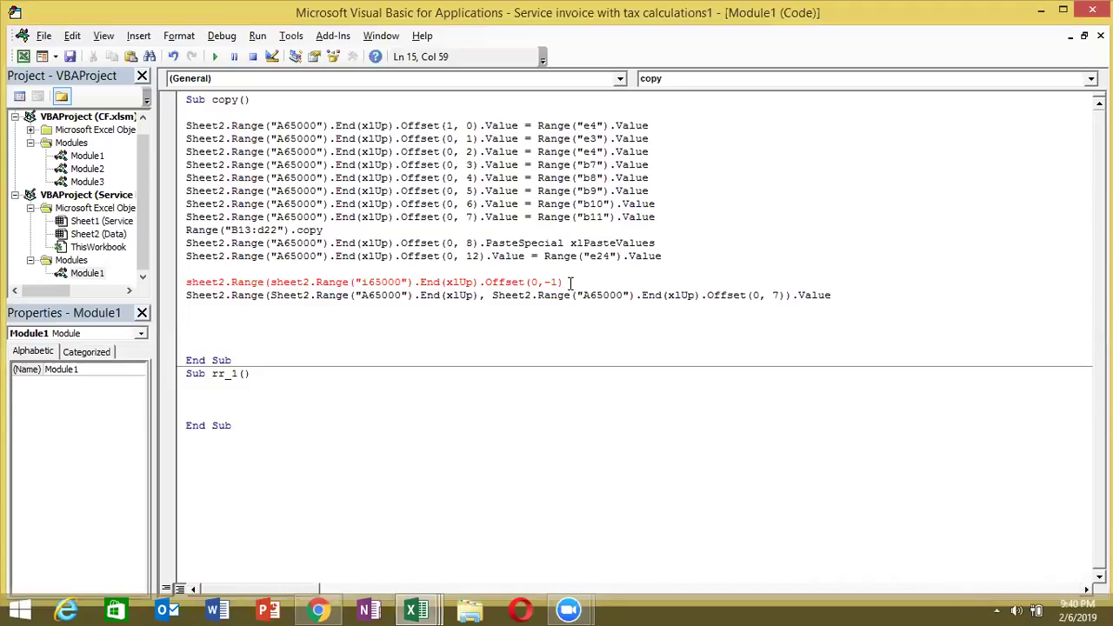
Add sheet2.Range("i65000").End(xlUp).Offset(0,-1) as line 15's second Range argument after a comma.
text(,)
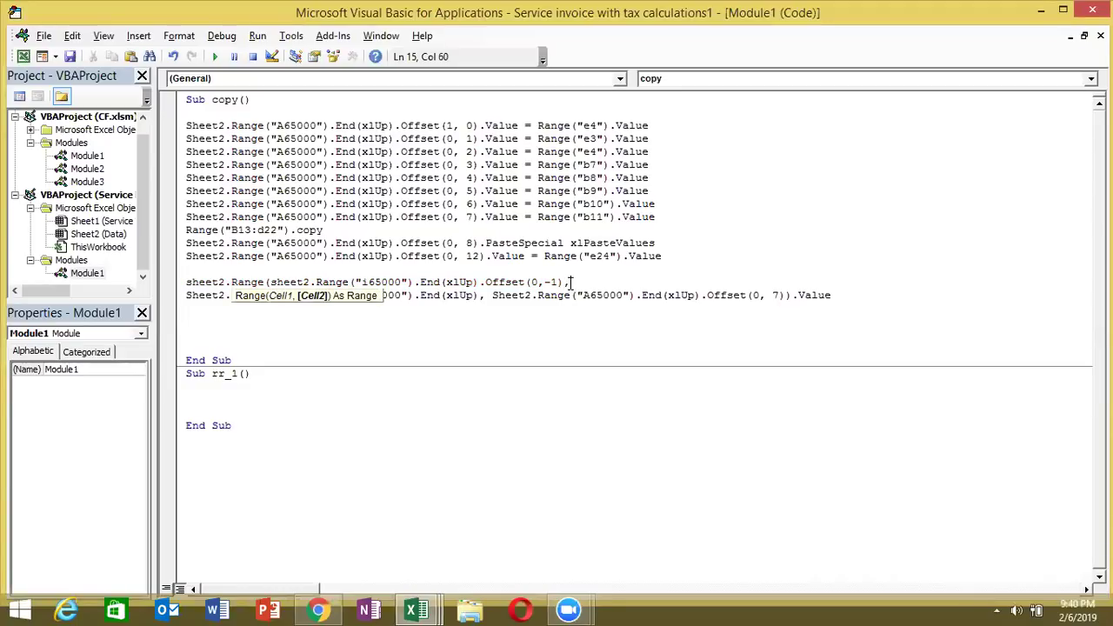
text(sheet)
text(2)
key(BackSpace)
key(BackSpace)
key(BackSpace)
key(BackSpace)
key(BackSpace)
key(BackSpace)
click(564, 284)
drag(561, 283, 269, 287)
key(ctrl+c)
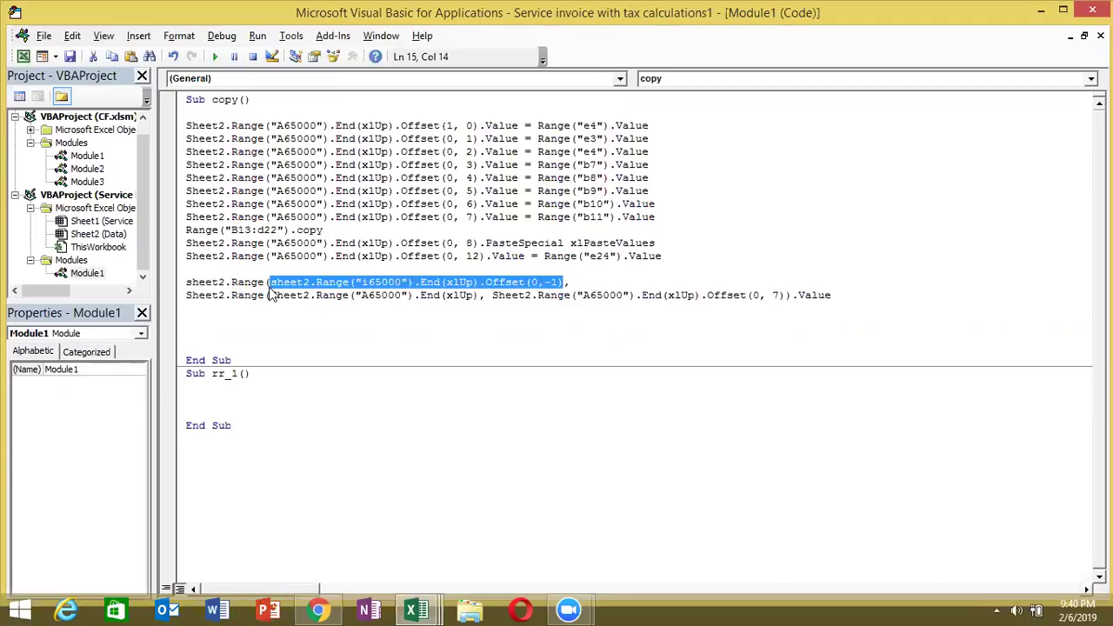
click(586, 285)
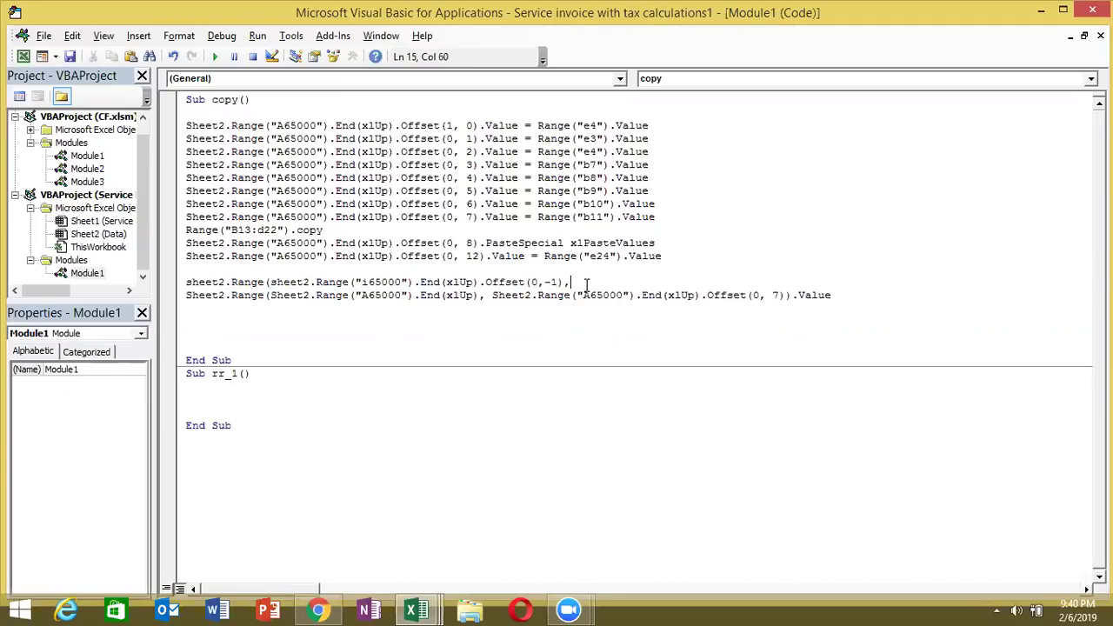
key(ctrl+v)
key(alt+Tab)
key(alt+Tab)
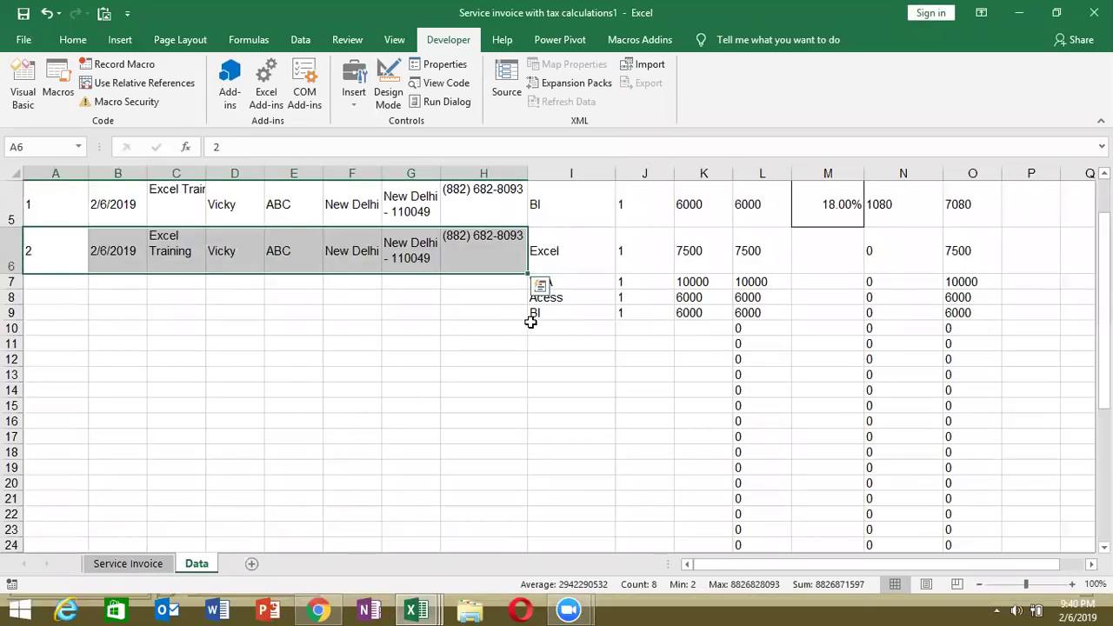
Inspect the row 9 BI line item on the Data sheet, then return to the VBA editor.
click(530, 324)
key(Up)
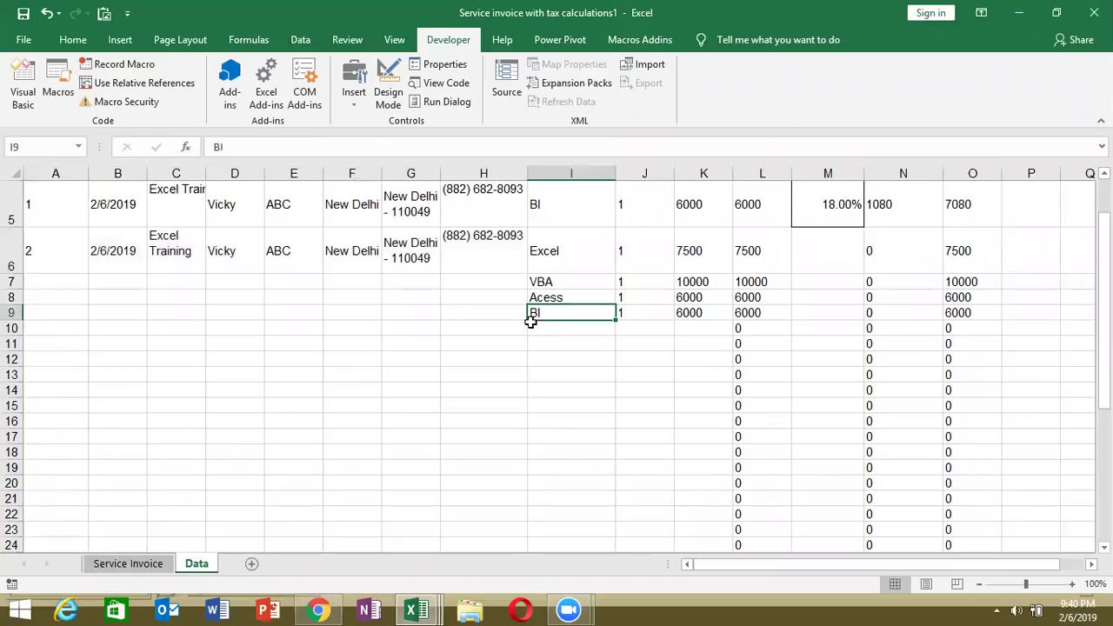
key(Left)
key(Left)
key(Left)
key(Left)
key(Left)
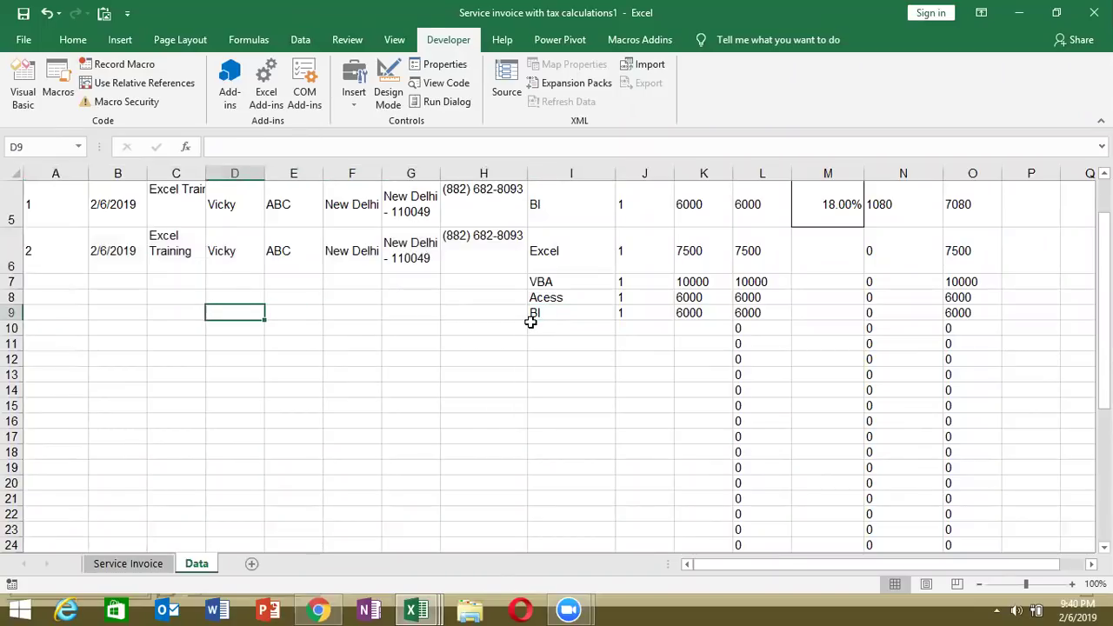
key(Right)
key(Right)
key(Right)
key(Right)
key(Right)
key(Right)
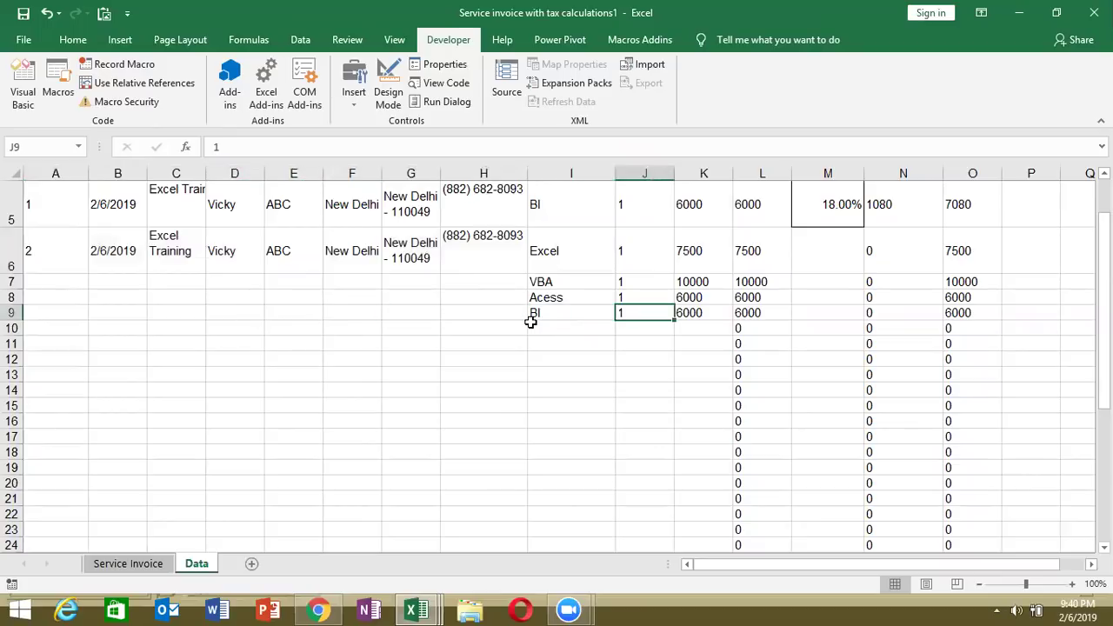
key(Left)
key(Left)
key(Left)
key(Left)
key(Left)
key(Left)
key(Left)
key(Left)
key(Left)
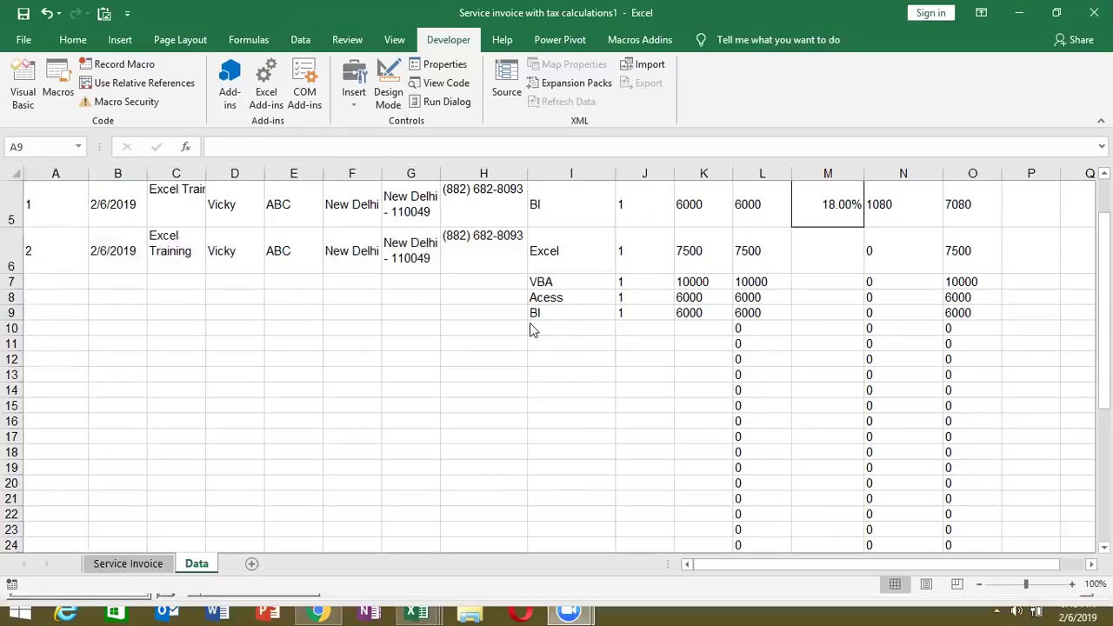
key(alt+Tab)
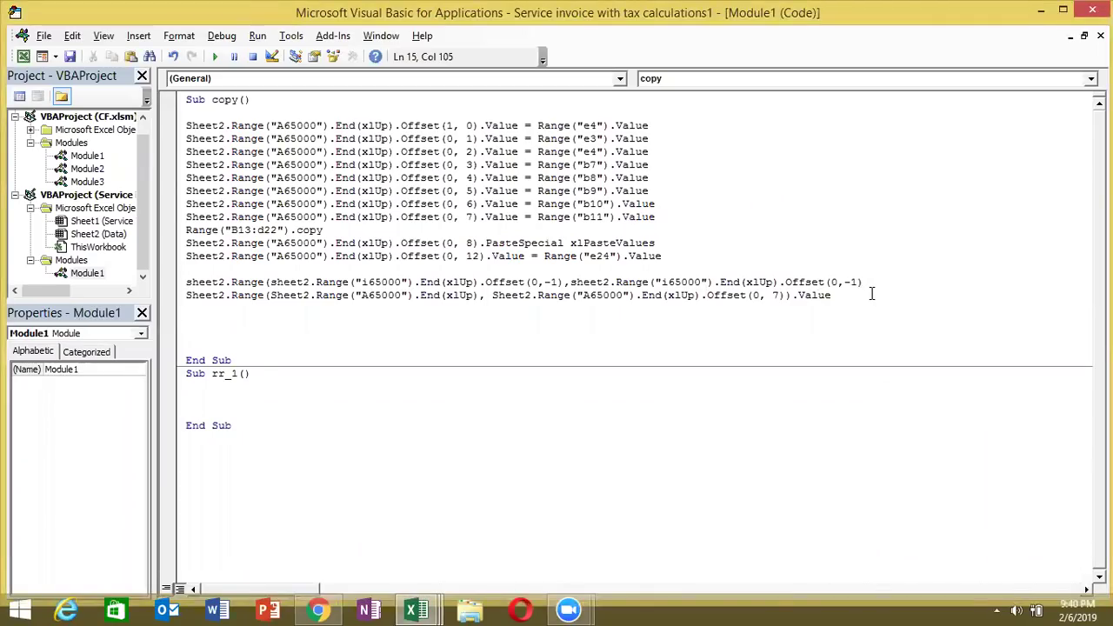
Rewrite line 15's target end as Sheet2.Range("A65000").End(xlUp).Offset(1,0).Value =.
key(BackSpace)
key(BackSpace)
key(BackSpace)
key(BackSpace)
key(BackSpace)
key(BackSpace)
key(BackSpace)
key(BackSpace)
key(BackSpace)
key(BackSpace)
key(BackSpace)
key(BackSpace)
key(BackSpace)
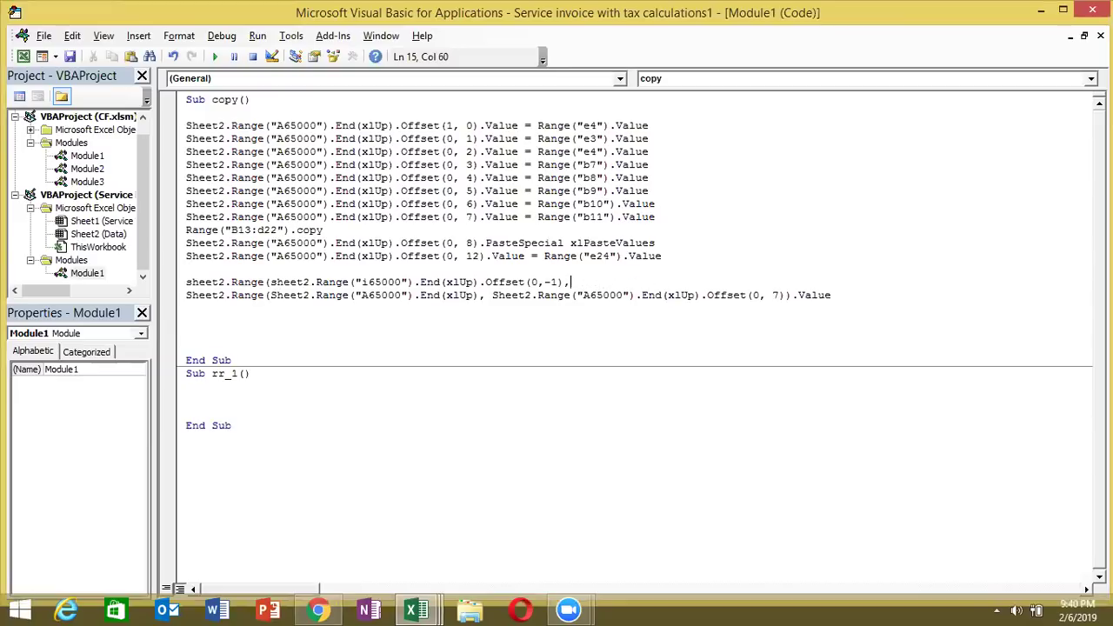
text(s)
text(heet2)
text(.ra)
key(Tab)
text(()
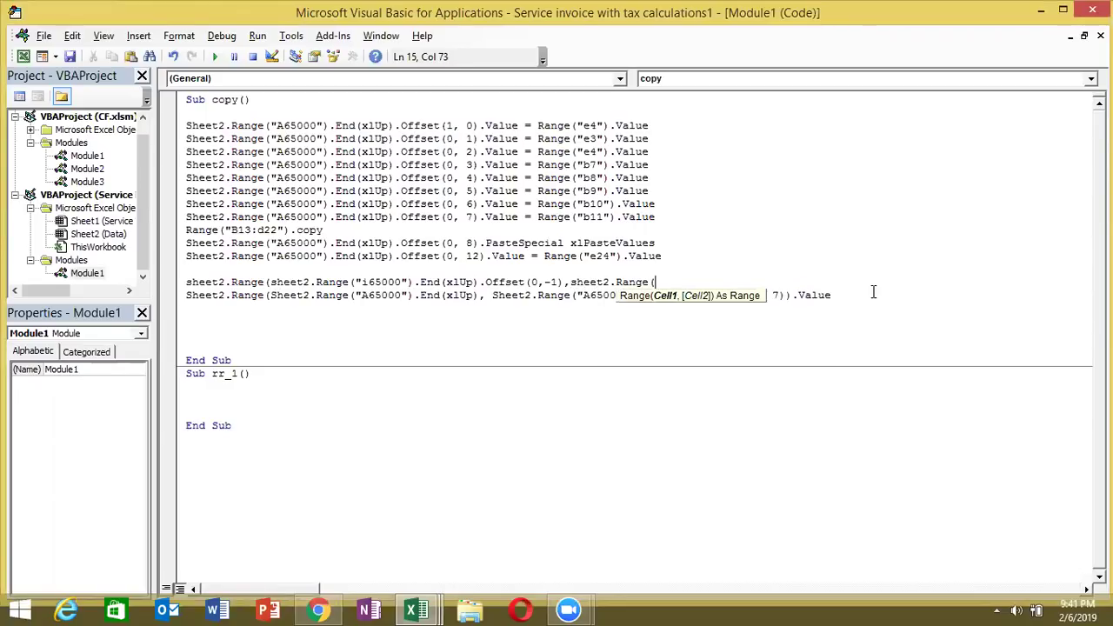
text("A65000"))
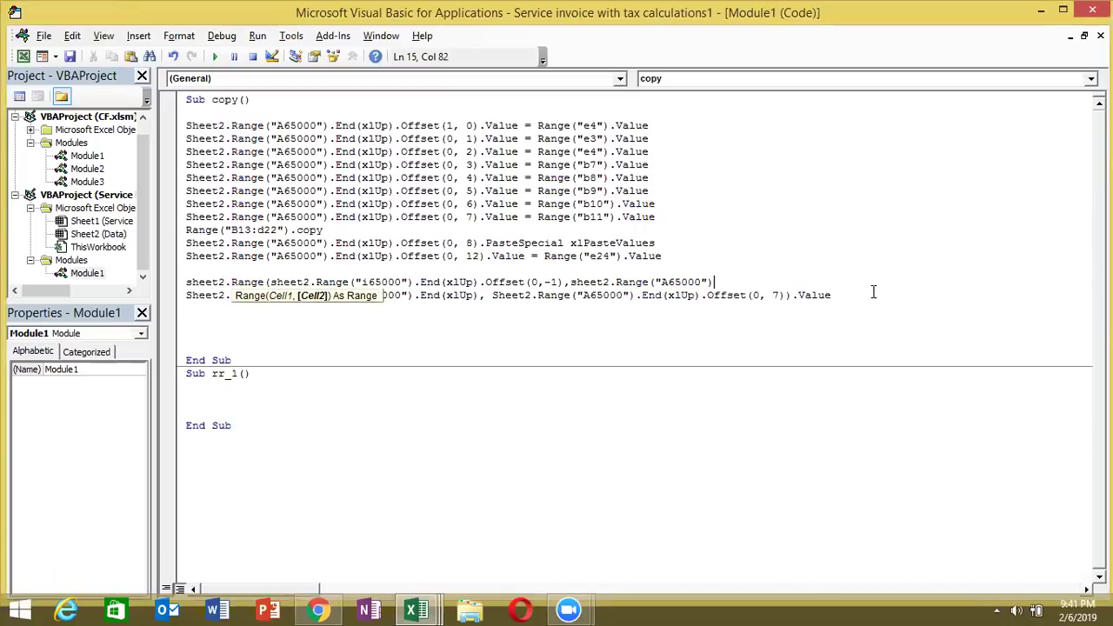
text(.end()
key(Down)
key(Tab)
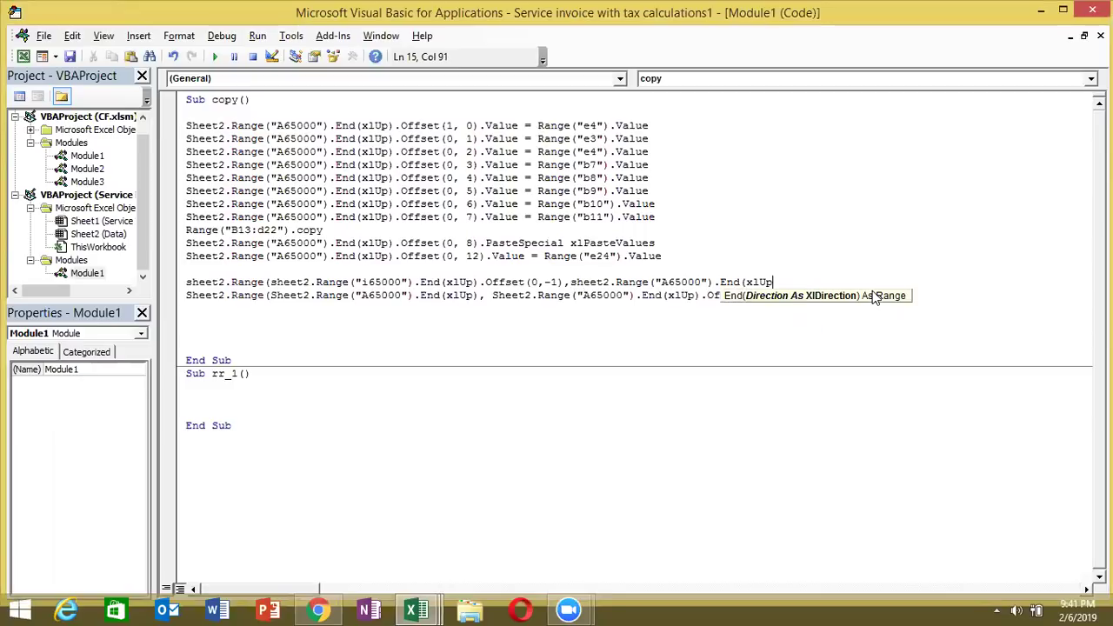
text().of)
key(Tab)
text((1,0))
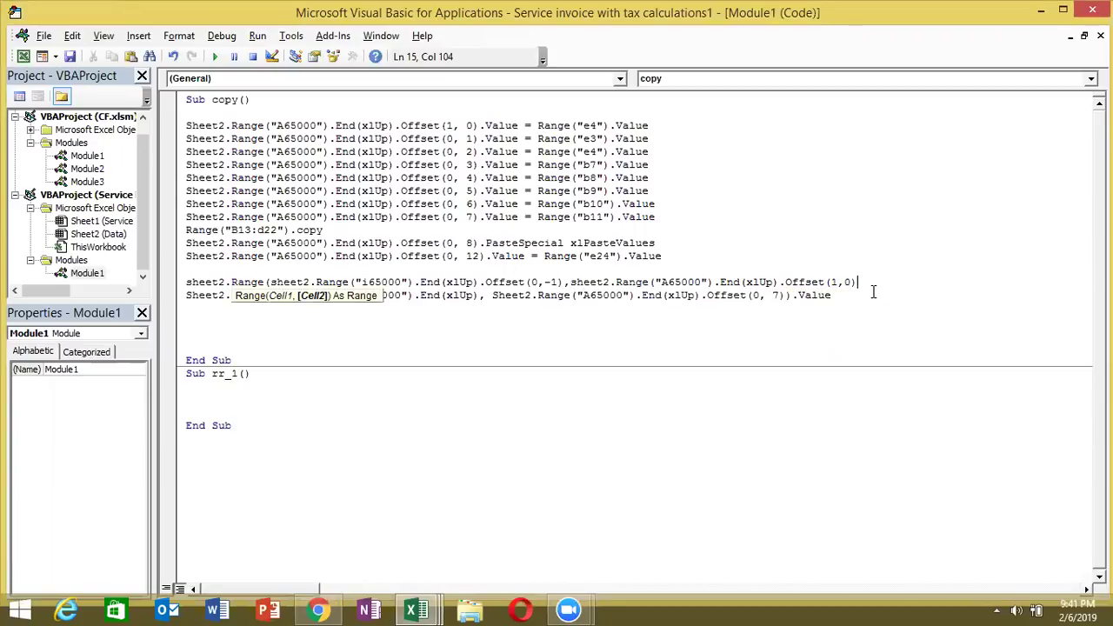
text())
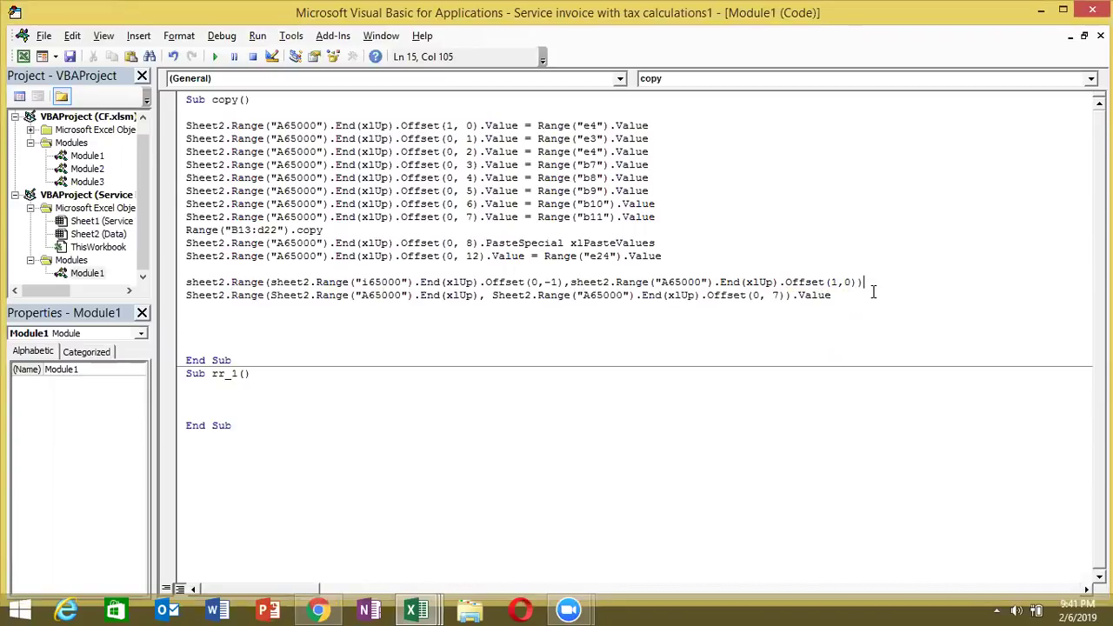
text(.va)
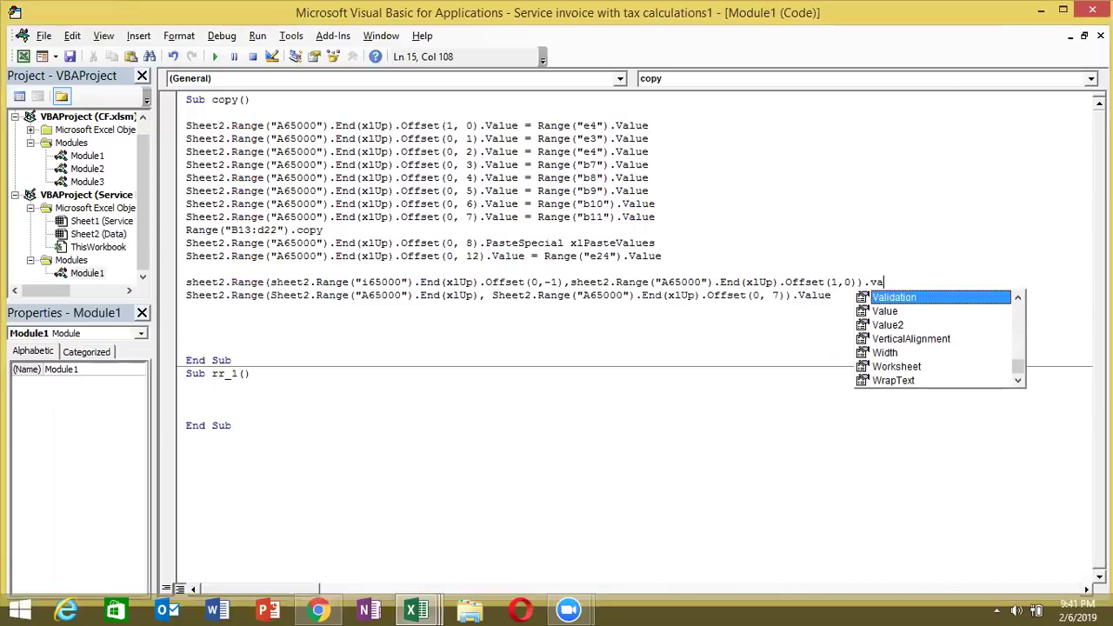
text(lu)
key(Tab)
text(=)
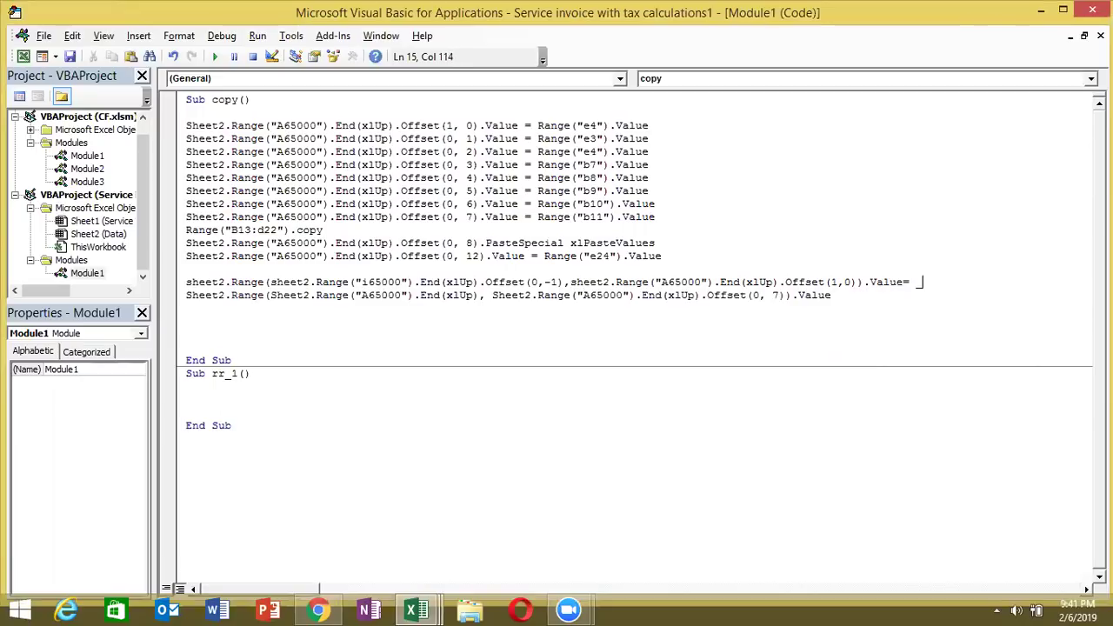
Review the reformatted line 15 range expression, then switch to Excel's Data sheet.
click(774, 337)
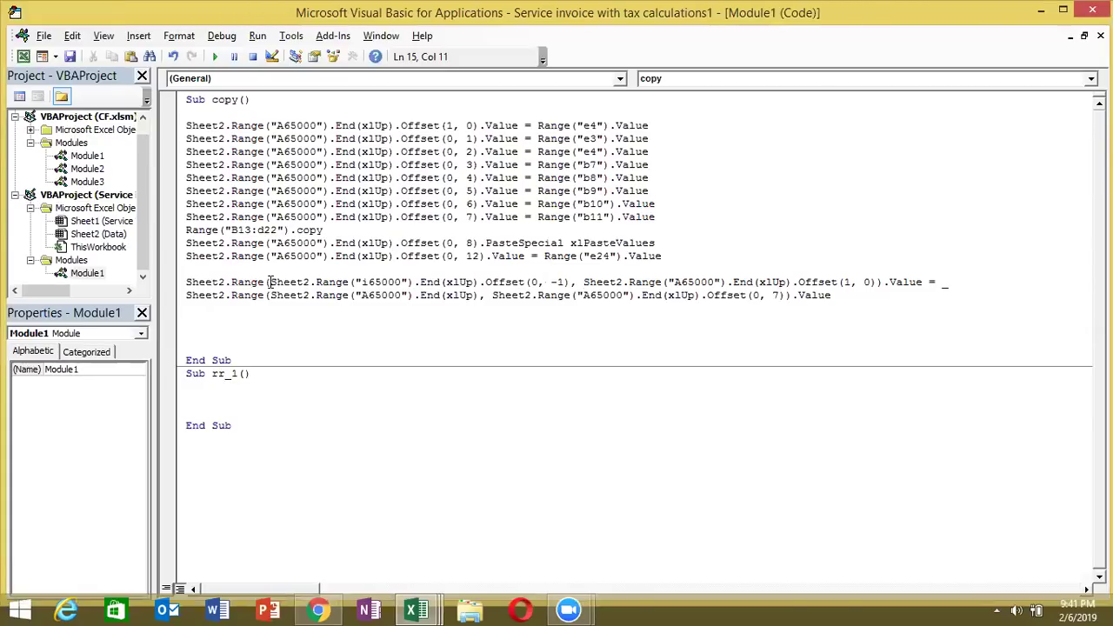
mouse_move(270, 282)
mouse_down()
mouse_move(590, 295)
mouse_move(574, 283)
mouse_up()
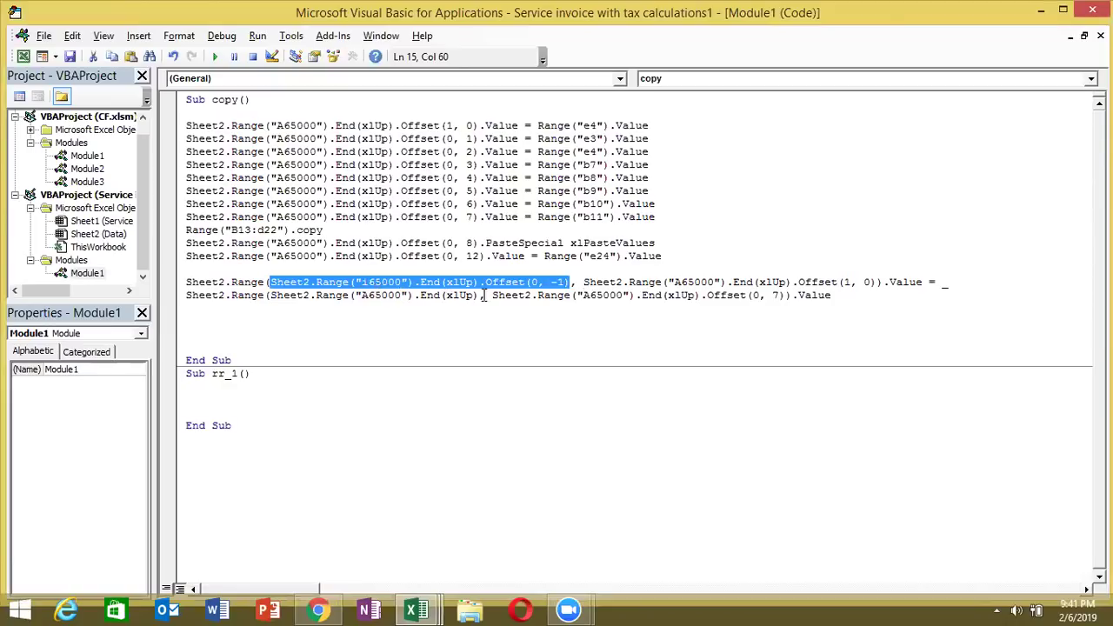
click(559, 285)
key(alt+Tab)
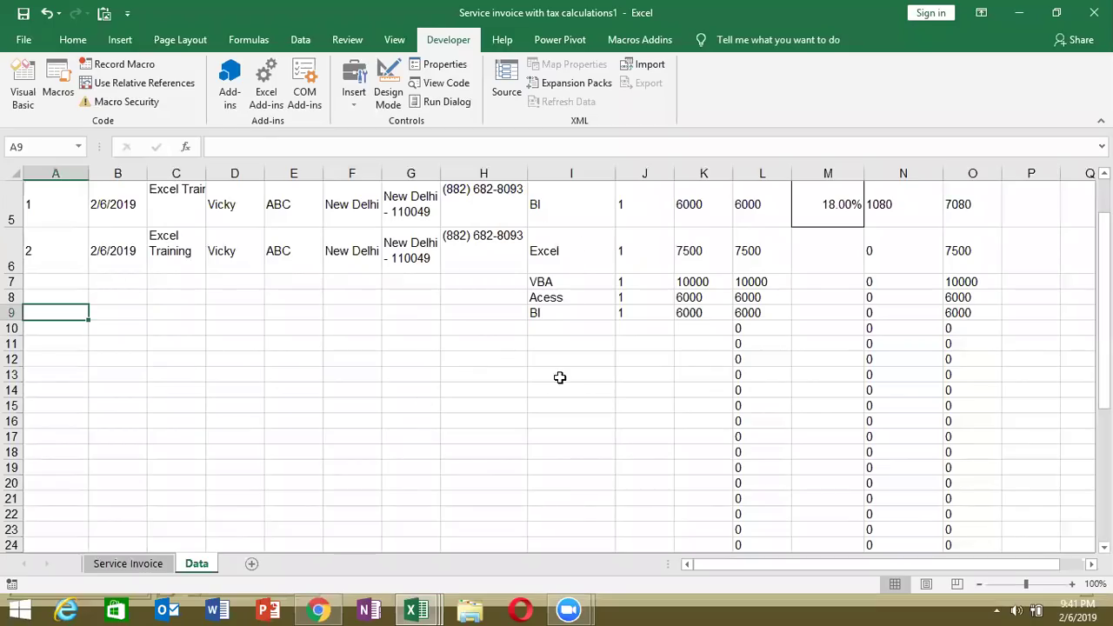
Go to I650000 and jump up with Ctrl+Up to confirm the last item sits in row 9.
click(559, 376)
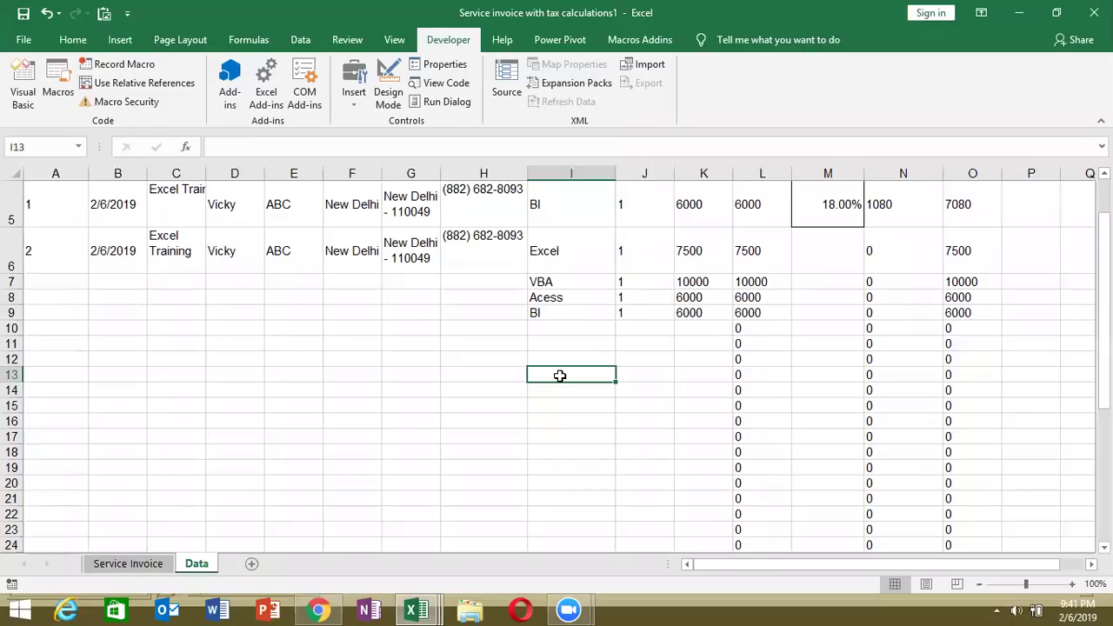
key(ctrl+Down)
click(49, 146)
text(i650000)
key(Return)
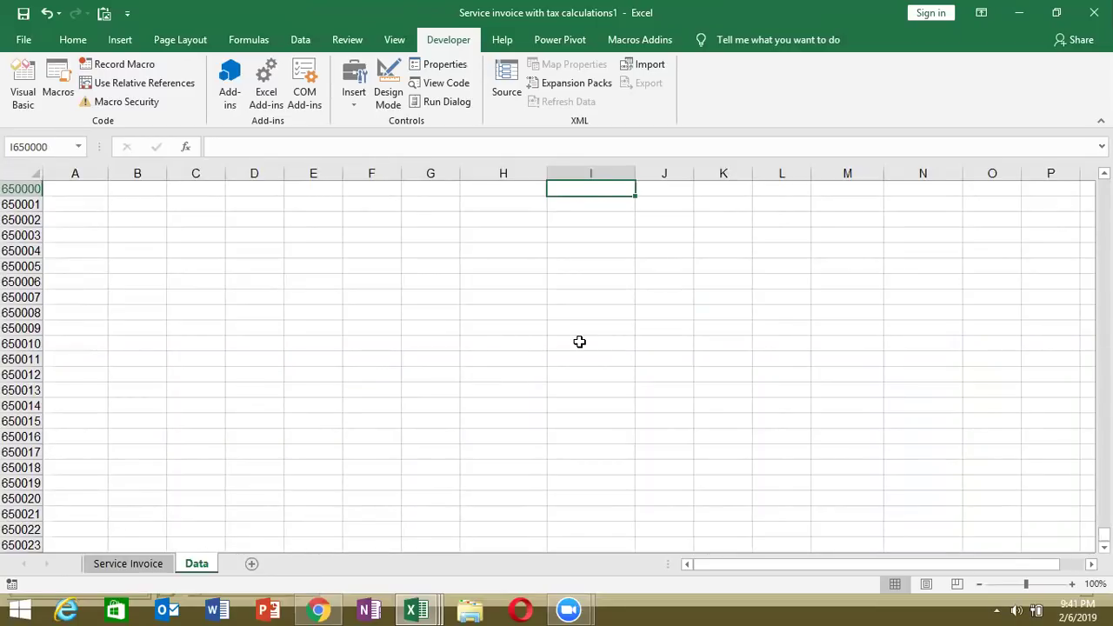
key(ctrl+Up)
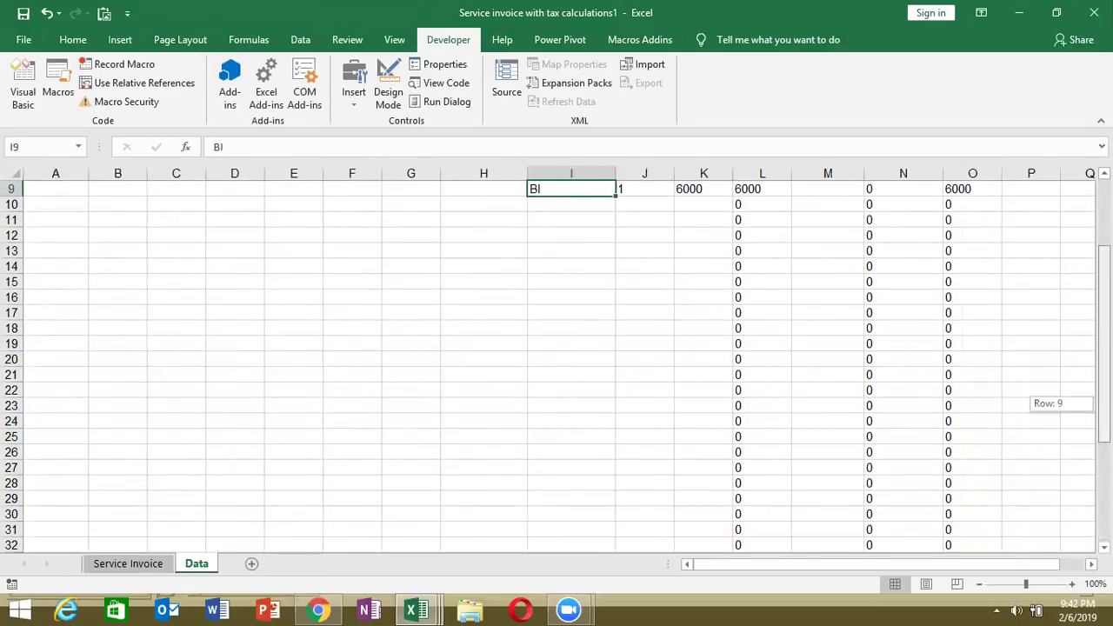
drag(1103, 404, 1102, 187)
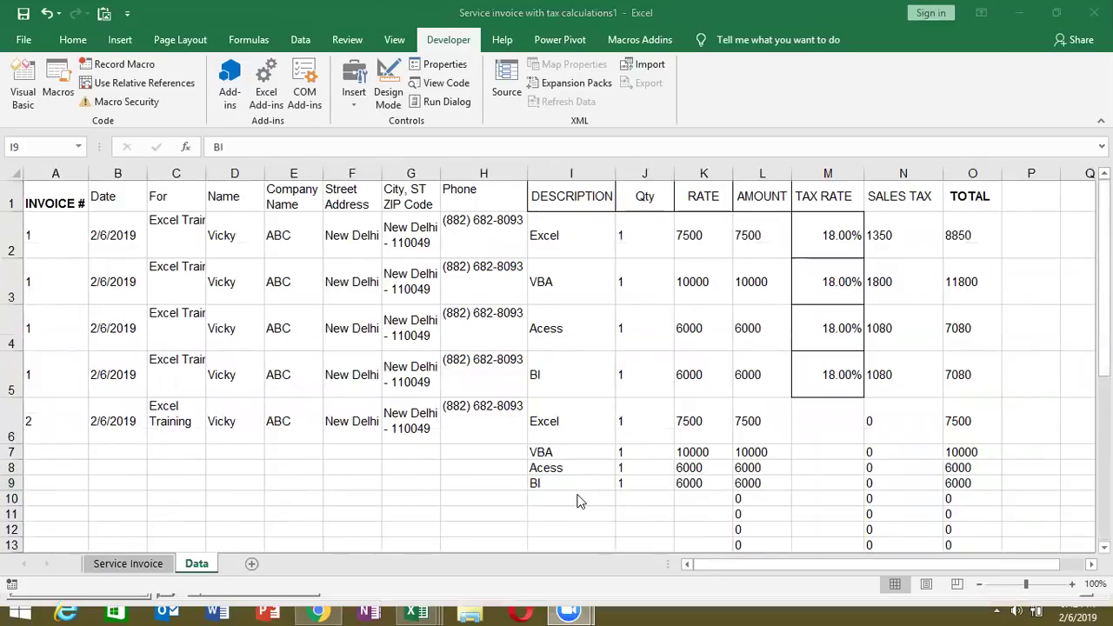
key(alt+Tab)
key(alt+Tab)
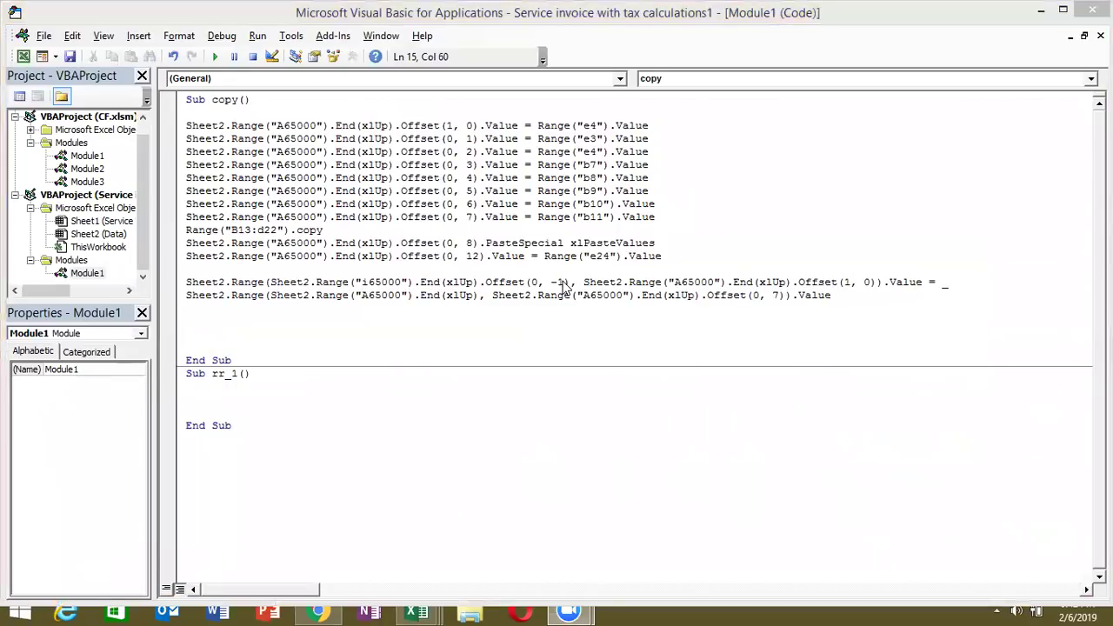
Compare row 9 on the Data sheet with the code's first-empty-row expression for column A.
key(alt+Tab)
key(alt+Tab)
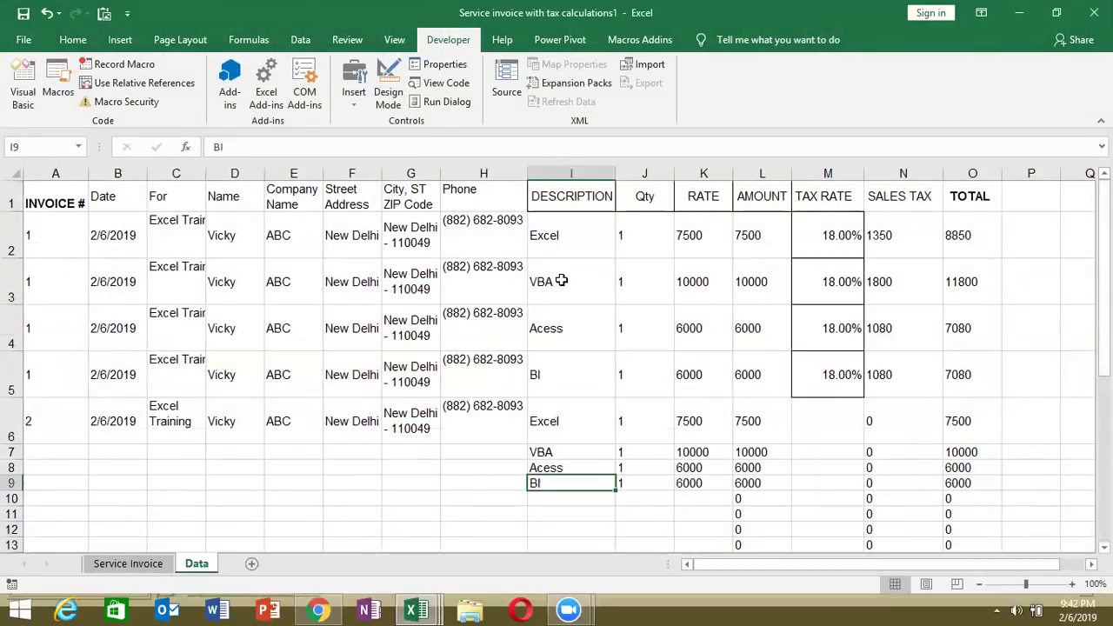
key(Left)
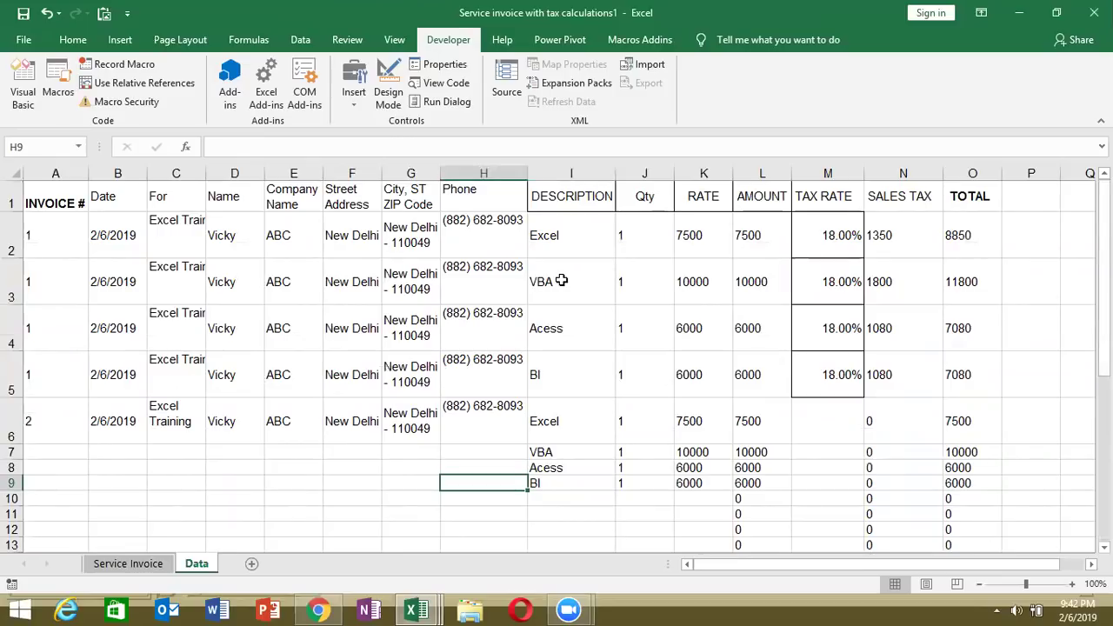
key(alt+Tab)
key(alt+Tab)
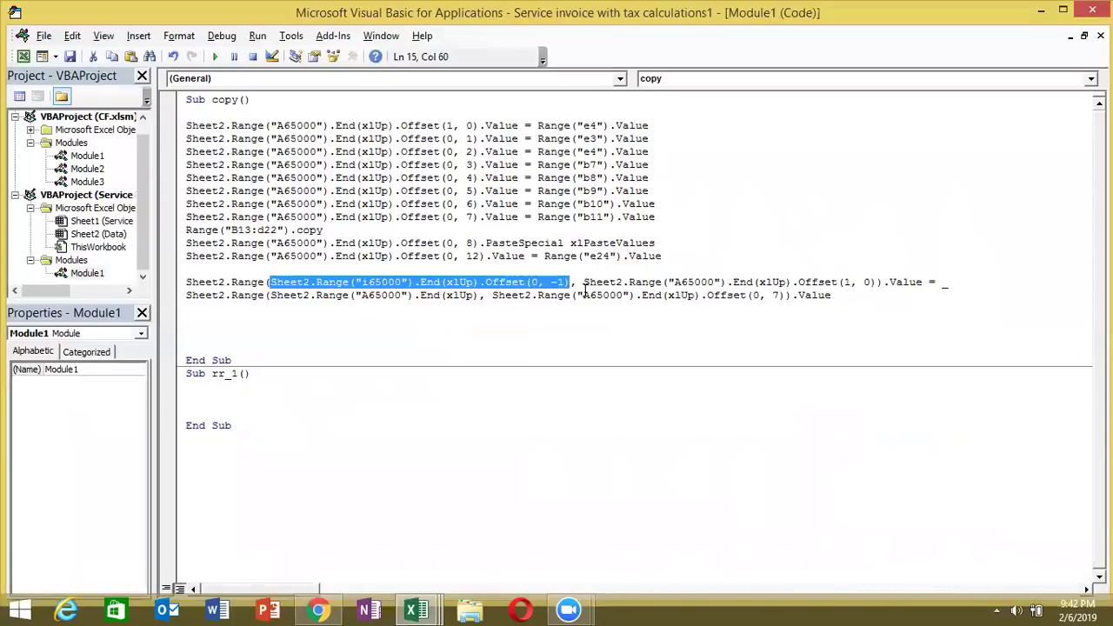
mouse_move(584, 282)
mouse_down()
mouse_move(920, 283)
mouse_move(877, 287)
mouse_up()
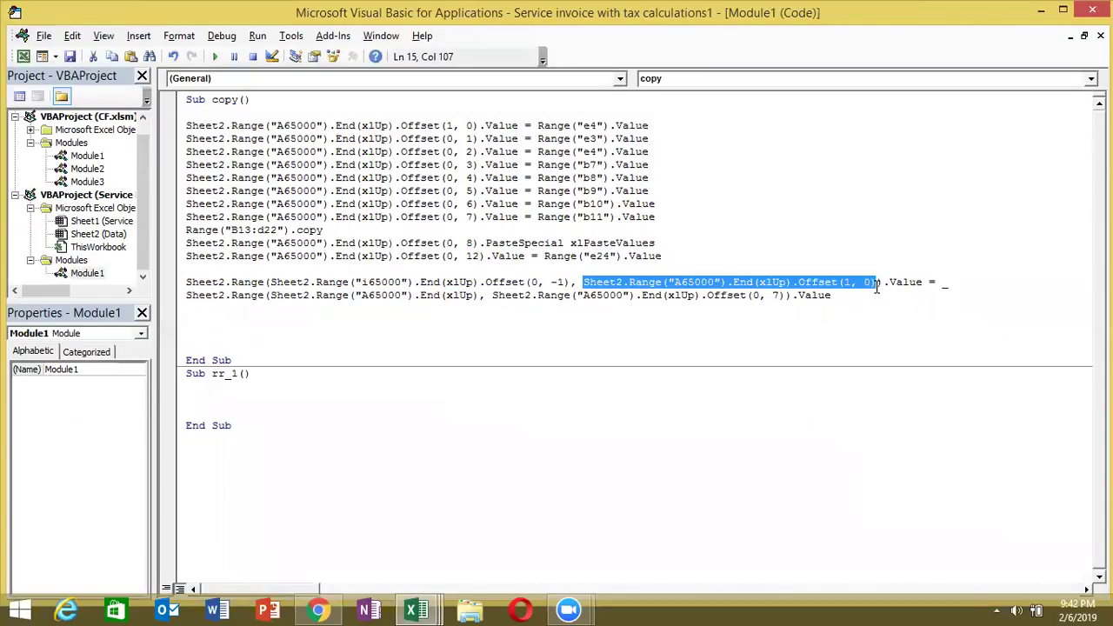
click(877, 287)
Select the empty header block A7:H9 below invoice number 2 on the Data sheet.
key(alt+Tab)
key(alt+Tab)
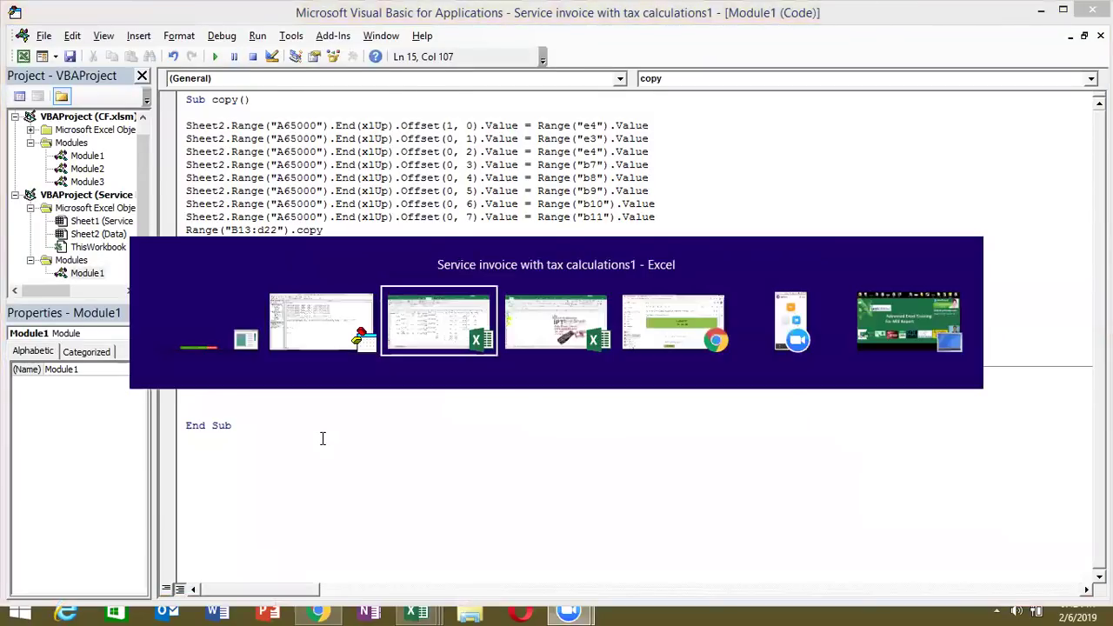
click(34, 545)
key(ctrl+Up)
key(Down)
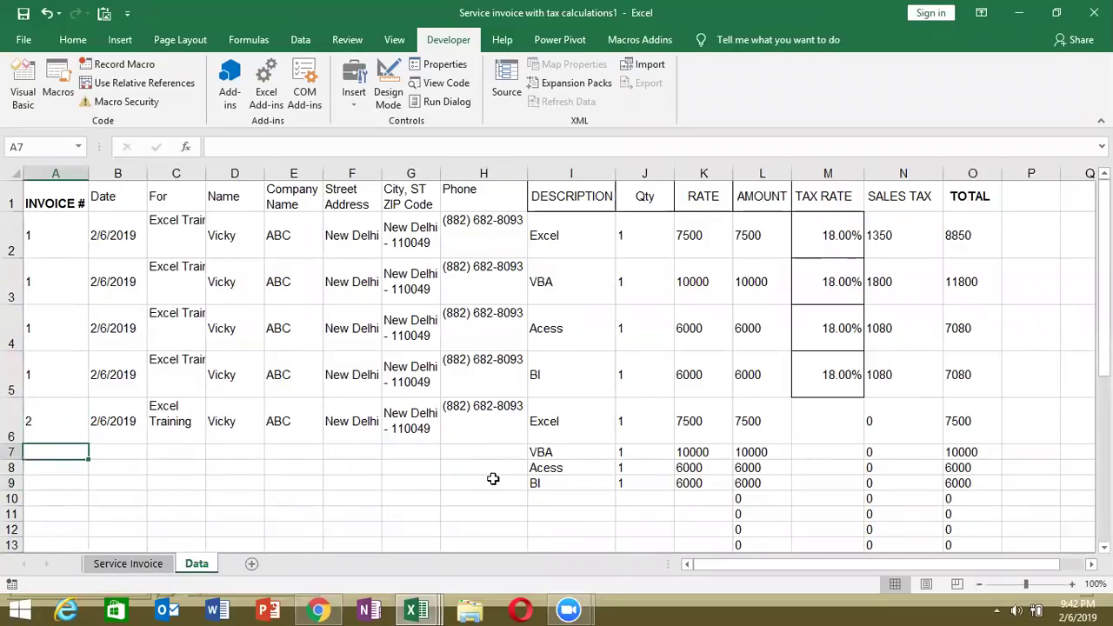
shift+click(496, 484)
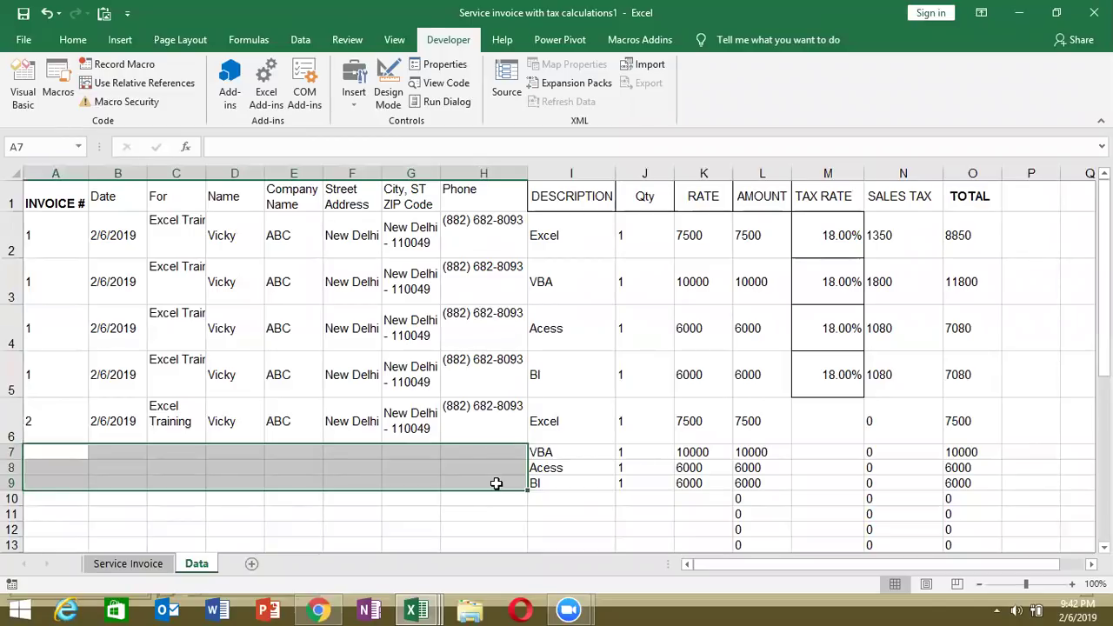
Highlight the last-row expression and 7-column offset on the fill statement's second line.
key(alt+Tab)
key(alt+Tab)
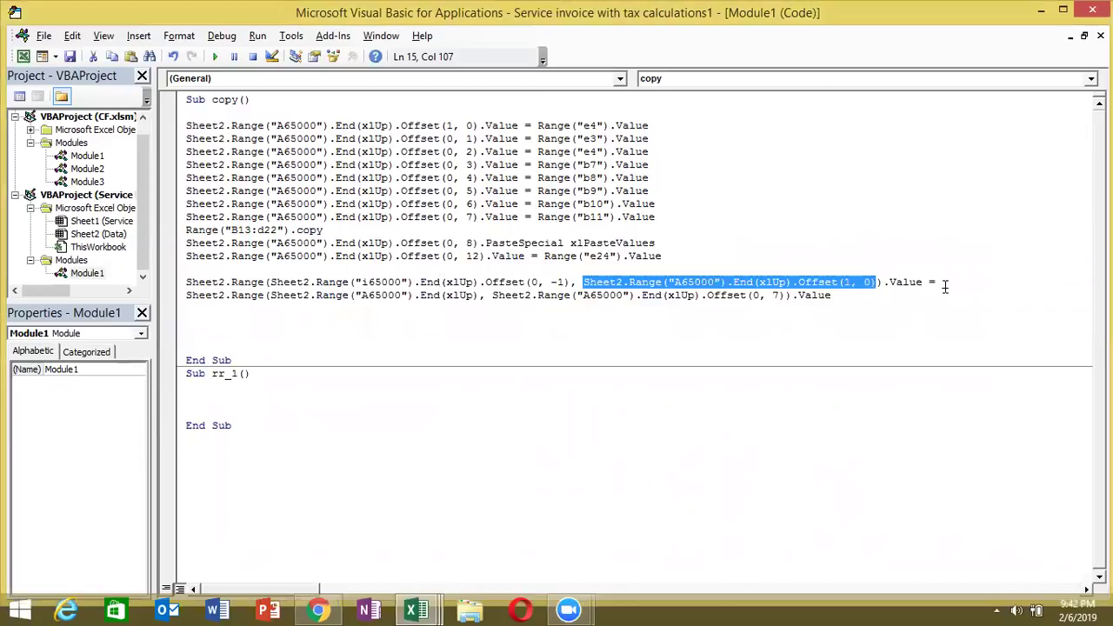
text(_)
click(279, 296)
drag(279, 296, 478, 298)
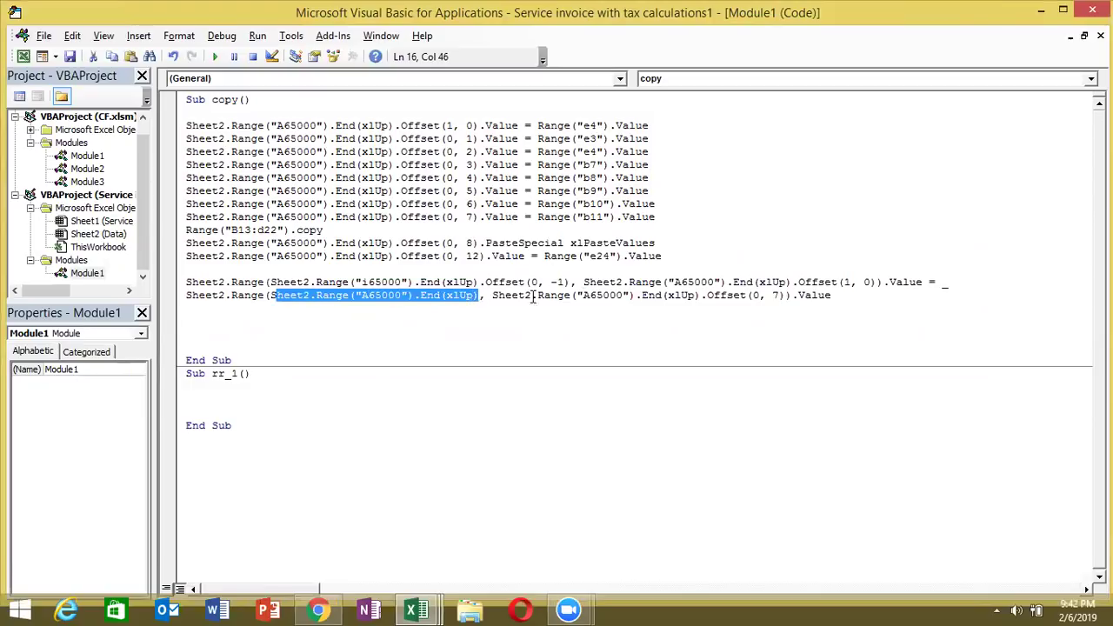
click(782, 296)
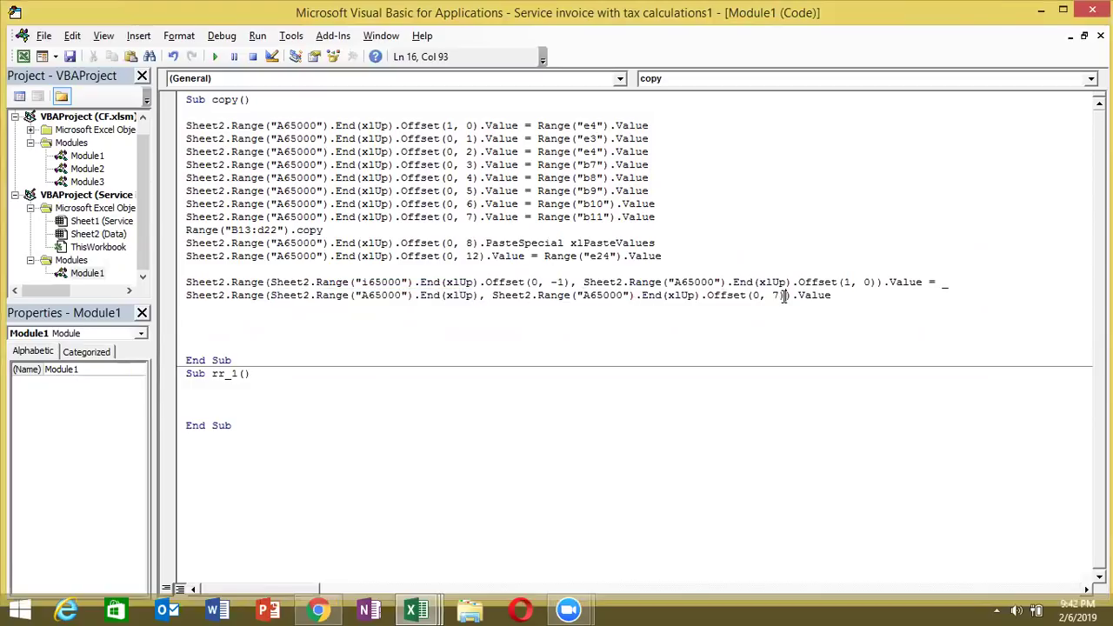
key(alt+Tab)
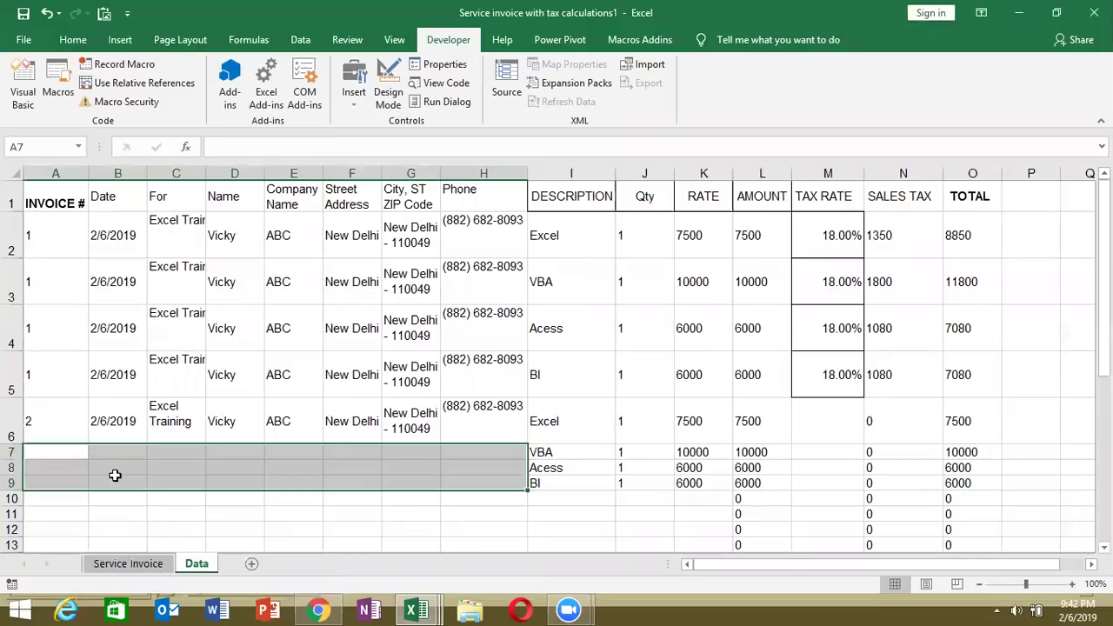
Select A6:H9 and fill invoice 2's row 6 header values down with Ctrl+D.
click(49, 530)
key(ctrl+Up)
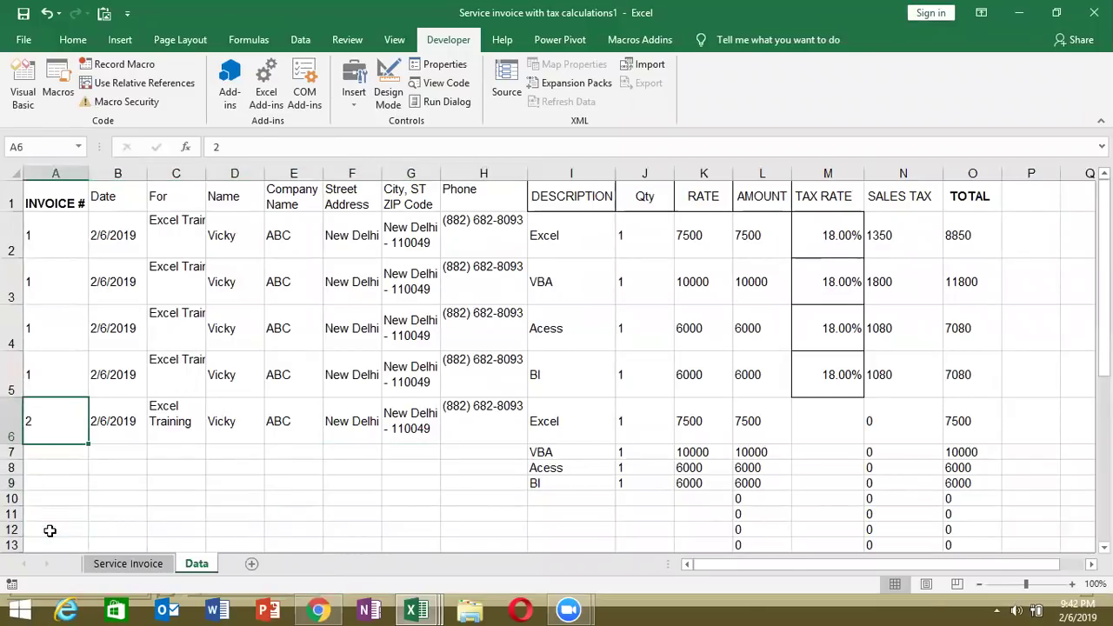
key(shift+Right)
key(shift+Right)
key(shift+Right)
key(shift+Right)
key(shift+Right)
key(shift+Right)
key(shift+Right)
key(shift+Right)
key(shift+Left)
key(shift+Down)
key(shift+Down)
key(shift+Down)
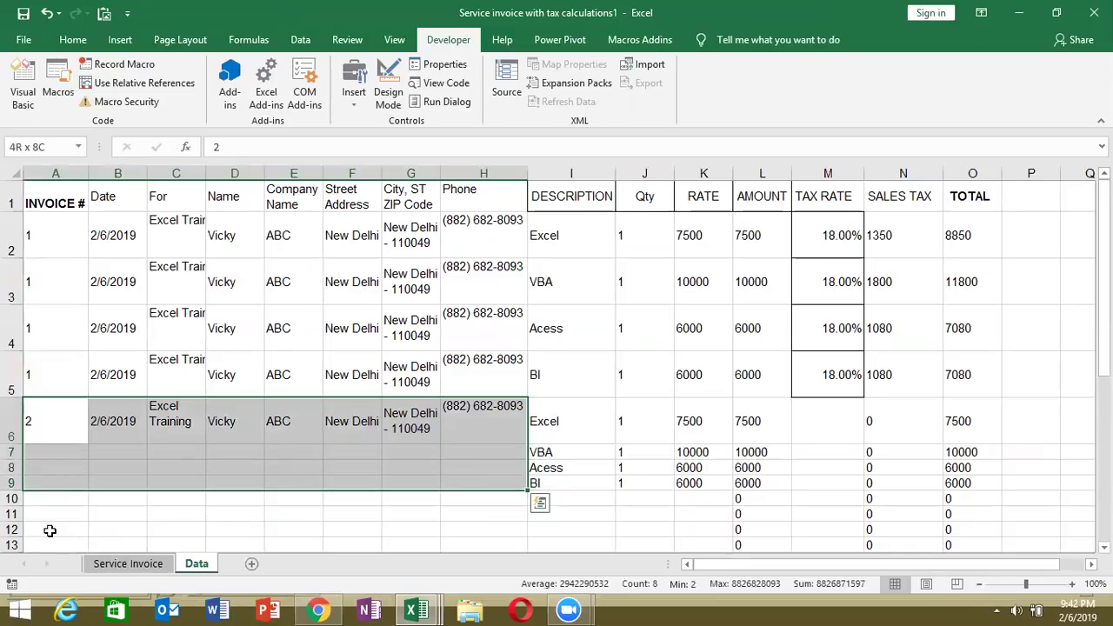
key(ctrl+d)
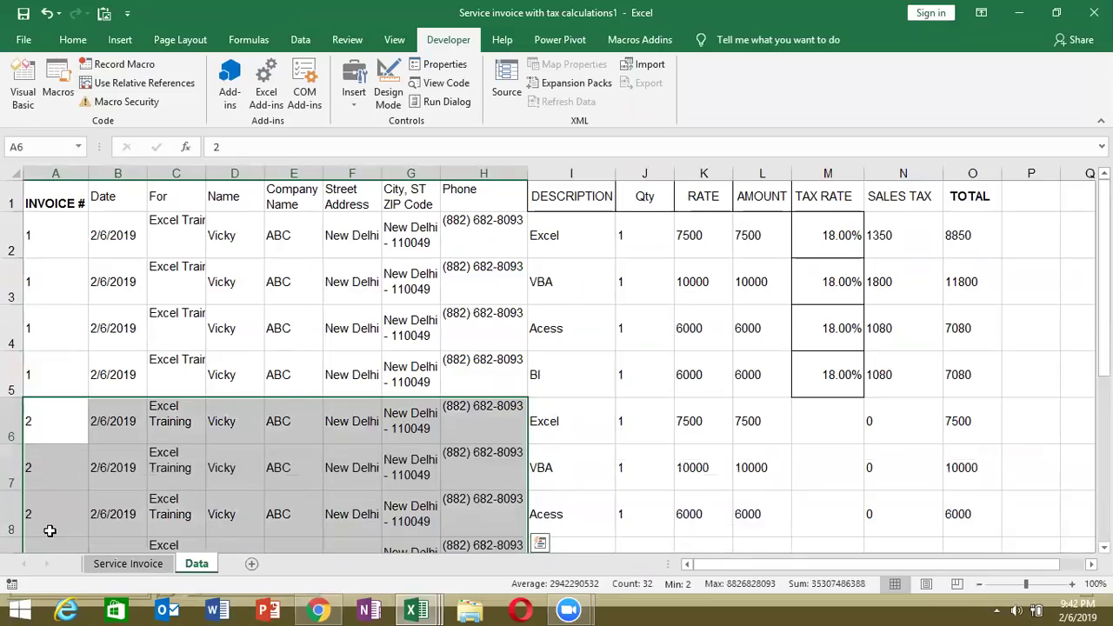
Locate the 18.00% tax rate in M5 above the empty TAX RATE cells M6:M9.
key(Down)
key(Down)
key(Down)
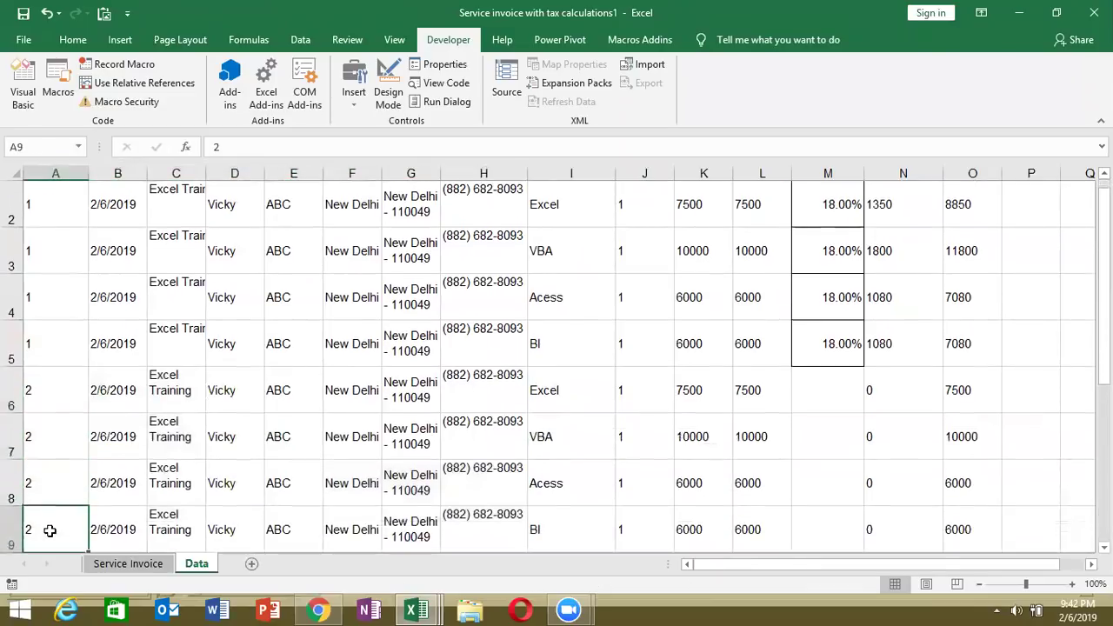
key(Down)
key(Down)
key(Down)
key(Up)
key(Up)
key(Right)
key(Right)
key(Right)
key(Right)
key(Right)
key(Right)
key(Right)
key(Left)
key(Up)
key(Up)
key(Right)
key(Right)
key(Right)
key(Right)
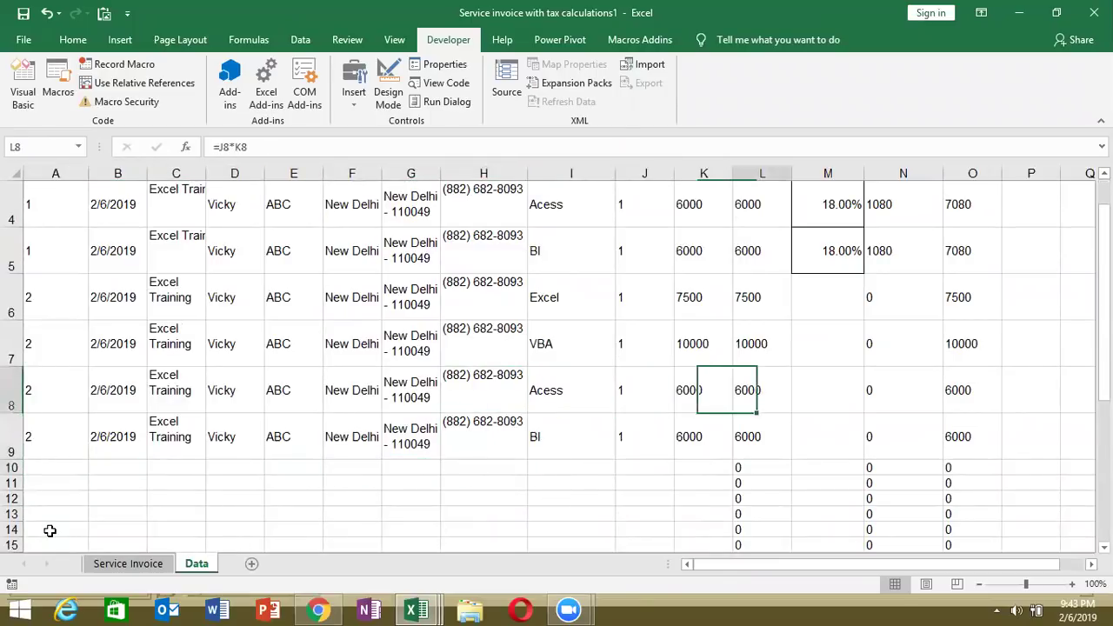
key(Right)
key(Down)
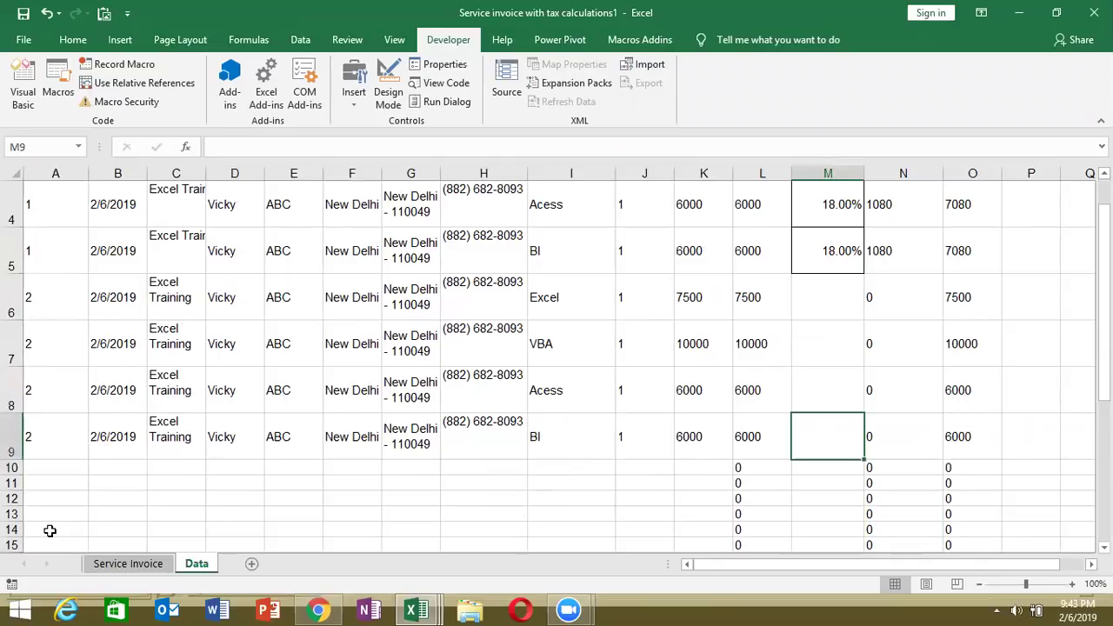
key(Up)
key(Down)
key(Up)
key(Up)
key(Up)
key(Left)
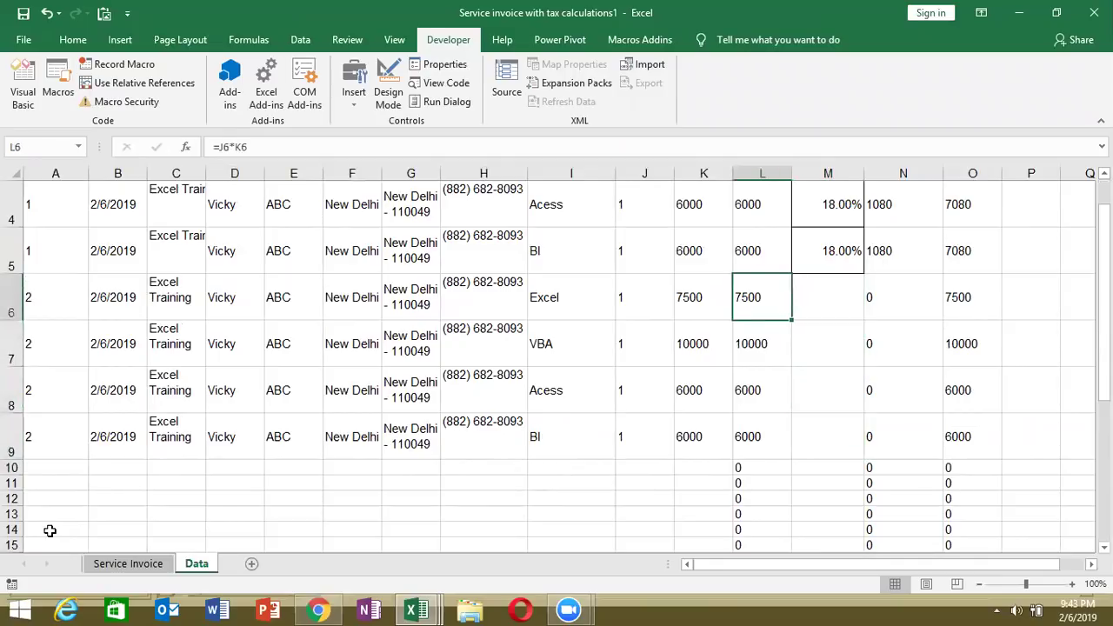
key(ctrl+Down)
key(Right)
key(ctrl+Up)
Fill 18.00% down into M6:M9, then undo it so invoice 2's tax stays 0.
key(Down)
key(Down)
key(Down)
key(Down)
key(shift+Up)
key(shift+Up)
key(shift+Up)
key(shift+Up)
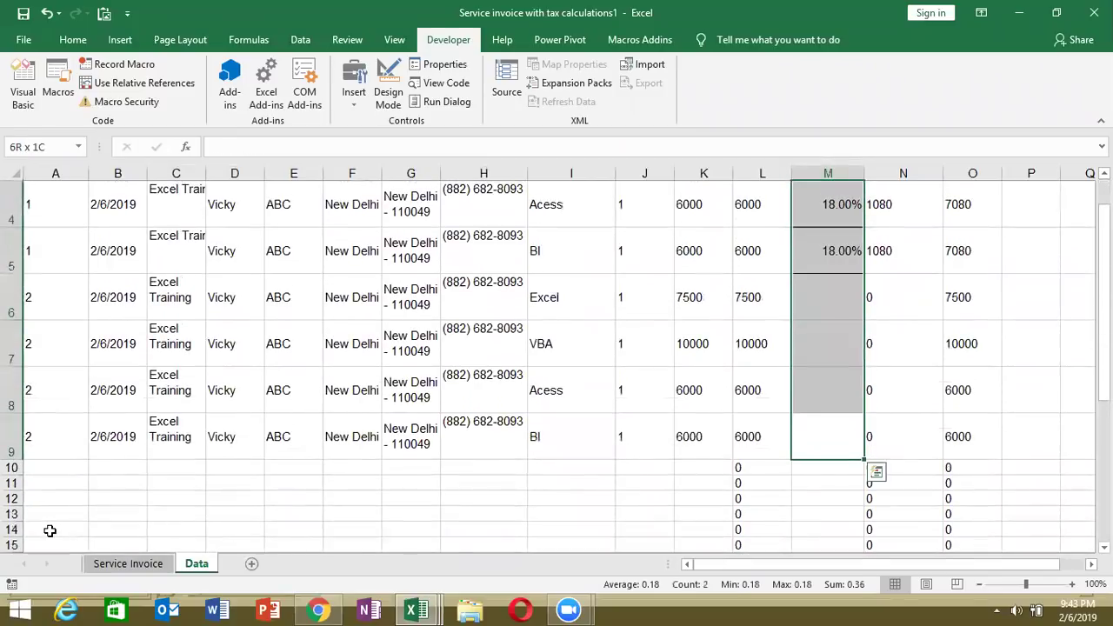
key(ctrl+d)
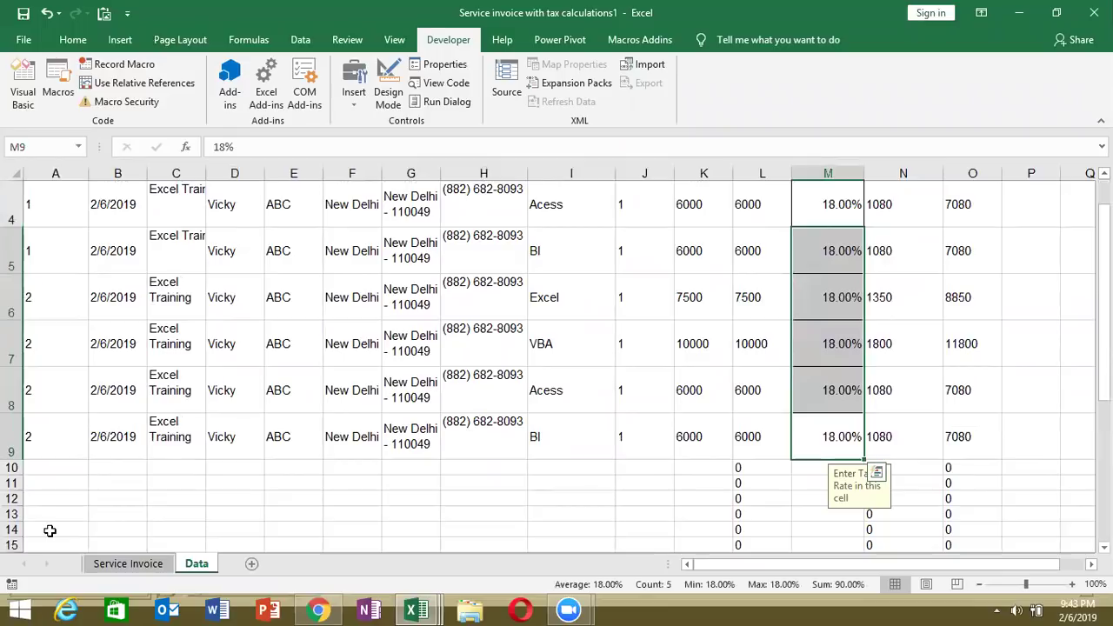
key(Down)
key(Up)
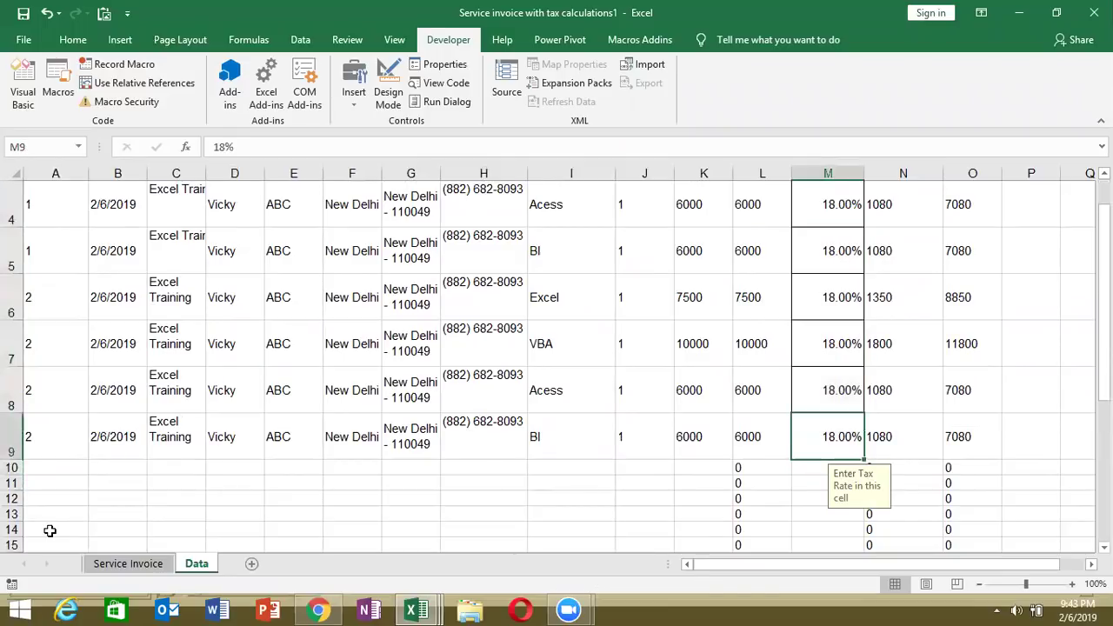
key(ctrl+z)
key(Down)
key(Up)
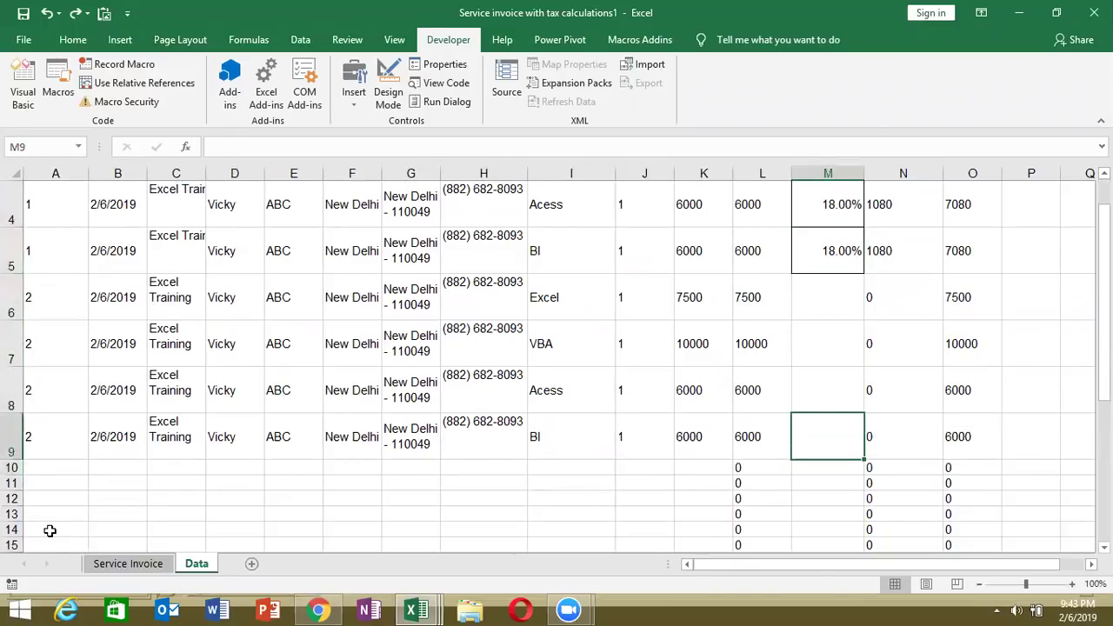